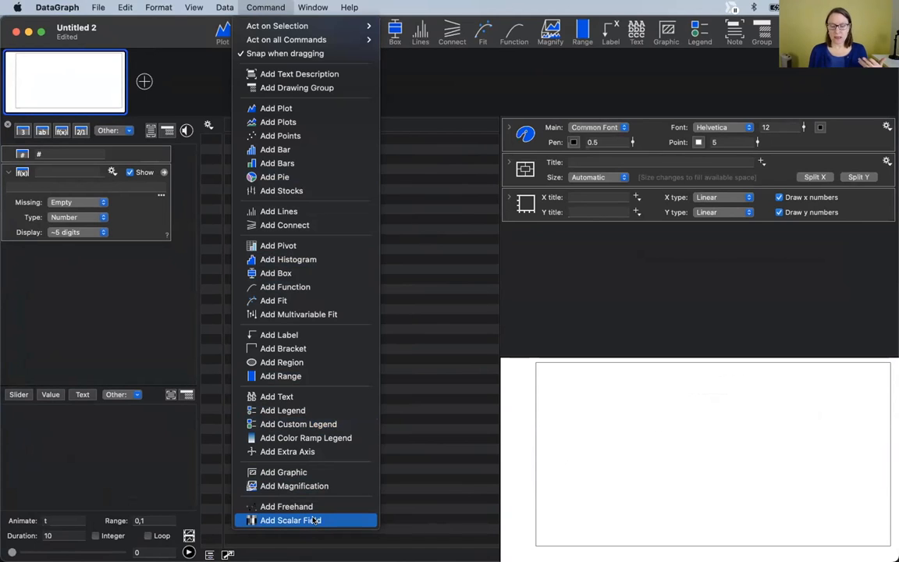
# - Add a scalar field command, widen the drawing command area, and review the field's layout options, keeping Flattened
pyautogui.click(314, 520)
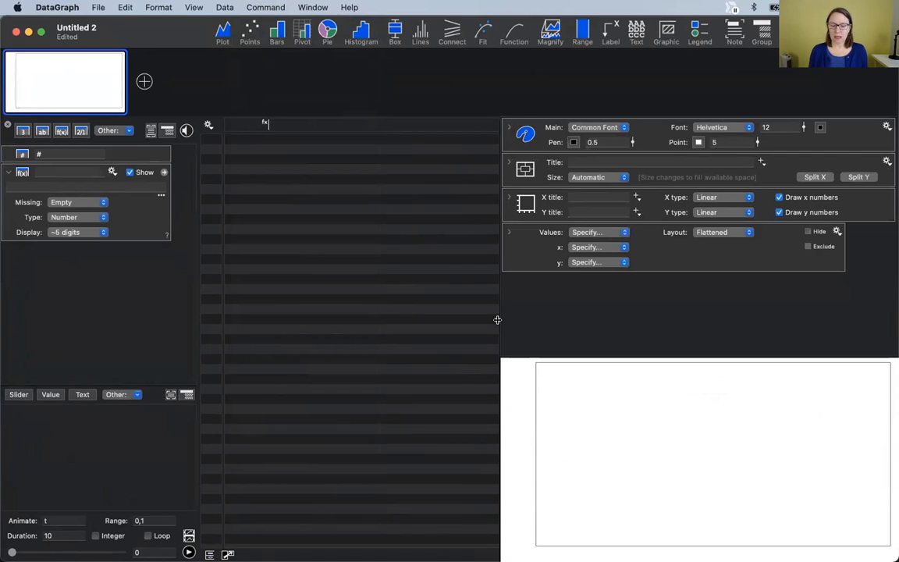
pyautogui.moveTo(497, 320); pyautogui.dragTo(446, 318)
pyautogui.click(479, 250)
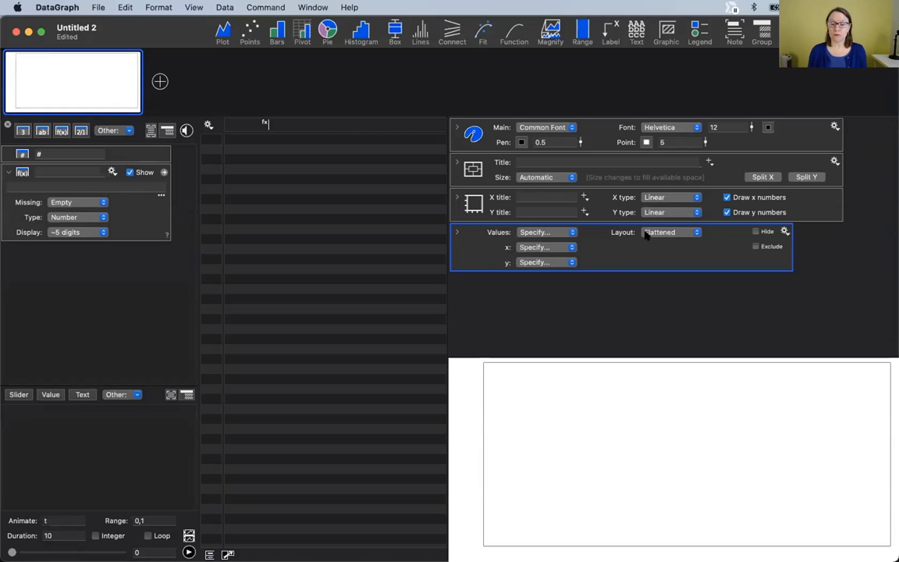
pyautogui.click(671, 234)
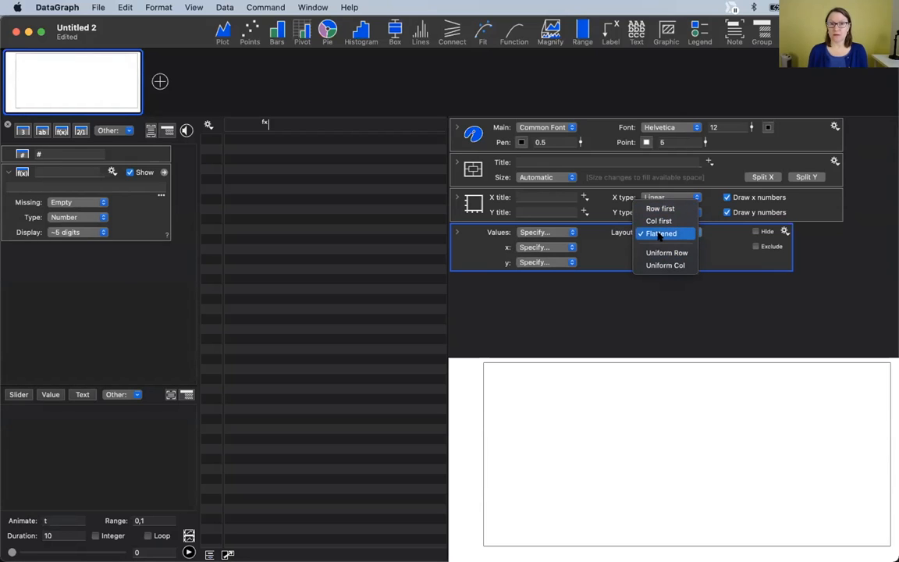
pyautogui.click(594, 313)
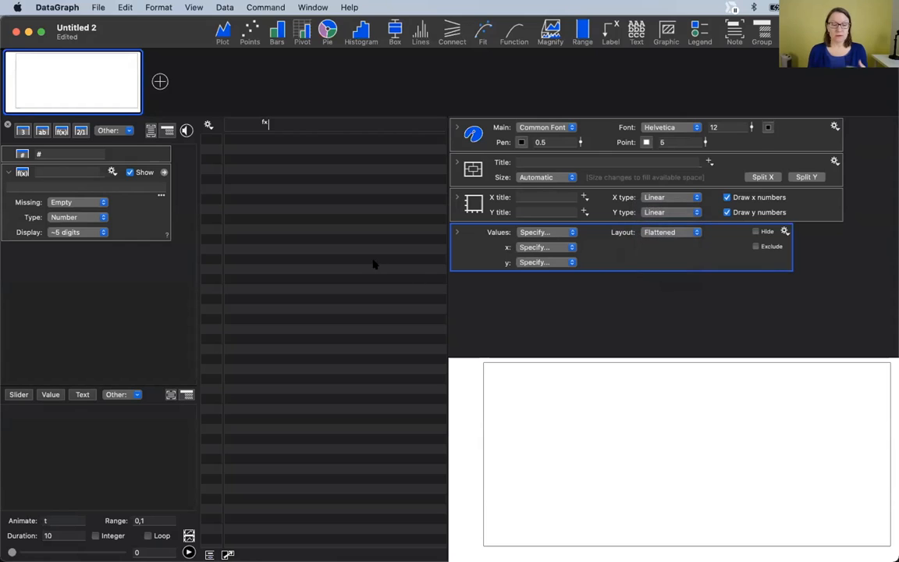
# - Delete the existing expression column from the data table
pyautogui.click(241, 125)
pyautogui.write('x')
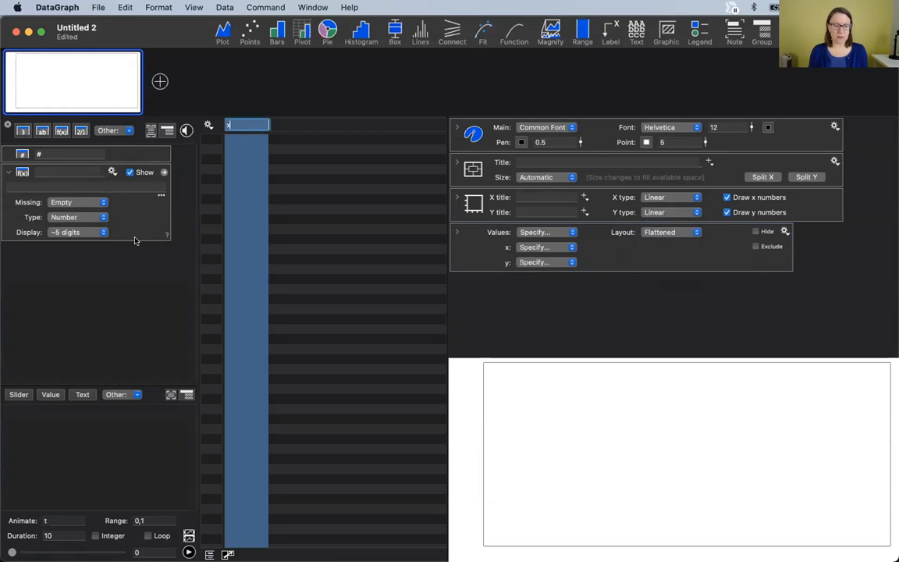
pyautogui.click(110, 290)
pyautogui.click(21, 178)
pyautogui.press('Delete')
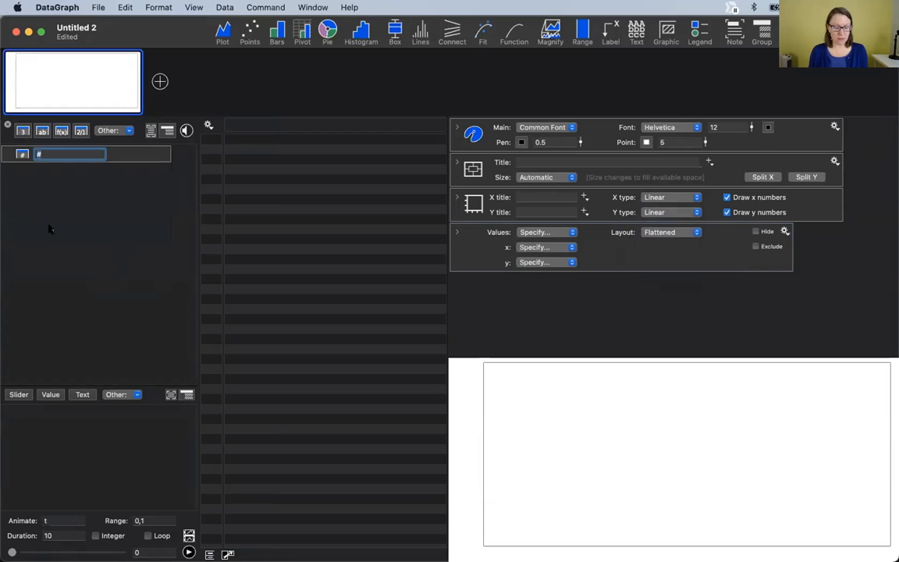
# - Add three number columns and name them x, y and z
pyautogui.press('alt+super+n')
pyautogui.press('alt+super+n')
pyautogui.press('alt+super+n')
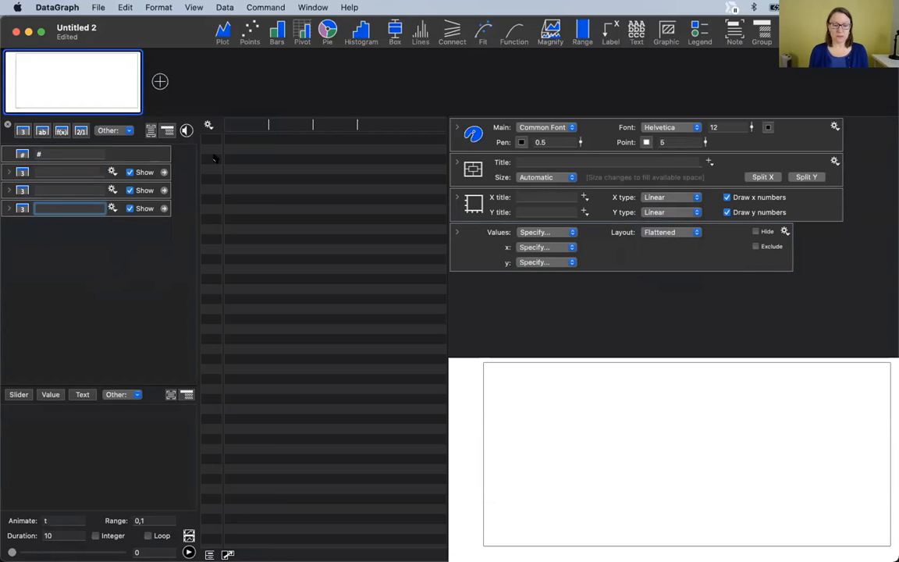
pyautogui.click(237, 125)
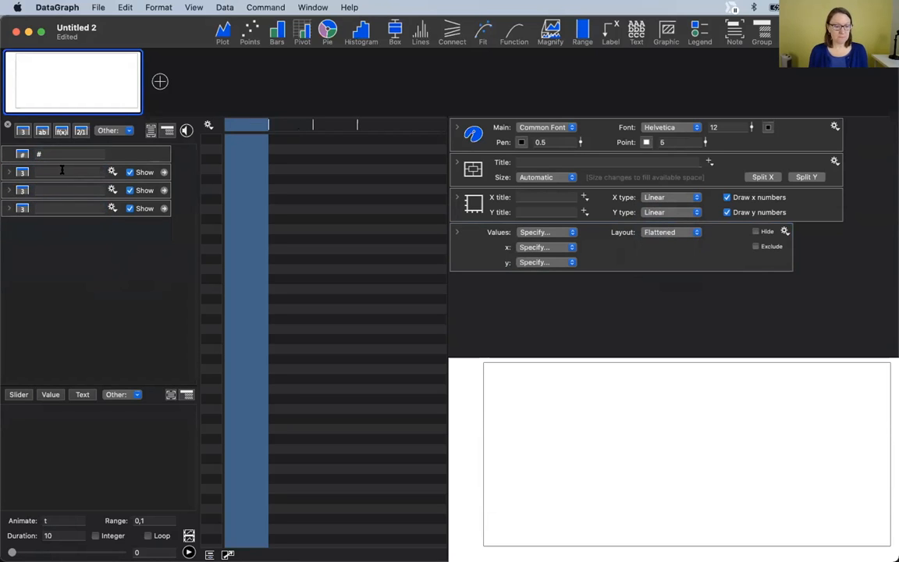
pyautogui.doubleClick(246, 125)
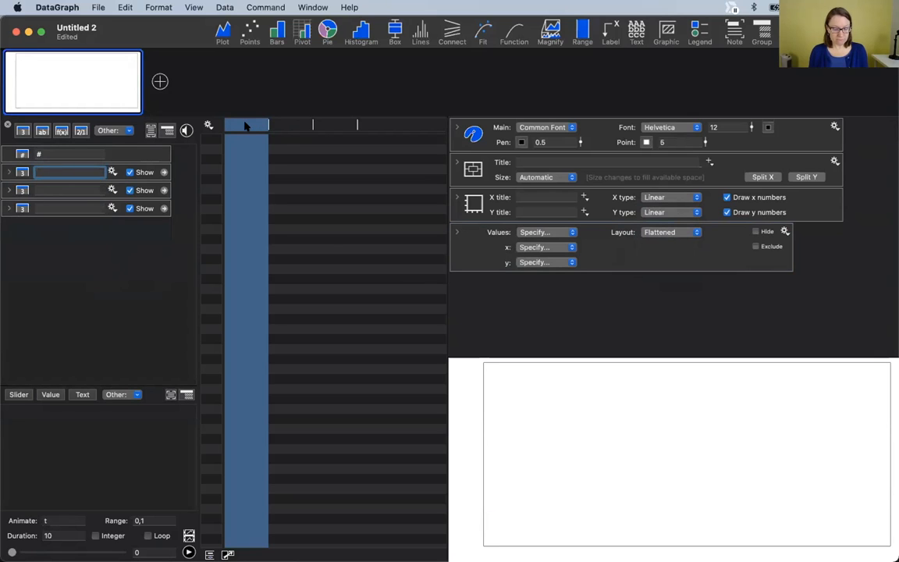
pyautogui.write('x')
pyautogui.press('Tab')
pyautogui.write('y')
pyautogui.press('Tab')
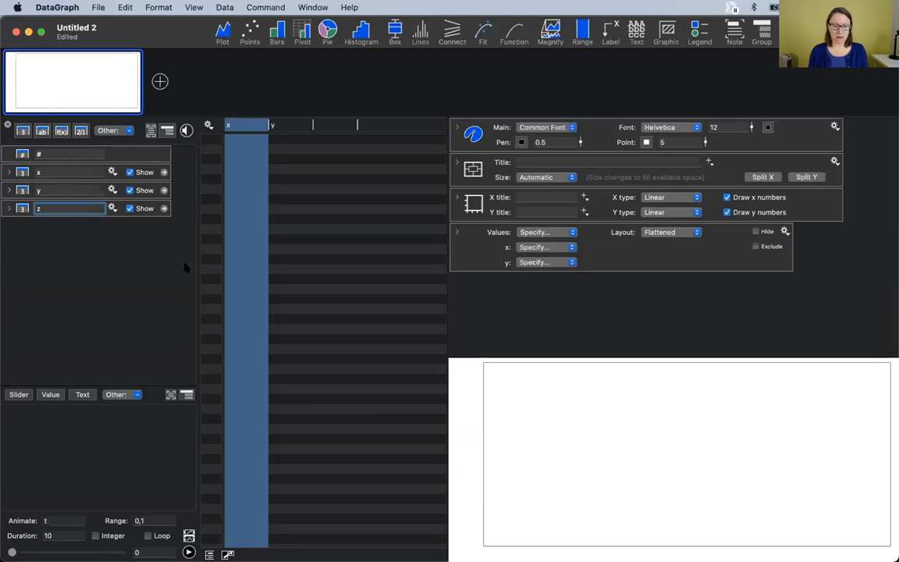
pyautogui.press('Return')
# - Fill the first nine rows of column x with the sequence 1, 2, 3 repeated three times
pyautogui.click(236, 142)
pyautogui.write('1')
pyautogui.press('Return')
pyautogui.write('2')
pyautogui.press('Return')
pyautogui.write('3')
pyautogui.press('Return')
pyautogui.write('1')
pyautogui.press('Return')
pyautogui.write('2')
pyautogui.press('Return')
pyautogui.write('3')
pyautogui.press('Return')
pyautogui.write('1 2')
pyautogui.press('Return')
pyautogui.write('3')
pyautogui.press('Return')
# - Fill the nine rows of column y with 1, 1, 1, 2, 2, 2, 3, 3, 3
pyautogui.click(287, 138)
pyautogui.write('1')
pyautogui.press('Return')
pyautogui.write('1')
pyautogui.press('Return')
pyautogui.write('1')
pyautogui.press('Return')
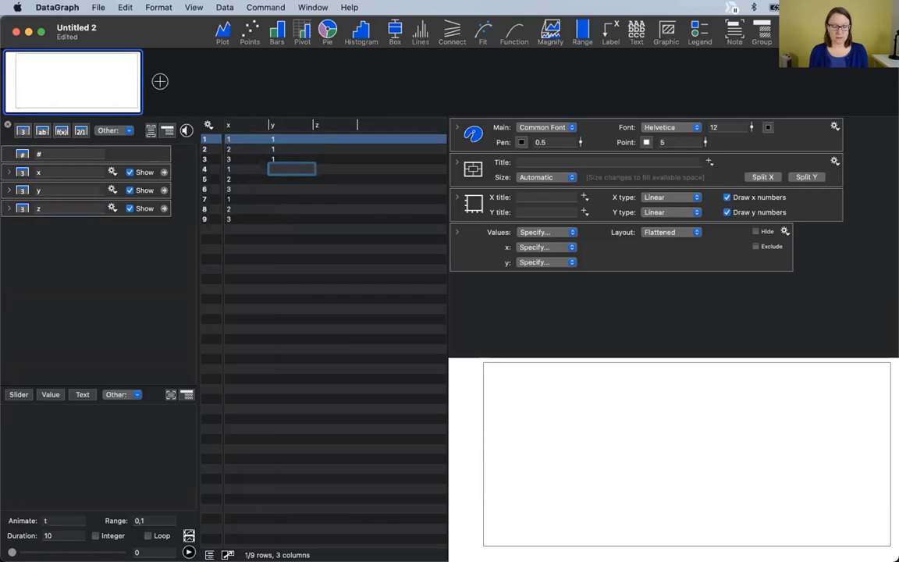
pyautogui.write('2')
pyautogui.press('Return')
pyautogui.write('2')
pyautogui.press('Return')
pyautogui.write('2')
pyautogui.press('Return')
pyautogui.write('3 3')
pyautogui.press('Return')
pyautogui.write('3')
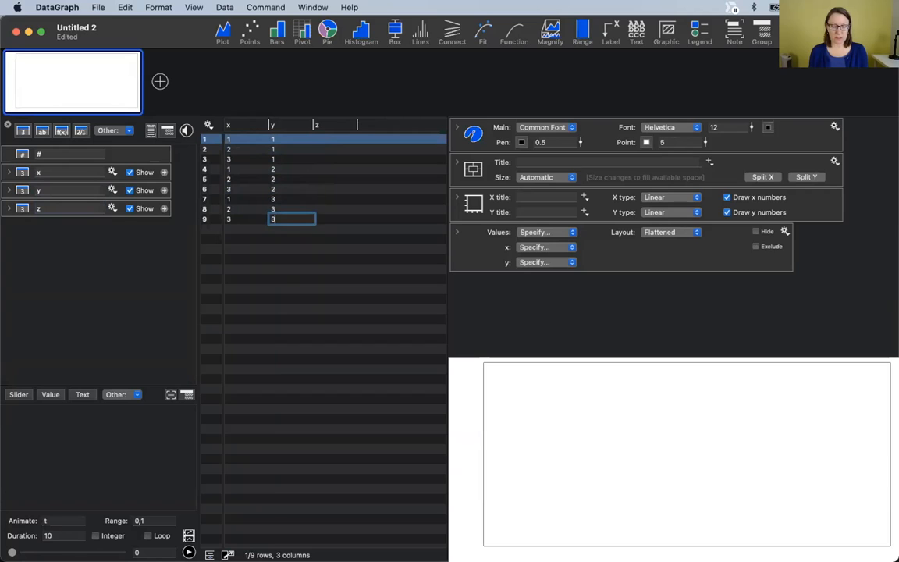
pyautogui.click(306, 298)
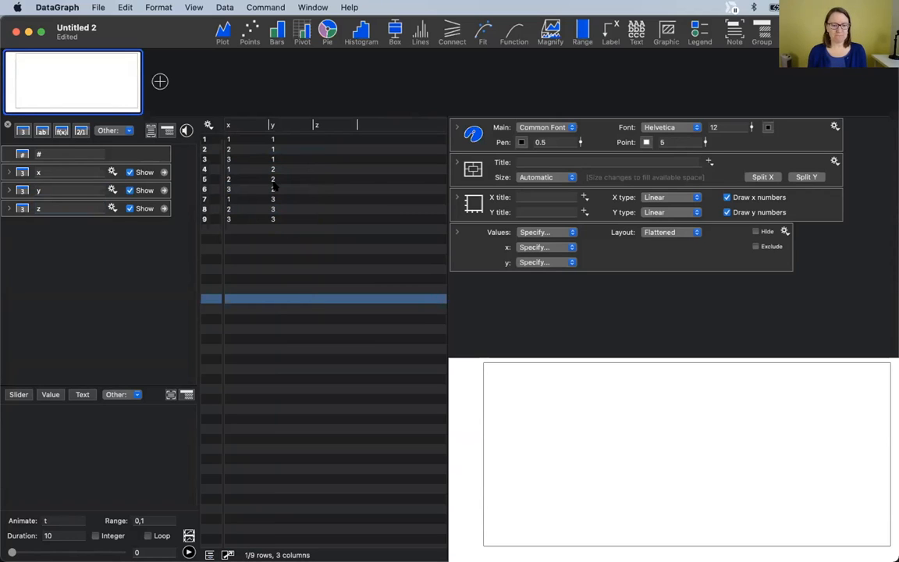
# - Replace the empty z number column with an expression column defined as rand(1,10)
pyautogui.click(335, 125)
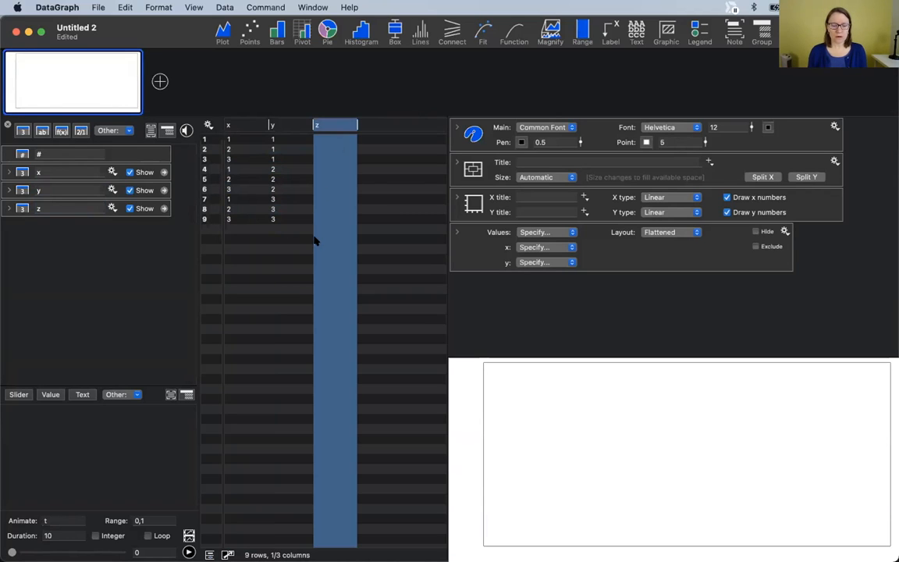
pyautogui.press('Delete')
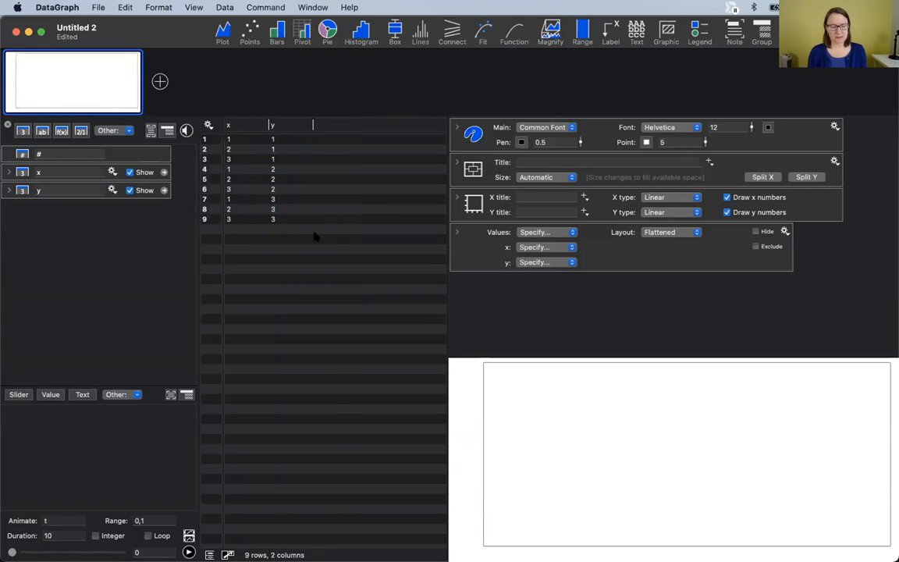
pyautogui.click(61, 131)
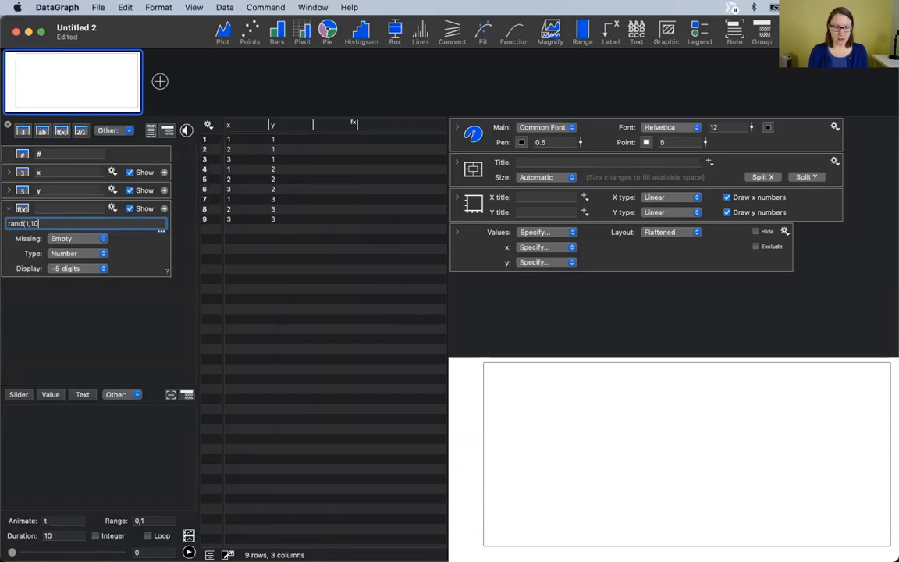
pyautogui.press('Return')
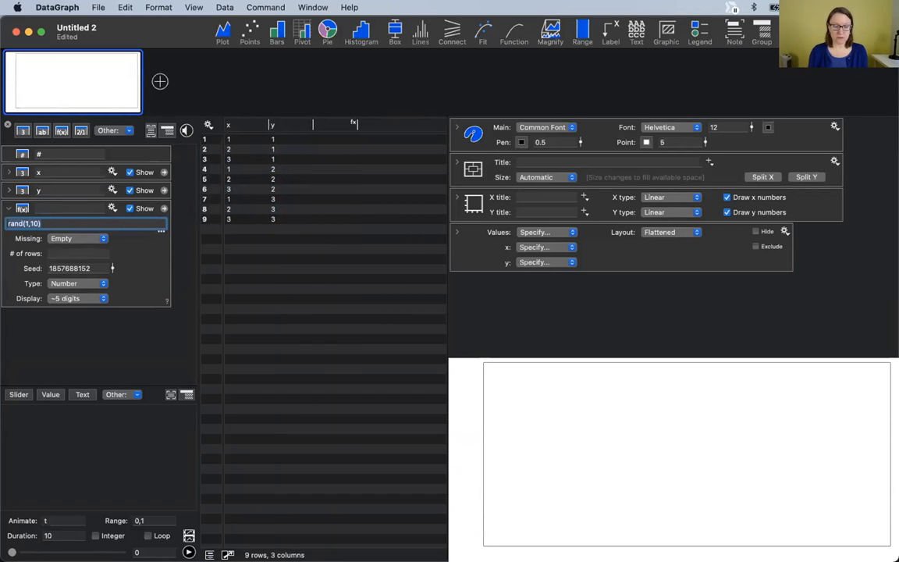
# - Set the random expression column to 9 rows and name it z
pyautogui.click(71, 259)
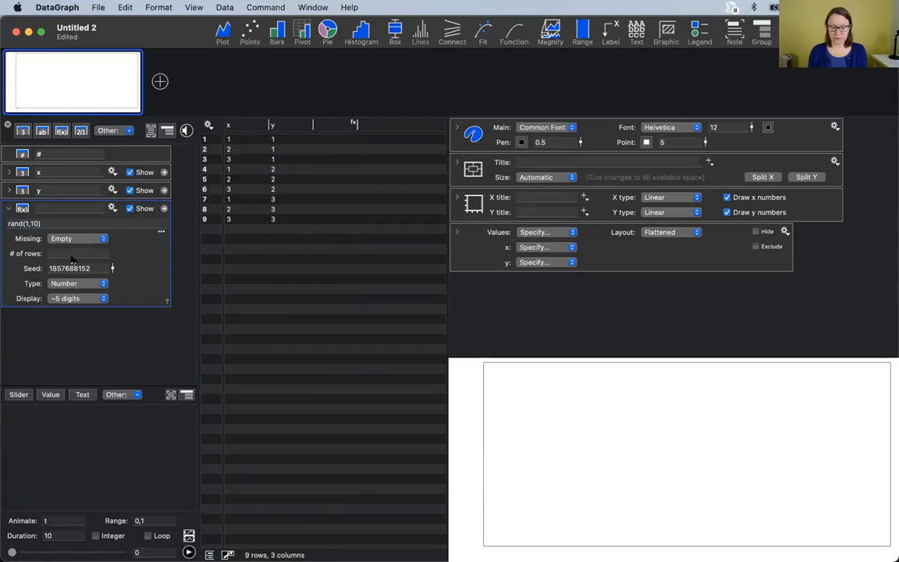
pyautogui.click(72, 254)
pyautogui.write('9')
pyautogui.press('Return')
pyautogui.click(48, 206)
pyautogui.write('z')
pyautogui.press('Return')
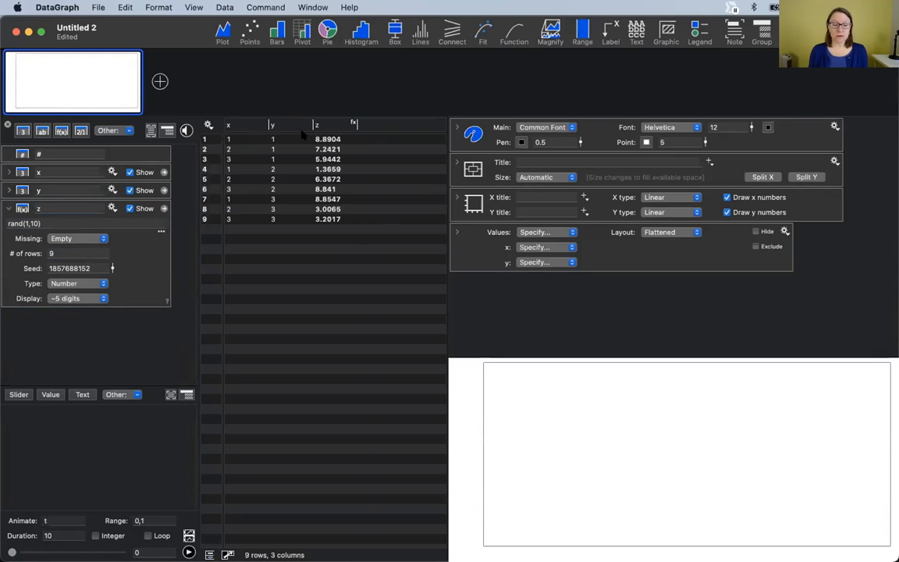
# - Assign columns x and y to the scalar field's coordinates and column z to its values
pyautogui.click(478, 251)
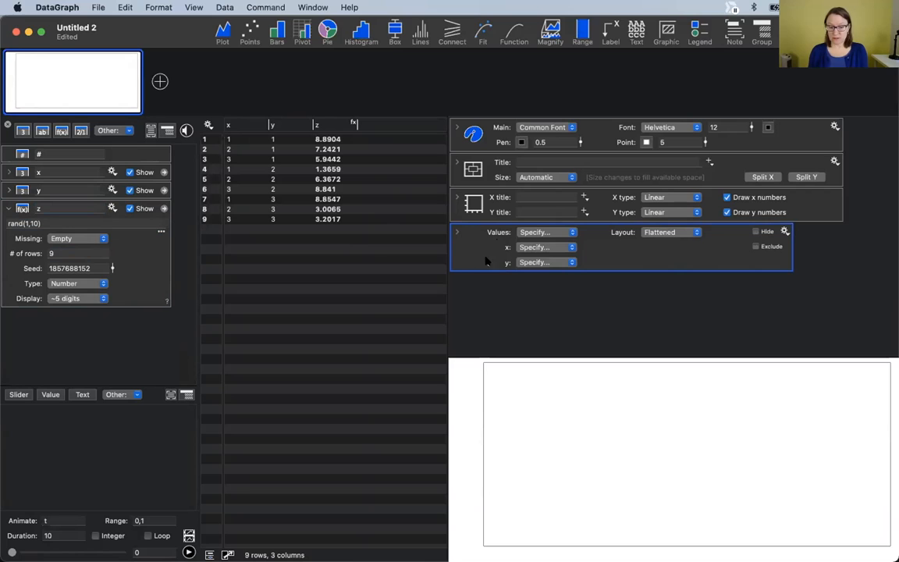
pyautogui.moveTo(234, 126); pyautogui.dragTo(525, 247)
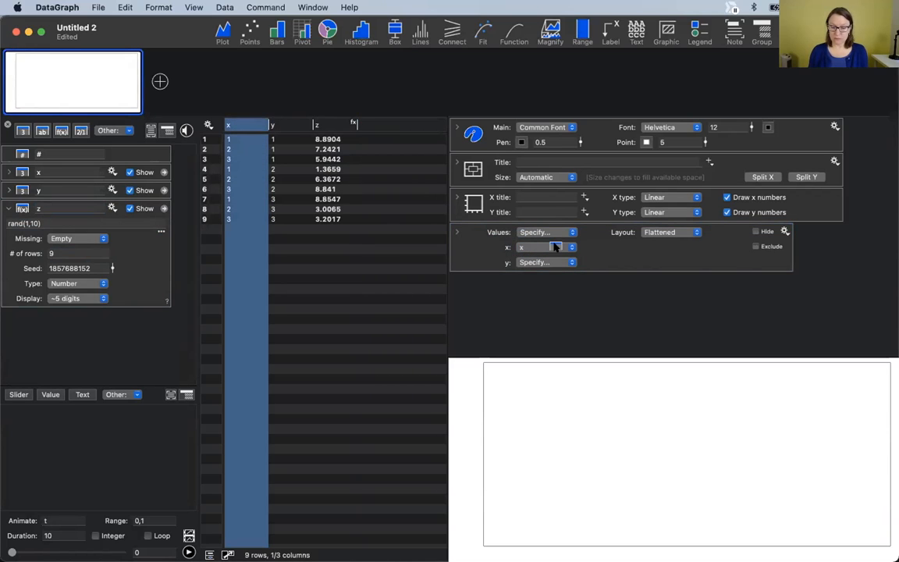
pyautogui.click(546, 262)
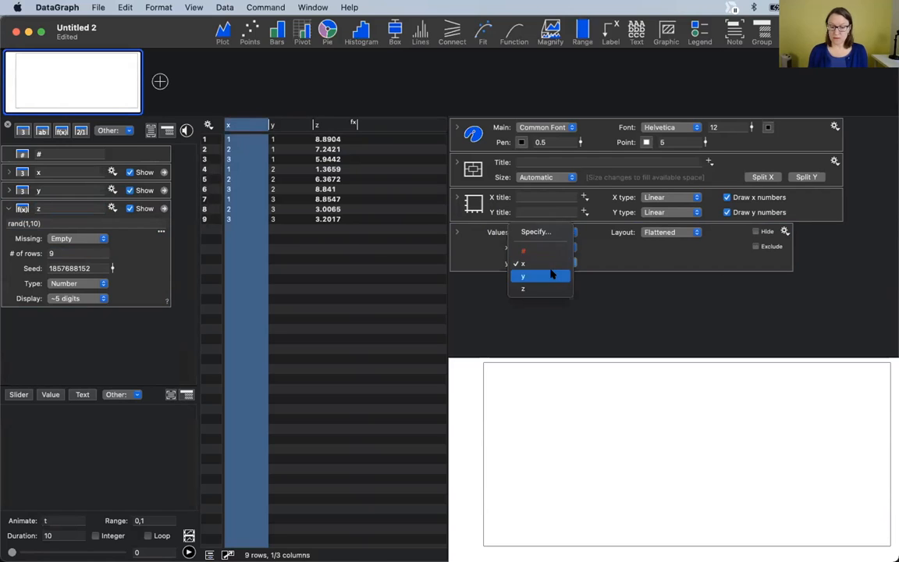
pyautogui.click(551, 275)
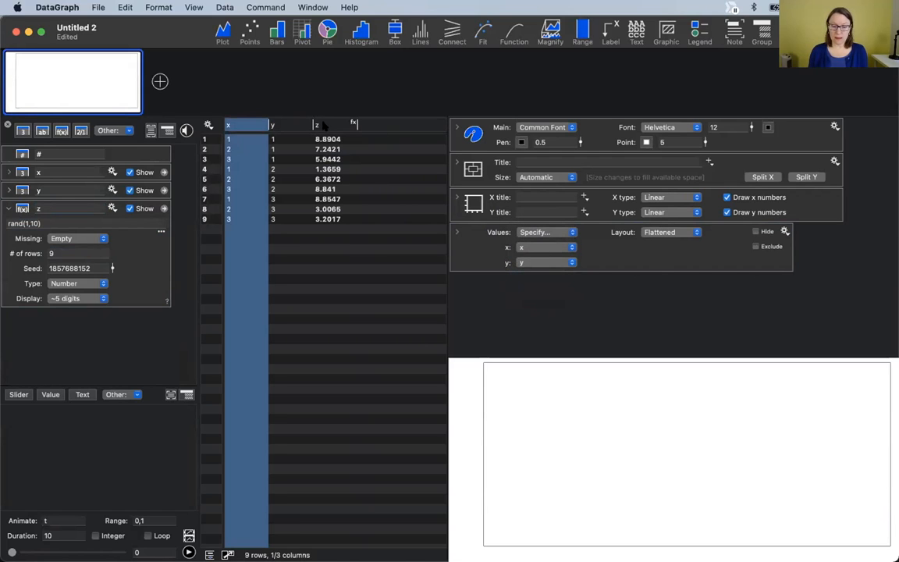
pyautogui.moveTo(328, 127); pyautogui.dragTo(546, 232)
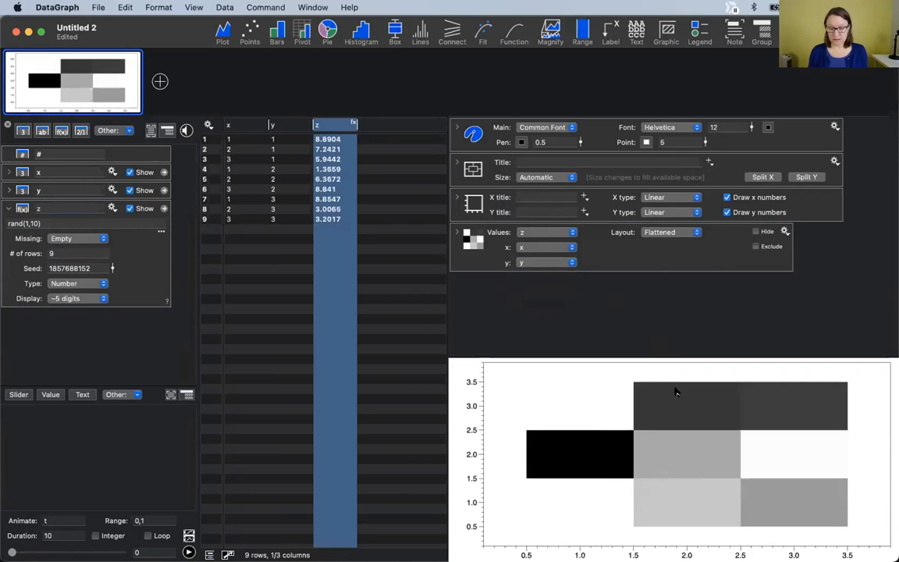
# - Change the scalar field's coloring from grayscale to the blue-to-red rainbow color ramp
pyautogui.click(456, 232)
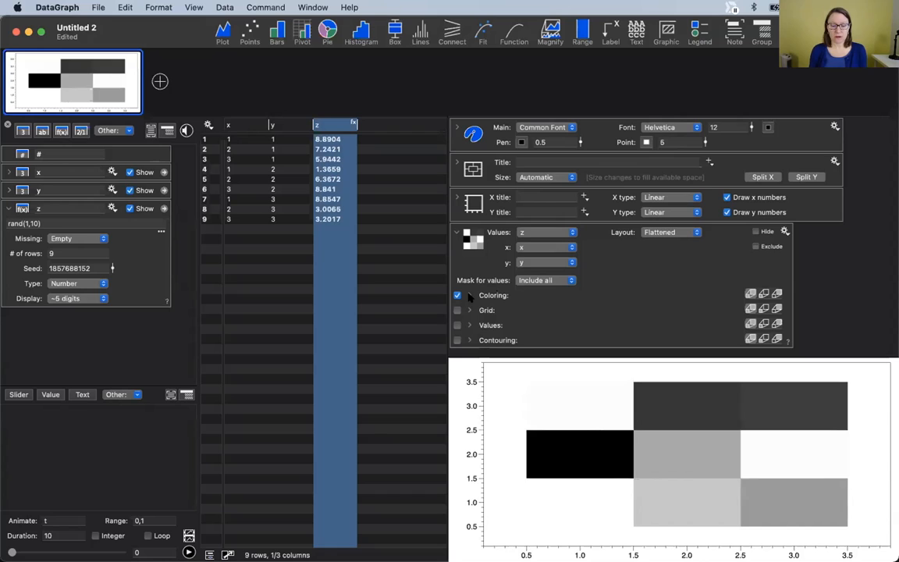
pyautogui.click(469, 295)
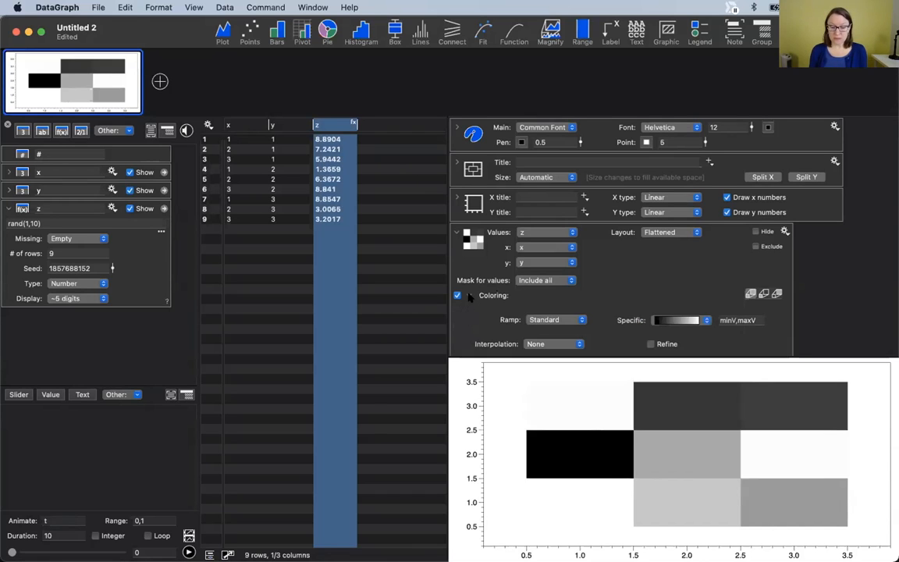
pyautogui.scroll(-2, 468, 294)
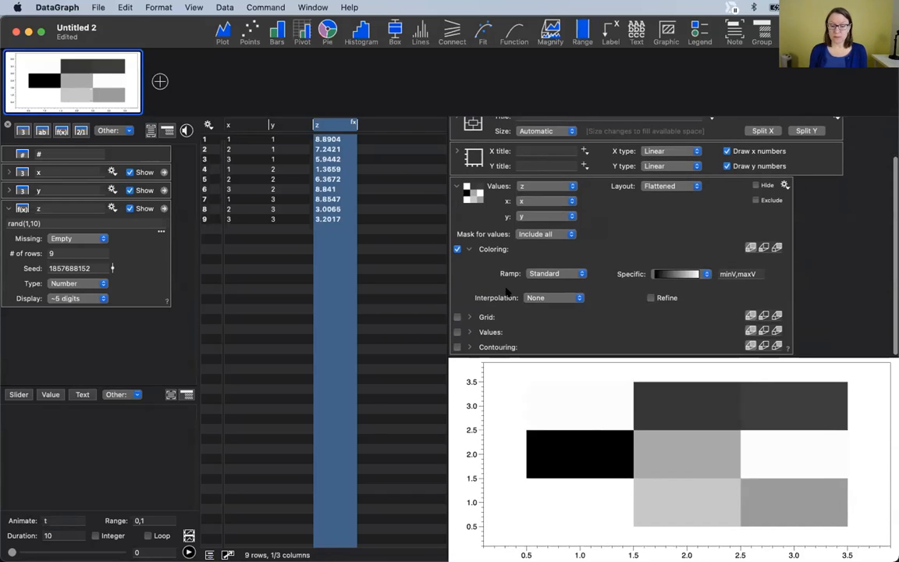
pyautogui.click(678, 273)
pyautogui.click(678, 301)
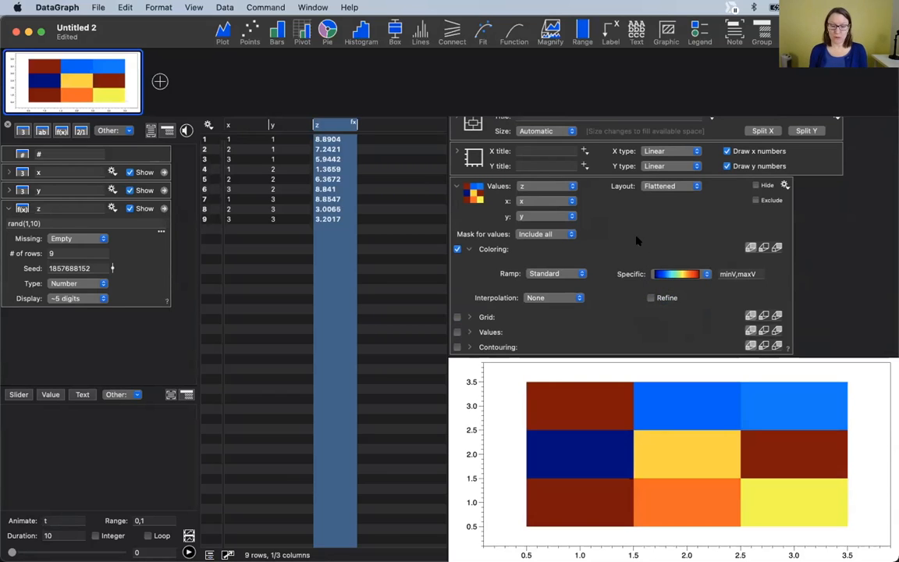
pyautogui.click(469, 249)
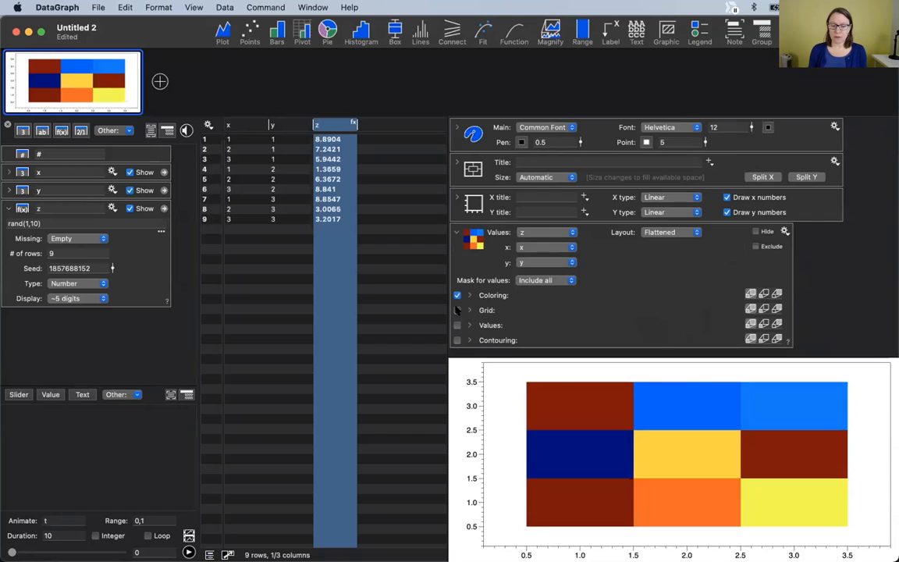
# - Show the scalar field's grid and set its line thickness to 8
pyautogui.click(458, 309)
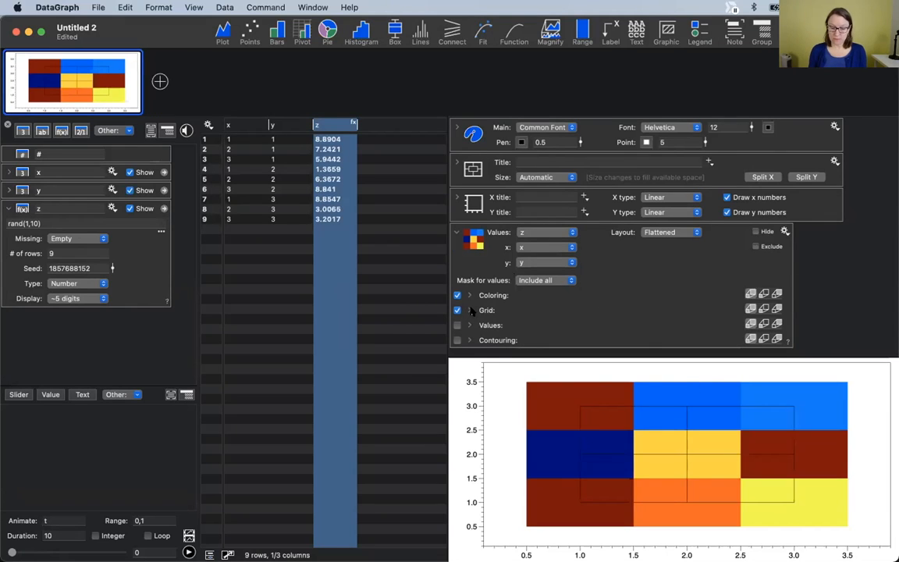
pyautogui.click(469, 310)
pyautogui.moveTo(740, 328); pyautogui.dragTo(666, 261)
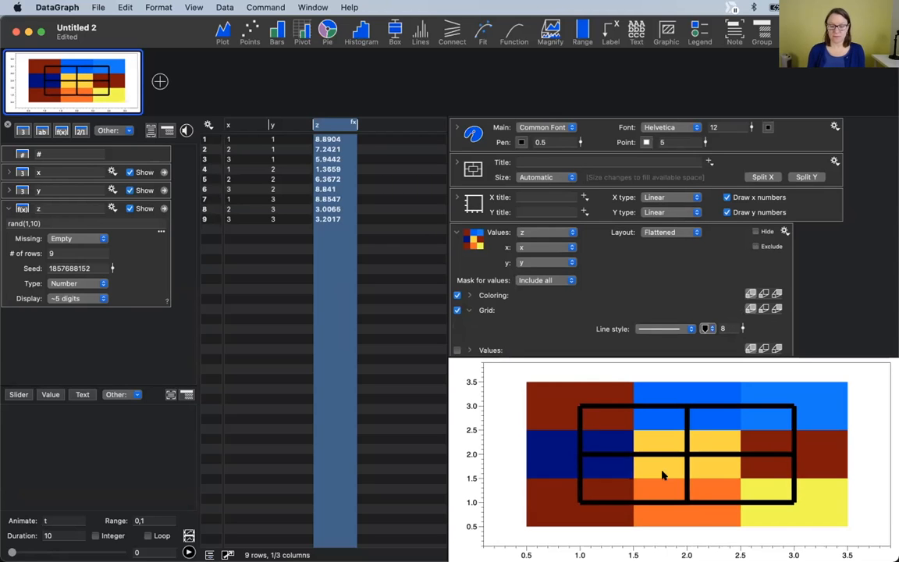
# - Toggle the scalar field's grid off and on to compare, leaving it hidden
pyautogui.click(457, 311)
pyautogui.click(458, 310)
pyautogui.click(457, 311)
# - Show the value labels on the scalar field's cells and enlarge their font size by +50%
pyautogui.scroll(-2, 458, 328)
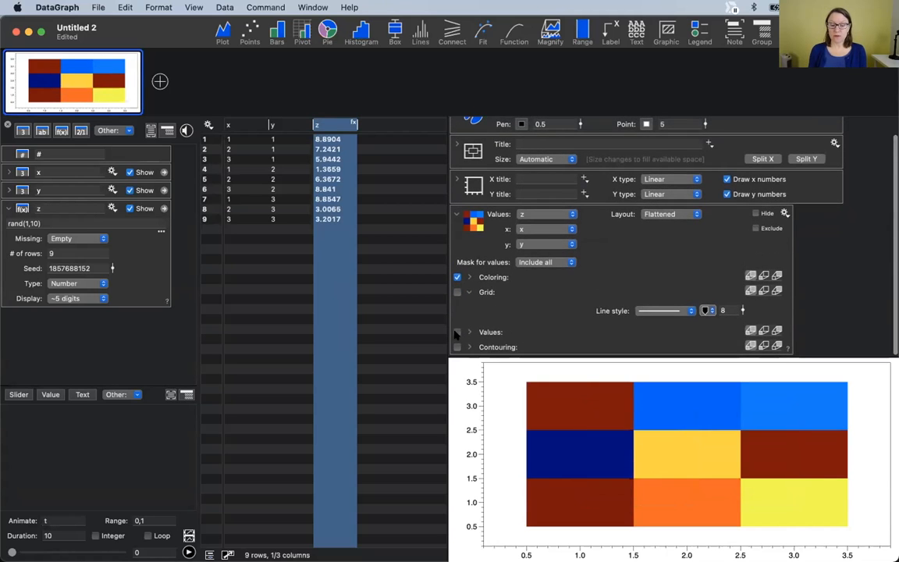
pyautogui.click(457, 333)
pyautogui.scroll(-1, 633, 338)
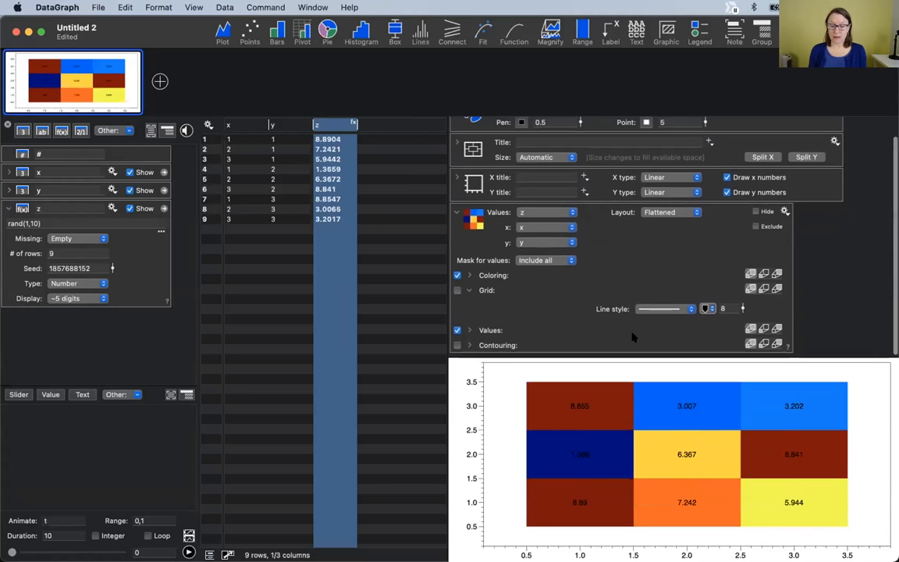
pyautogui.click(469, 333)
pyautogui.scroll(-3, 671, 316)
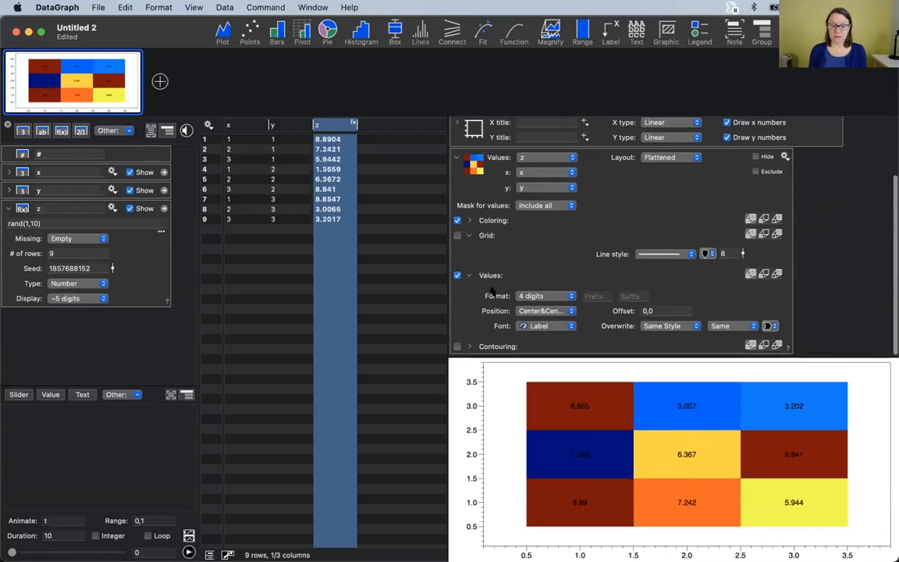
pyautogui.click(730, 327)
pyautogui.click(728, 378)
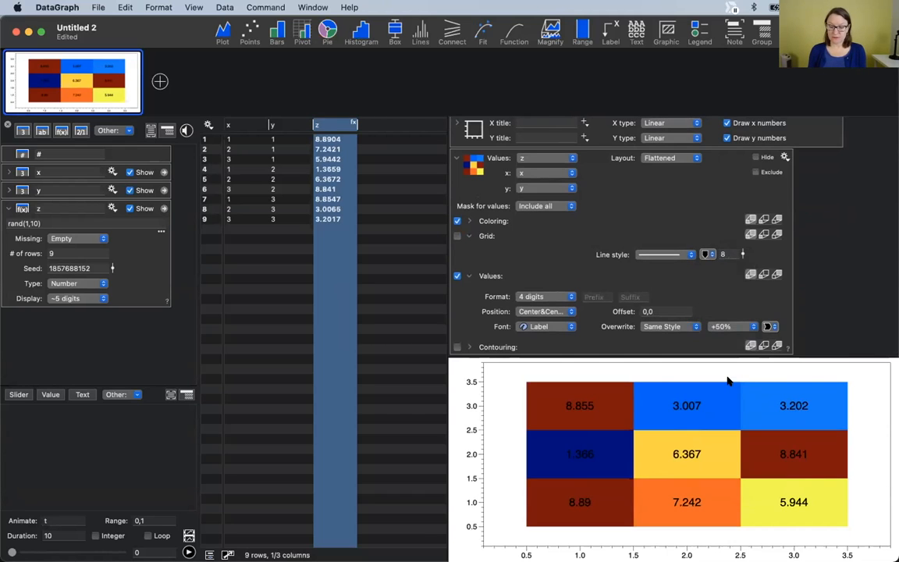
# - Enlarge the font size of the scalar field's value labels to +80%
pyautogui.click(722, 327)
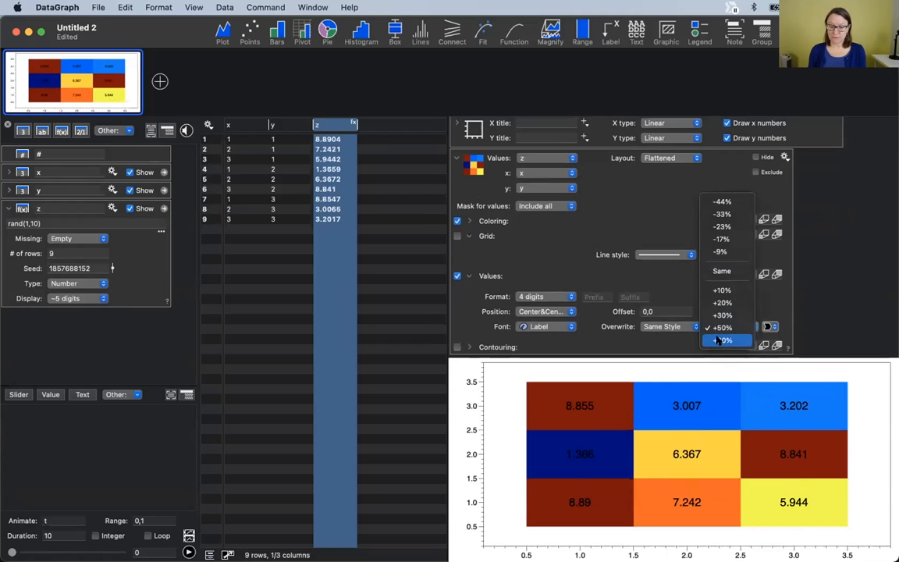
pyautogui.click(719, 341)
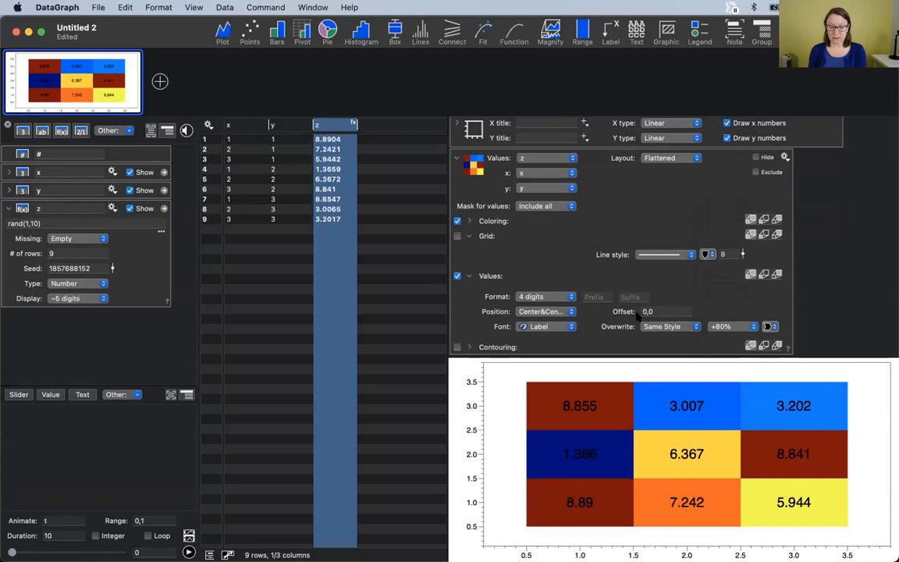
# - Hide the value labels and collapse the scalar field's Values, Contouring and Grid options
pyautogui.click(467, 276)
pyautogui.click(469, 346)
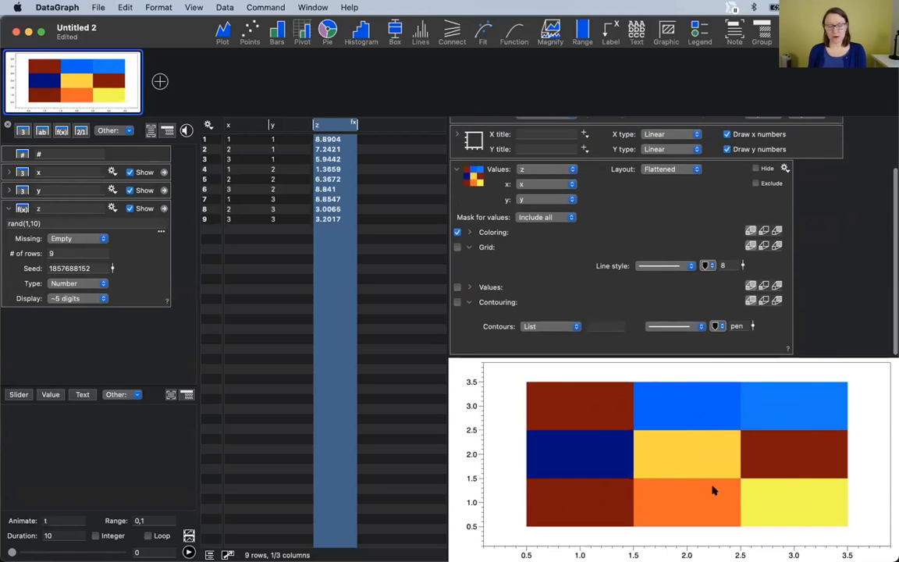
pyautogui.click(469, 302)
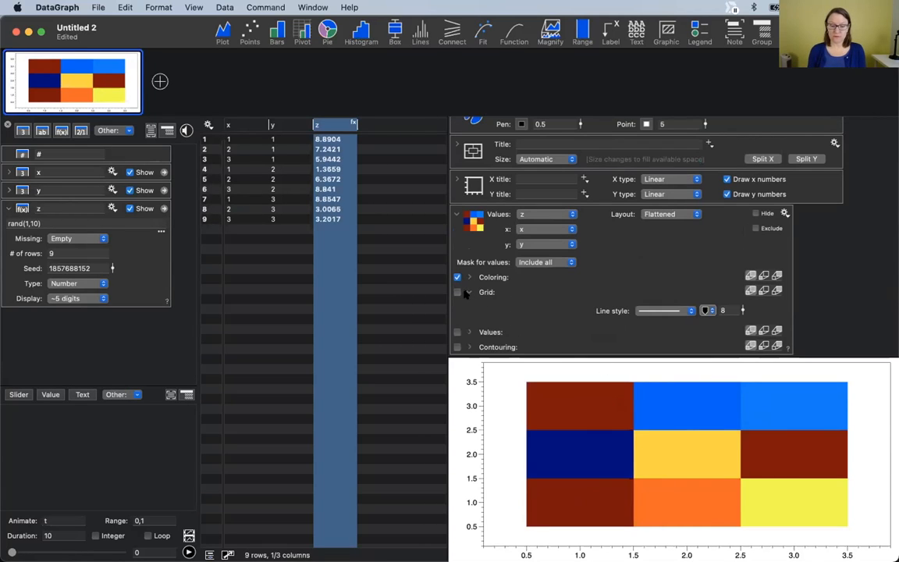
pyautogui.click(466, 294)
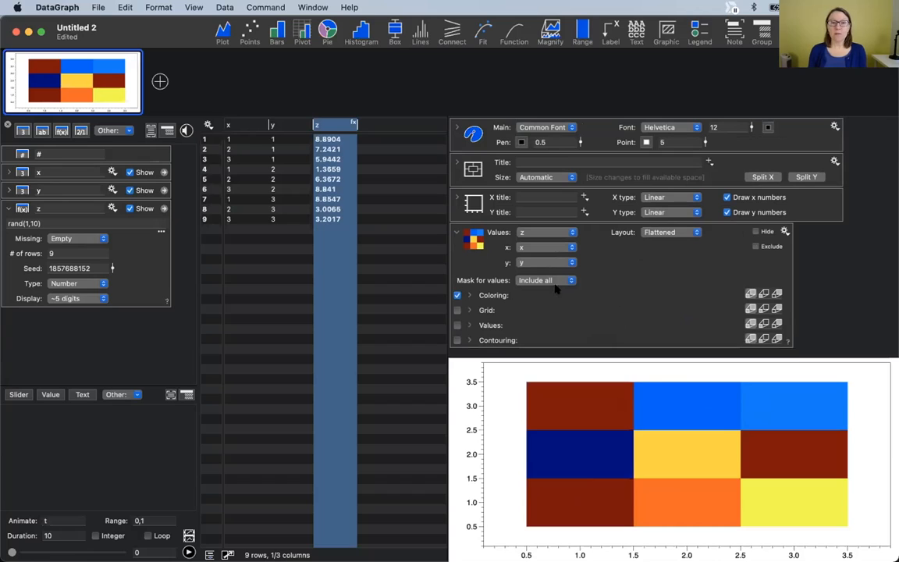
# - Reroll the z column's random seed, then try replacing its expression with #*x
pyautogui.click(47, 222)
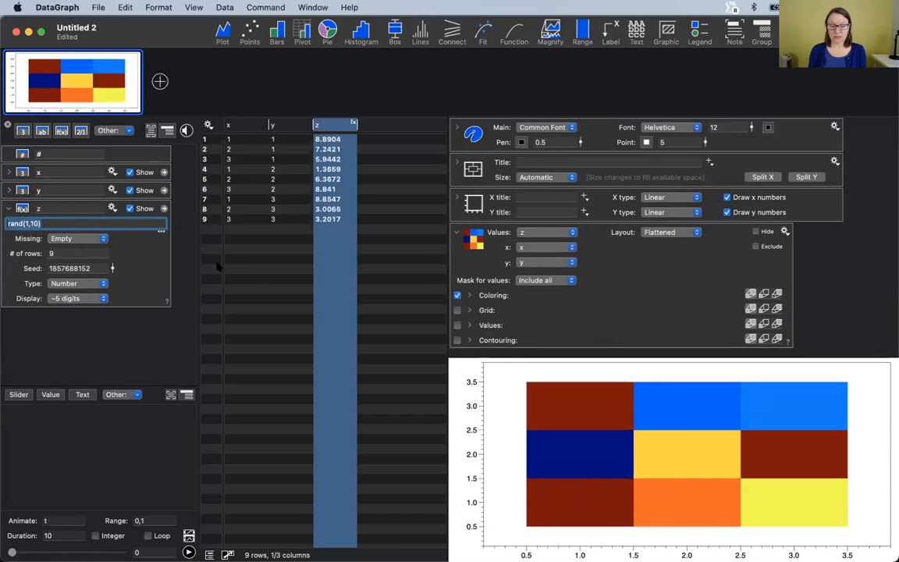
pyautogui.moveTo(112, 268); pyautogui.dragTo(102, 286)
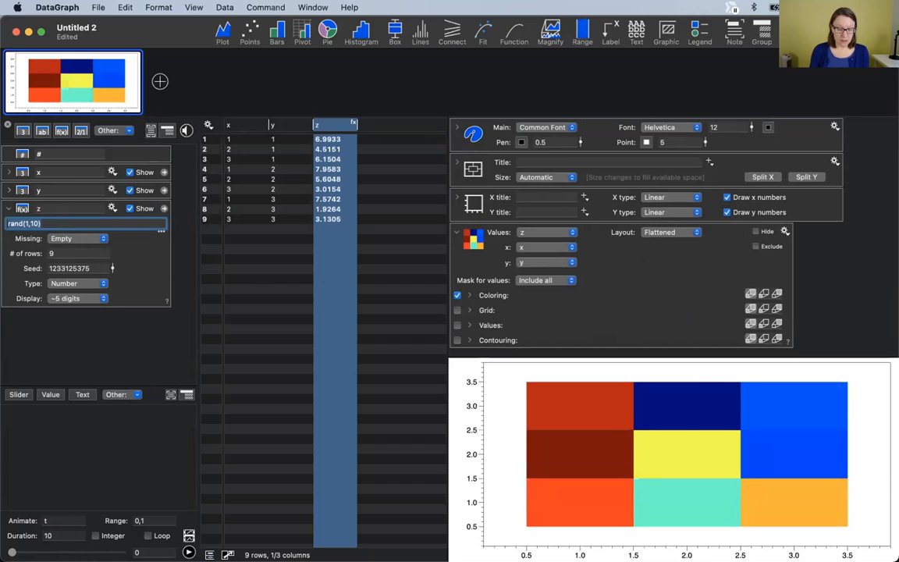
pyautogui.write('#*x')
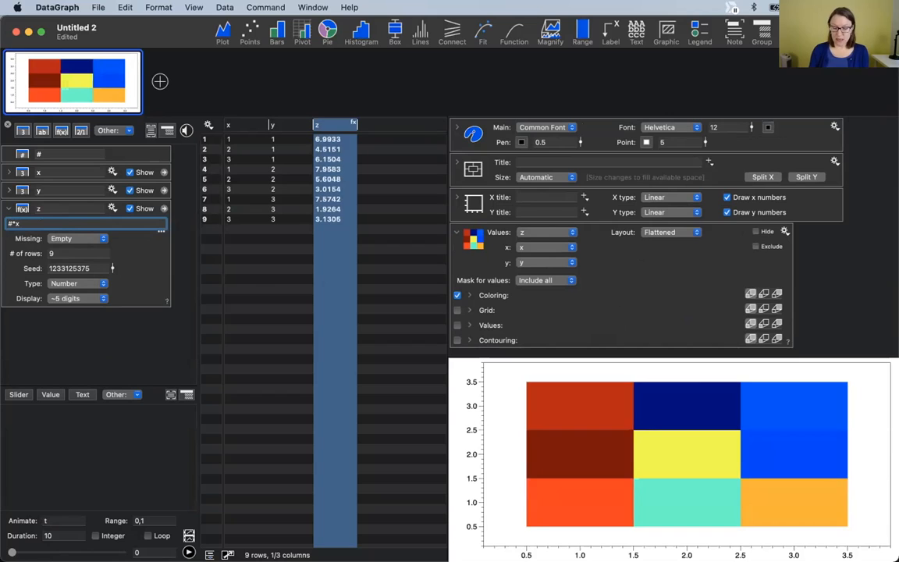
pyautogui.press('Return')
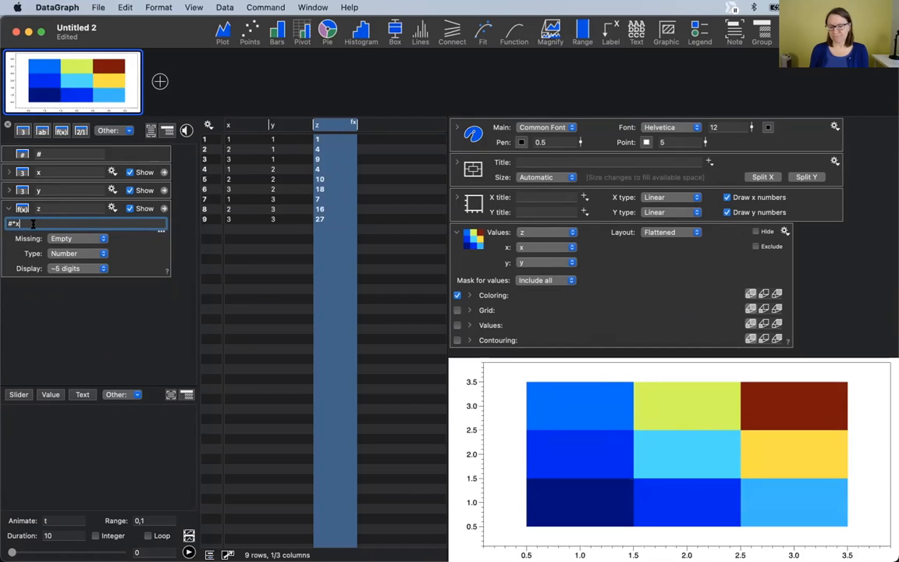
# - Replace the z column's expression with 2*x and extend it to 2*x+y/2
pyautogui.moveTo(28, 223); pyautogui.dragTo(7, 225)
pyautogui.write('2')
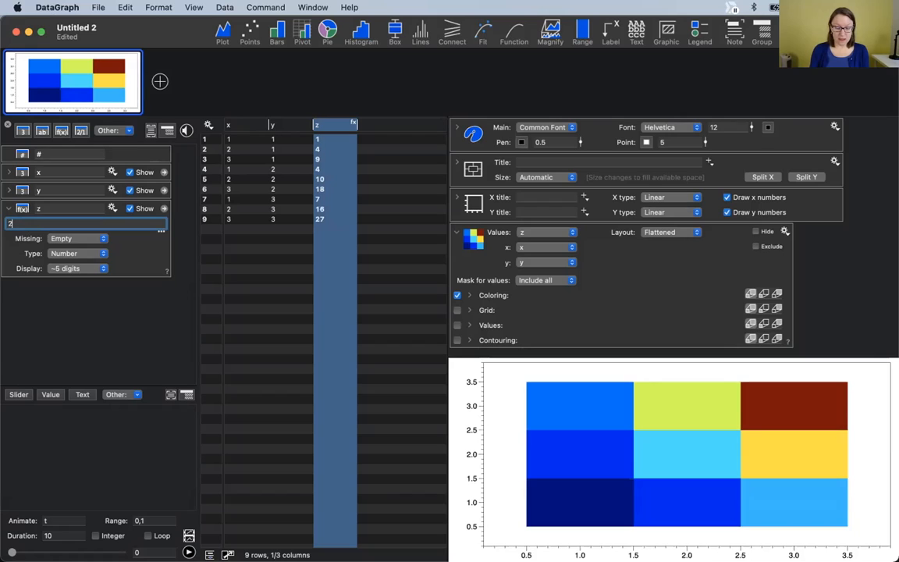
pyautogui.write('*x')
pyautogui.press('Return')
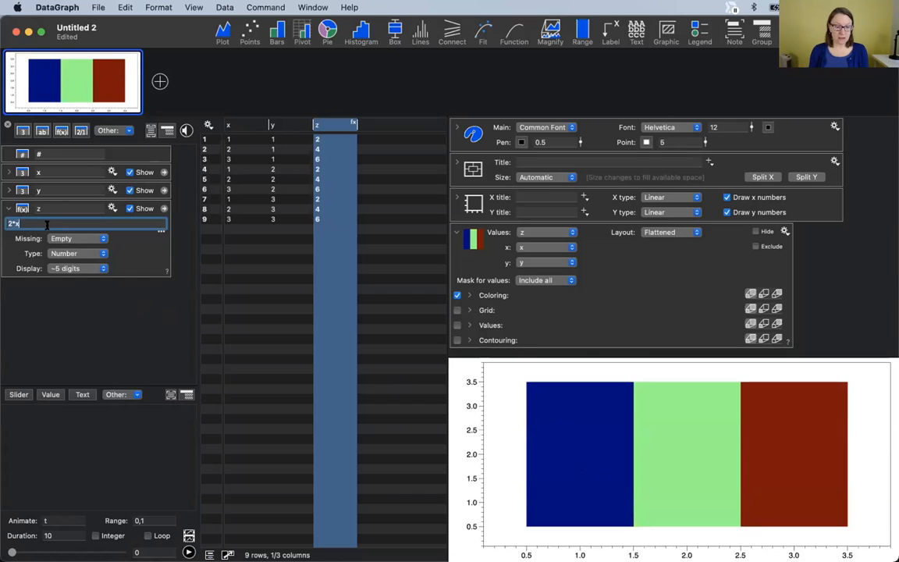
pyautogui.write('y/2')
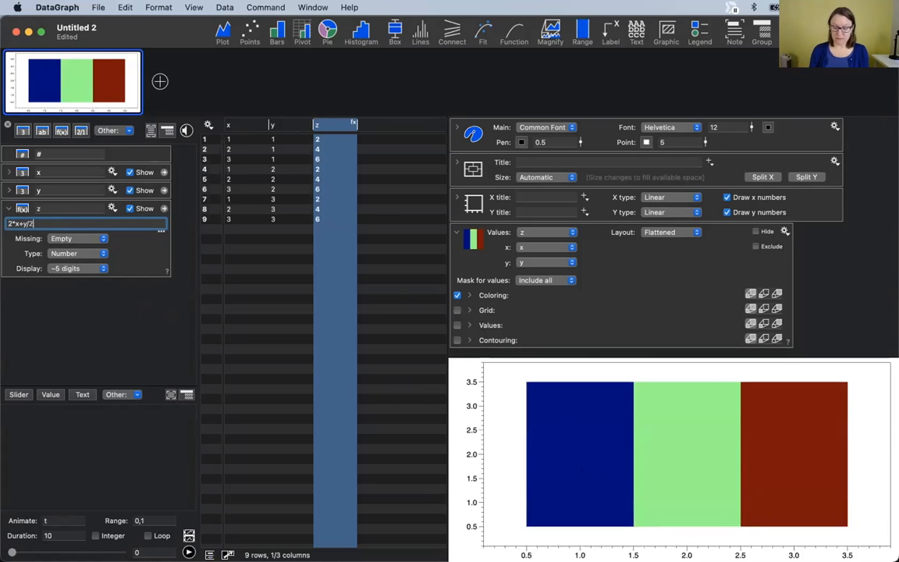
pyautogui.press('Return')
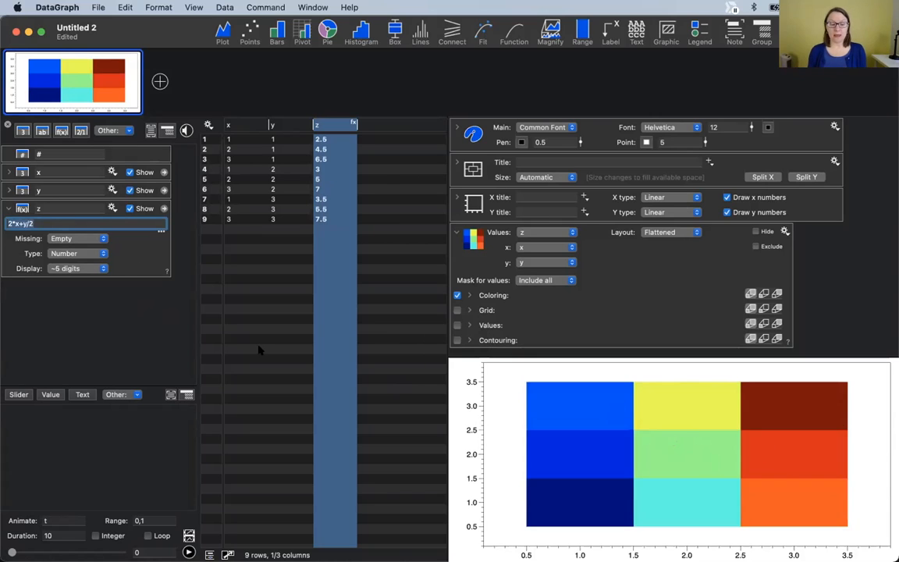
pyautogui.click(86, 334)
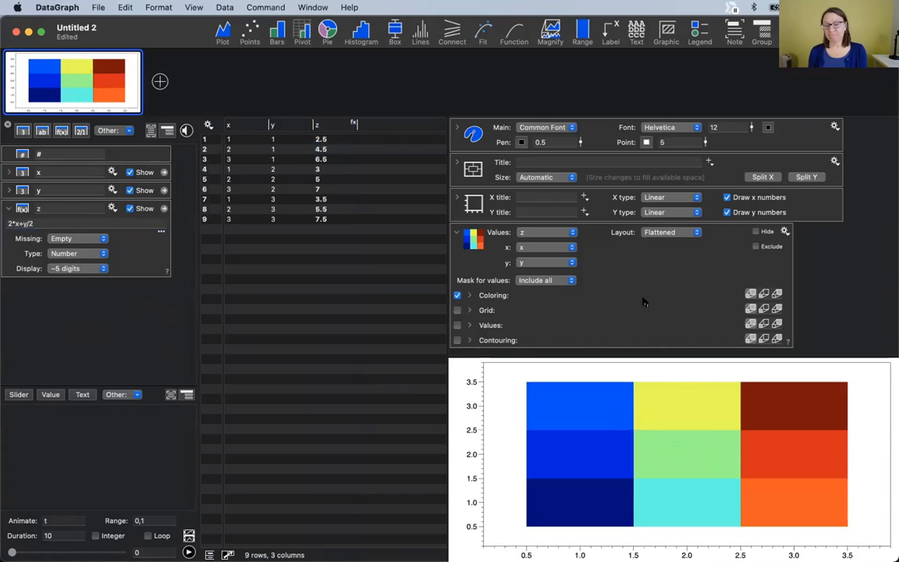
# - Try the red-to-blue, black-red-yellow and both grayscale ramps on the scalar field's coloring, then restore the blue-to-red rainbow ramp
pyautogui.click(469, 295)
pyautogui.click(685, 320)
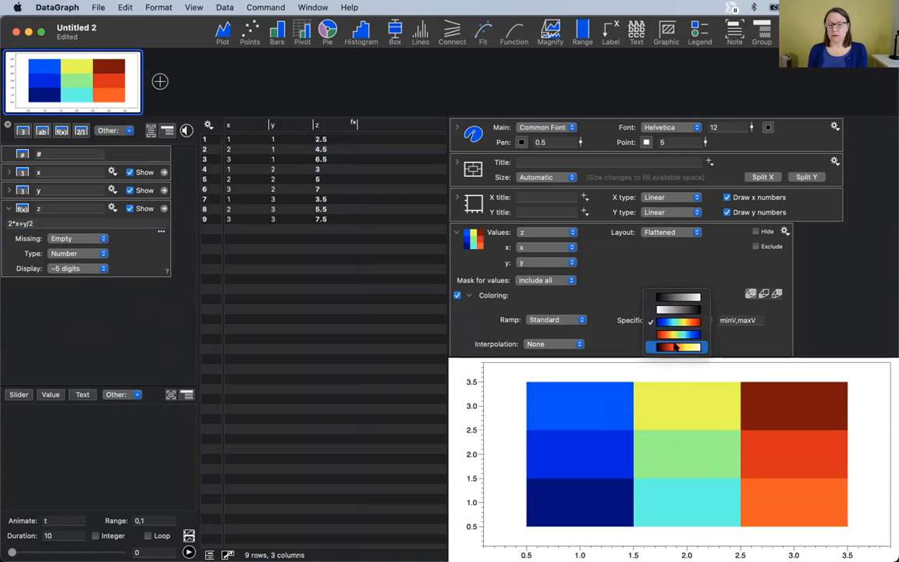
pyautogui.click(675, 335)
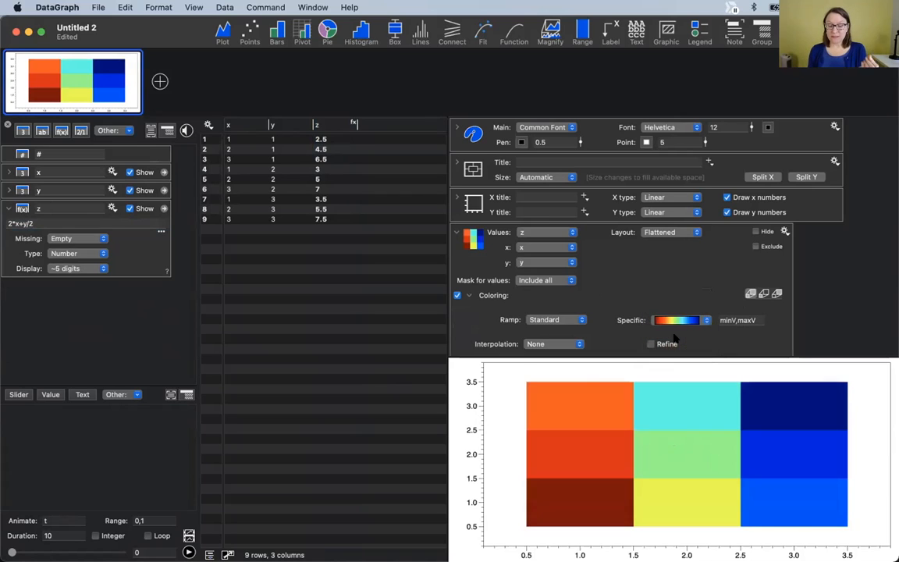
pyautogui.click(676, 327)
pyautogui.click(676, 334)
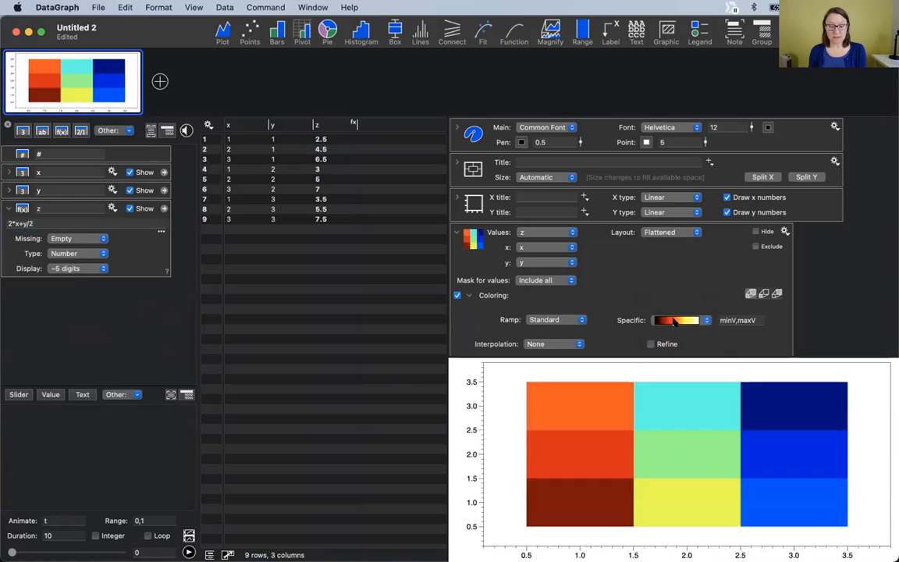
pyautogui.click(675, 322)
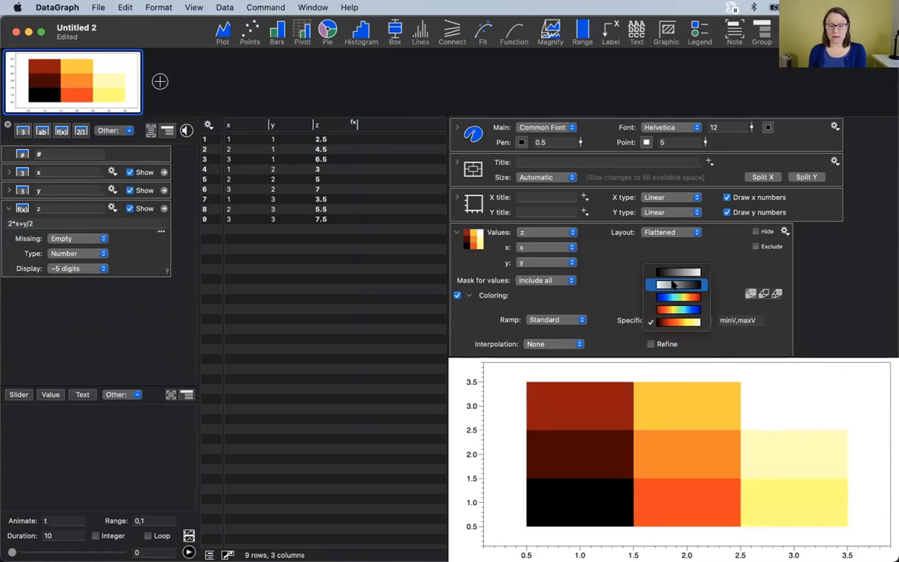
pyautogui.click(674, 283)
pyautogui.click(675, 320)
pyautogui.click(676, 311)
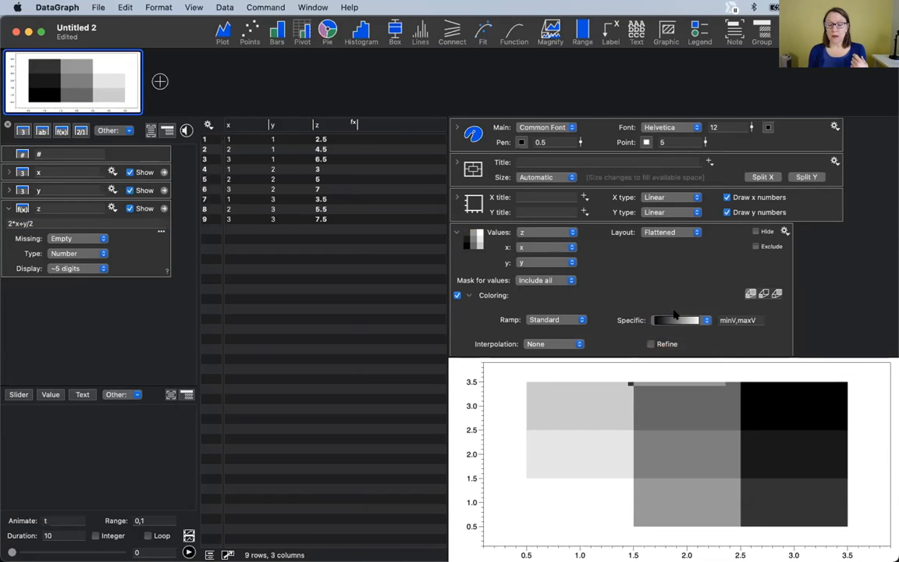
pyautogui.click(674, 322)
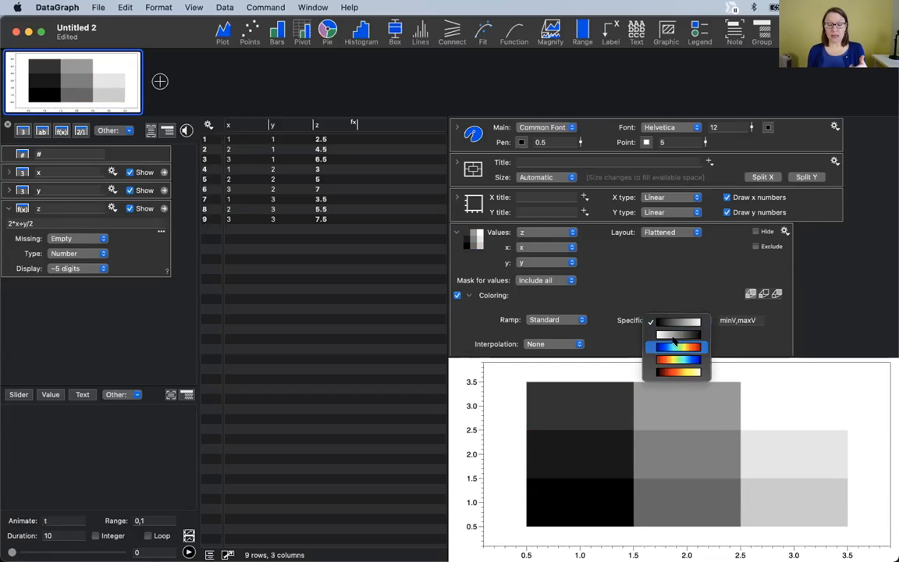
pyautogui.click(674, 346)
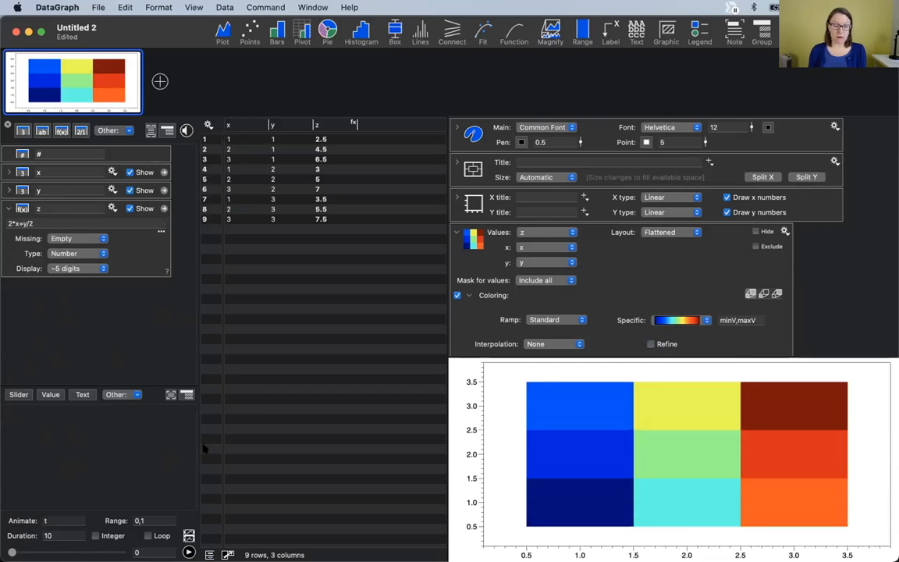
# - Look for the Color Ramp entry among the other variable types without adding one
pyautogui.click(136, 394)
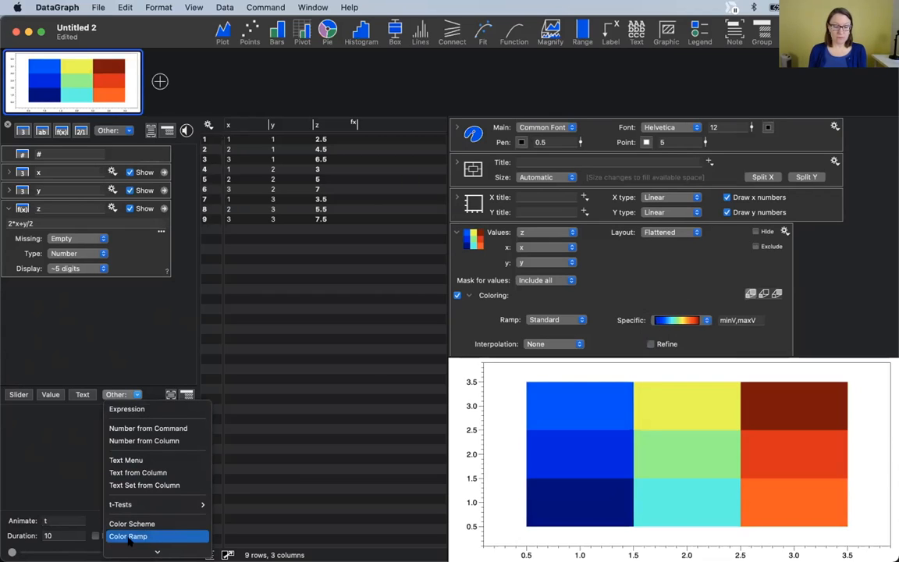
pyautogui.click(146, 325)
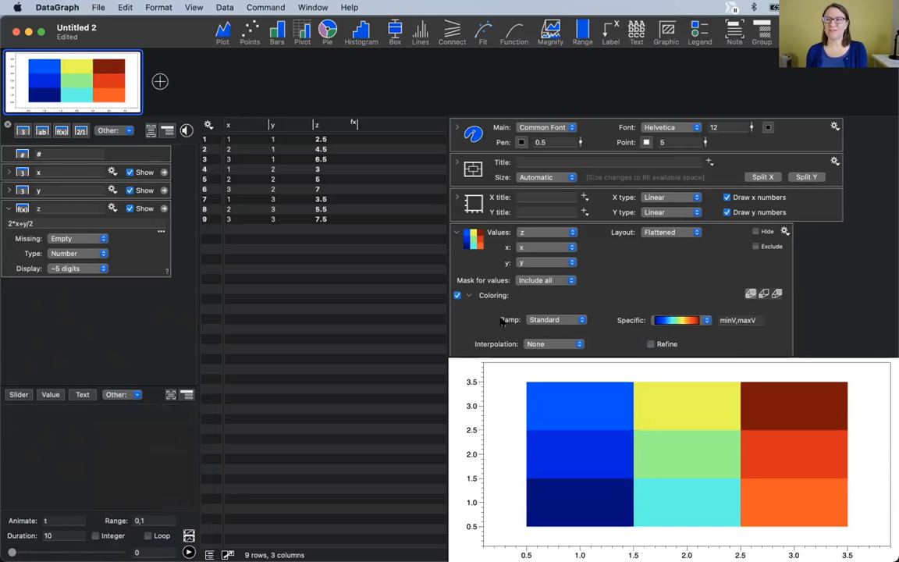
pyautogui.click(624, 289)
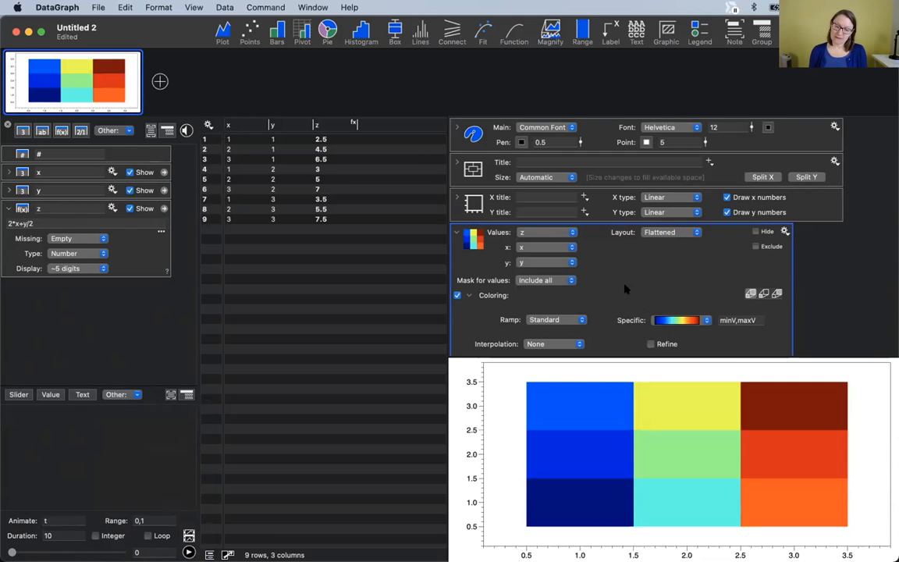
# - Collapse the settings of the scalar field command and of the z column
pyautogui.click(457, 232)
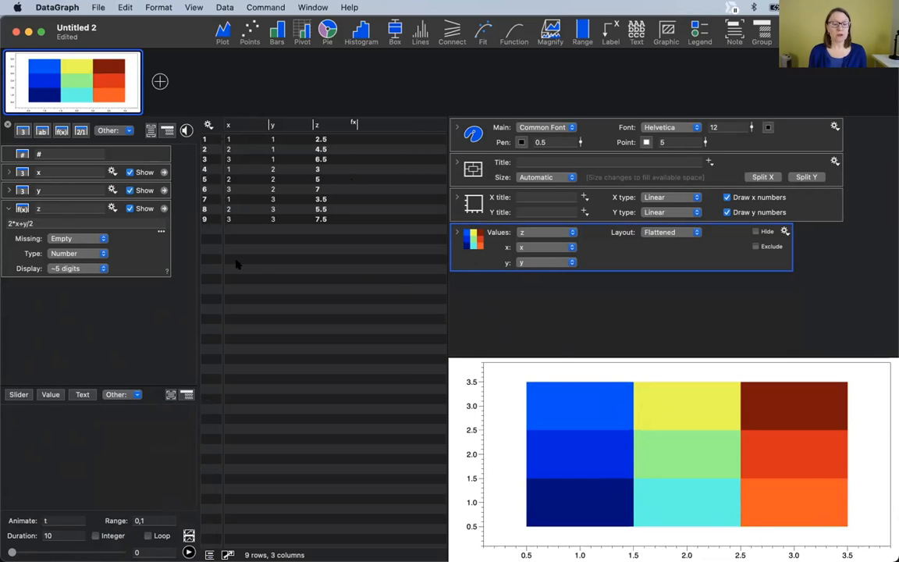
pyautogui.click(7, 208)
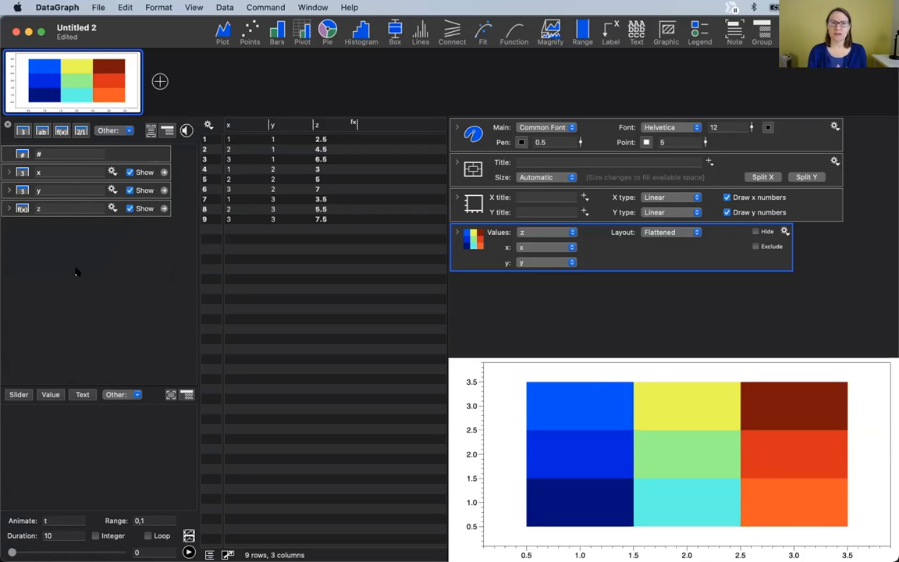
pyautogui.click(245, 125)
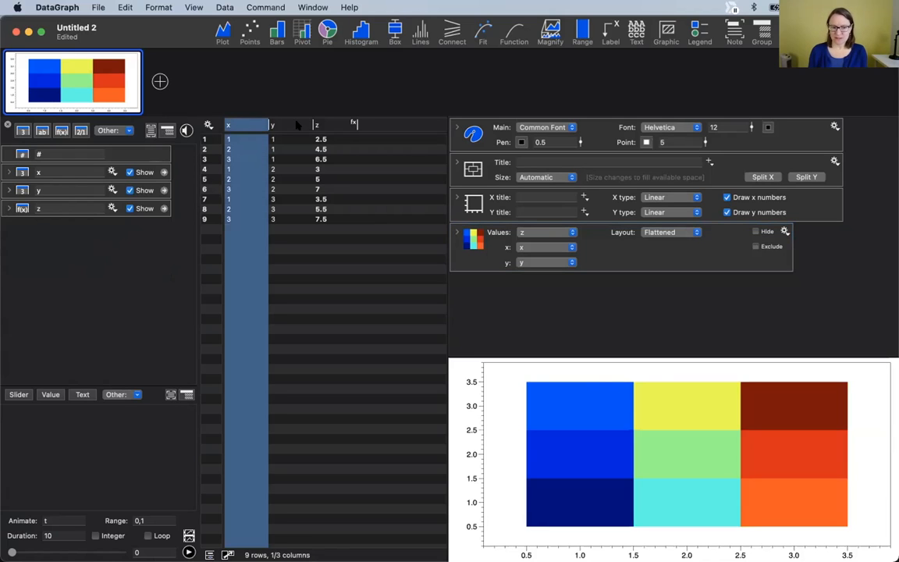
pyautogui.click(484, 320)
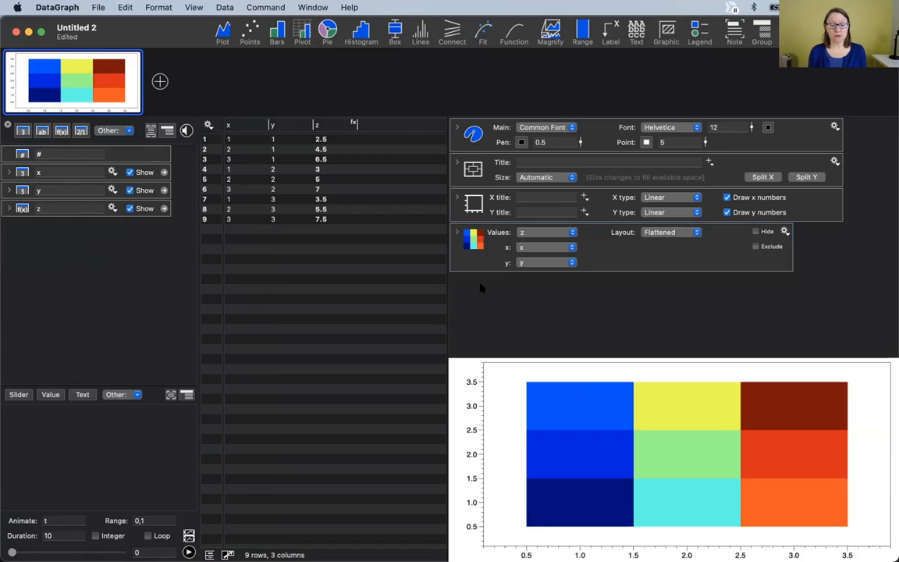
pyautogui.click(468, 205)
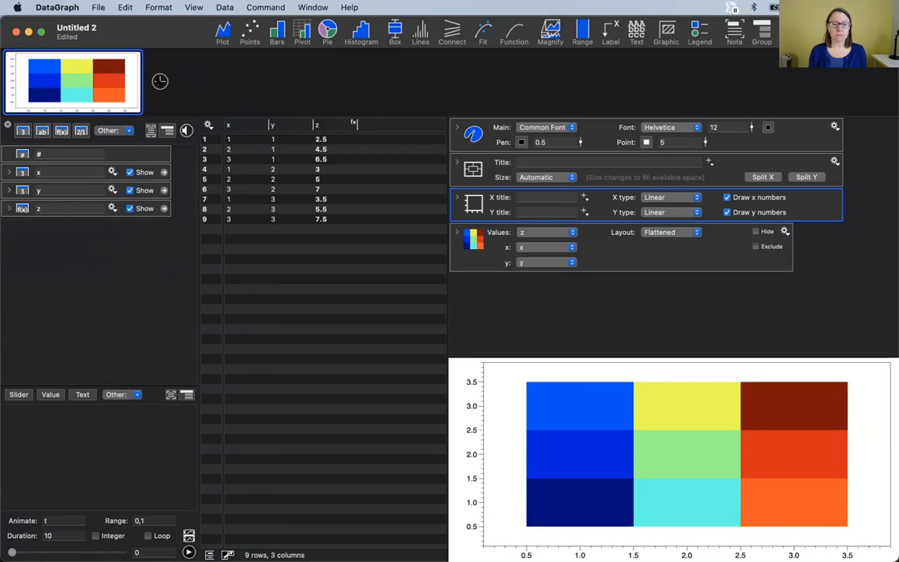
# - Create a second, empty graph and add a Scalar Field command to it
pyautogui.click(160, 81)
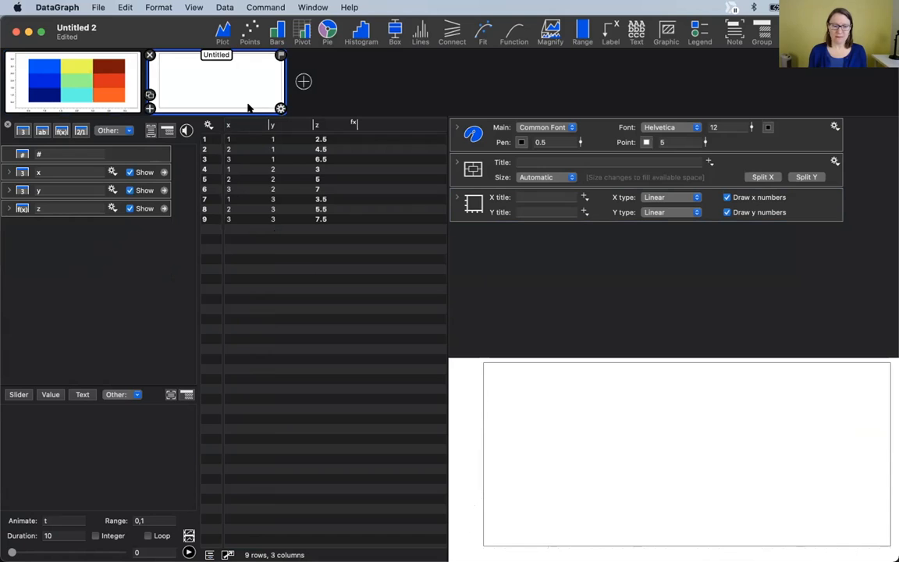
pyautogui.click(264, 8)
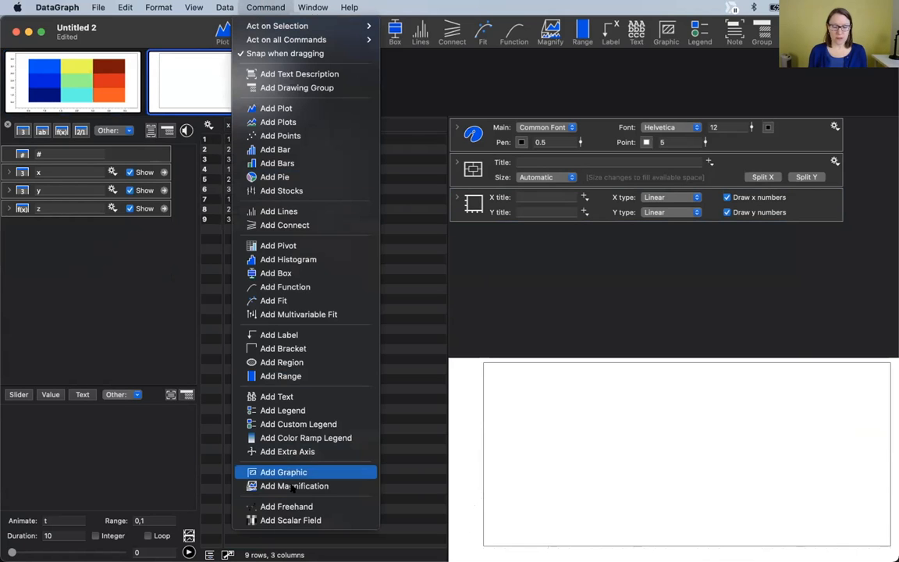
pyautogui.click(275, 520)
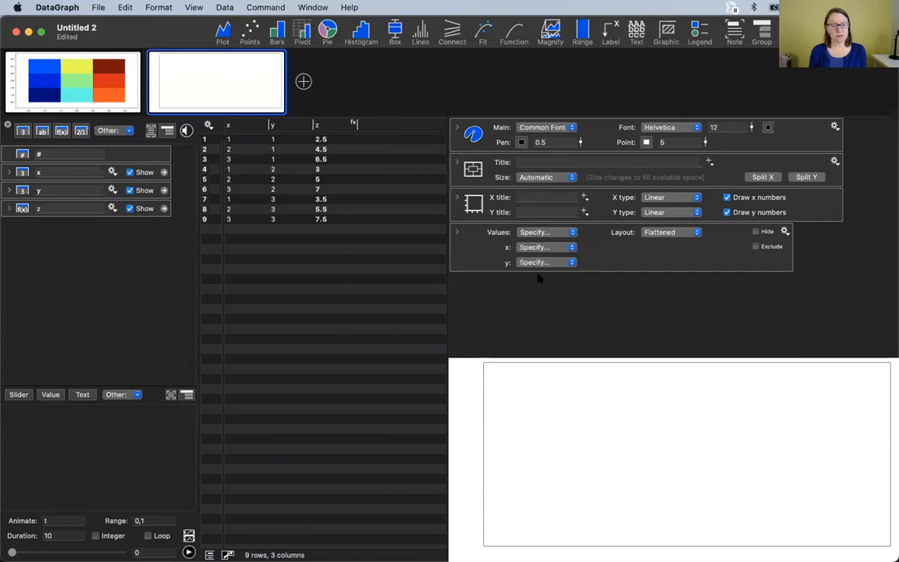
# - Set the layout of the empty graph's scalar field command to Uniform Row
pyautogui.click(691, 232)
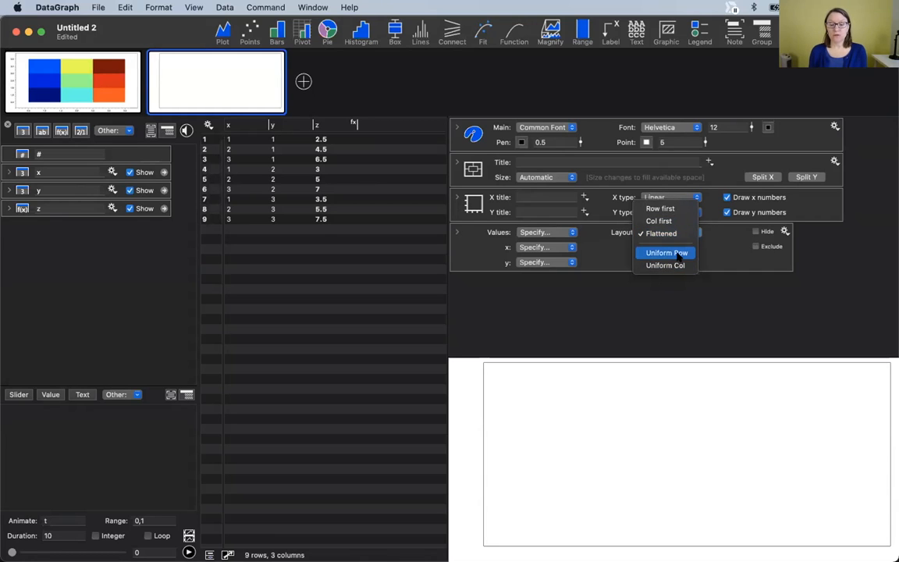
pyautogui.click(667, 255)
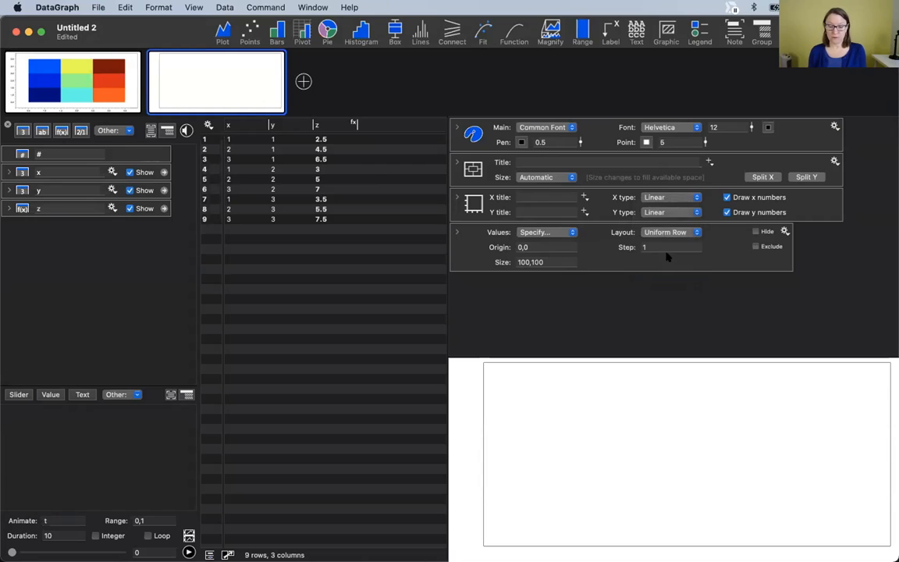
pyautogui.click(673, 235)
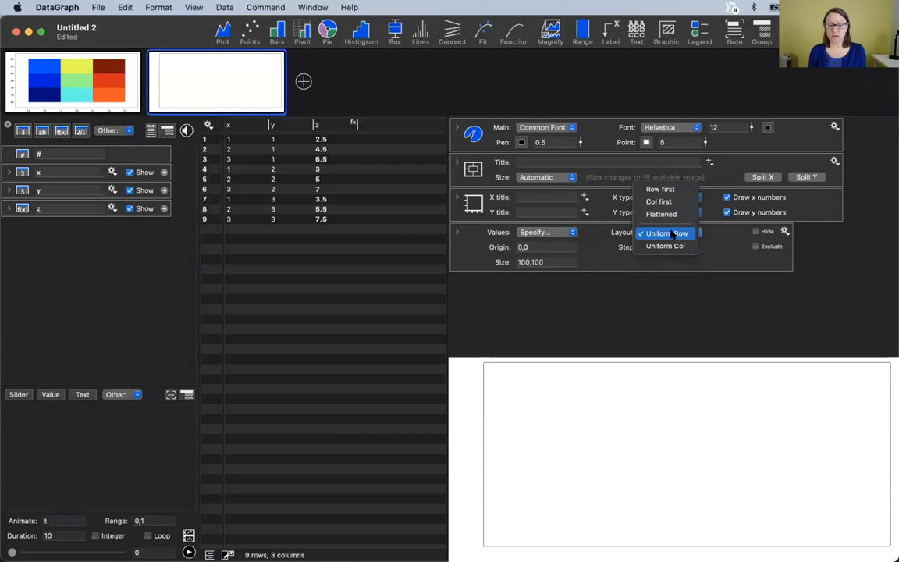
pyautogui.click(673, 234)
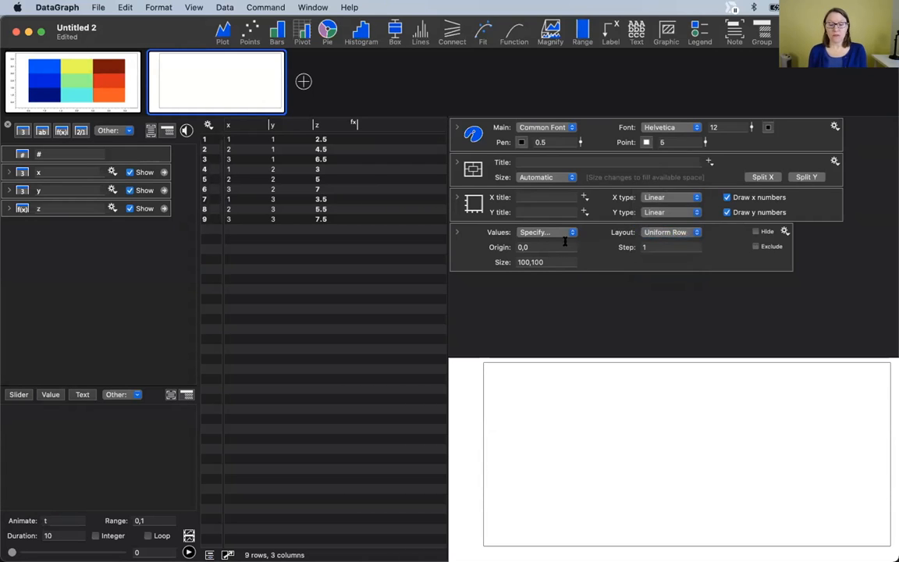
# - Set the scalar field's uniform grid step to 0.1, keeping the default origin and size
pyautogui.click(501, 246)
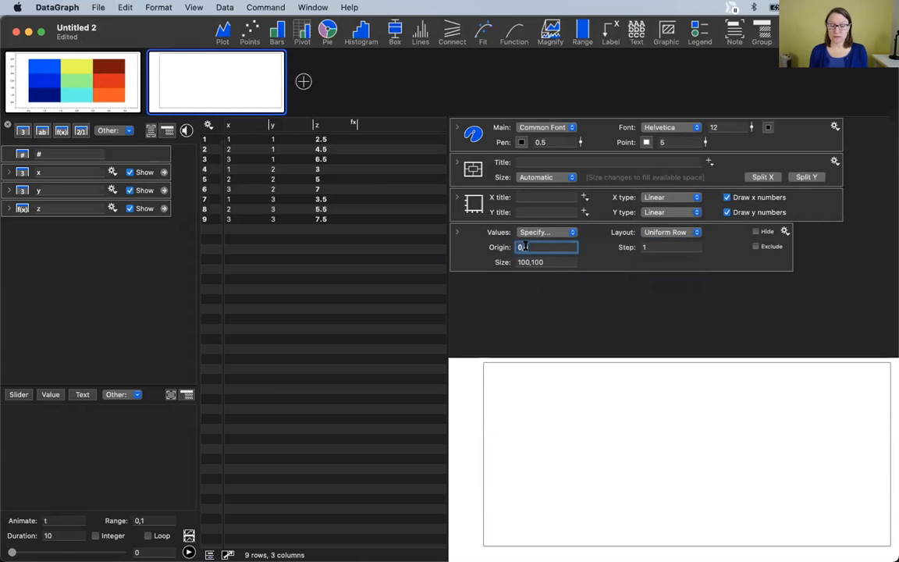
pyautogui.click(504, 264)
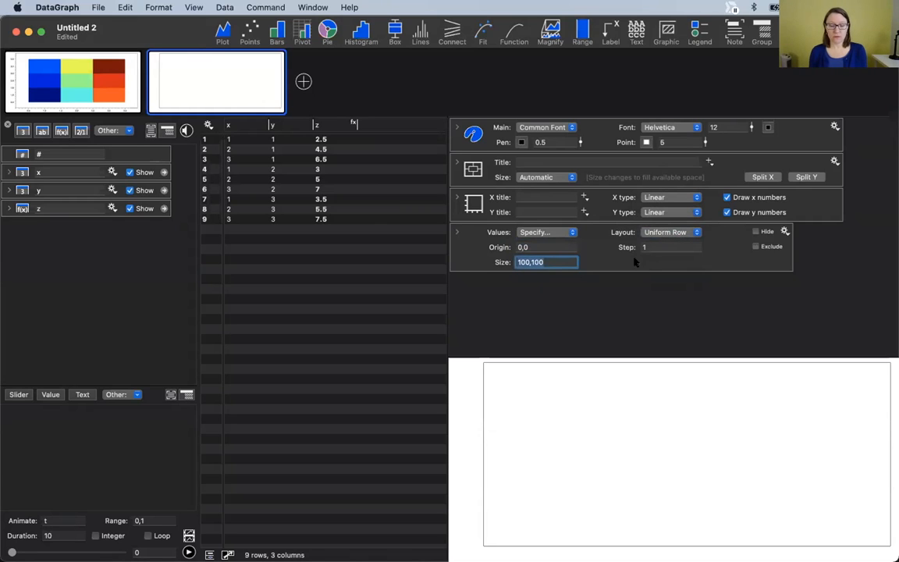
pyautogui.press('Tab')
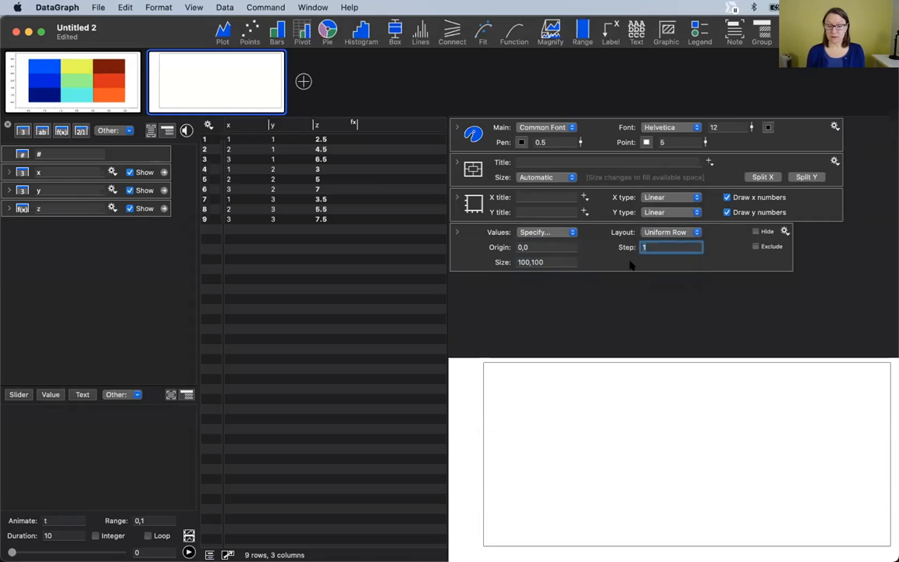
pyautogui.write('0.1')
pyautogui.press('Return')
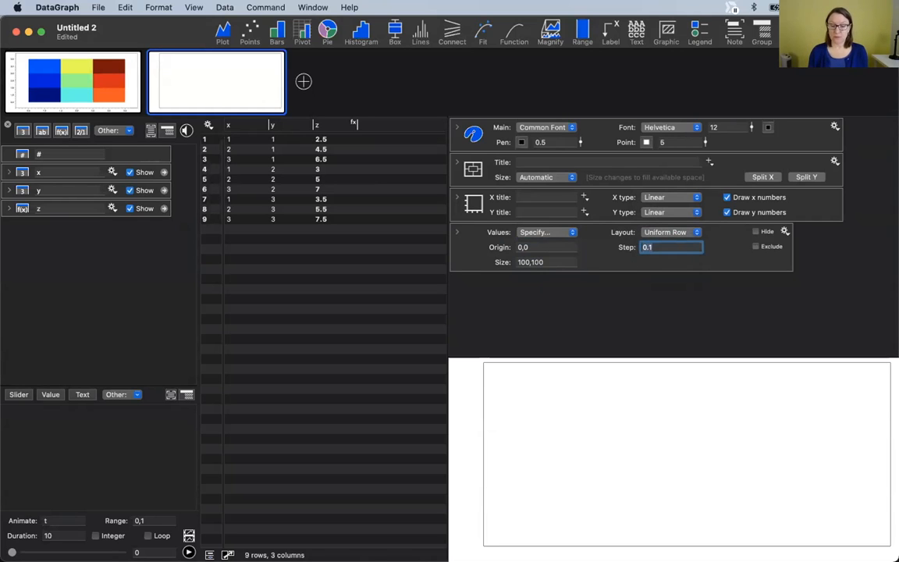
pyautogui.click(613, 258)
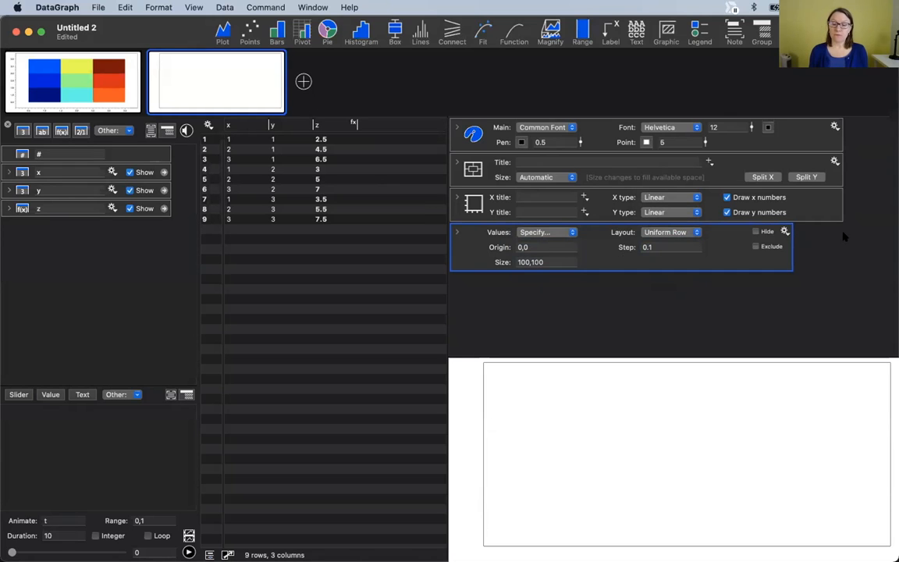
# - Extract the scalar field's X Location and Y Location as data columns and check their values in the table
pyautogui.click(785, 231)
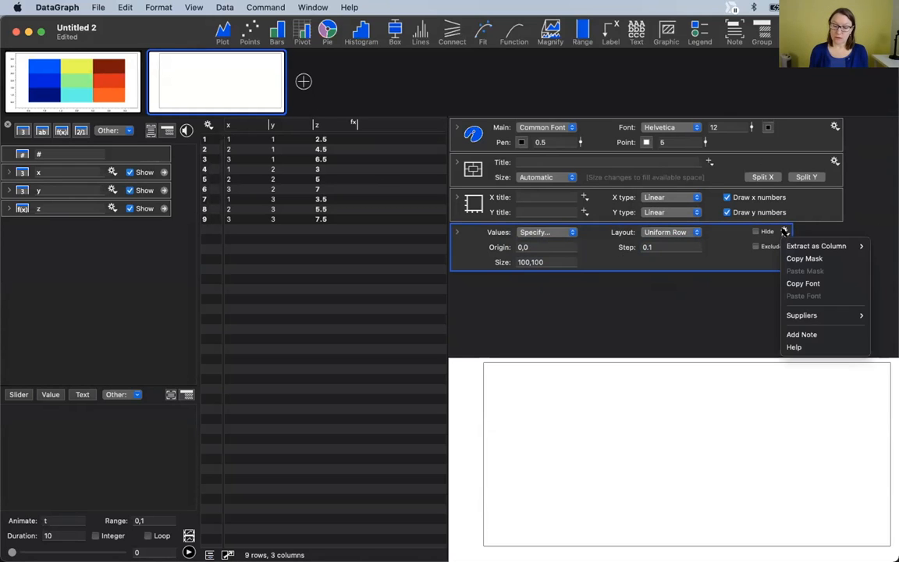
pyautogui.moveTo(808, 248)
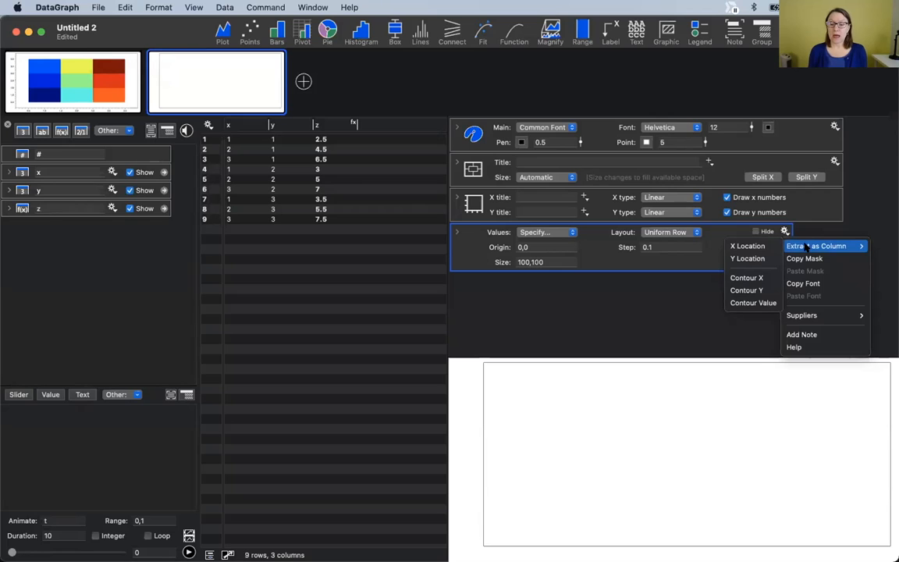
pyautogui.click(749, 246)
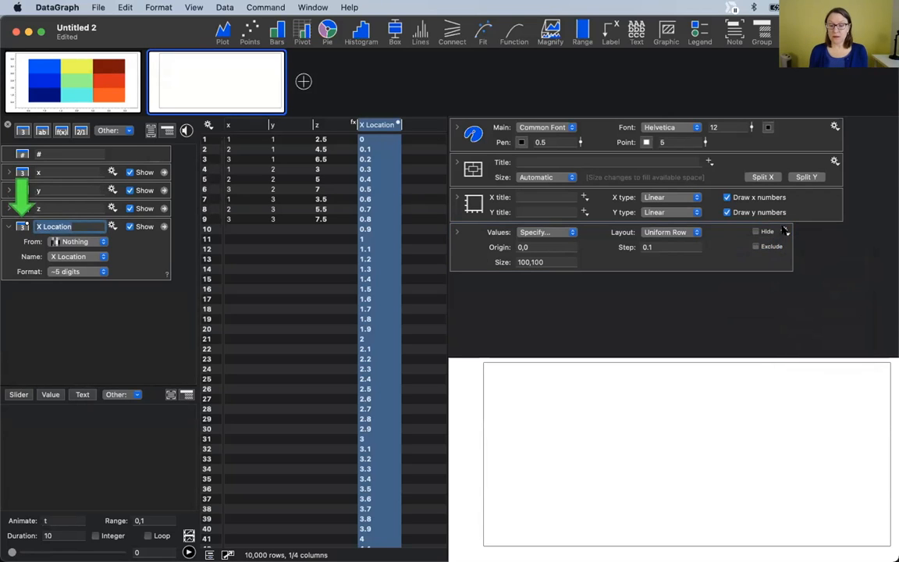
pyautogui.click(786, 231)
pyautogui.moveTo(798, 249)
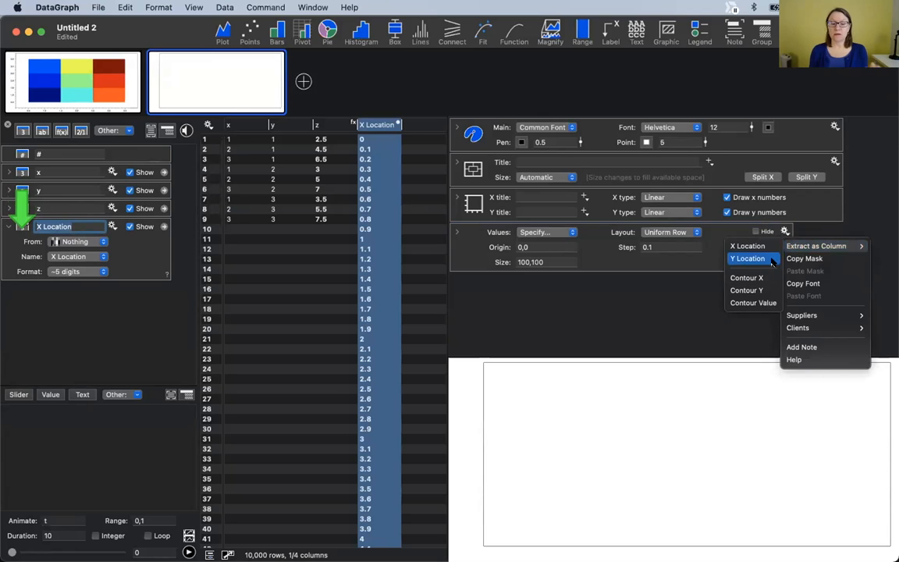
pyautogui.click(772, 259)
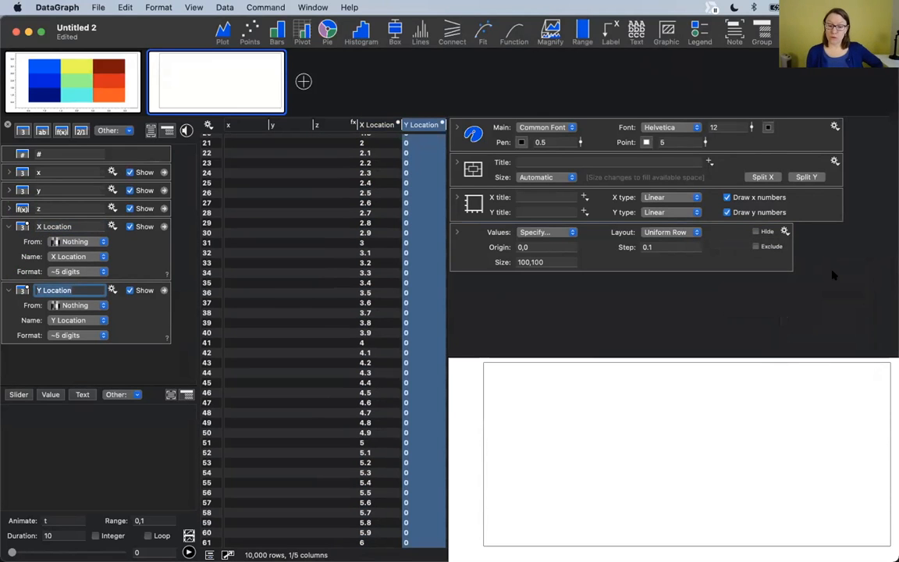
pyautogui.click(466, 250)
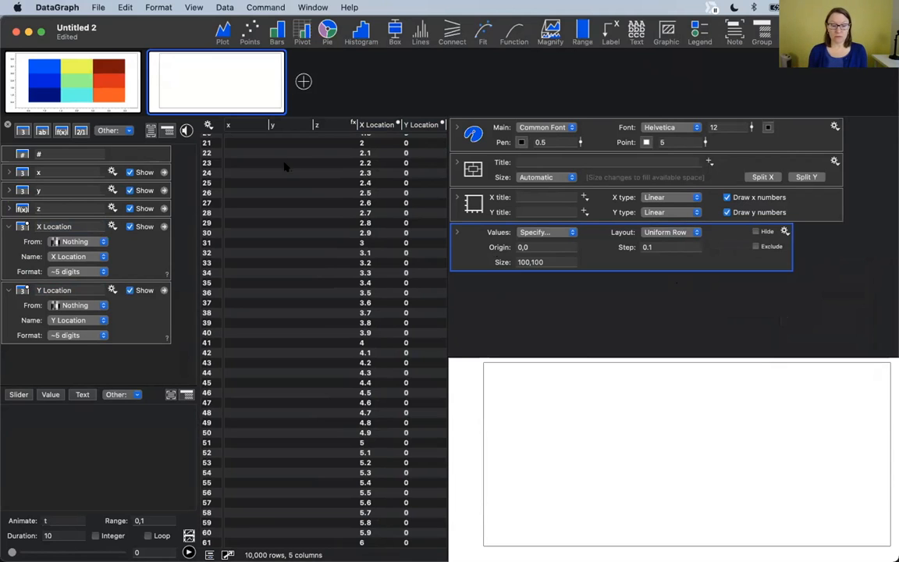
pyautogui.click(366, 125)
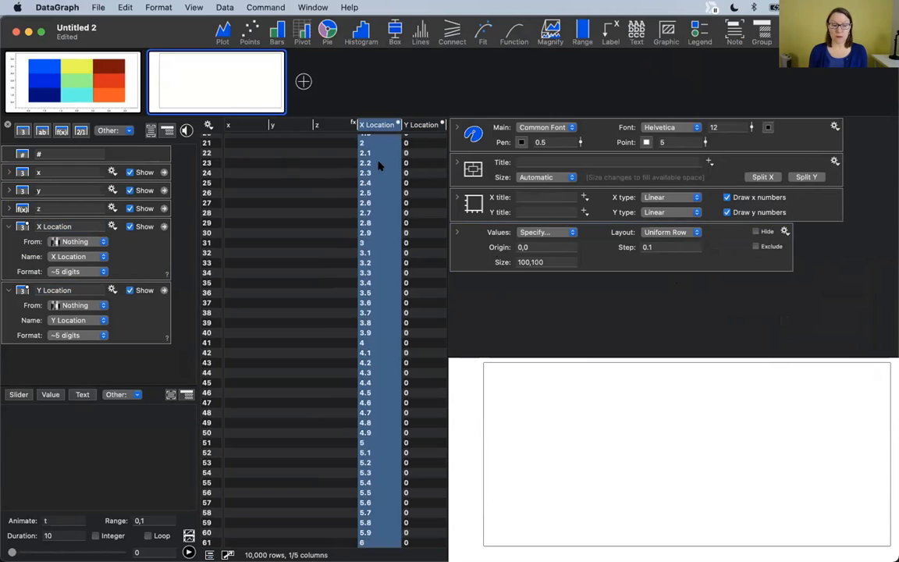
pyautogui.scroll(5, 387, 213)
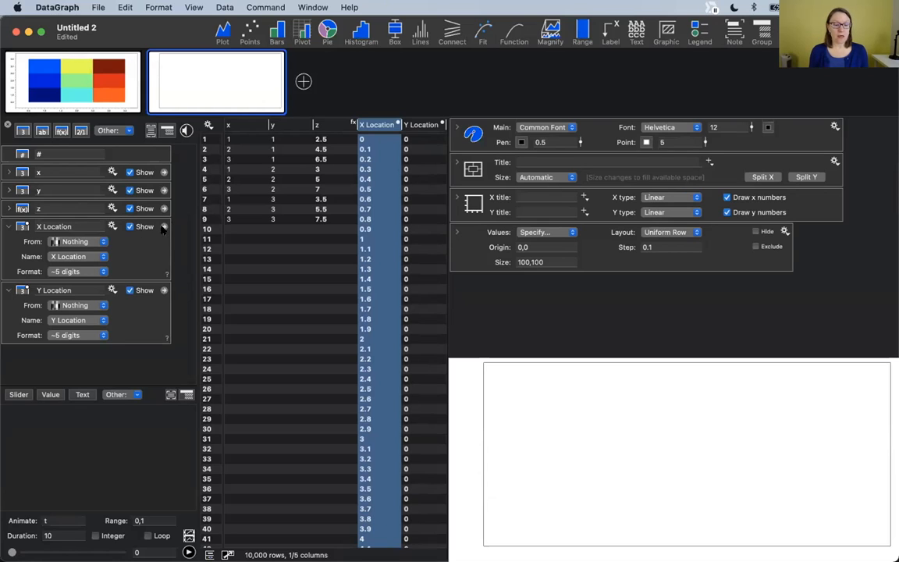
# - Group the x, y and z columns under the name Simple and collapse the group
pyautogui.click(18, 206)
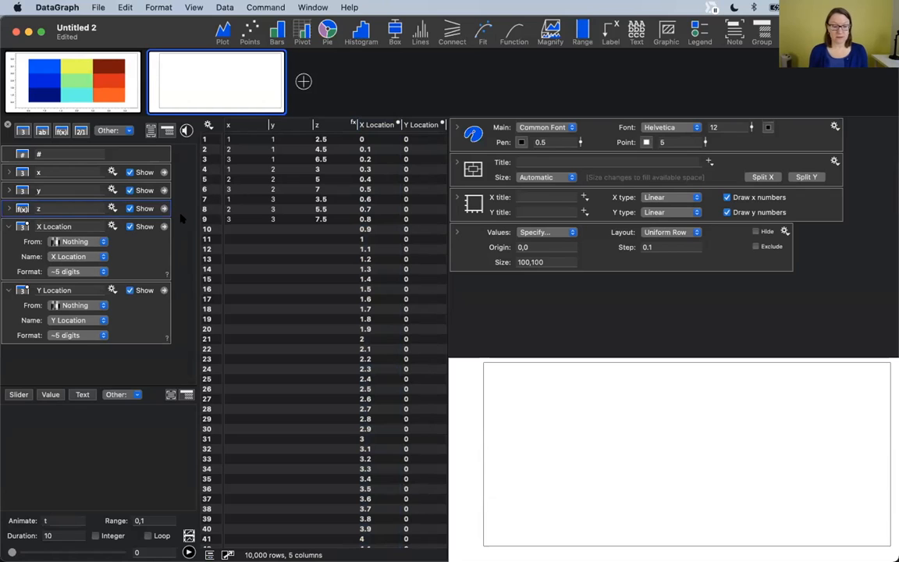
pyautogui.moveTo(176, 207); pyautogui.dragTo(160, 168)
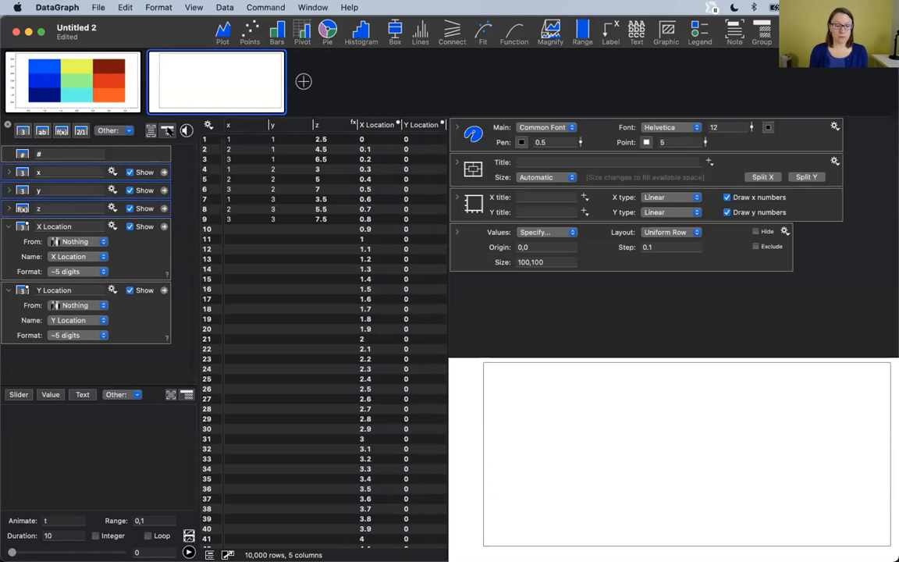
pyautogui.click(151, 131)
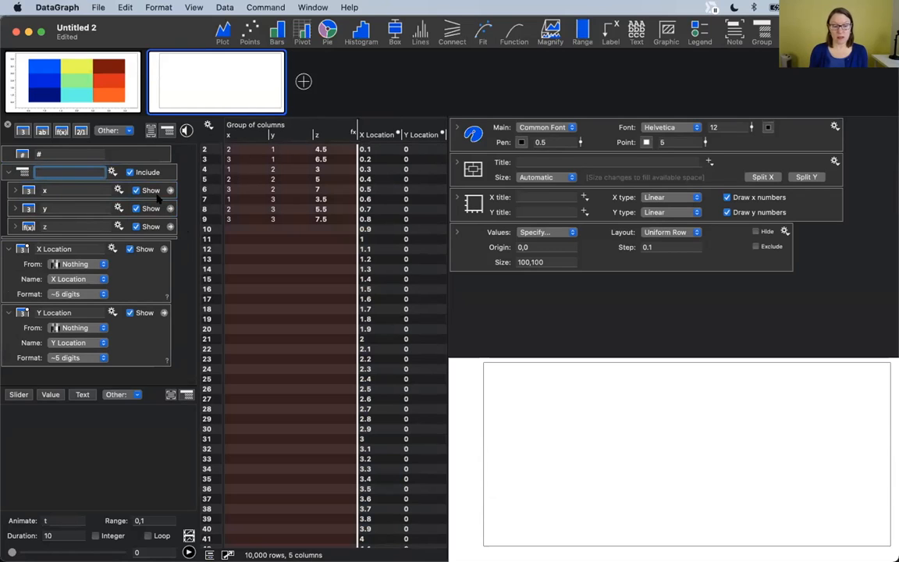
pyautogui.write('D')
pyautogui.write('Sim')
pyautogui.write('ple')
pyautogui.click(8, 172)
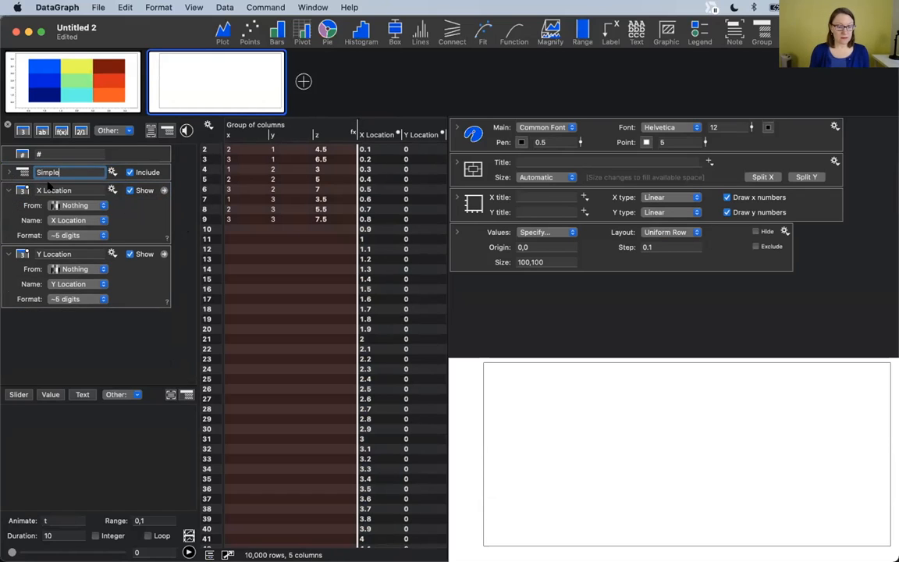
# - Group the X Location and Y Location columns and rename them x and y
pyautogui.moveTo(162, 254); pyautogui.dragTo(113, 195)
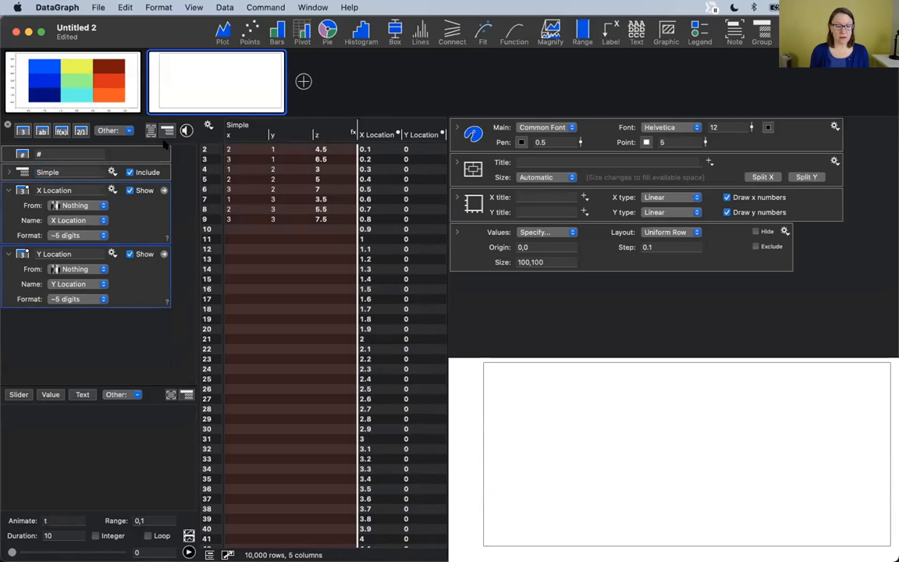
pyautogui.click(168, 134)
pyautogui.press('Tab')
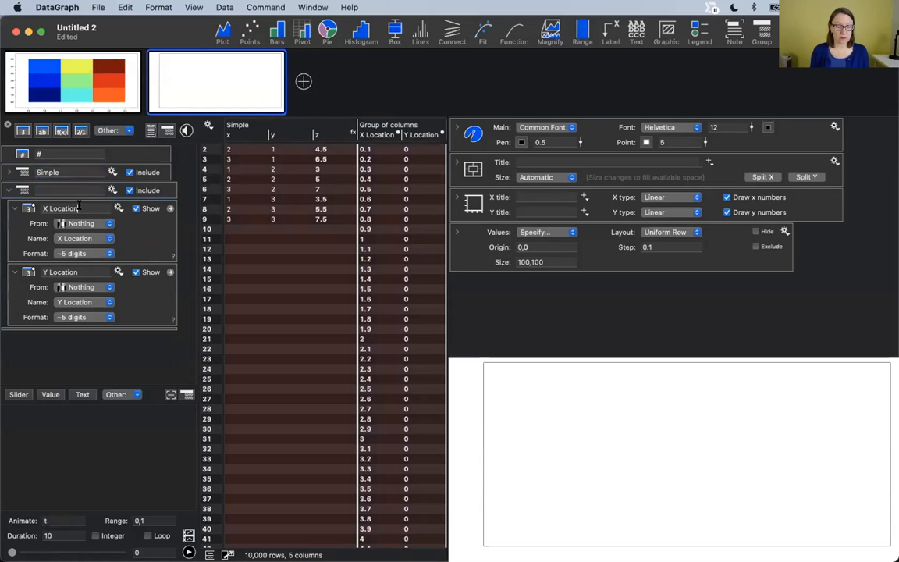
pyautogui.write('x')
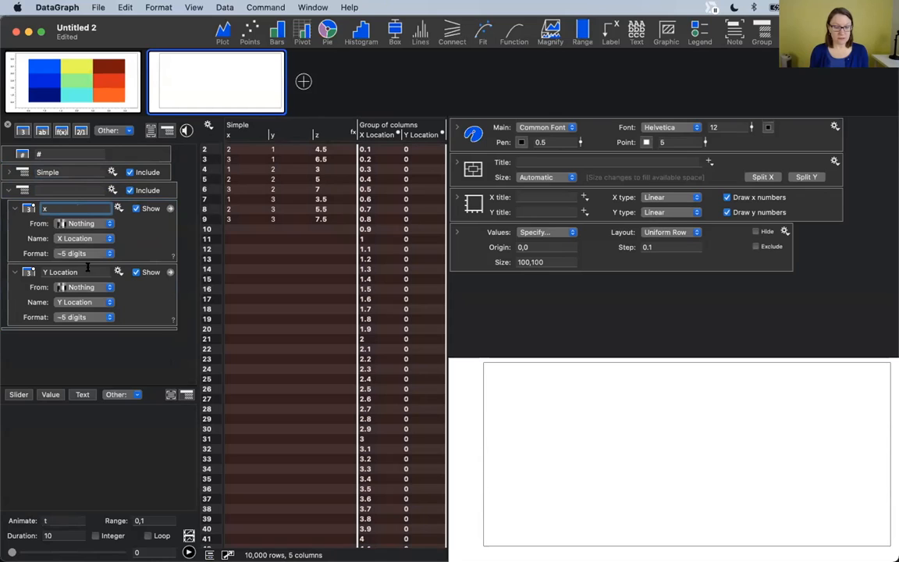
pyautogui.press('Tab')
pyautogui.write('y')
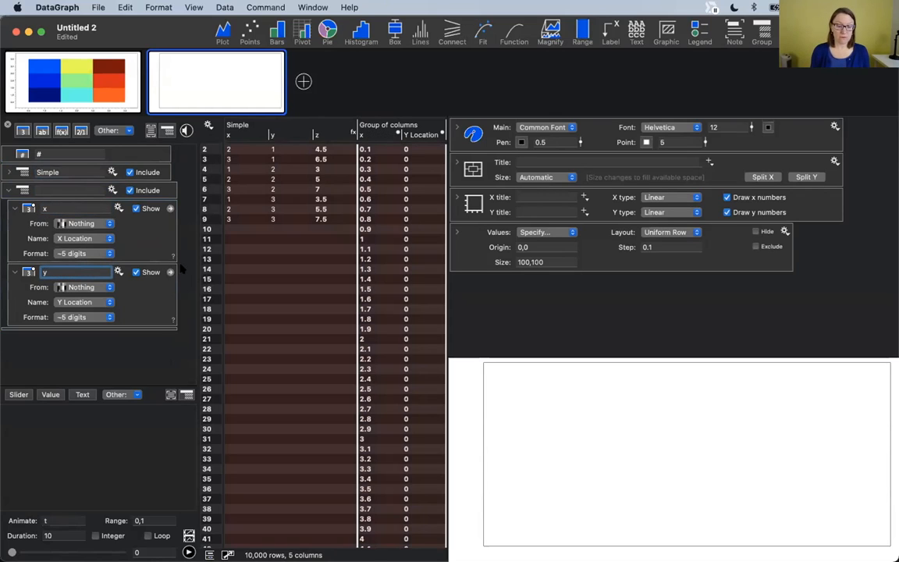
pyautogui.press('Return')
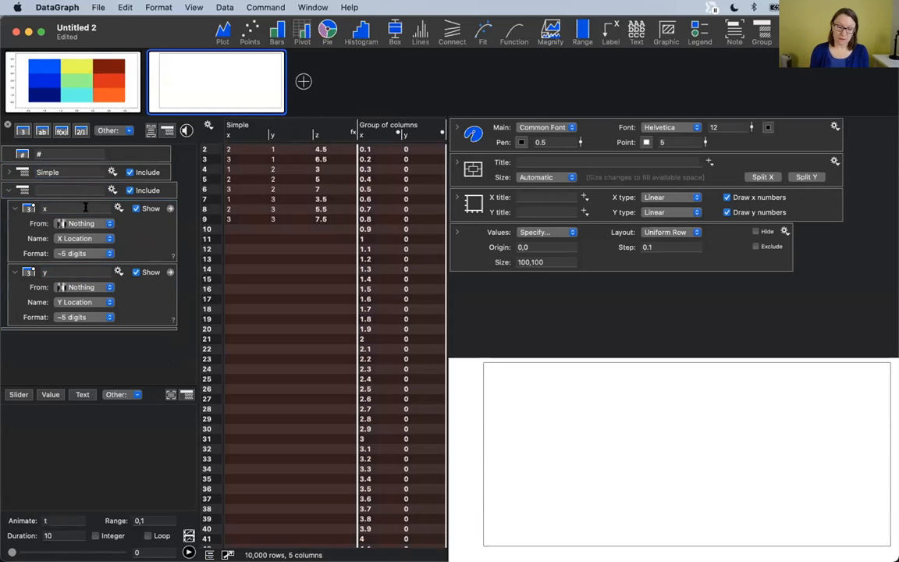
# - Name the group holding the extracted location columns Larger Grid
pyautogui.click(51, 188)
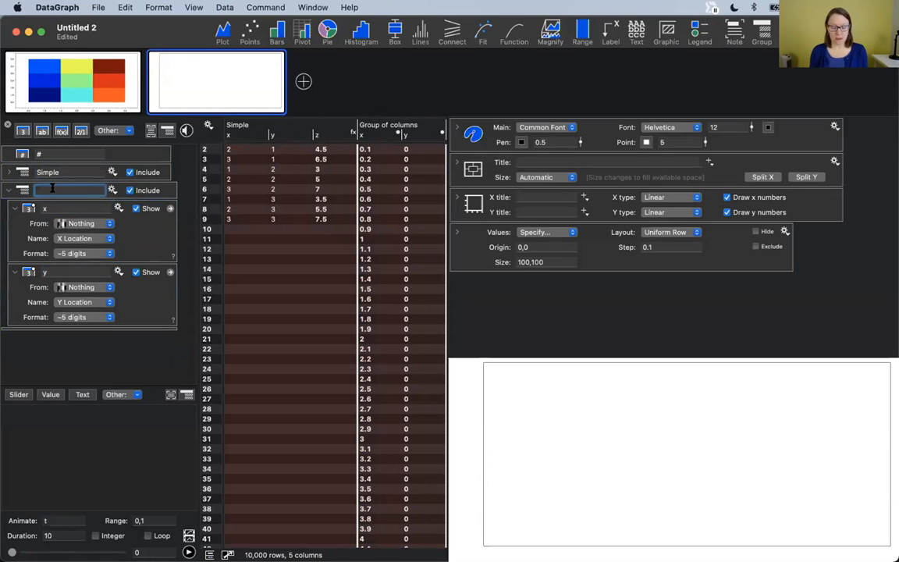
pyautogui.write('Larger Gri')
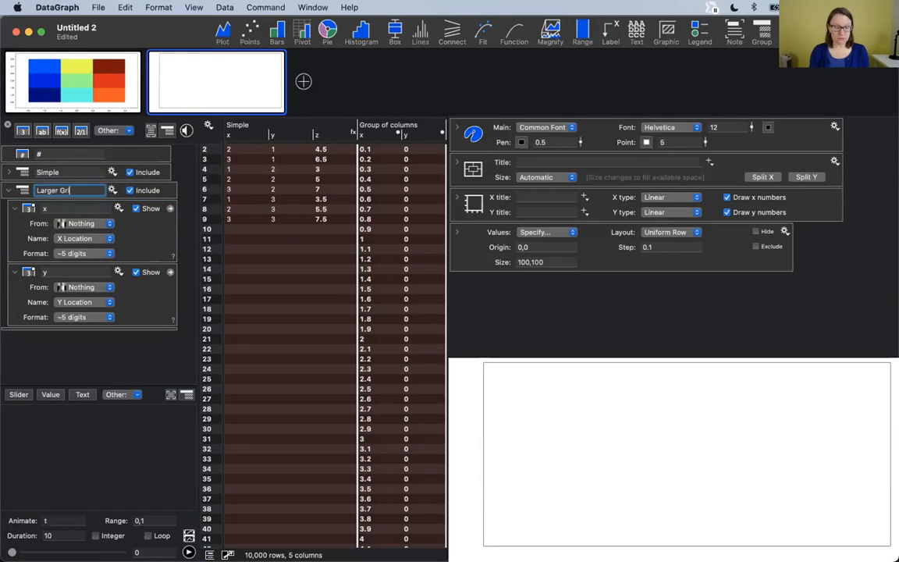
pyautogui.click(145, 227)
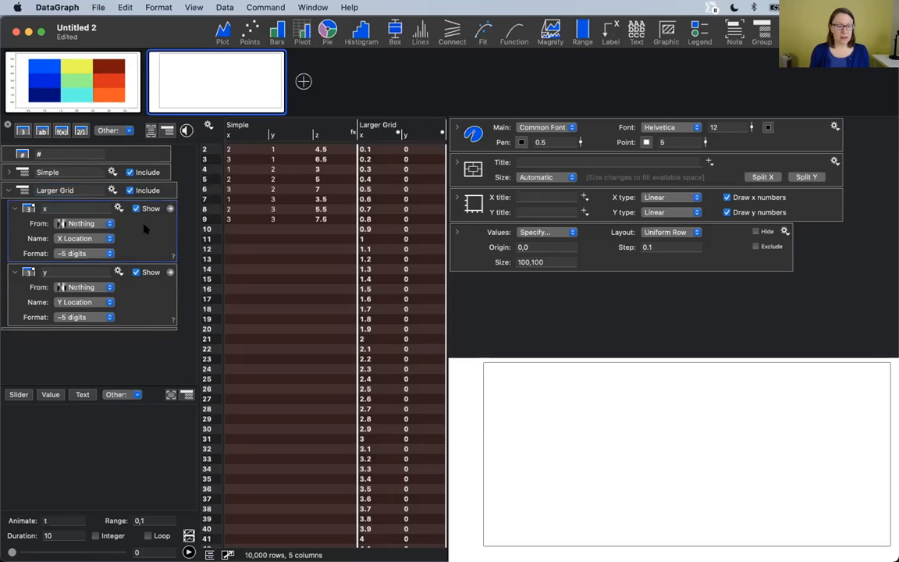
# - Expand the Simple group, copy its z expression column into the Larger Grid group after y, and inspect the copied column's values
pyautogui.click(9, 171)
pyautogui.scroll(-1, 123, 204)
pyautogui.click(35, 221)
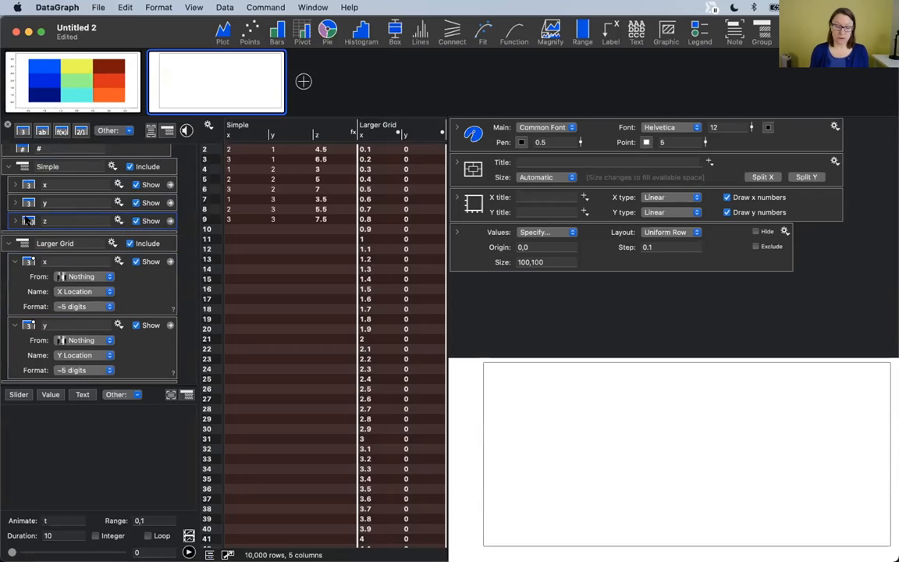
pyautogui.moveTo(28, 221)
pyautogui.moveTo(28, 222); pyautogui.dragTo(39, 380)
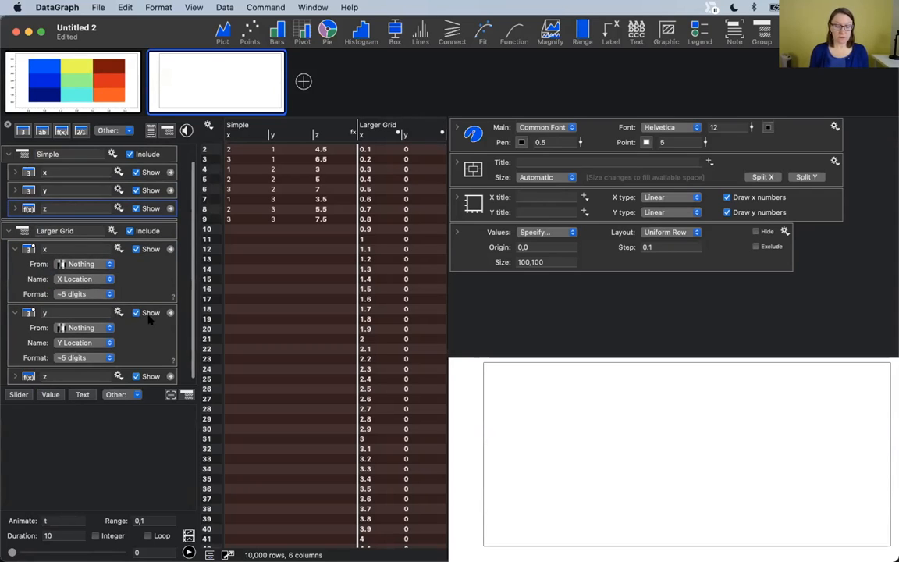
pyautogui.hscroll(3, 406, 168)
pyautogui.click(424, 135)
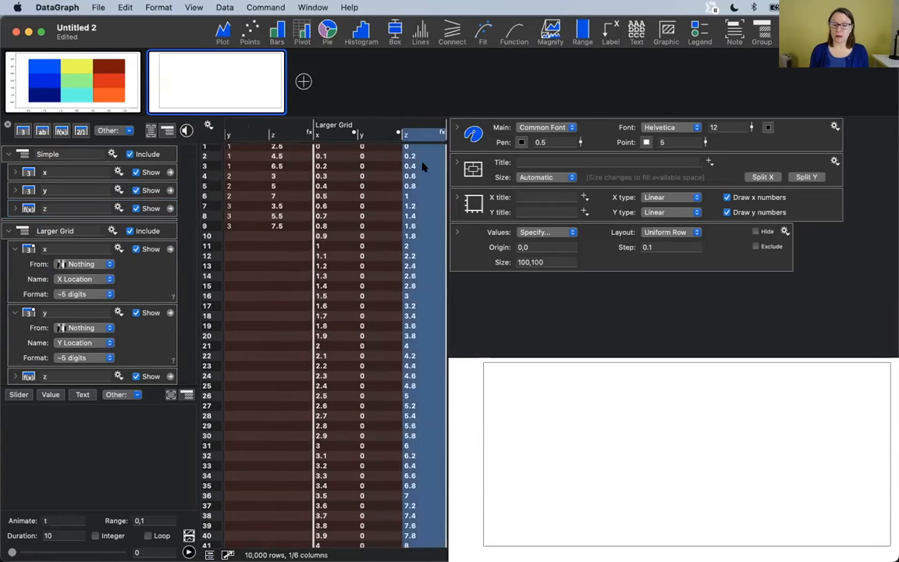
pyautogui.scroll(1, 434, 259)
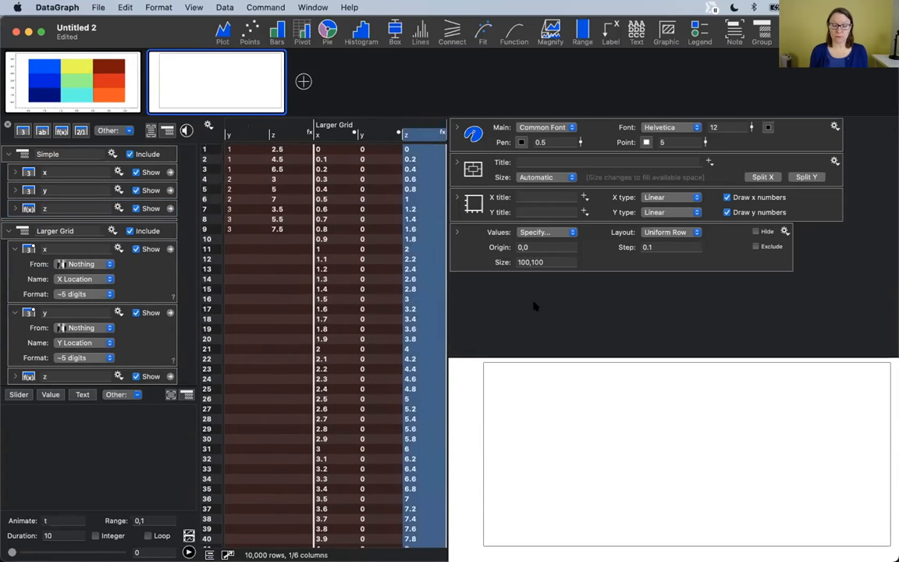
# - Copy the Scalar Field heat map command from the first graph into the second graph and show the second graph
pyautogui.click(85, 78)
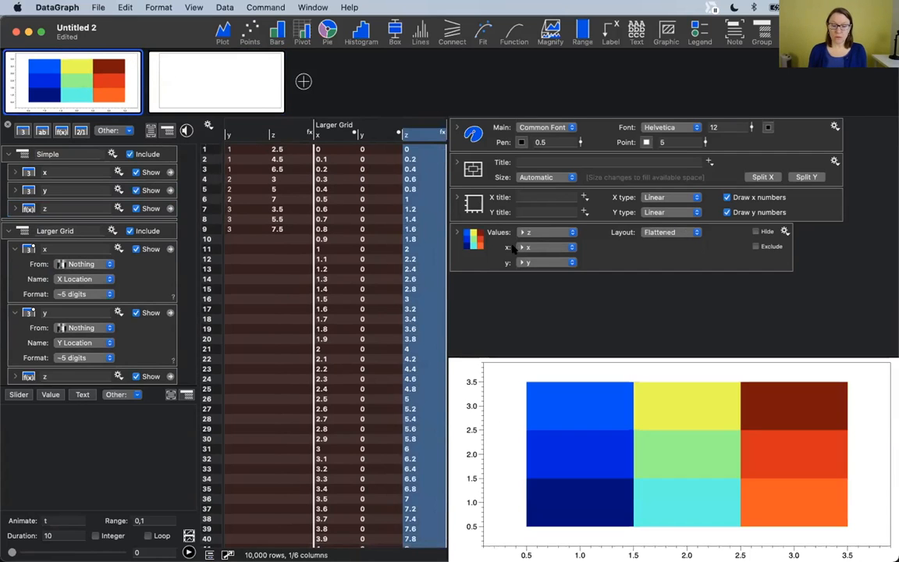
pyautogui.click(478, 243)
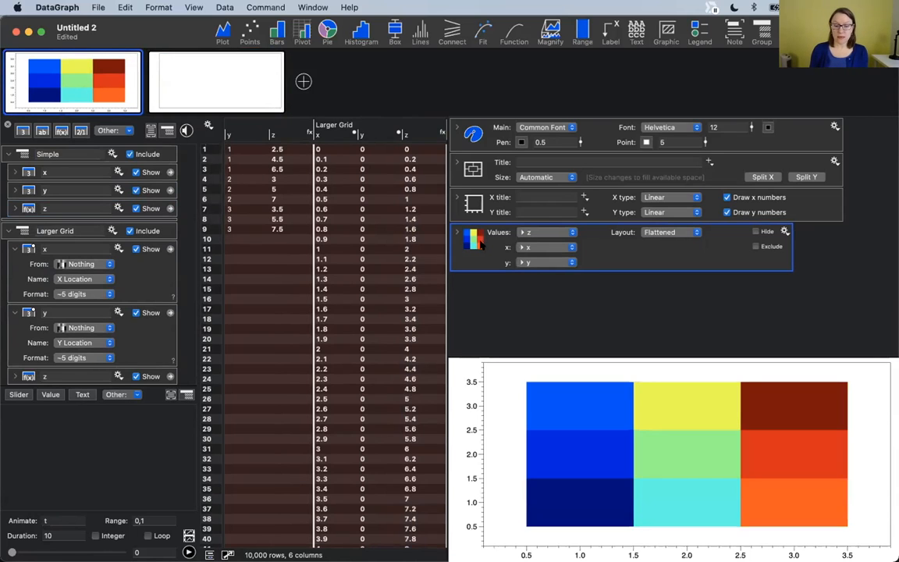
pyautogui.moveTo(480, 244); pyautogui.dragTo(197, 84)
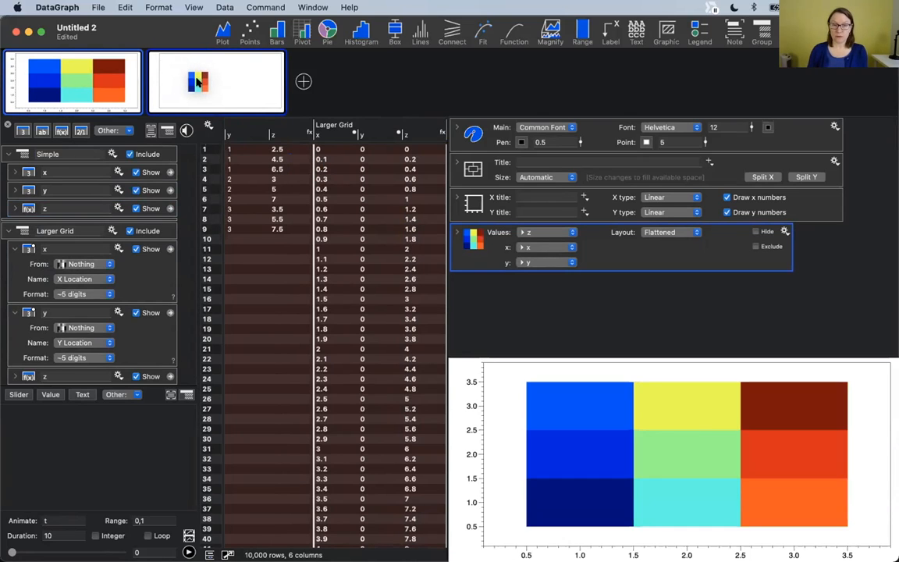
pyautogui.moveTo(197, 81); pyautogui.dragTo(198, 83)
pyautogui.click(197, 84)
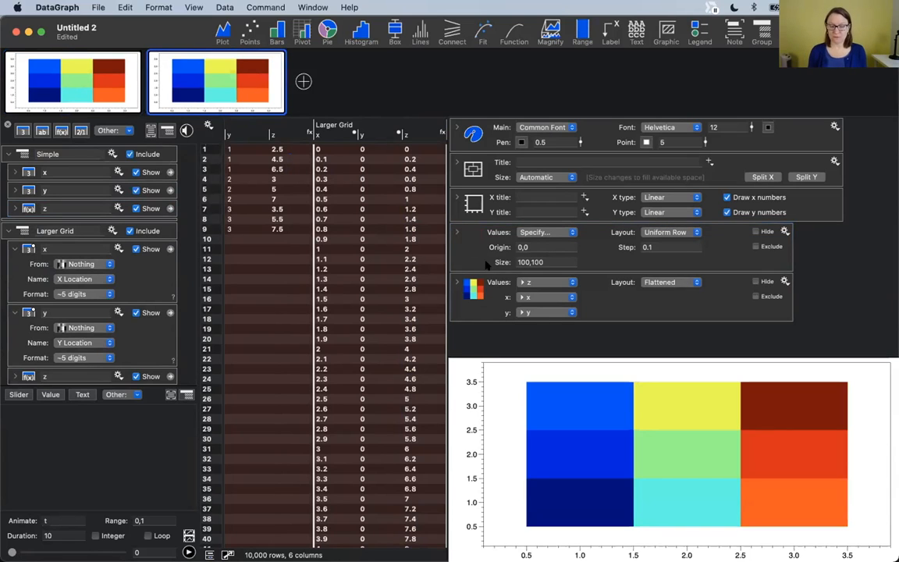
pyautogui.moveTo(245, 84)
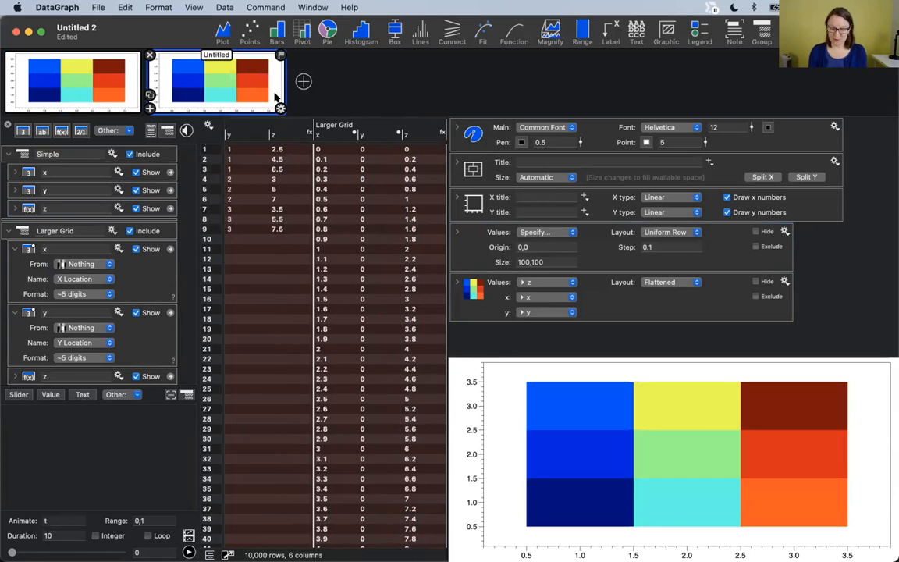
pyautogui.click(472, 242)
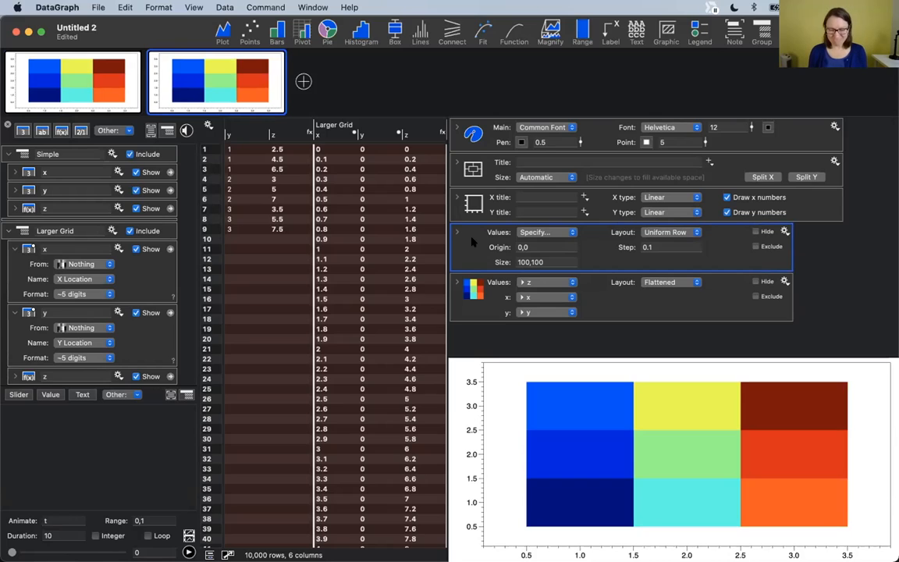
pyautogui.click(474, 291)
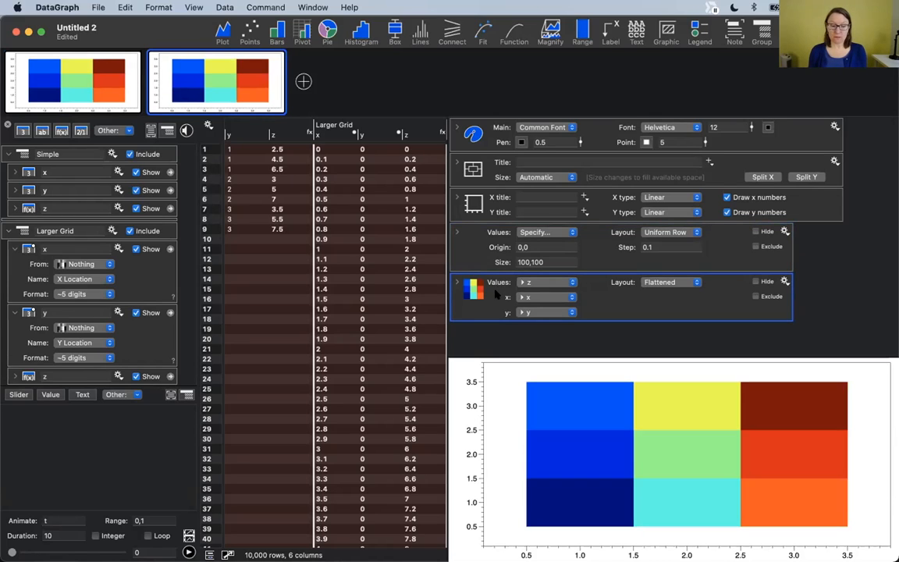
# - Collapse the Simple group and the x and y columns inside the Larger Grid group
pyautogui.scroll(2, 105, 193)
pyautogui.click(101, 169)
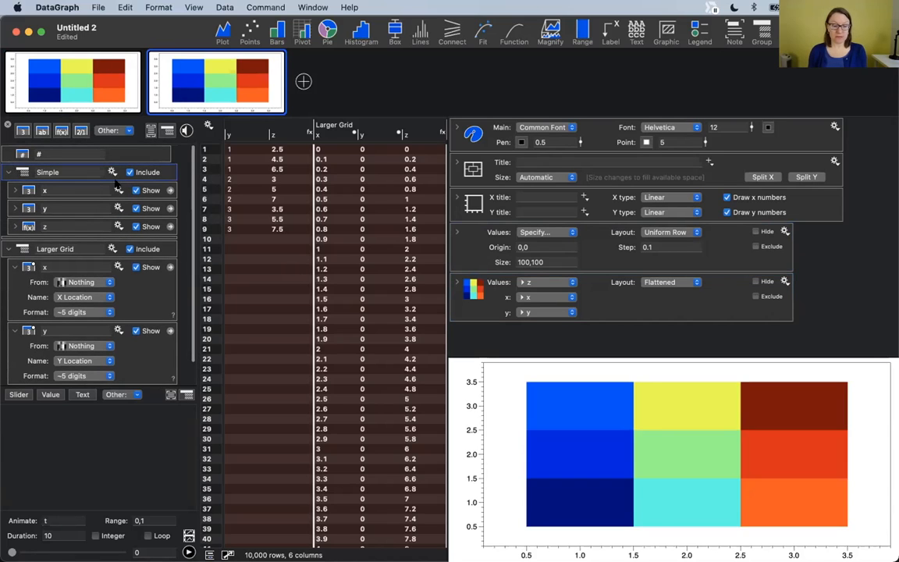
pyautogui.click(10, 172)
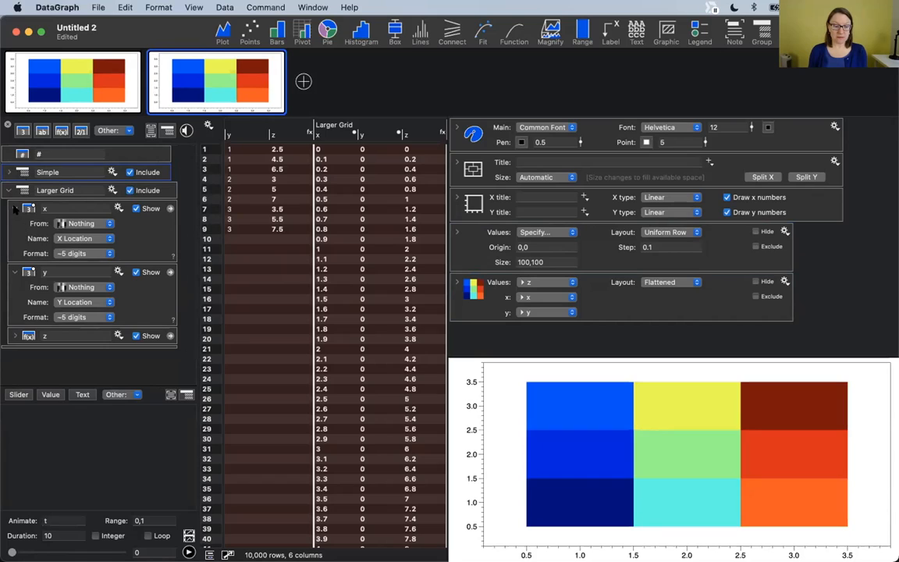
pyautogui.click(15, 208)
pyautogui.click(15, 226)
pyautogui.click(20, 193)
# - Try applying the Larger Grid group's columns to the copied heat map command, and undo the change
pyautogui.moveTo(23, 191); pyautogui.dragTo(486, 287)
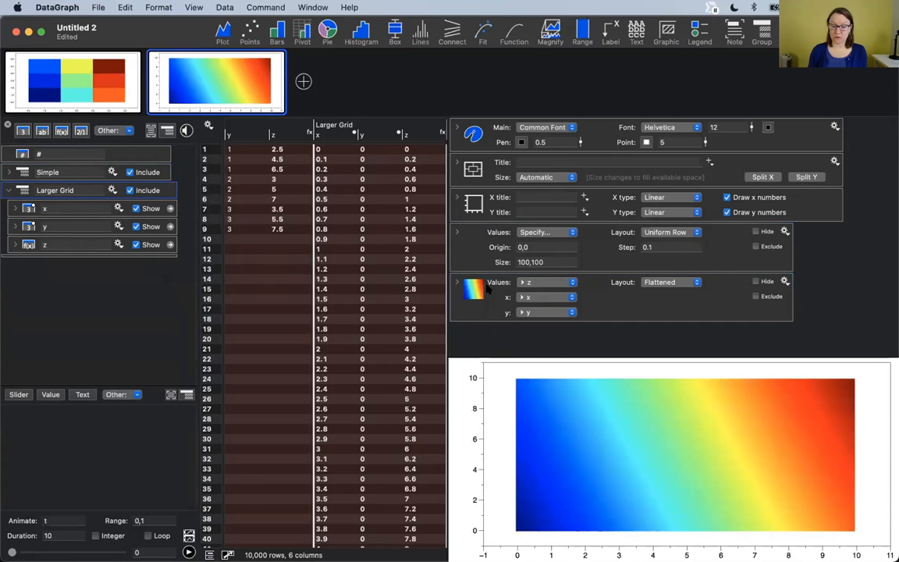
pyautogui.click(480, 305)
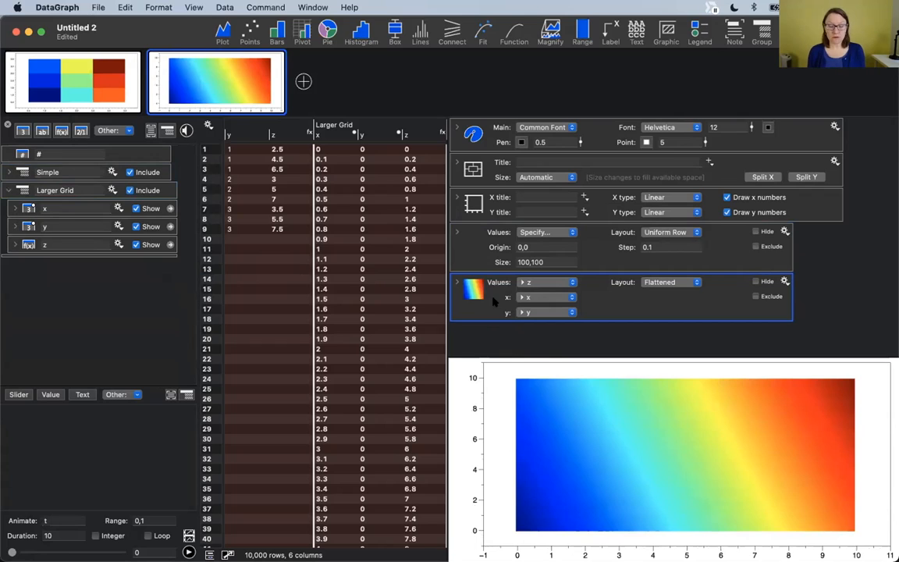
pyautogui.press('super+z')
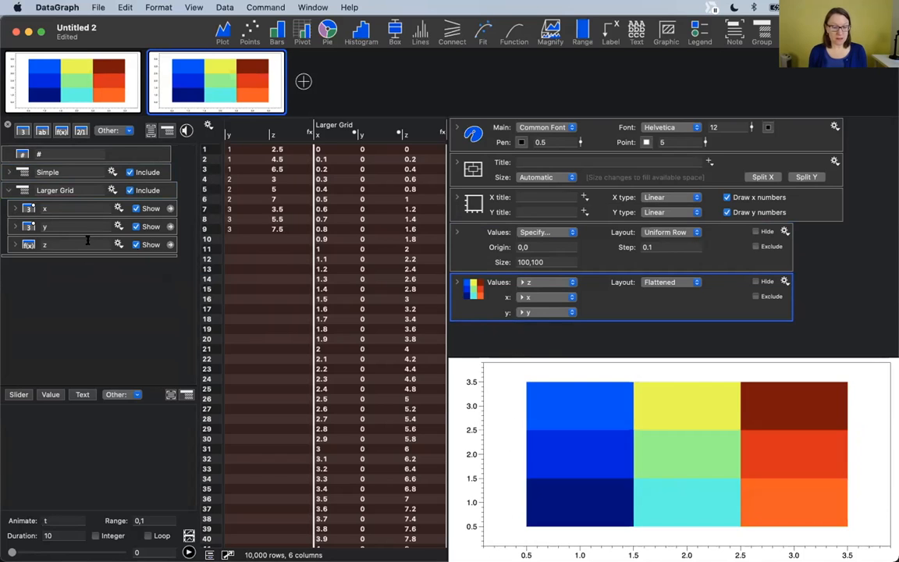
# - Expand the Simple group and check which group's z column the copied heat map command uses for its values
pyautogui.click(8, 172)
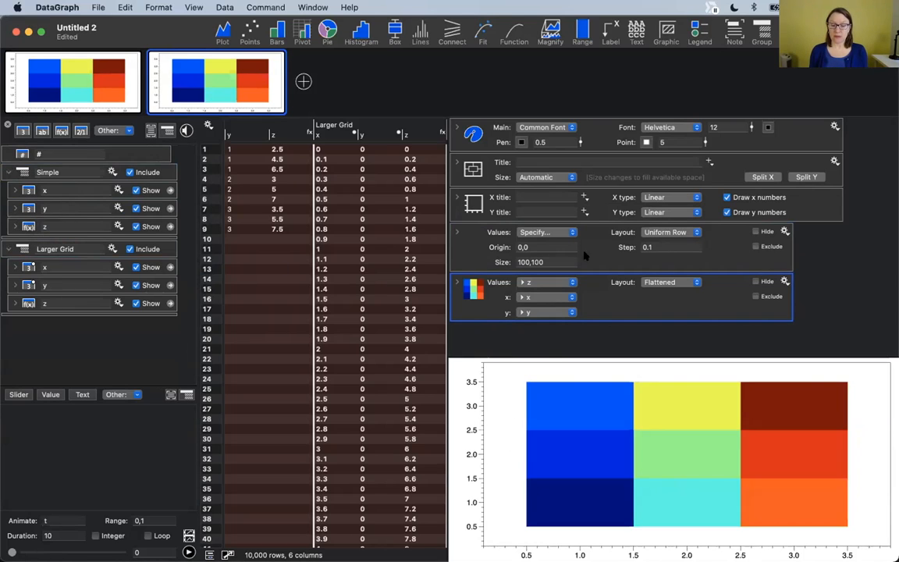
pyautogui.click(541, 283)
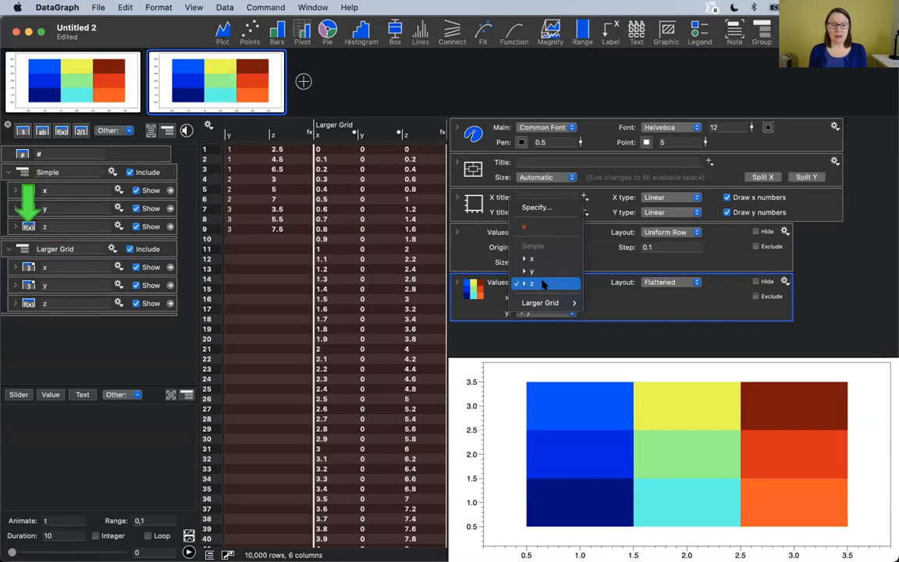
pyautogui.click(544, 285)
pyautogui.click(19, 248)
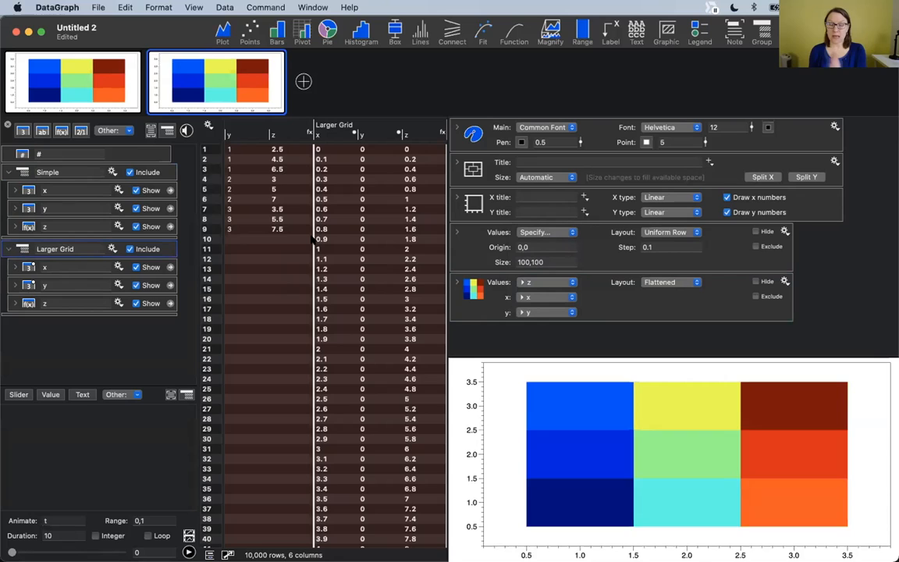
# - Collapse the Simple group, exclude it from the data table, and apply the Larger Grid group's columns to the copied heat map command
pyautogui.click(8, 172)
pyautogui.click(129, 171)
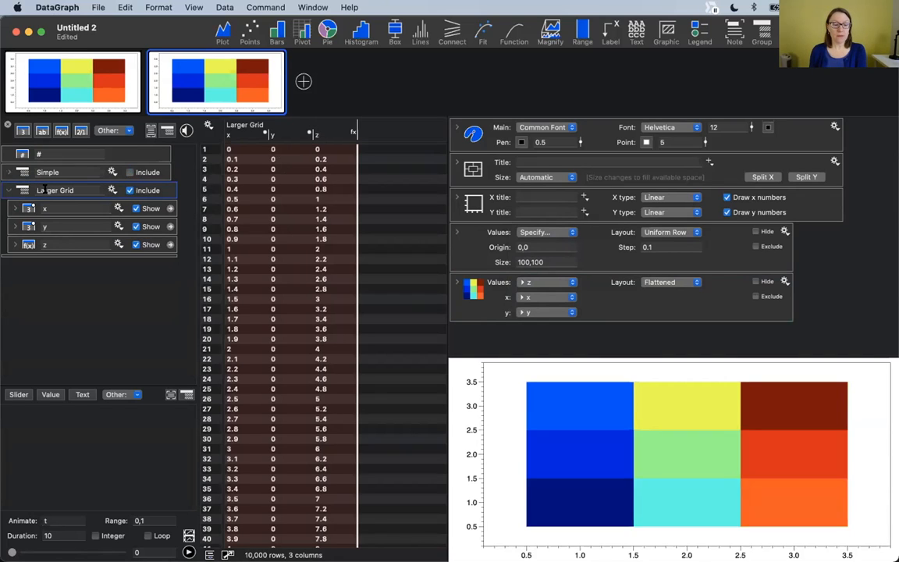
pyautogui.moveTo(24, 190)
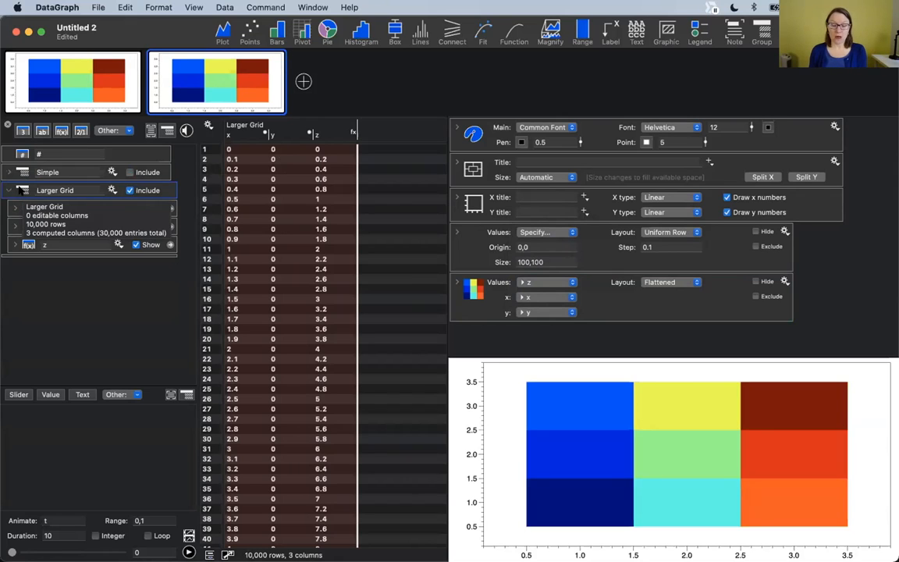
pyautogui.moveTo(19, 190); pyautogui.dragTo(489, 290)
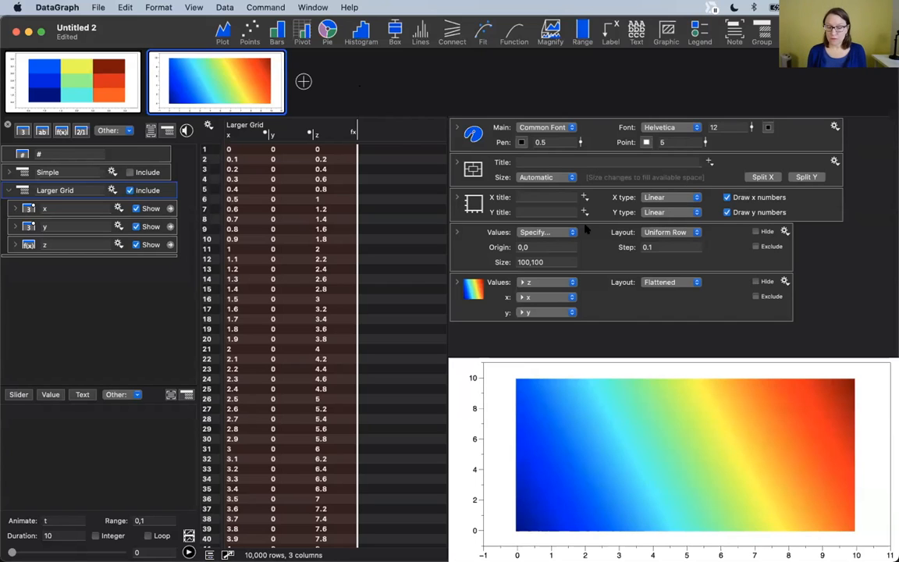
# - Examine the heat map command's detailed settings, the uniform grid command, and the x, y and z columns of Larger Grid
pyautogui.click(464, 281)
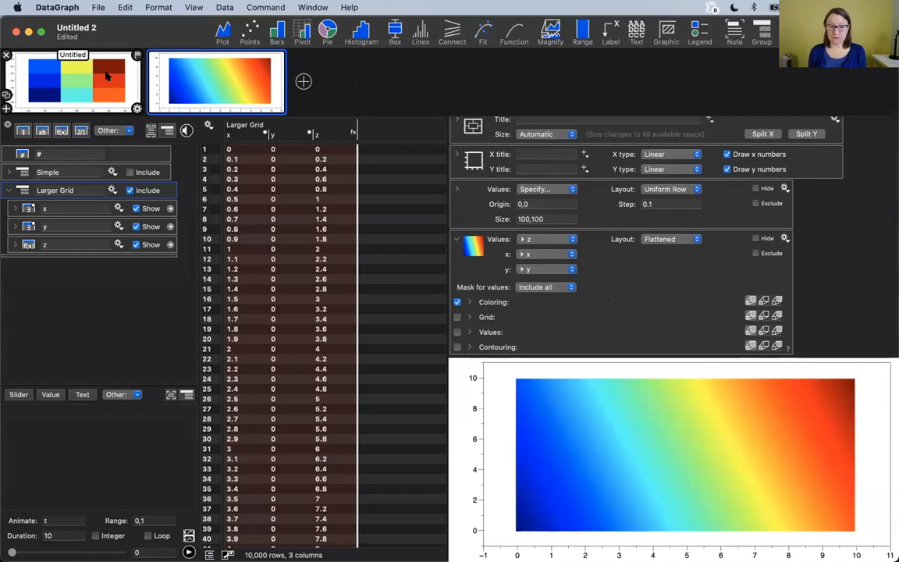
pyautogui.click(458, 239)
pyautogui.click(466, 248)
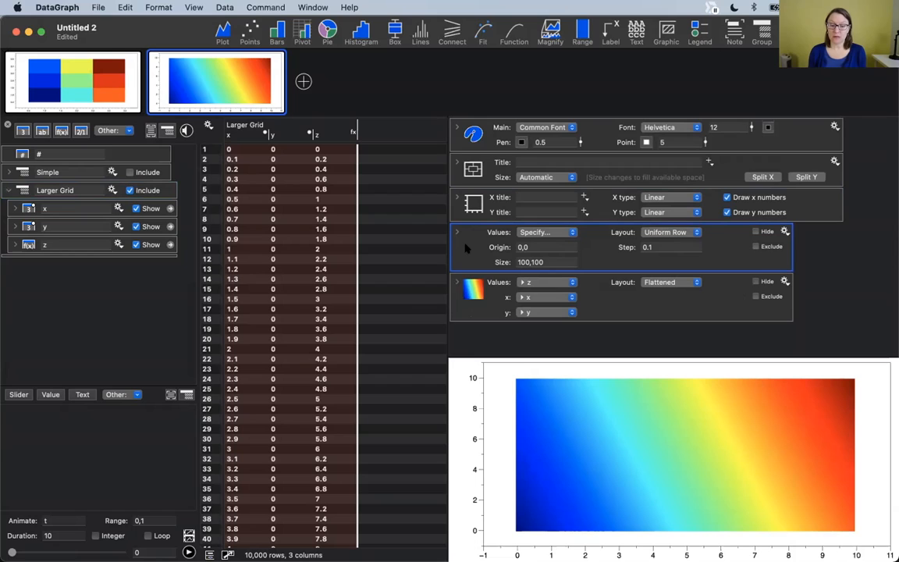
pyautogui.click(474, 301)
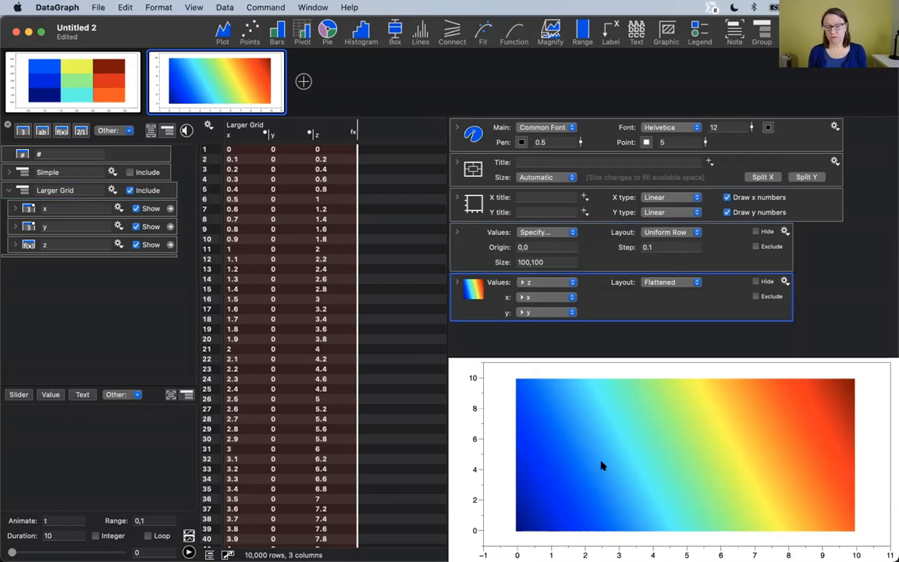
pyautogui.click(475, 245)
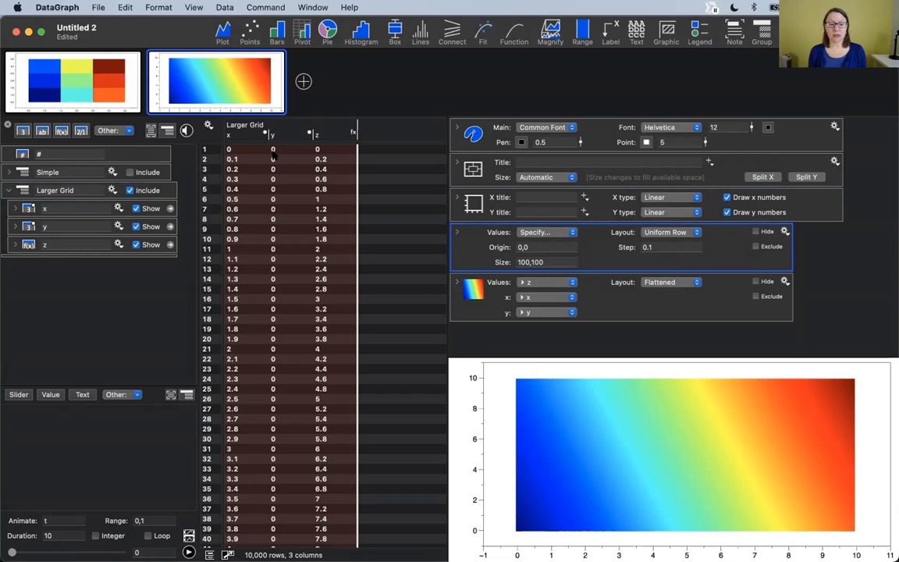
pyautogui.click(227, 131)
pyautogui.click(285, 135)
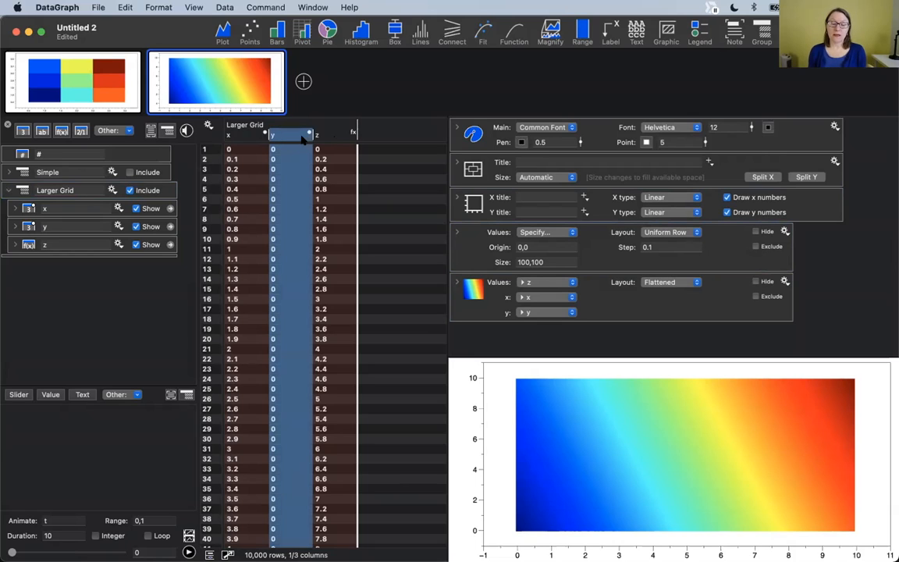
pyautogui.click(320, 134)
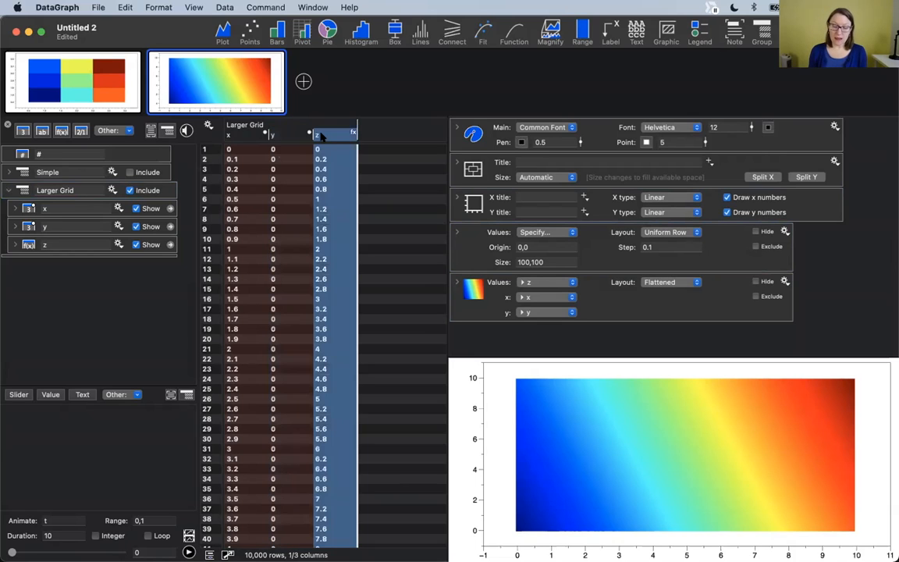
# - Review the layout options available for the heat map command and compare it with the uniform grid command
pyautogui.click(492, 304)
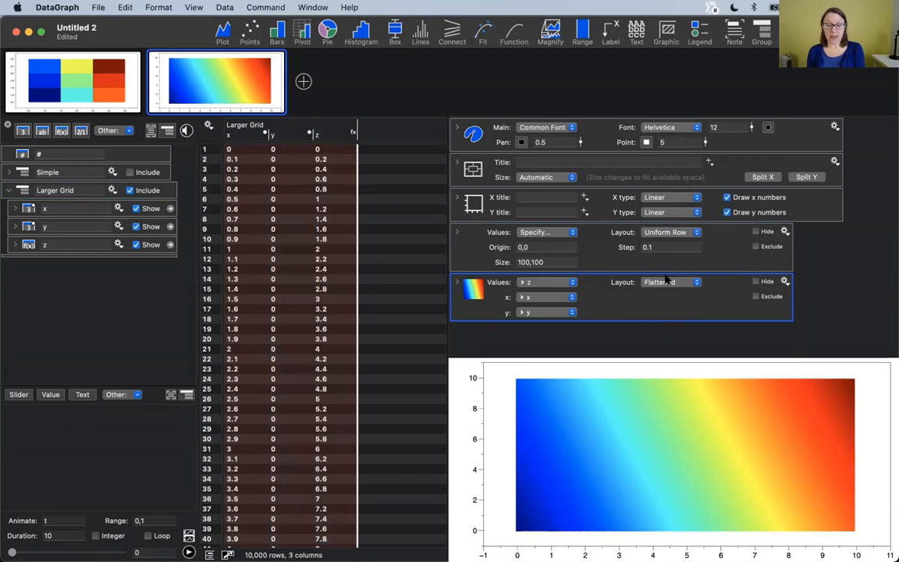
pyautogui.click(667, 282)
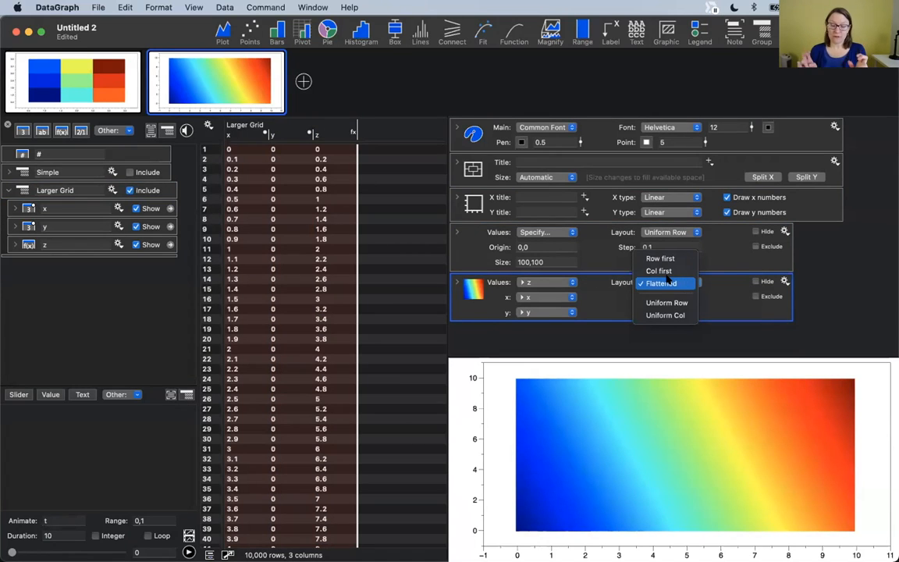
pyautogui.click(576, 344)
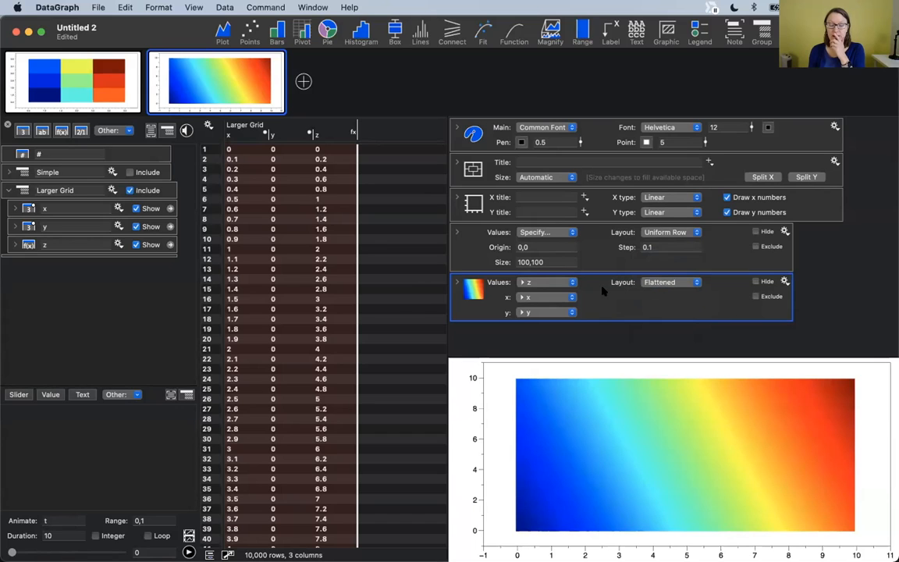
pyautogui.click(477, 248)
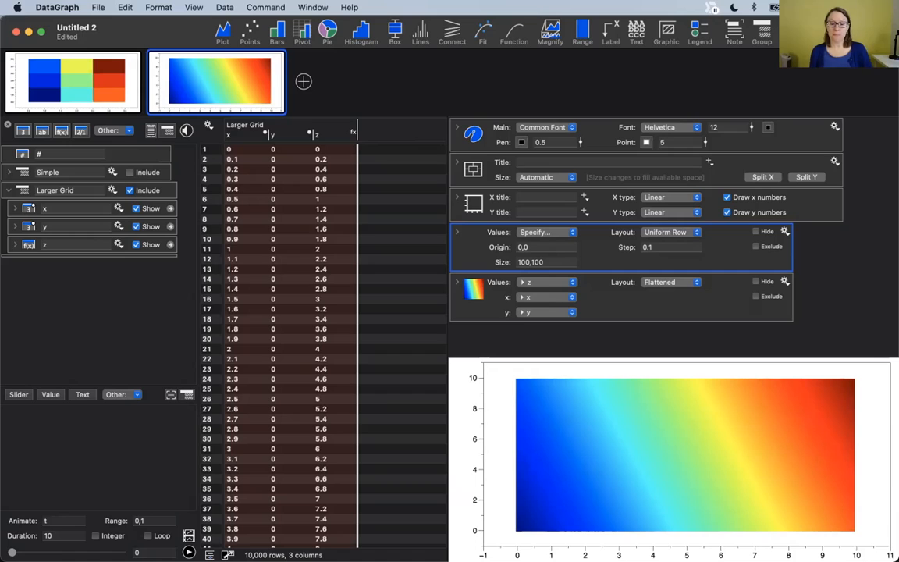
# - Switch the heat map command's columns to the Simple group and back to the Larger Grid group
pyautogui.click(482, 308)
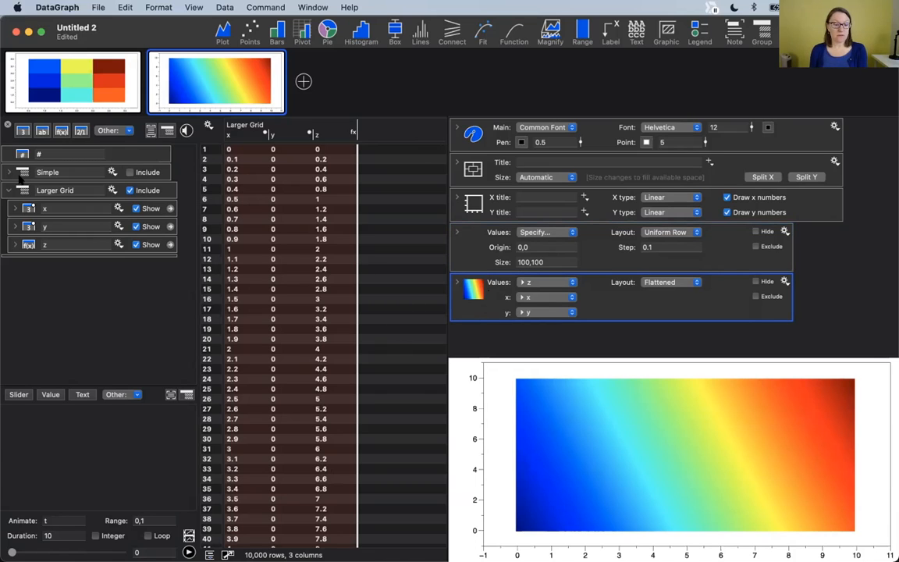
pyautogui.moveTo(23, 173); pyautogui.dragTo(480, 291)
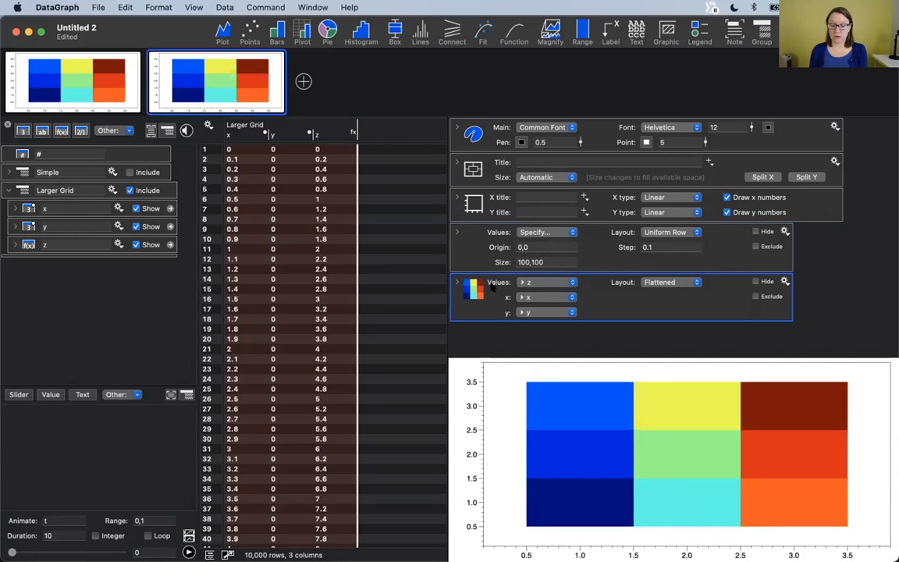
pyautogui.moveTo(25, 189); pyautogui.dragTo(472, 293)
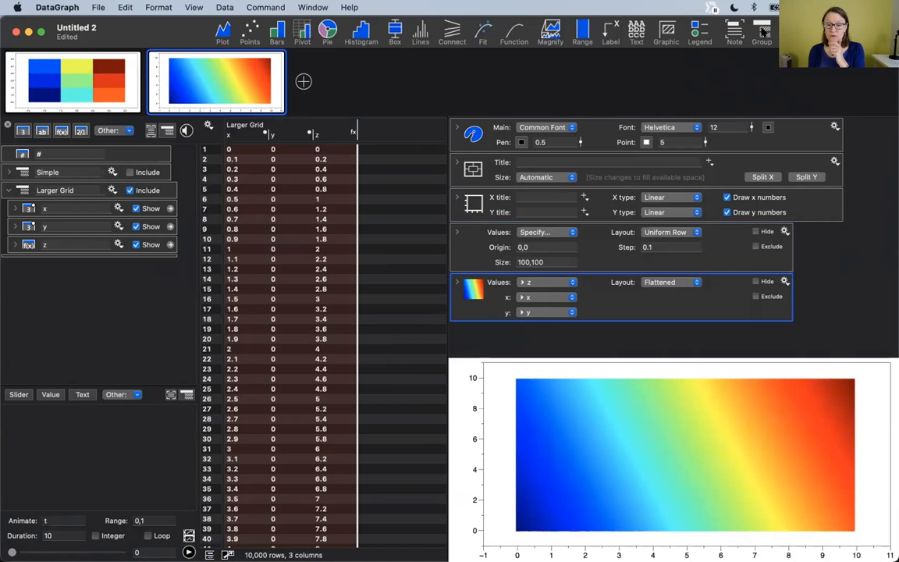
# - Place the heat map command in a drawing group and apply the Simple columns, followed by the Larger Grid columns, to that group
pyautogui.click(763, 32)
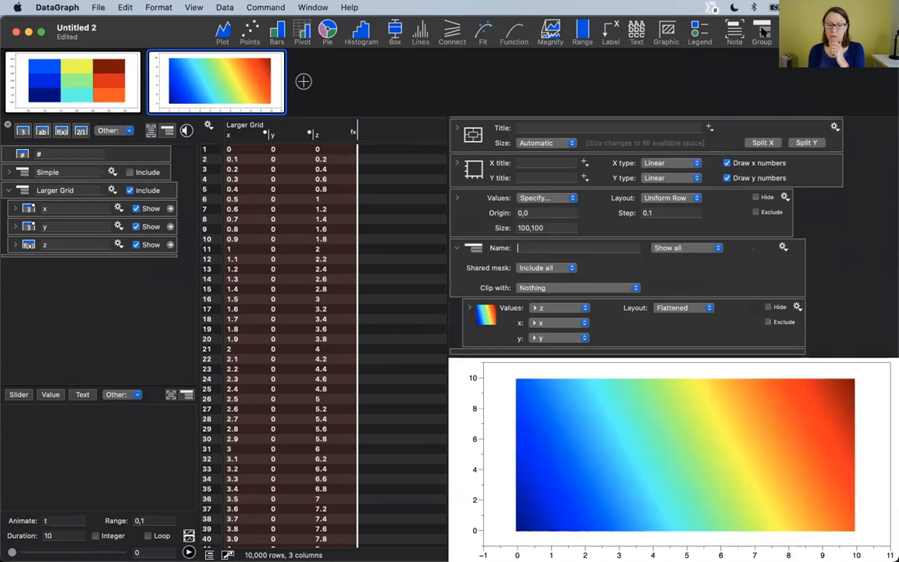
pyautogui.click(482, 267)
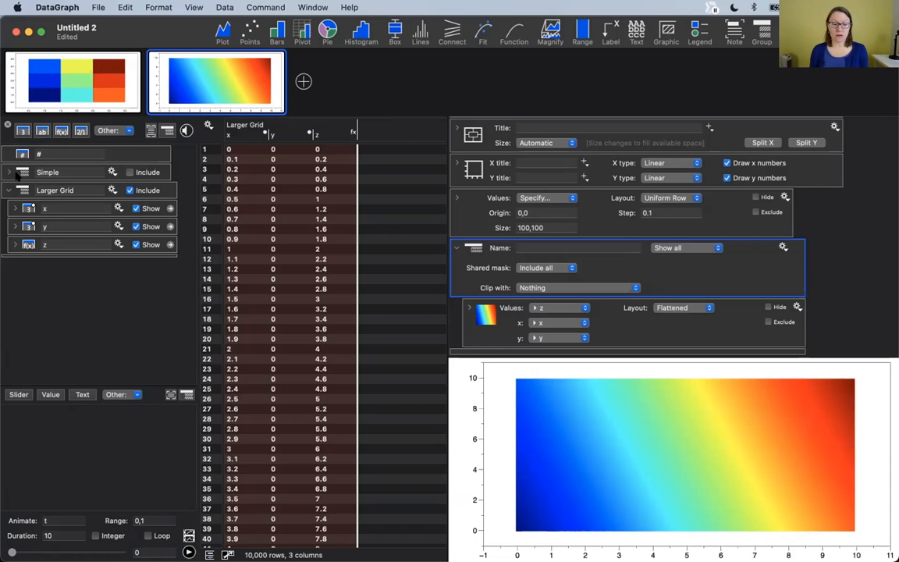
pyautogui.moveTo(17, 175); pyautogui.dragTo(486, 260)
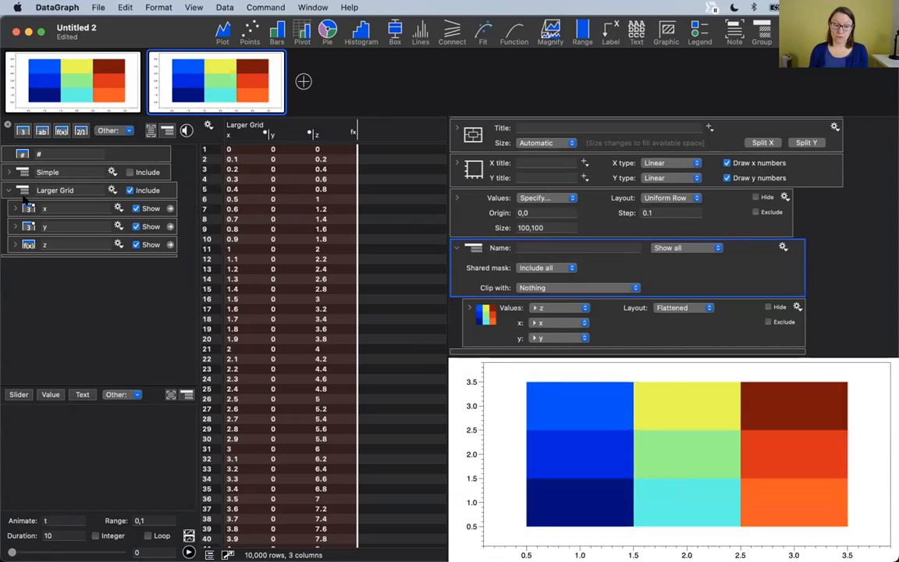
pyautogui.moveTo(23, 190); pyautogui.dragTo(506, 267)
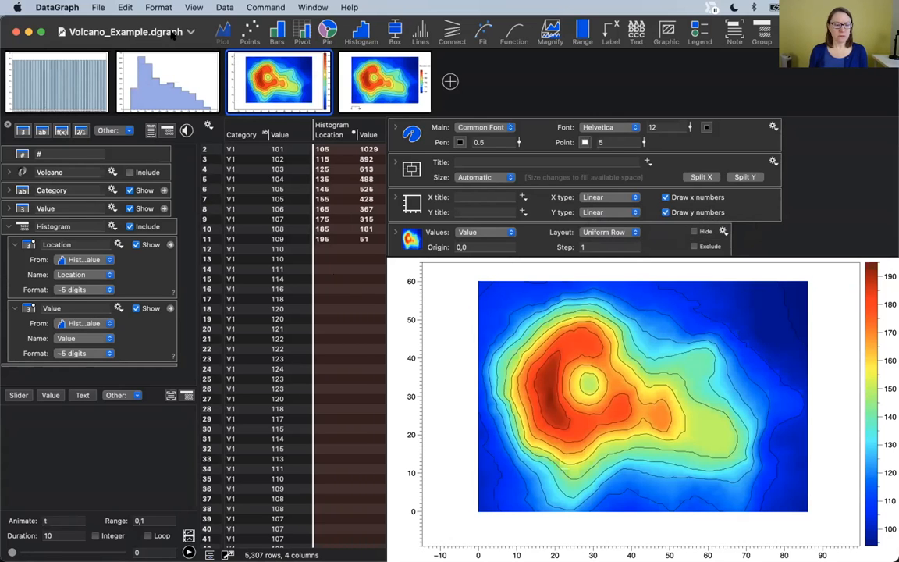
# - Create a new blank document and enlarge its window to fill the screen
pyautogui.moveTo(180, 27); pyautogui.dragTo(94, 21)
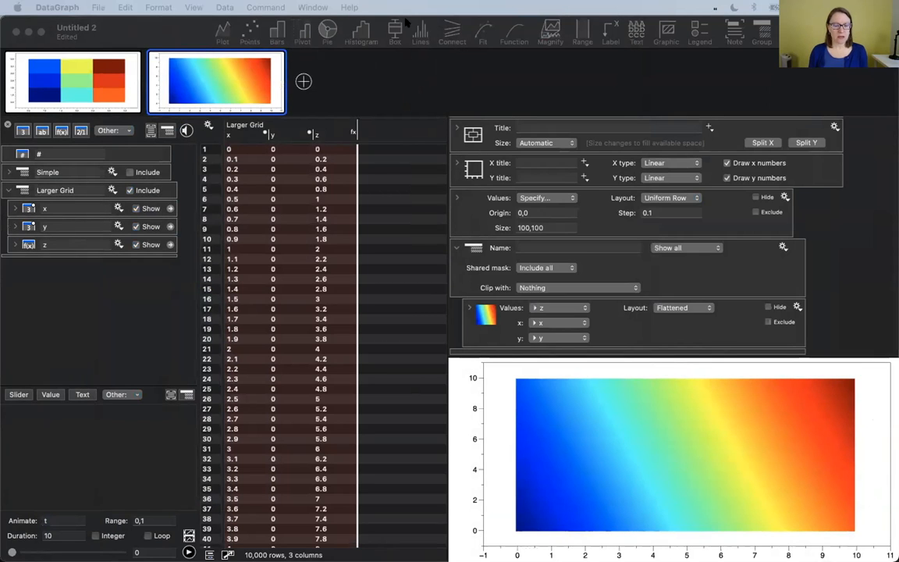
pyautogui.click(97, 7)
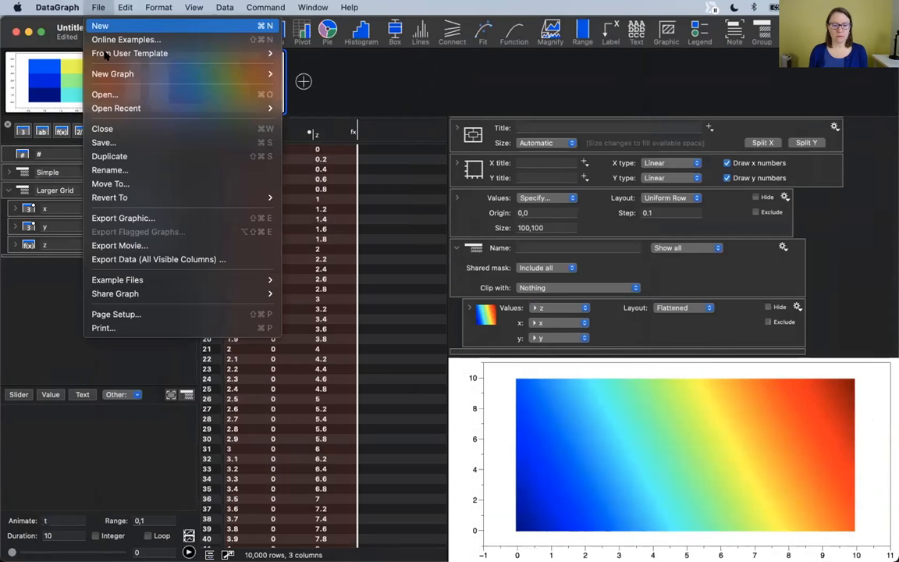
pyautogui.click(103, 26)
pyautogui.doubleClick(167, 68)
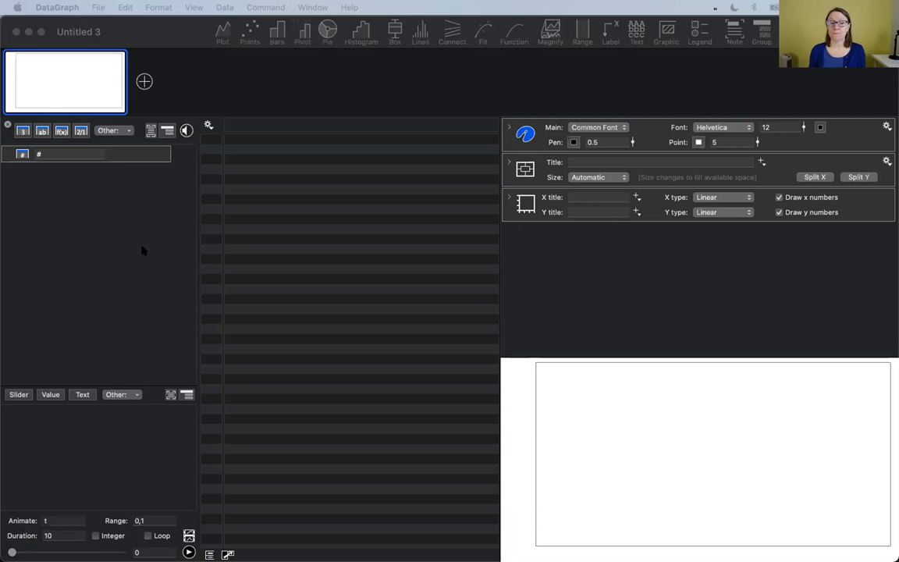
# - Switch to Safari and open the HTML index of available datasets from the Rdatasets home page
pyautogui.moveTo(153, 559)
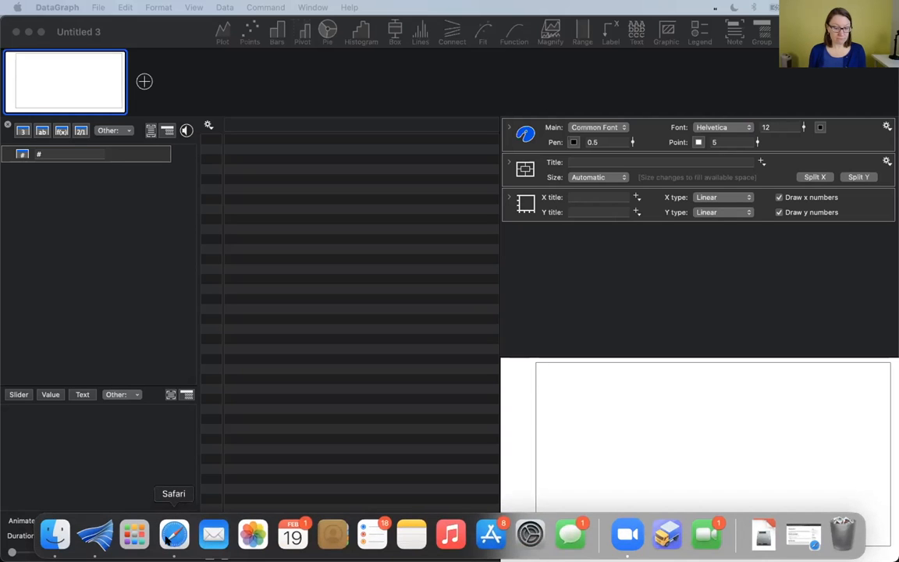
pyautogui.click(174, 538)
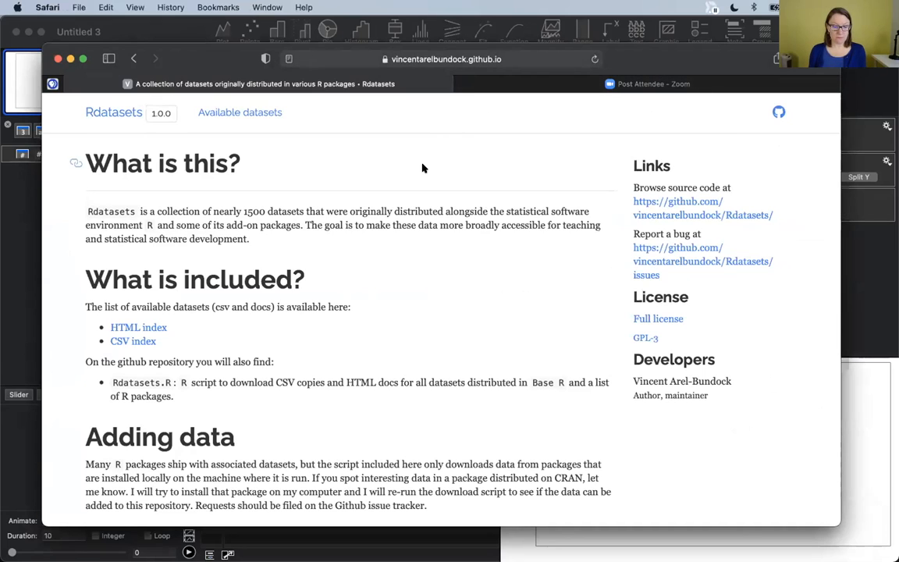
pyautogui.click(492, 57)
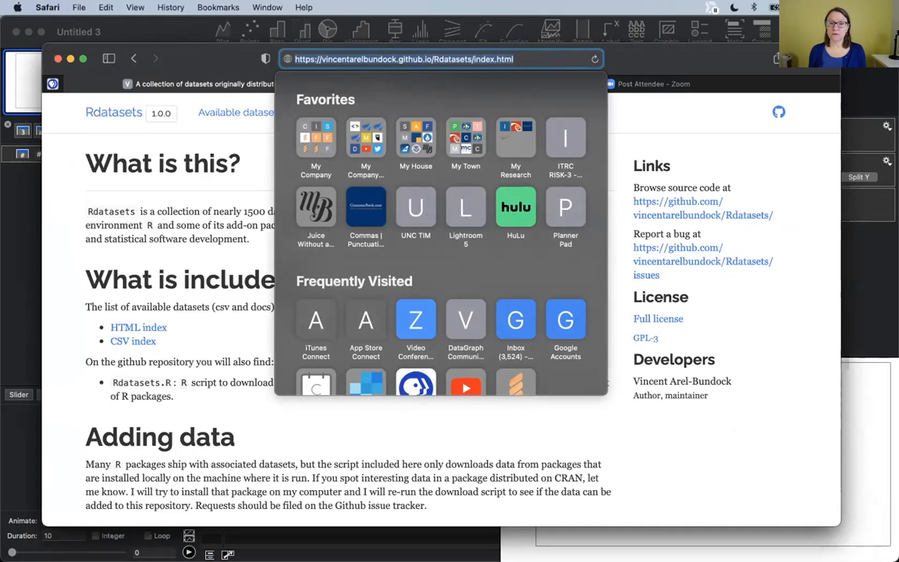
pyautogui.press('Escape')
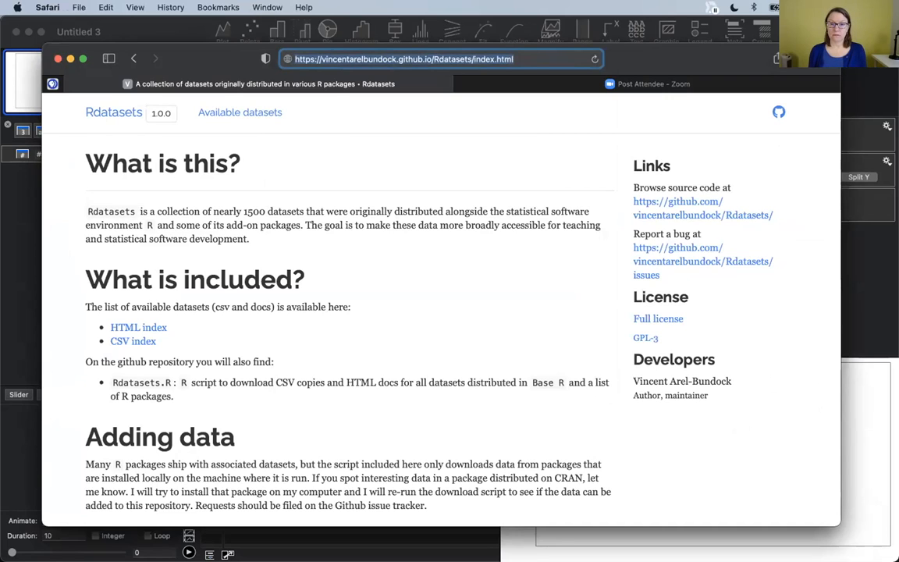
pyautogui.click(685, 60)
pyautogui.moveTo(686, 60)
pyautogui.mouseDown()
pyautogui.moveTo(669, 50)
pyautogui.moveTo(689, 65)
pyautogui.mouseUp()
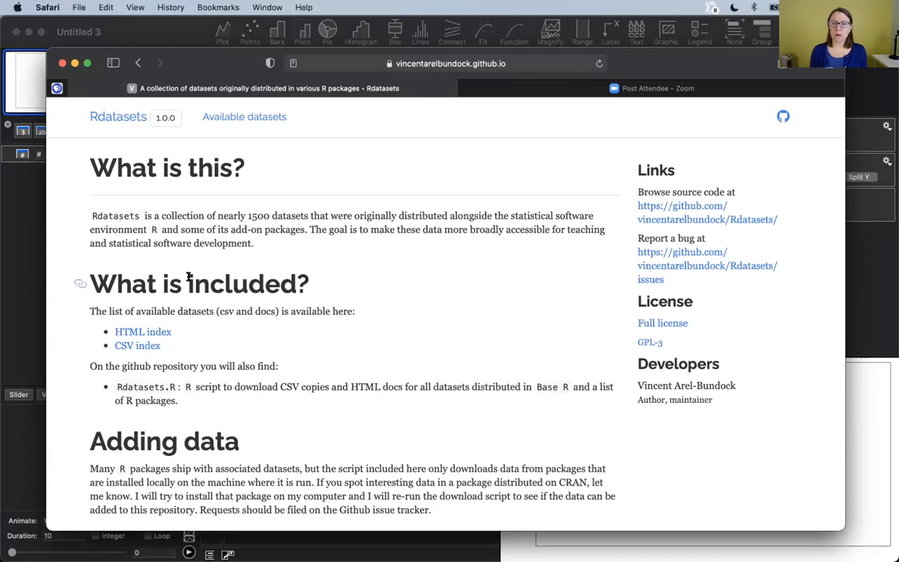
pyautogui.click(147, 332)
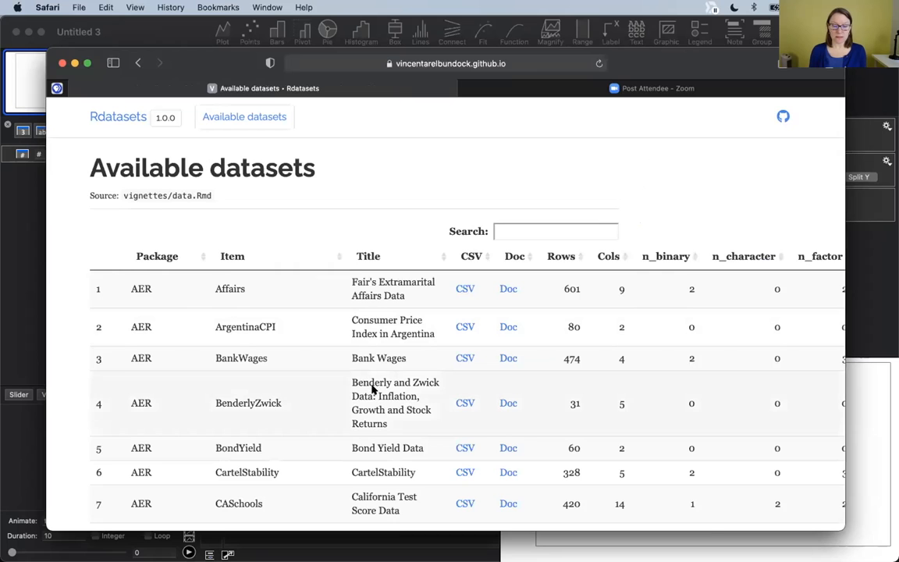
# - Search the available datasets for "volc" and try to open the volcano dataset's CSV file
pyautogui.scroll(-1, 372, 390)
pyautogui.click(526, 215)
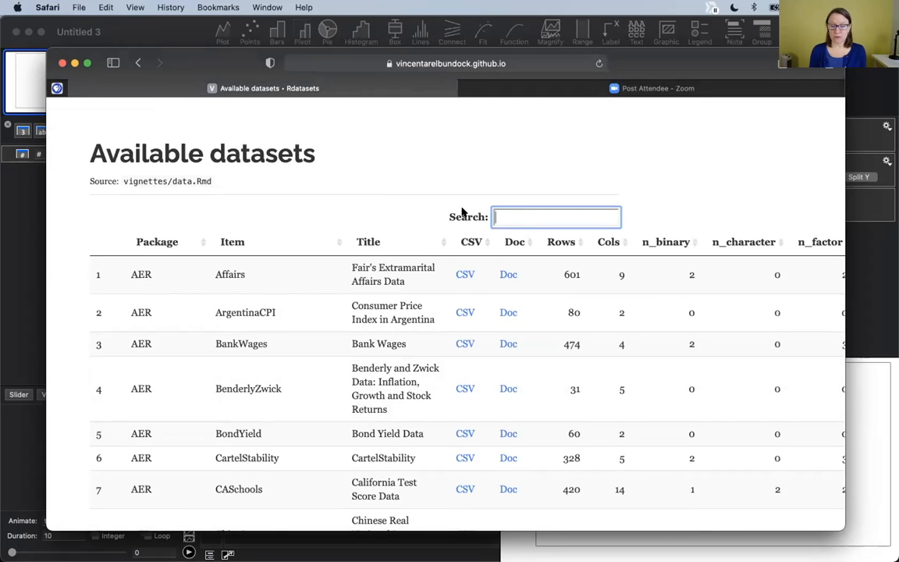
pyautogui.scroll(-5, 435, 435)
pyautogui.scroll(6, 435, 437)
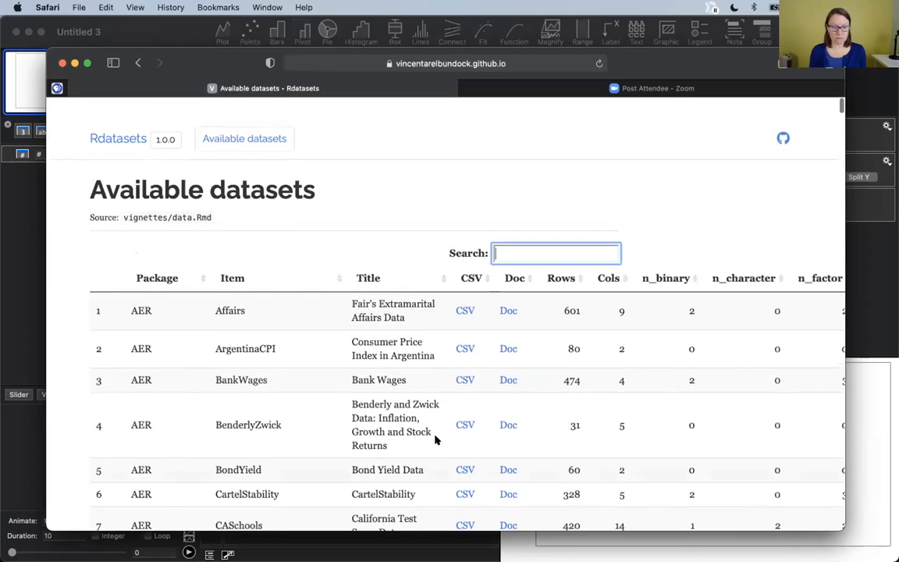
pyautogui.scroll(-1, 436, 441)
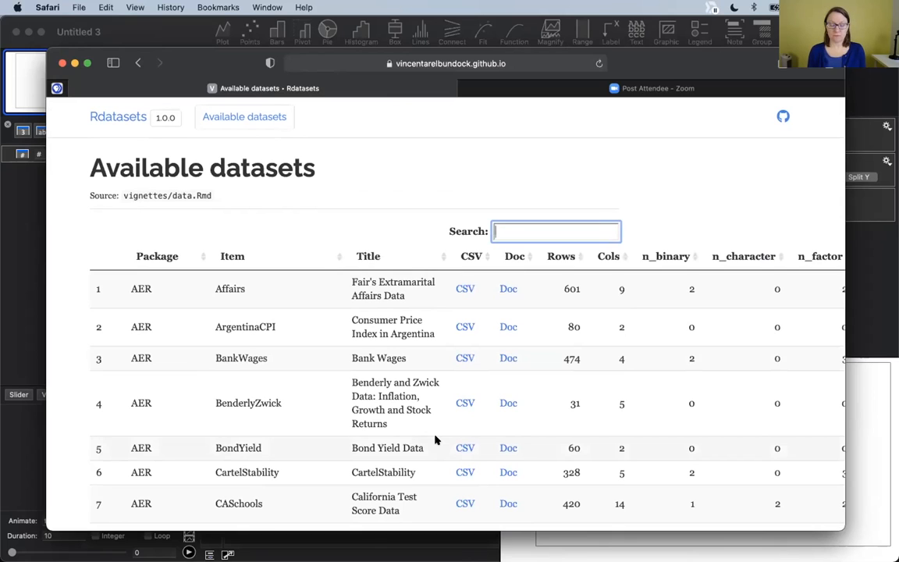
pyautogui.write('vol')
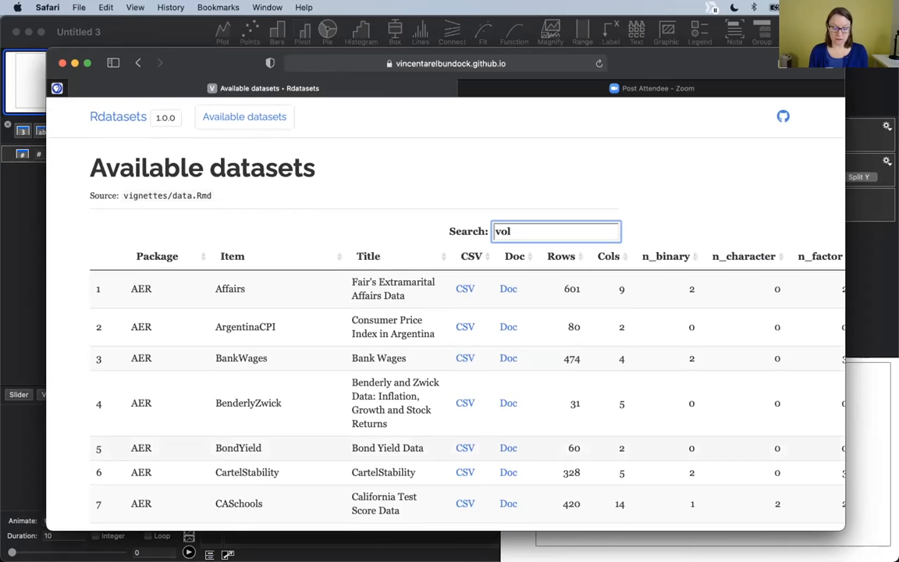
pyautogui.write('c')
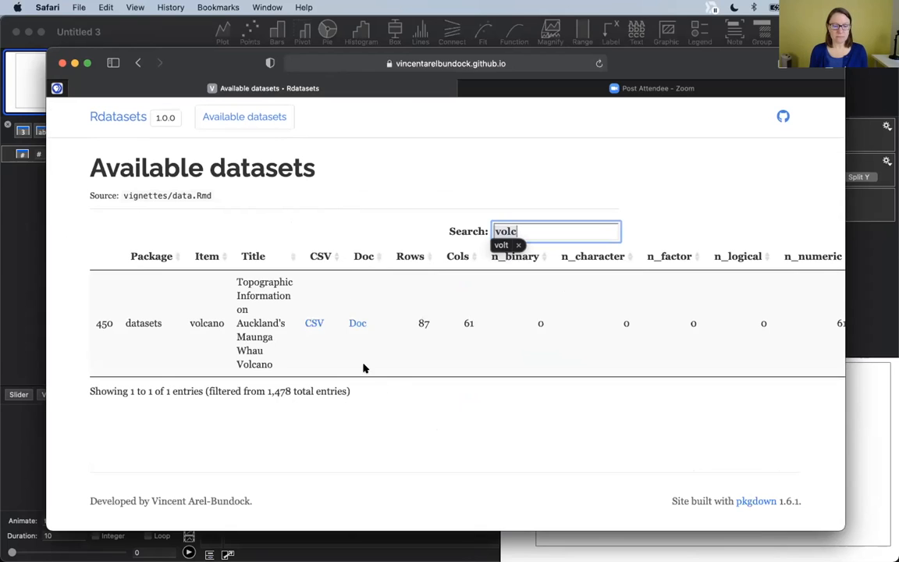
pyautogui.click(314, 322)
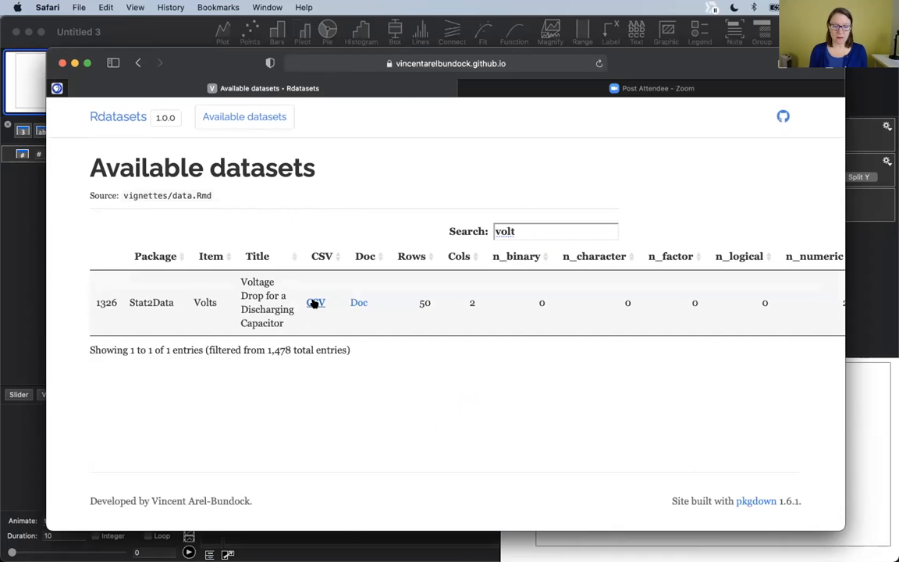
pyautogui.click(315, 304)
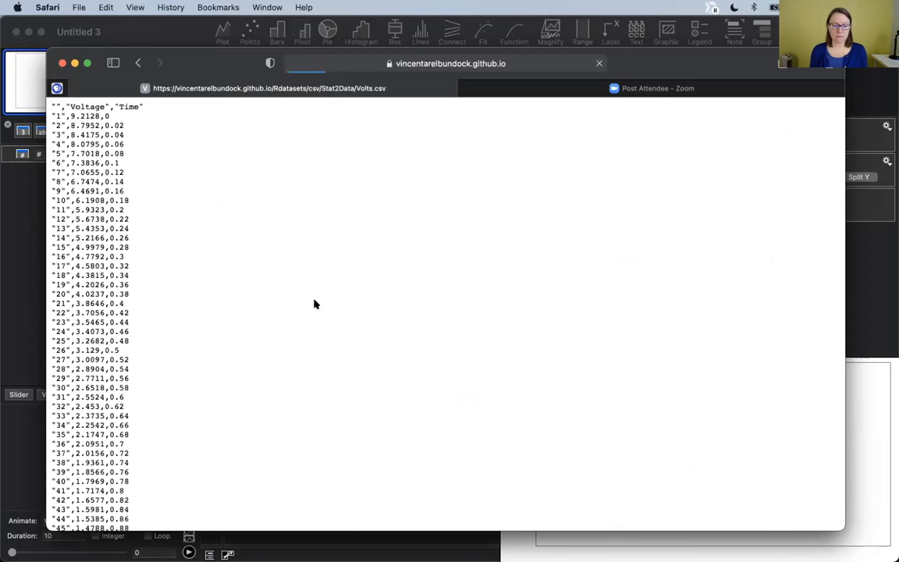
# - Copy the full web address of the Volts.csv file and minimize the browser window
pyautogui.click(538, 64)
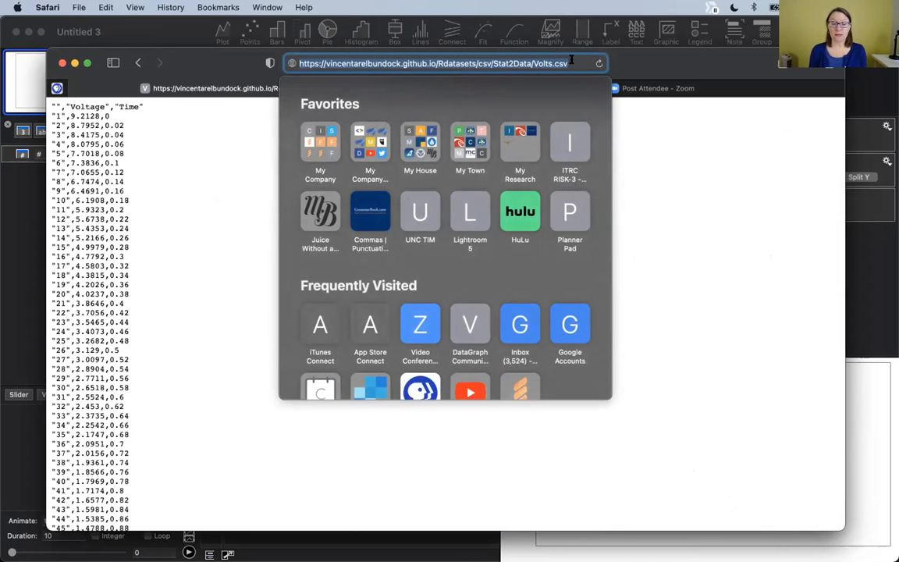
pyautogui.moveTo(575, 62); pyautogui.dragTo(271, 64)
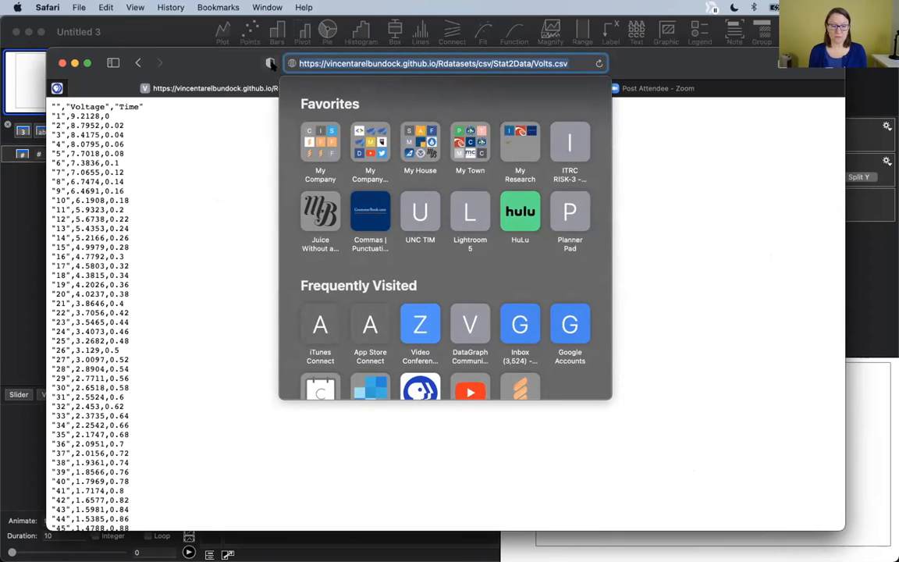
pyautogui.press('super+c')
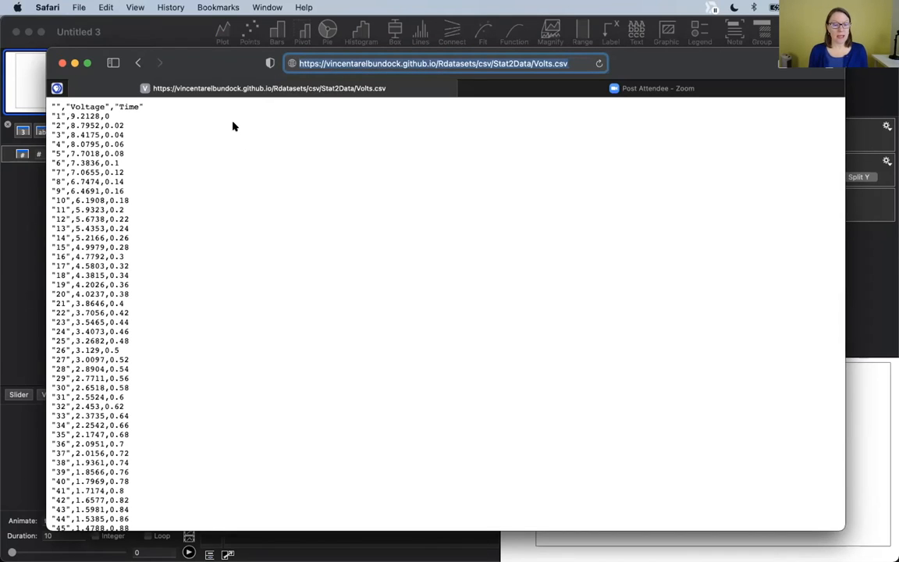
pyautogui.click(75, 64)
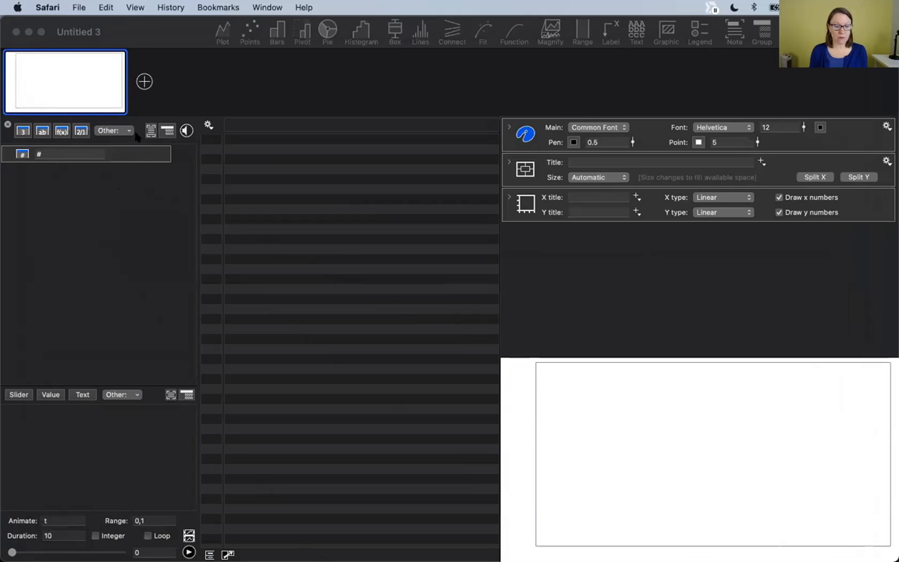
# - Add a JSON group from link in DataGraph and load the copied Volts.csv address as its URL
pyautogui.click(125, 130)
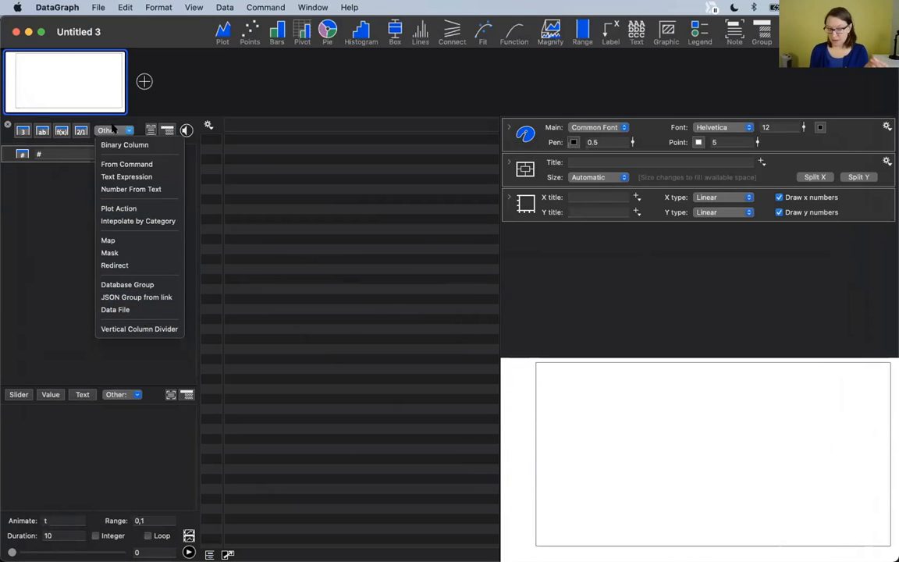
pyautogui.click(148, 301)
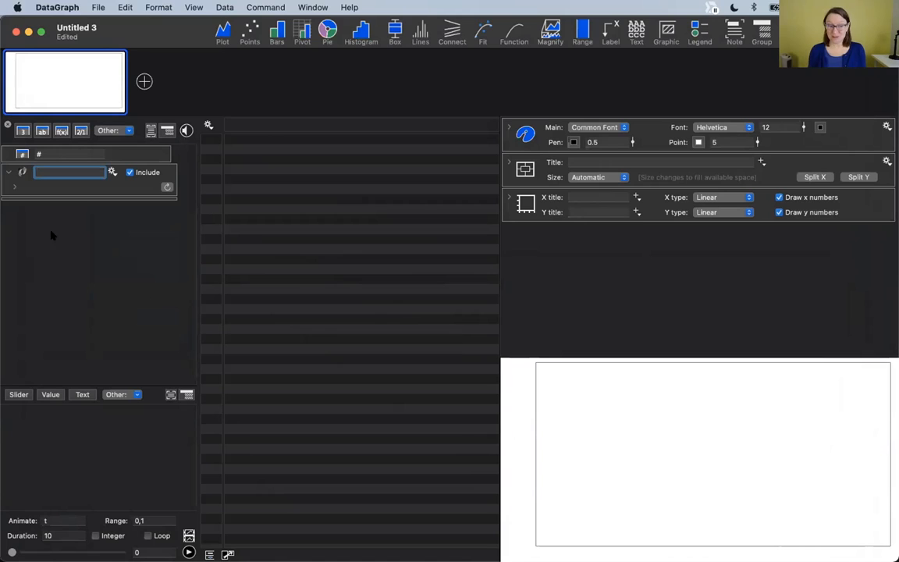
pyautogui.click(14, 187)
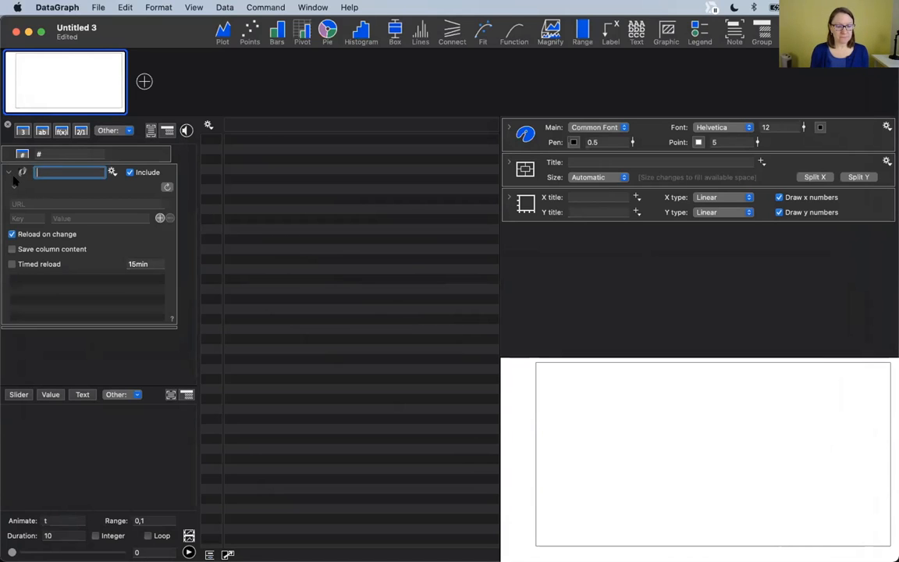
pyautogui.click(37, 204)
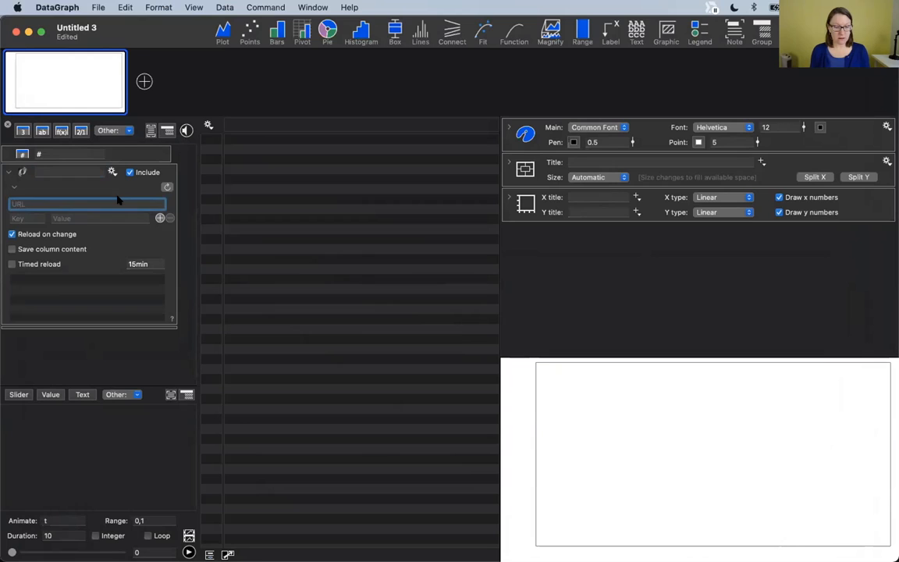
pyautogui.press('super+v')
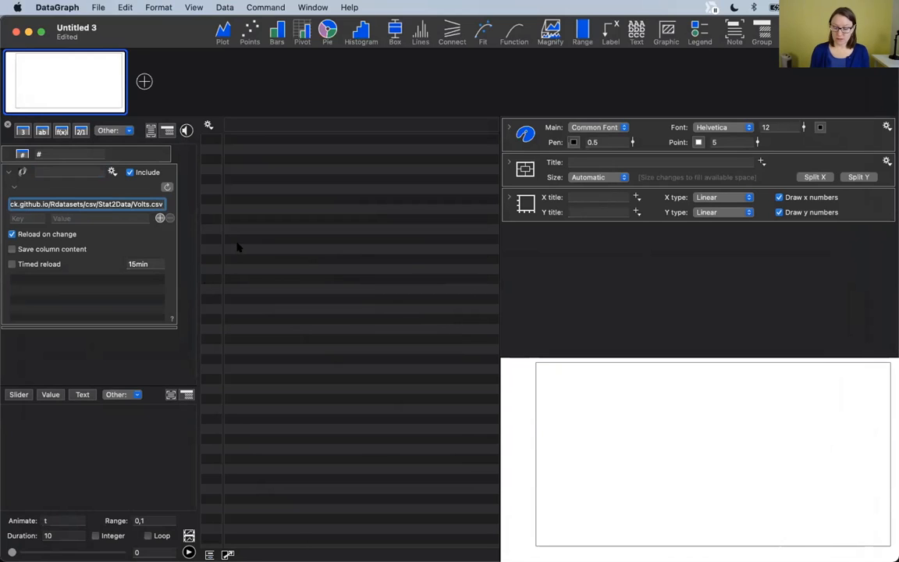
pyautogui.press('Return')
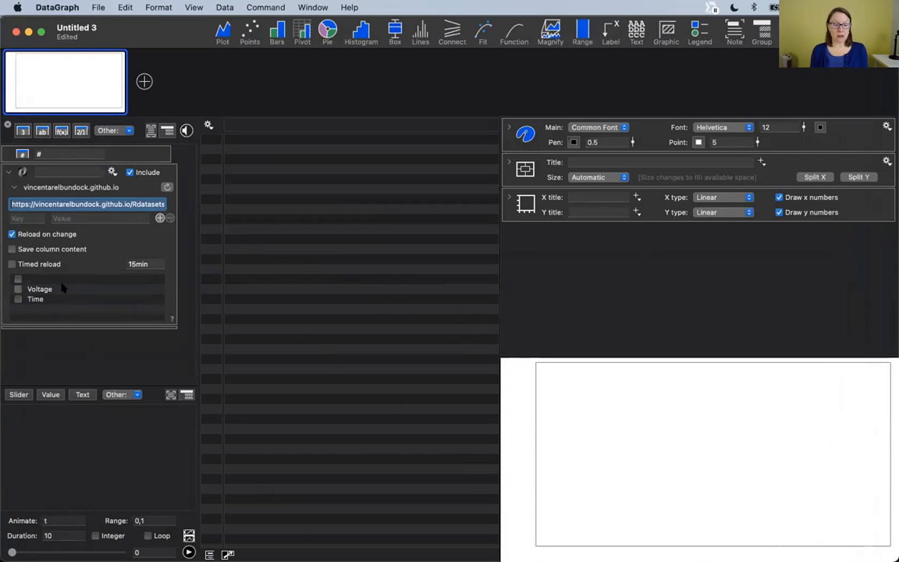
pyautogui.click(134, 203)
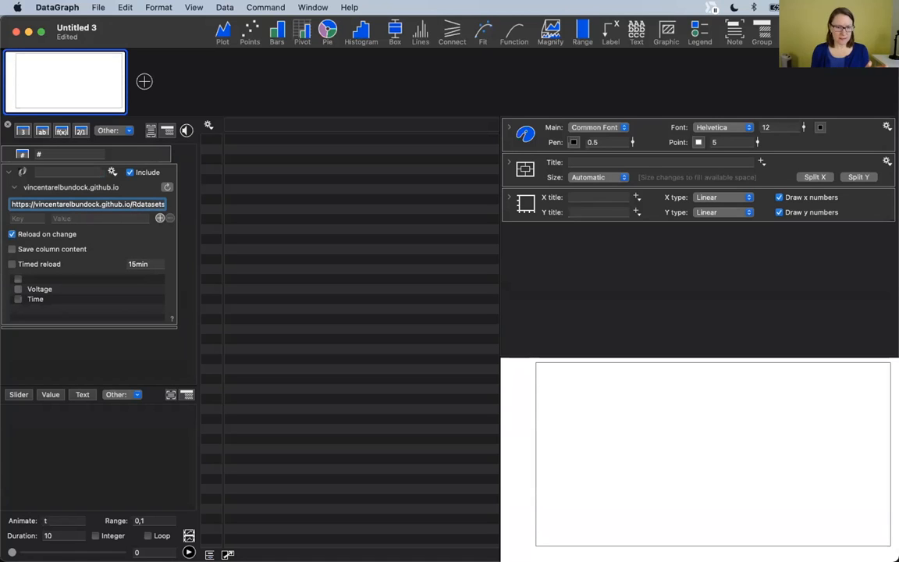
# - Switch back to Safari, correct the dataset search to "volc" and open the volcano dataset's CSV file
pyautogui.moveTo(293, 537)
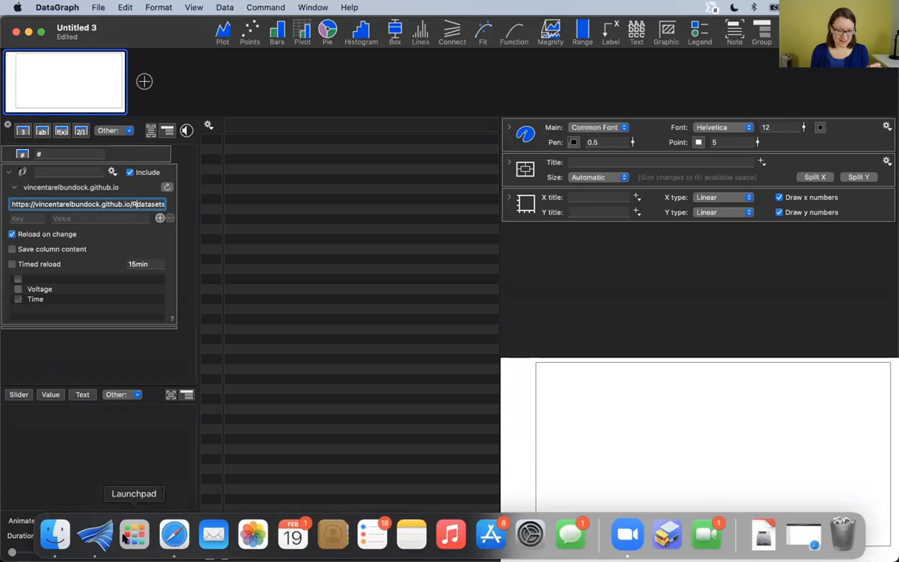
pyautogui.click(174, 535)
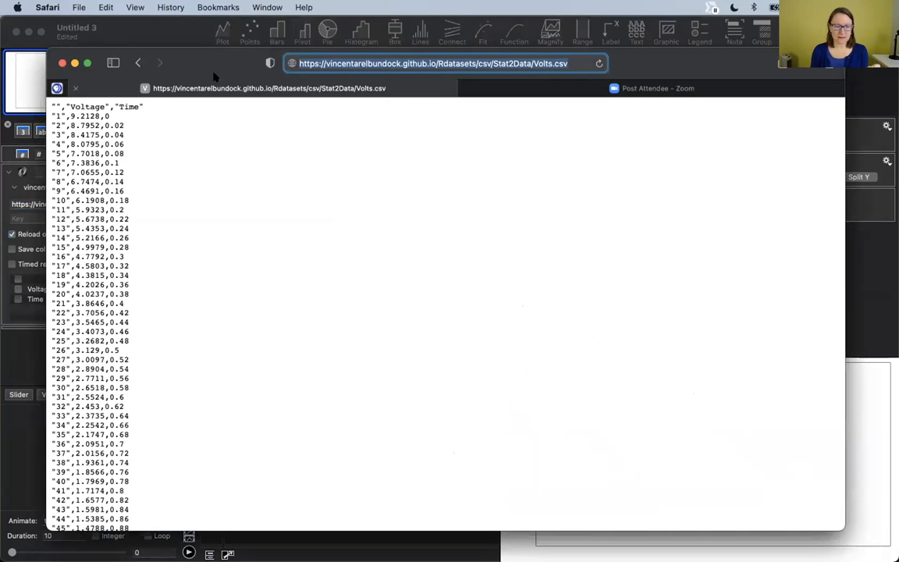
pyautogui.click(138, 63)
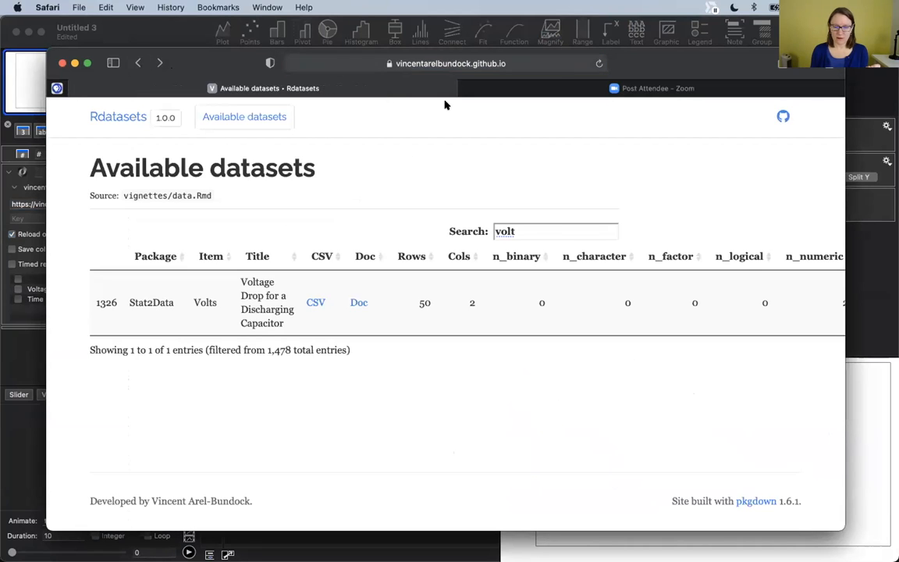
pyautogui.click(527, 231)
pyautogui.press('BackSpace')
pyautogui.write('c')
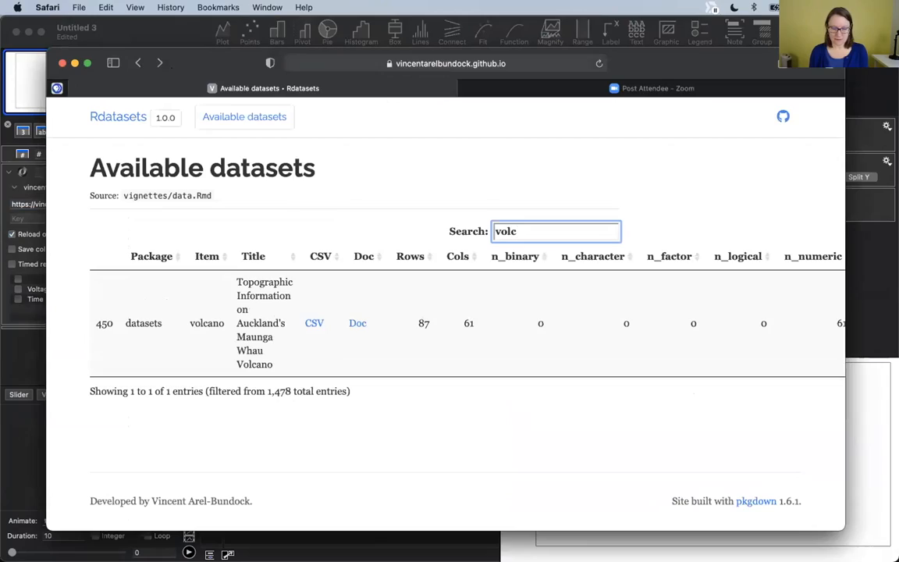
pyautogui.click(313, 323)
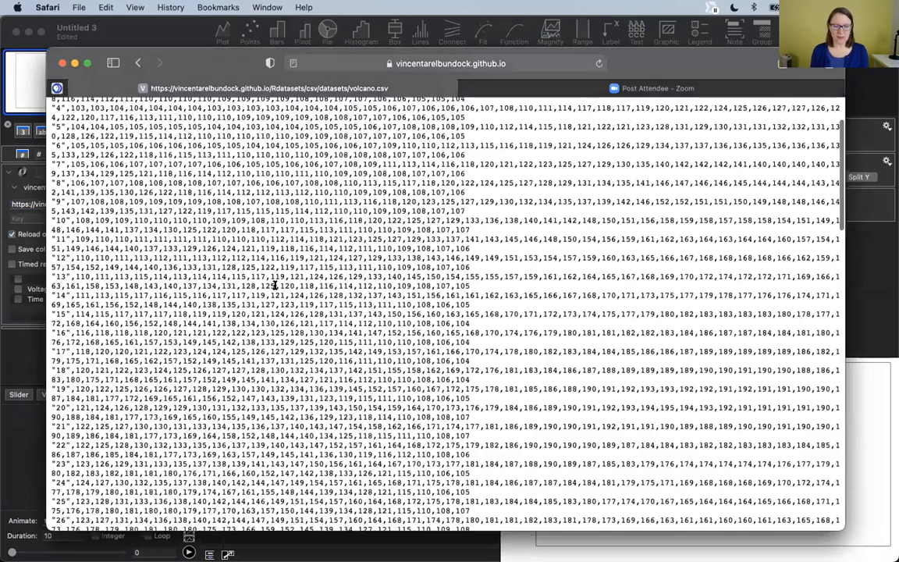
# - Look over the volcano.csv data and select the file's full web address
pyautogui.scroll(-2, 275, 285)
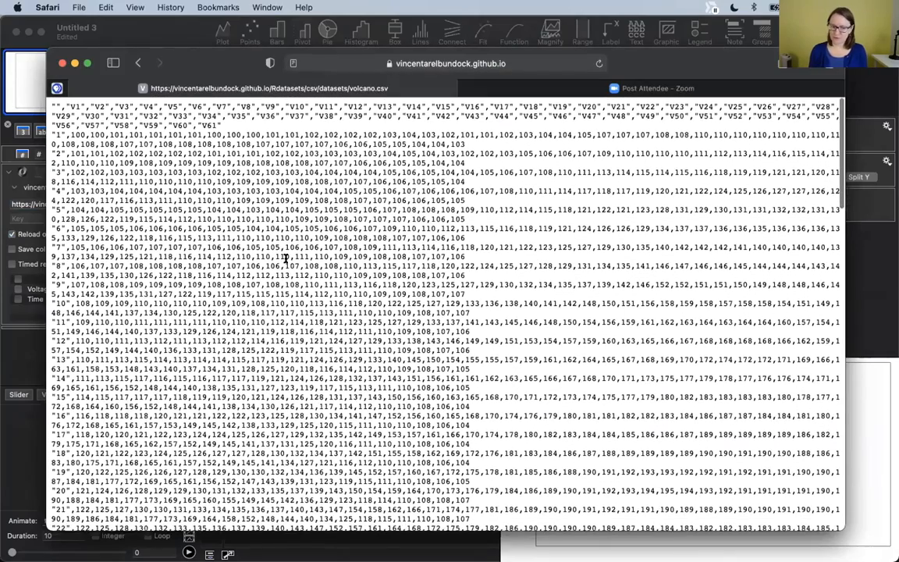
pyautogui.click(480, 63)
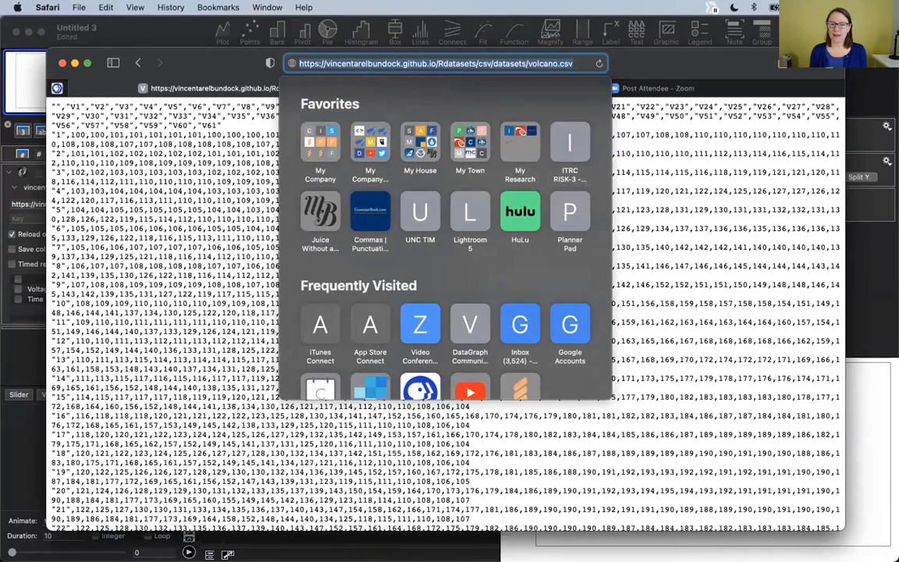
pyautogui.press('Escape')
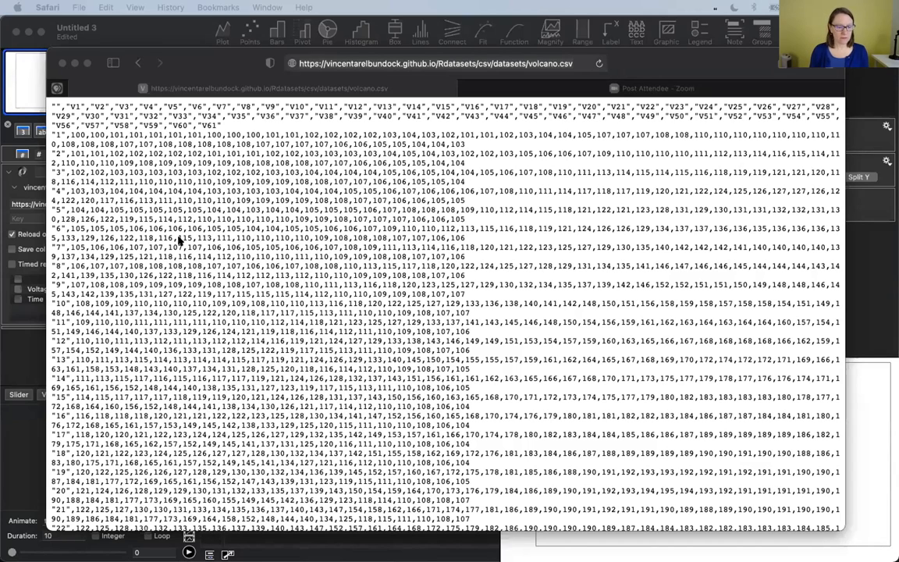
# - Switch back to DataGraph and replace the linked group's URL with the copied volcano.csv address
pyautogui.click(22, 313)
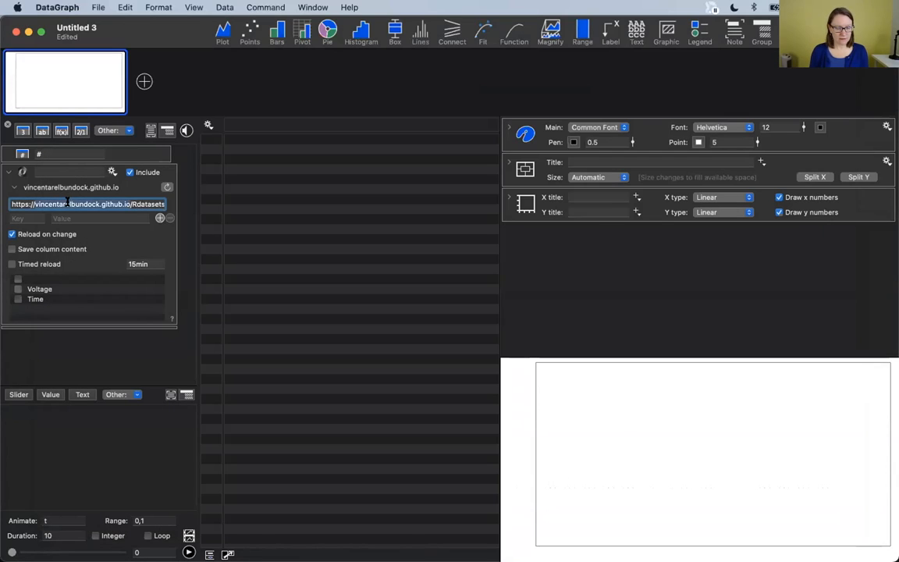
pyautogui.press('BackSpace')
pyautogui.press('super+v')
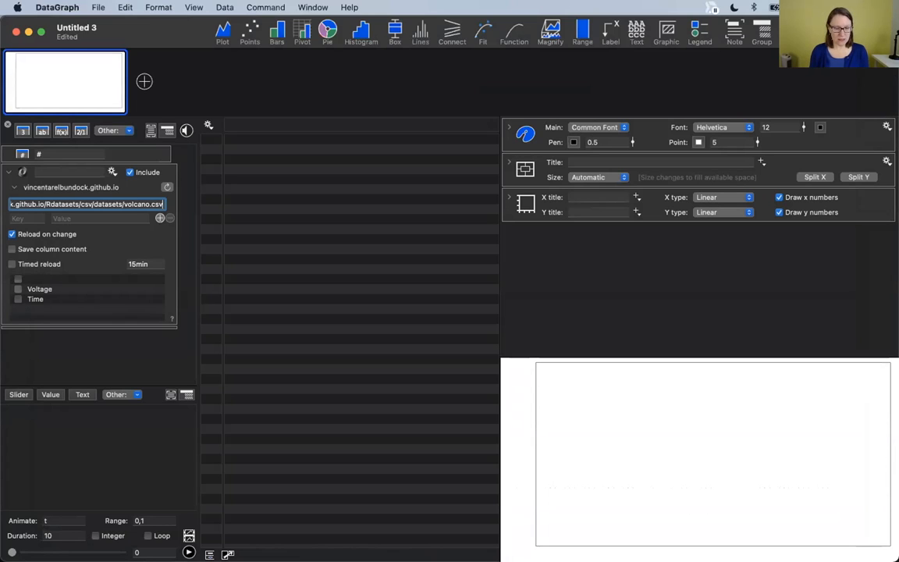
pyautogui.press('Return')
pyautogui.scroll(-4, 99, 279)
pyautogui.scroll(2, 86, 296)
pyautogui.scroll(3, 84, 300)
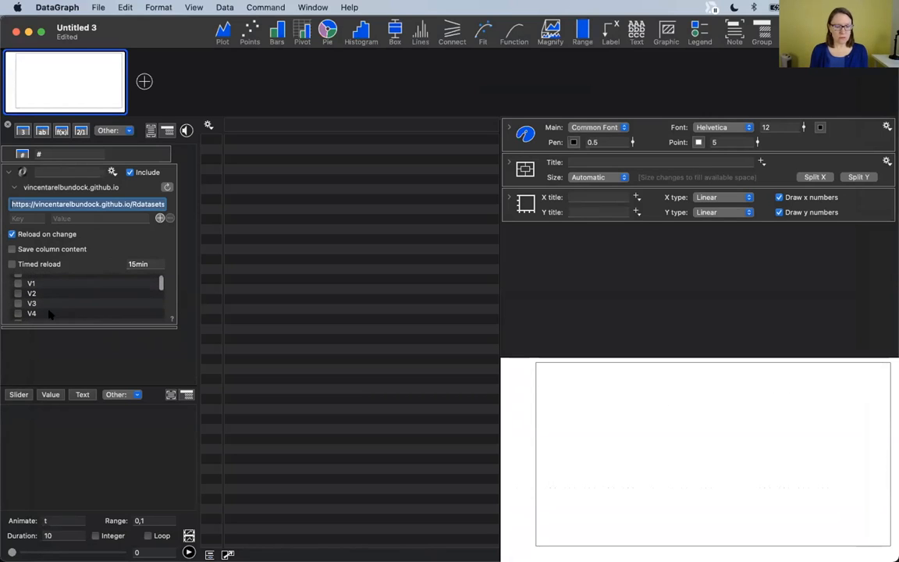
# - Check the group's full volcano.csv address and examine the list of columns available from the link
pyautogui.click(84, 204)
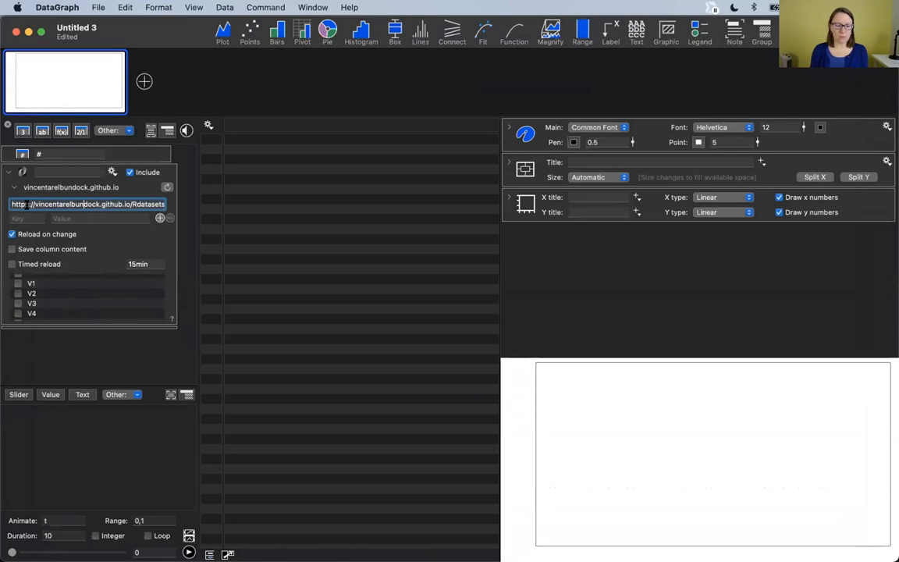
pyautogui.moveTo(27, 202); pyautogui.dragTo(189, 207)
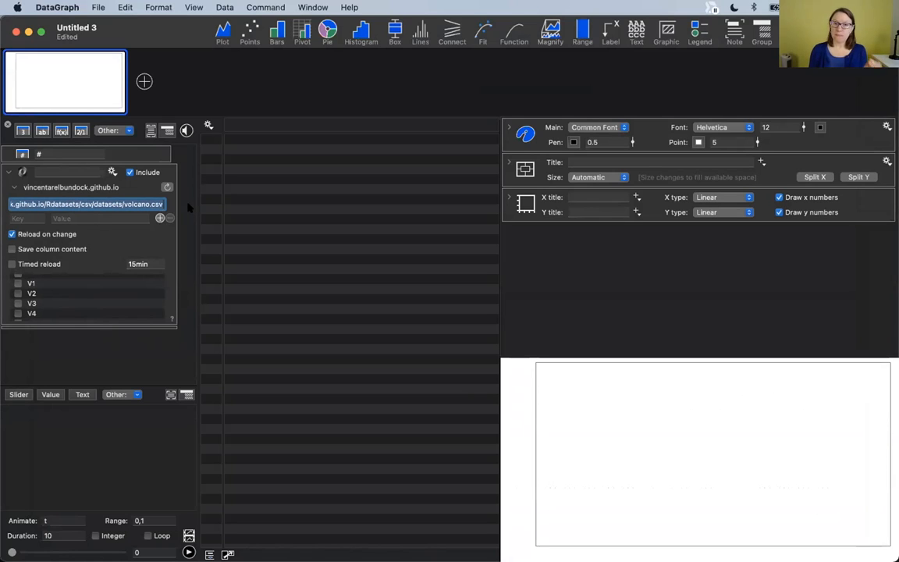
pyautogui.scroll(1, 91, 288)
pyautogui.scroll(-5, 90, 291)
pyautogui.scroll(-6, 91, 291)
pyautogui.scroll(-4, 90, 290)
pyautogui.scroll(-2, 91, 290)
pyautogui.scroll(-2, 91, 290)
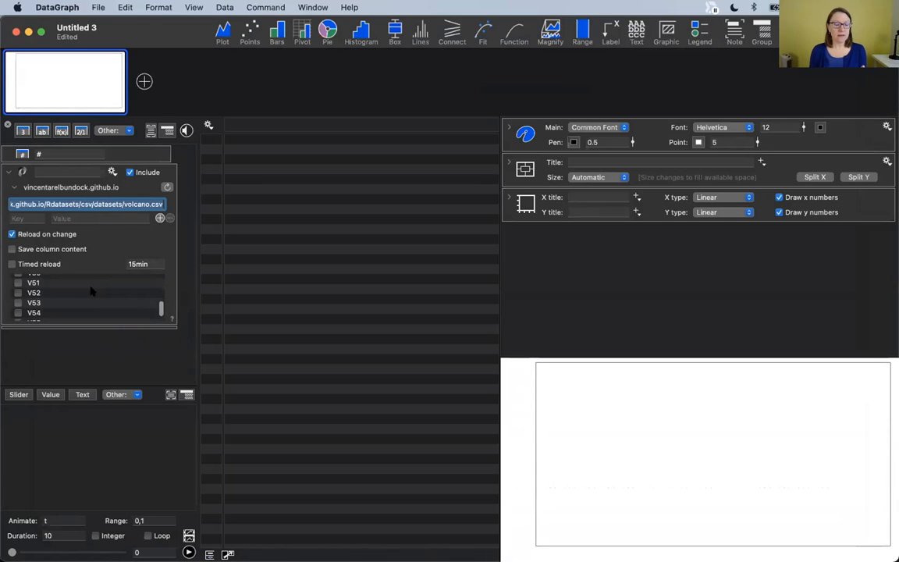
pyautogui.click(103, 249)
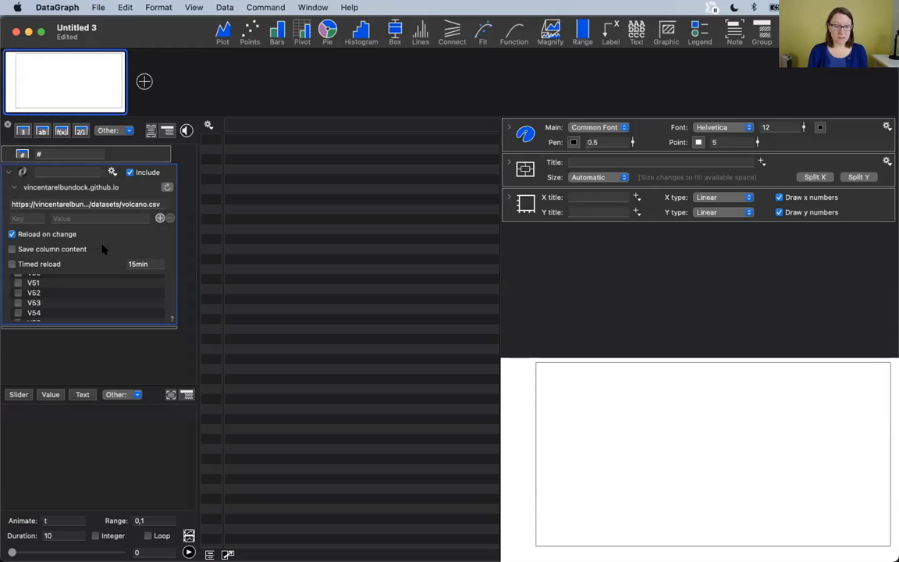
pyautogui.click(112, 206)
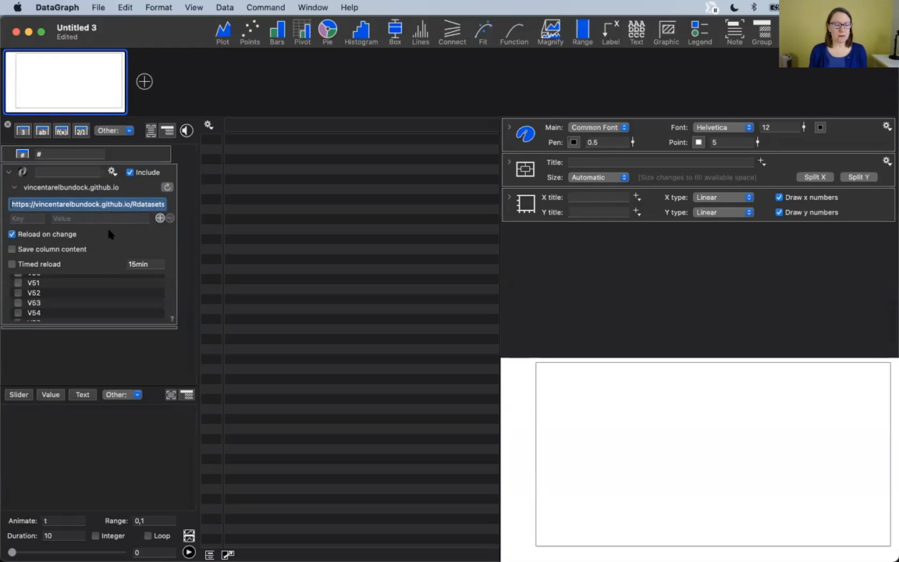
pyautogui.press('Return')
pyautogui.scroll(3, 28, 299)
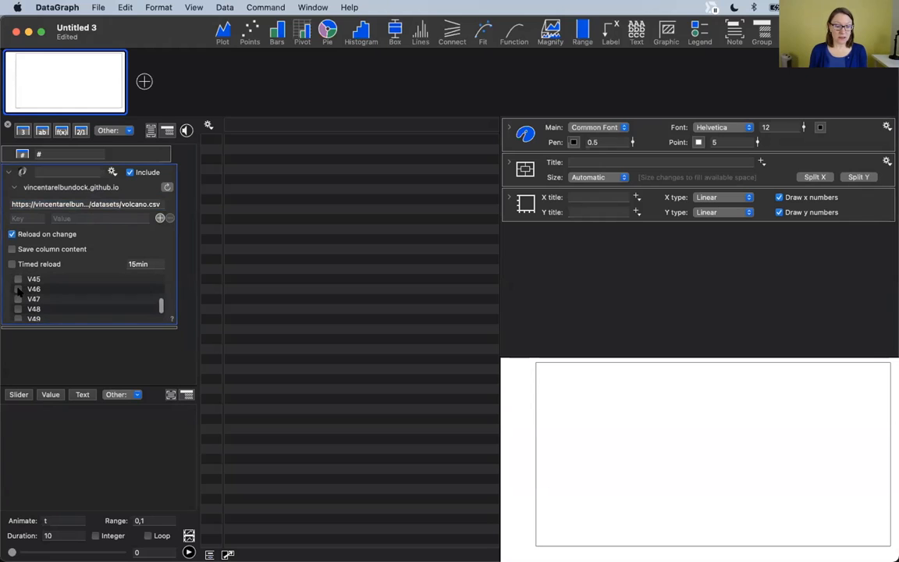
# - Create only column V46 from the linked data, widen it to look over its rows, and delete it again
pyautogui.click(18, 289)
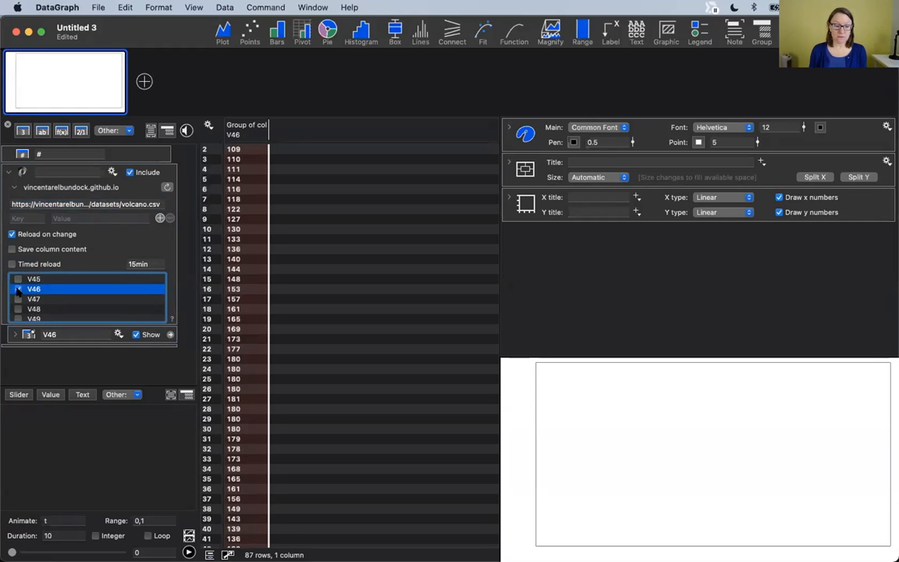
pyautogui.click(18, 289)
pyautogui.scroll(1, 234, 234)
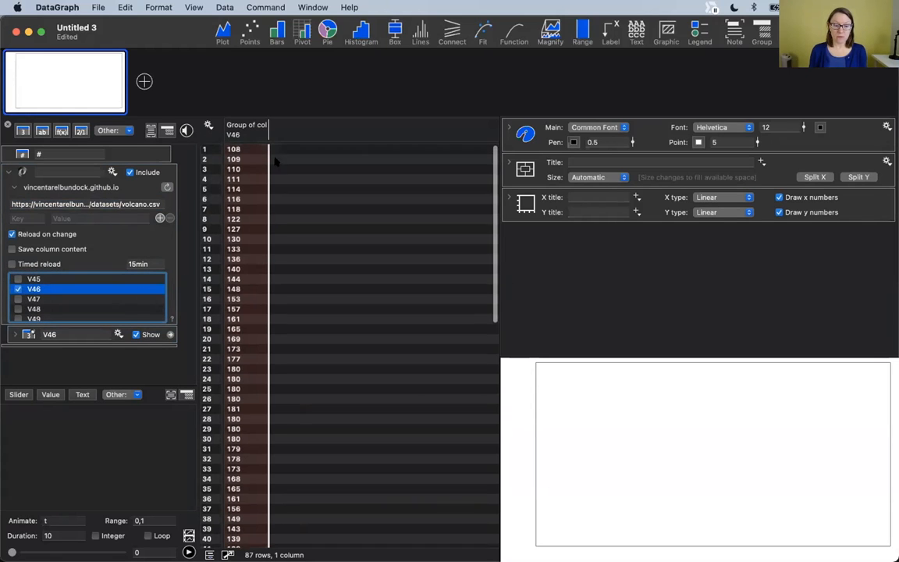
pyautogui.doubleClick(268, 125)
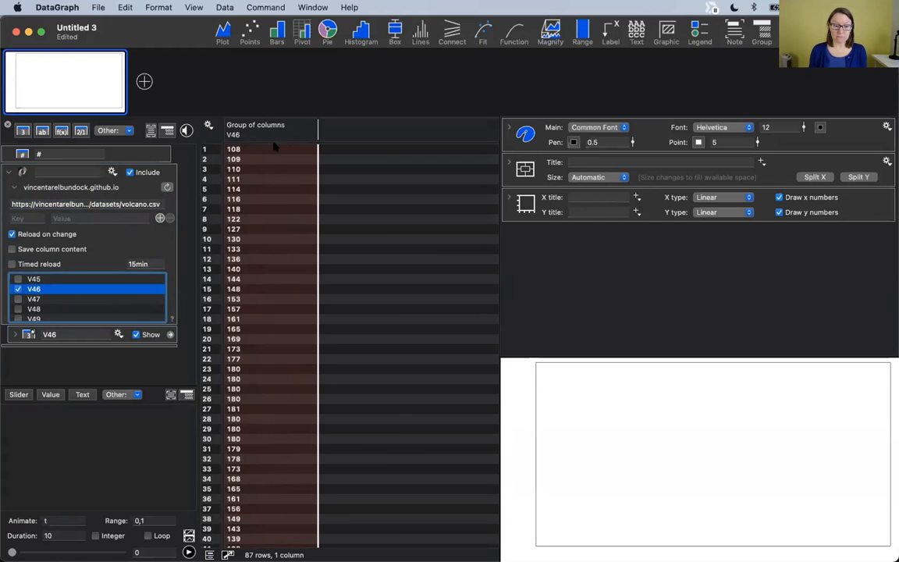
pyautogui.scroll(-10, 293, 399)
pyautogui.scroll(10, 293, 399)
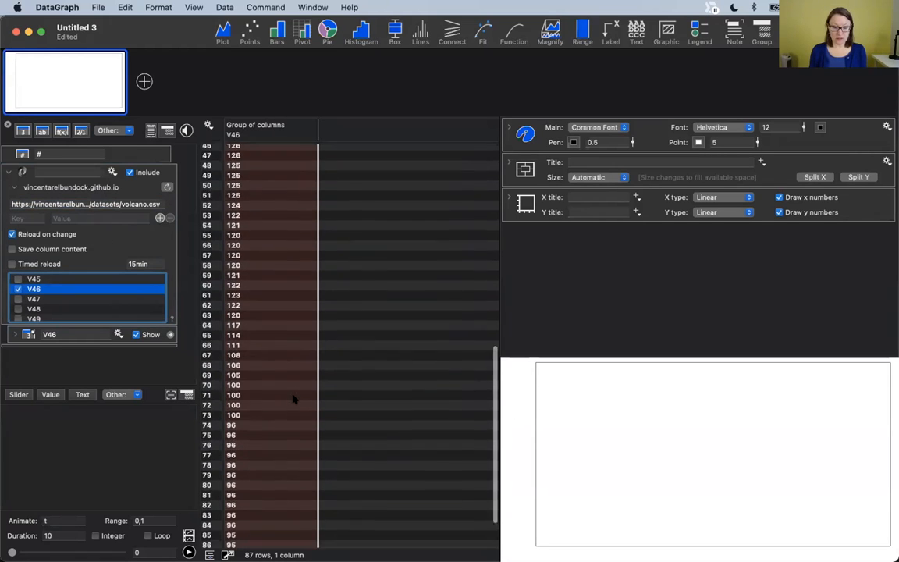
pyautogui.click(27, 334)
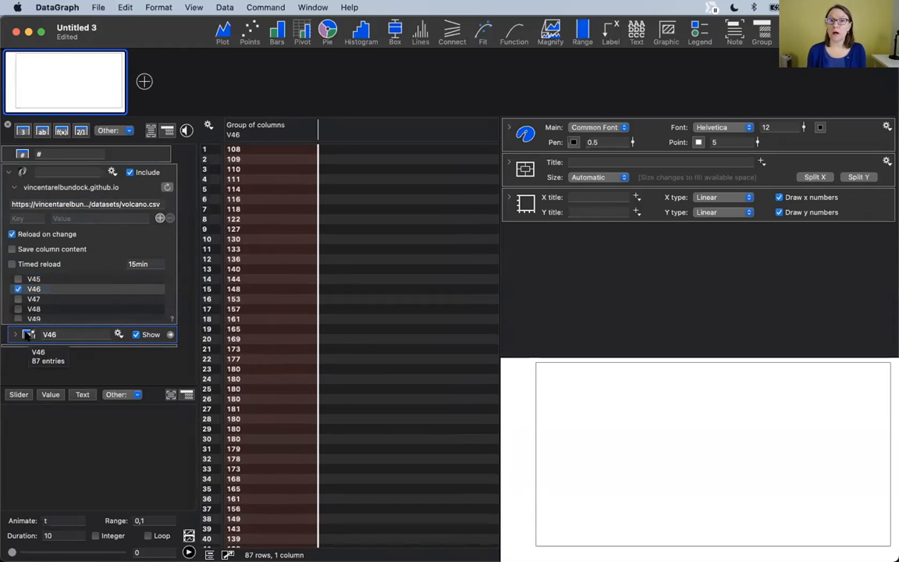
pyautogui.press('Delete')
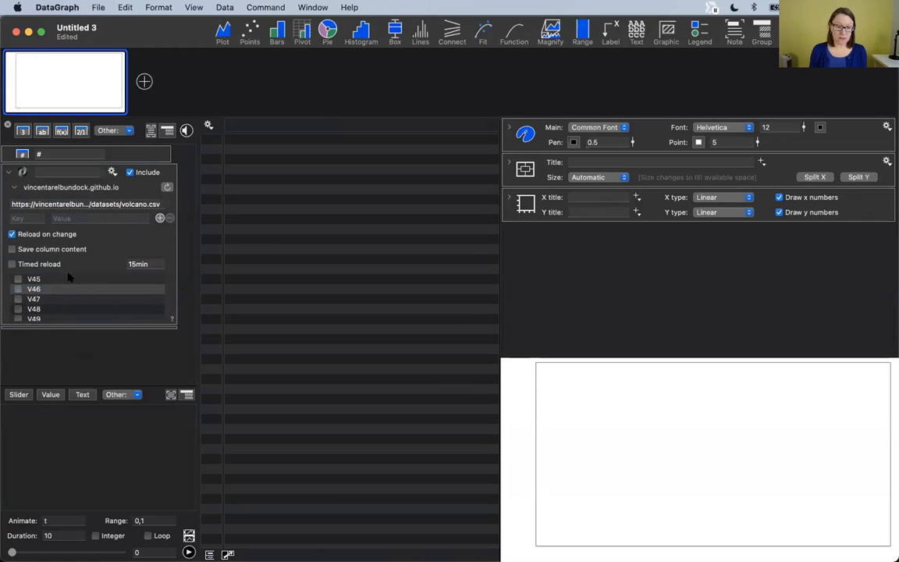
# - Create all missing columns of the linked volcano group and widen the data table to show more of them
pyautogui.click(112, 172)
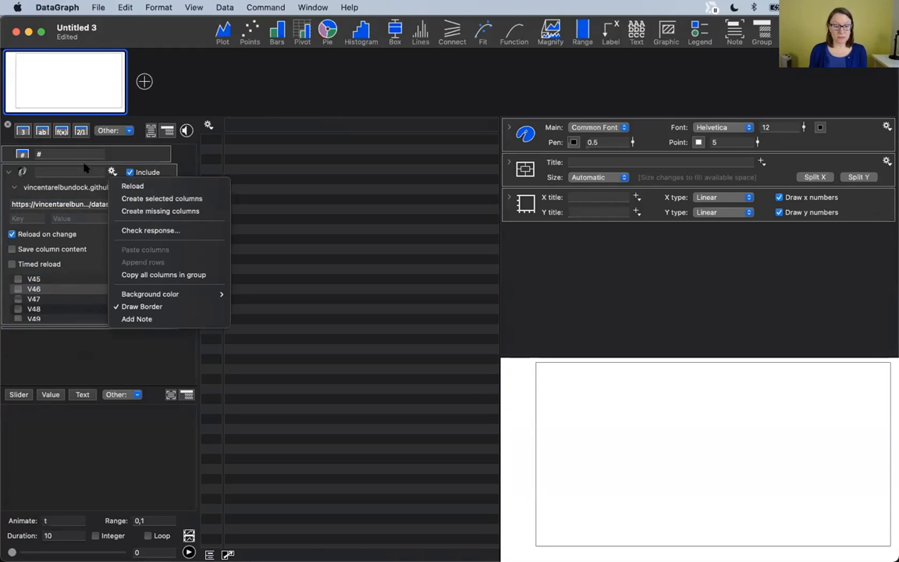
pyautogui.click(199, 214)
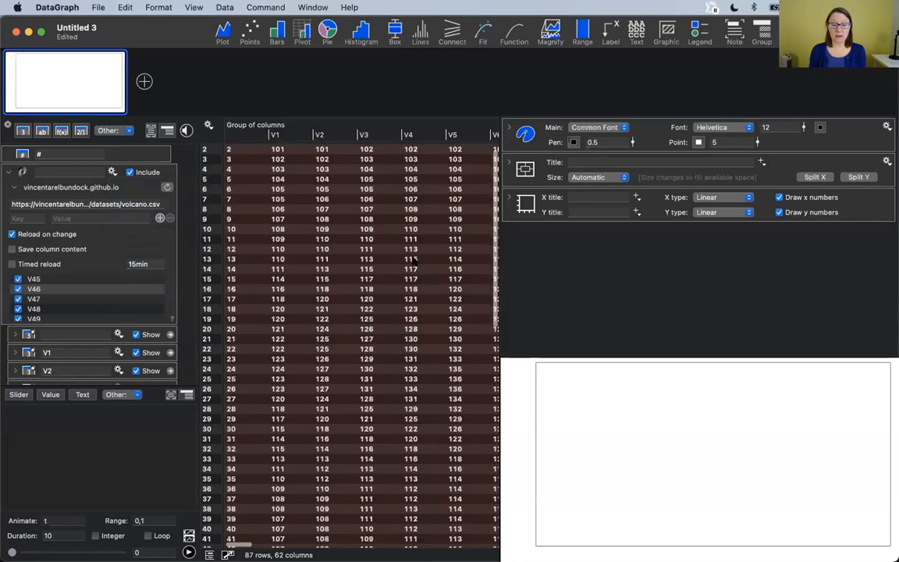
pyautogui.hscroll(15, 414, 260)
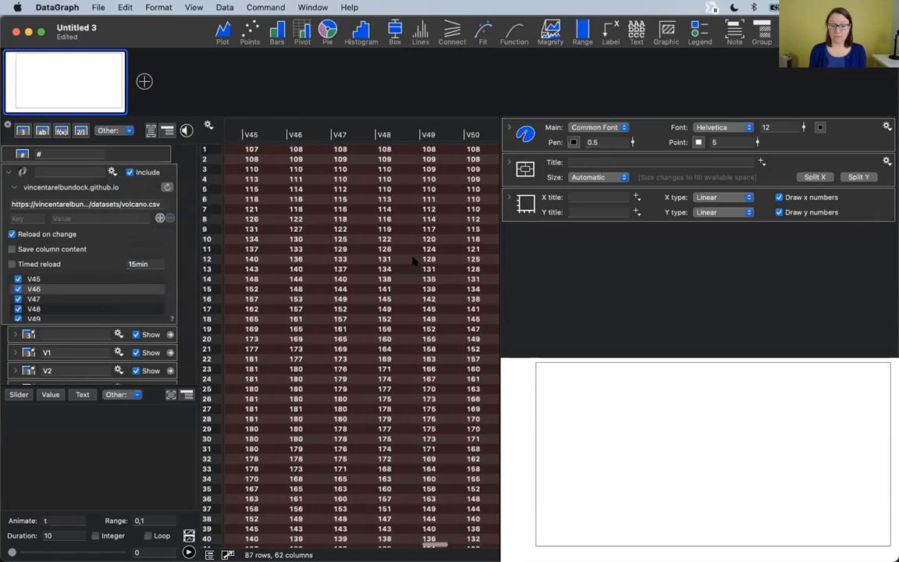
pyautogui.hscroll(2, 413, 261)
pyautogui.moveTo(496, 254); pyautogui.dragTo(687, 261)
pyautogui.hscroll(-5, 391, 291)
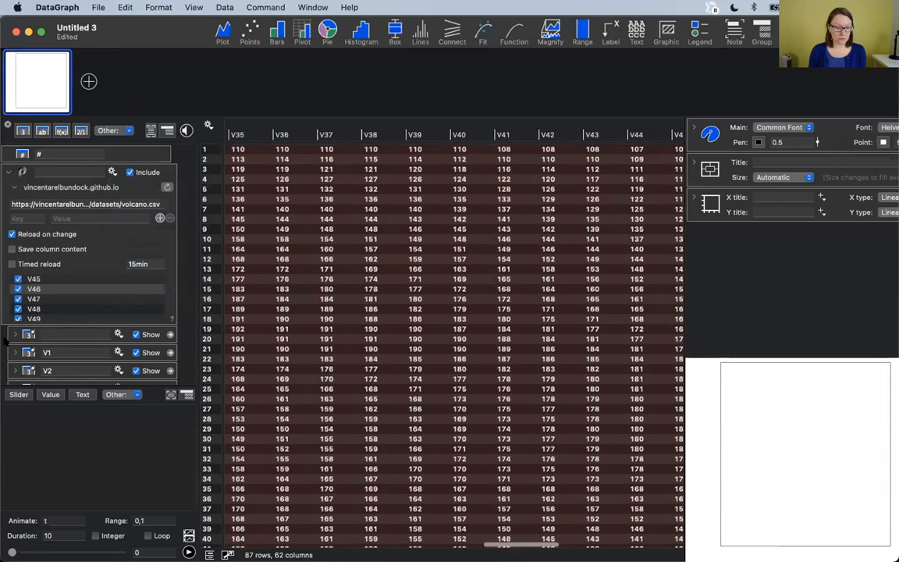
# - Delete the untitled row-number column at the start of the volcano data group
pyautogui.scroll(-20, 73, 325)
pyautogui.scroll(20, 72, 325)
pyautogui.scroll(-5, 86, 307)
pyautogui.hscroll(-5, 361, 270)
pyautogui.hscroll(-10, 361, 270)
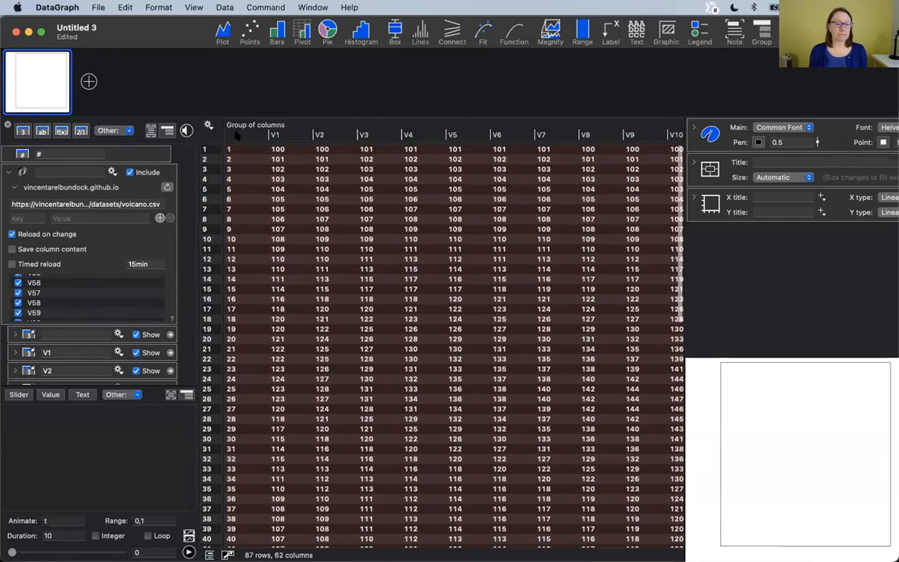
pyautogui.click(236, 135)
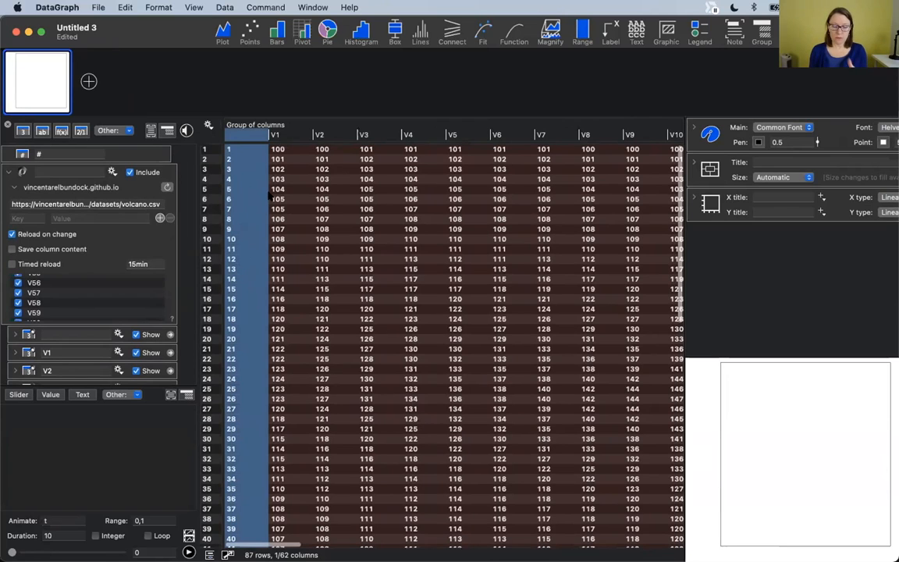
pyautogui.hscroll(1, 248, 152)
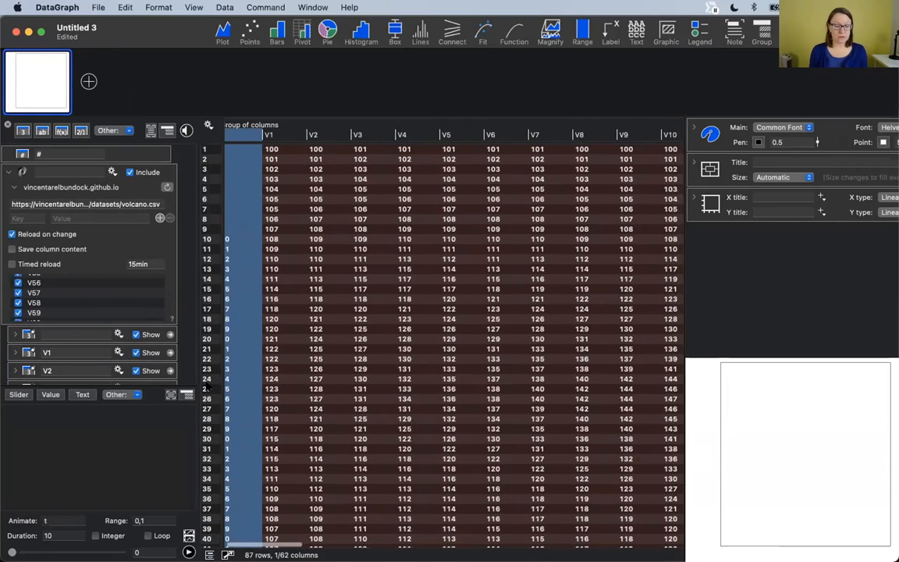
pyautogui.press('Delete')
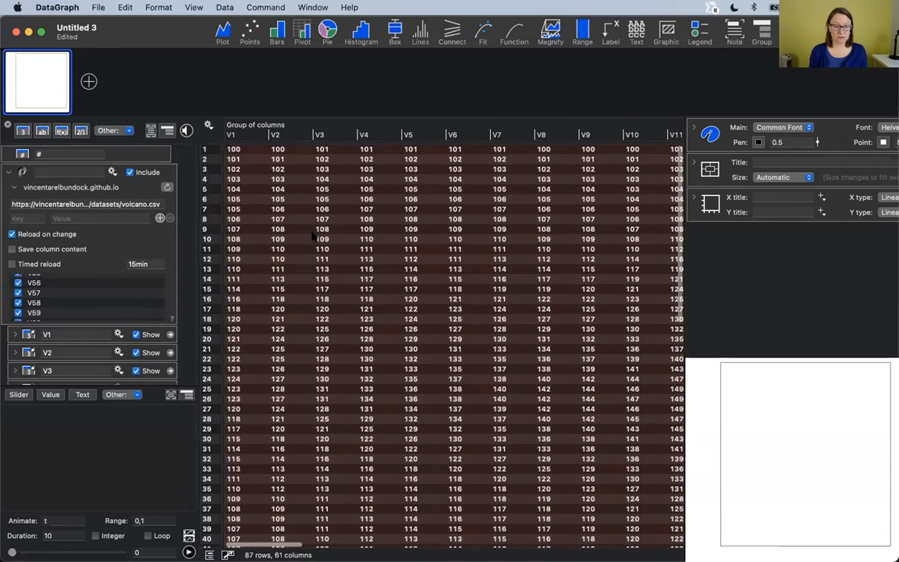
# - Collapse the link settings of the volcano group and look across its data columns
pyautogui.scroll(-2, 320, 281)
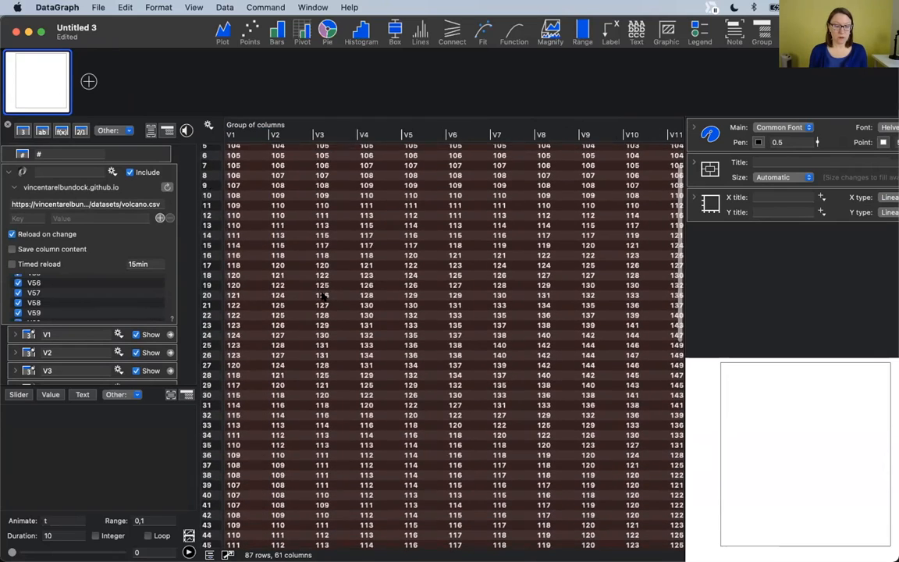
pyautogui.scroll(2, 322, 295)
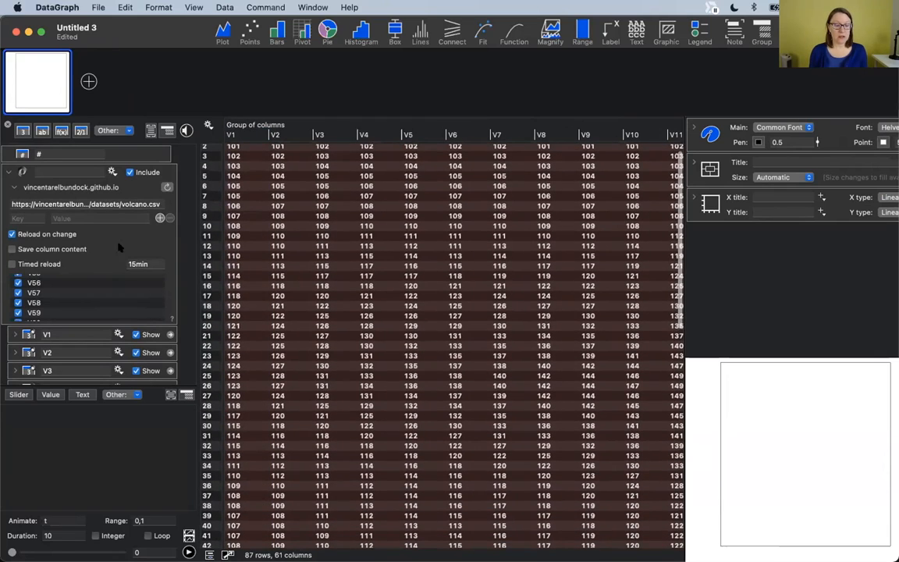
pyautogui.click(14, 187)
pyautogui.hscroll(8, 347, 297)
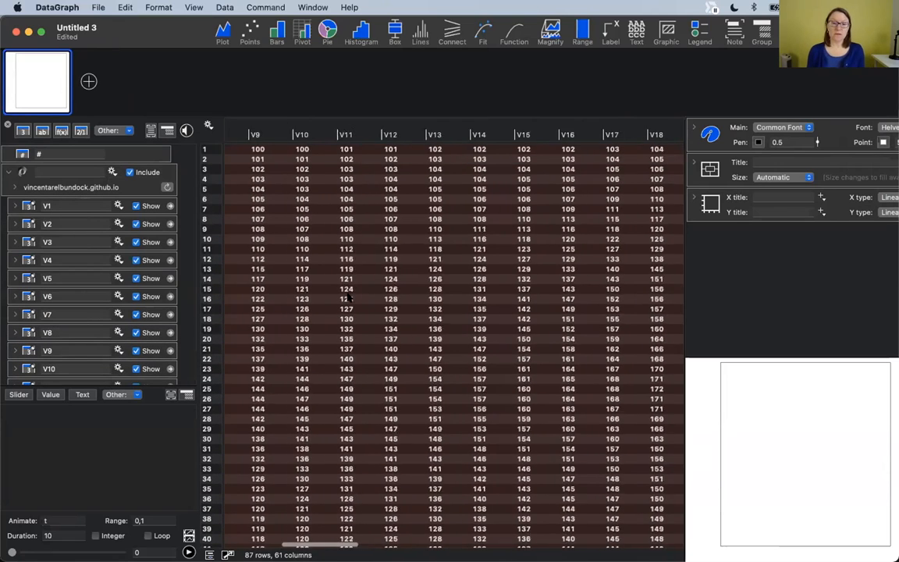
pyautogui.hscroll(2, 349, 298)
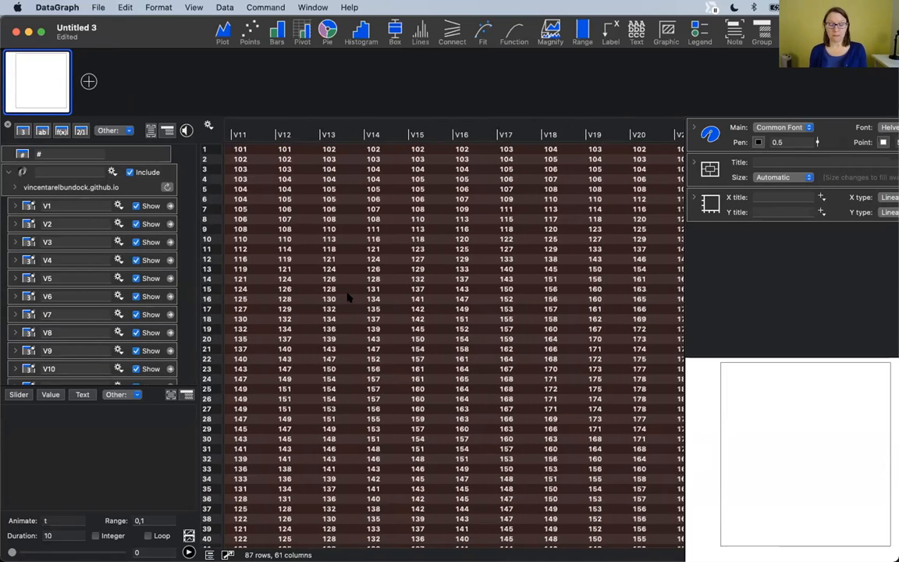
pyautogui.hscroll(-5, 351, 299)
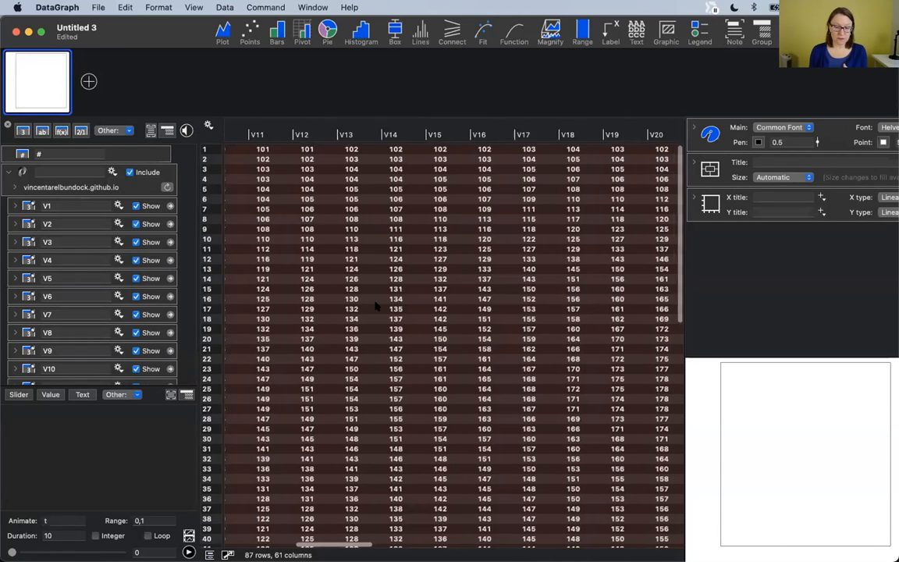
pyautogui.hscroll(-5, 375, 307)
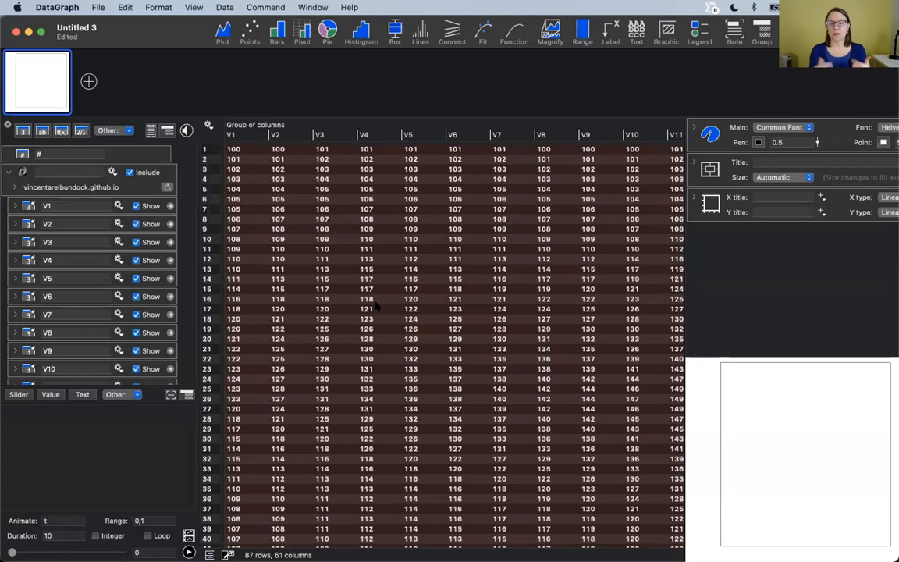
# - Select all volcano data columns from V1 to V61 and change them to number columns
pyautogui.click(234, 135)
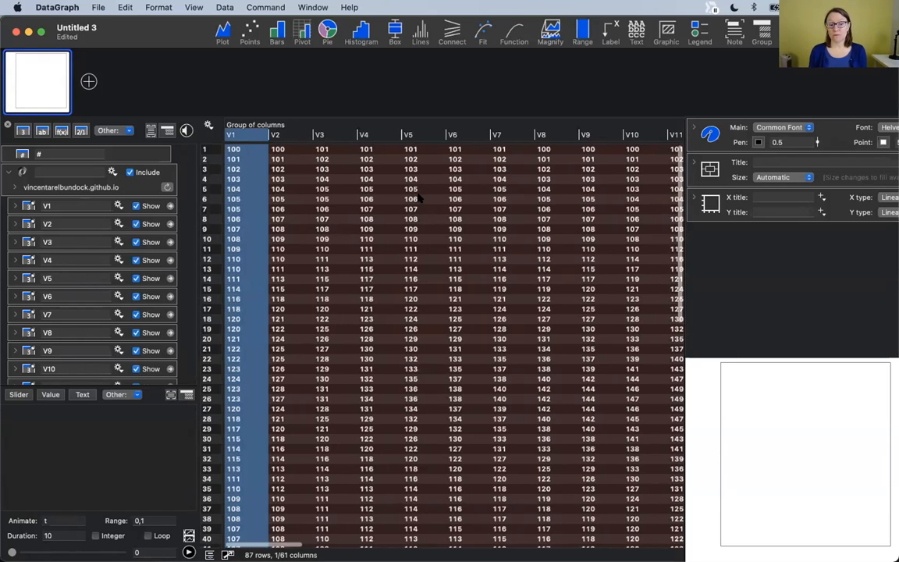
pyautogui.hscroll(20, 419, 197)
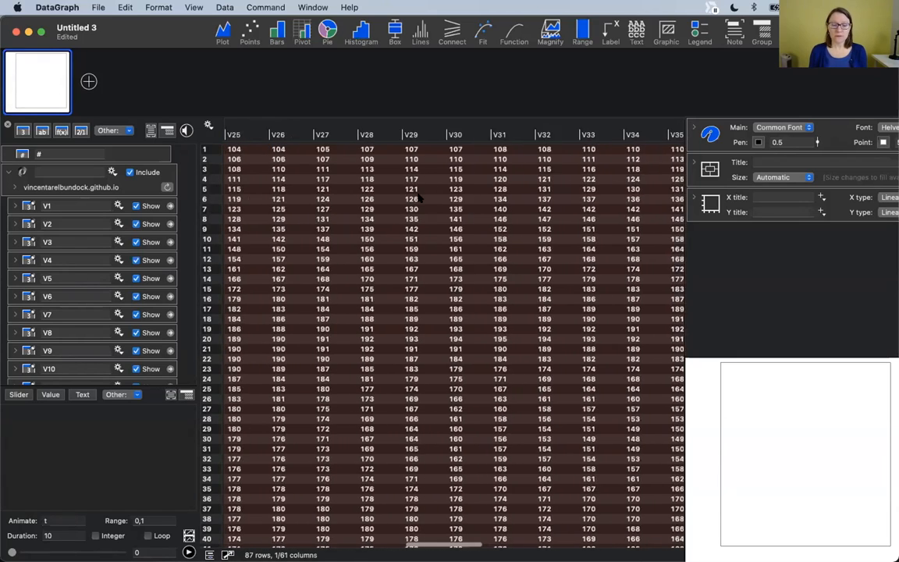
pyautogui.hscroll(5, 419, 197)
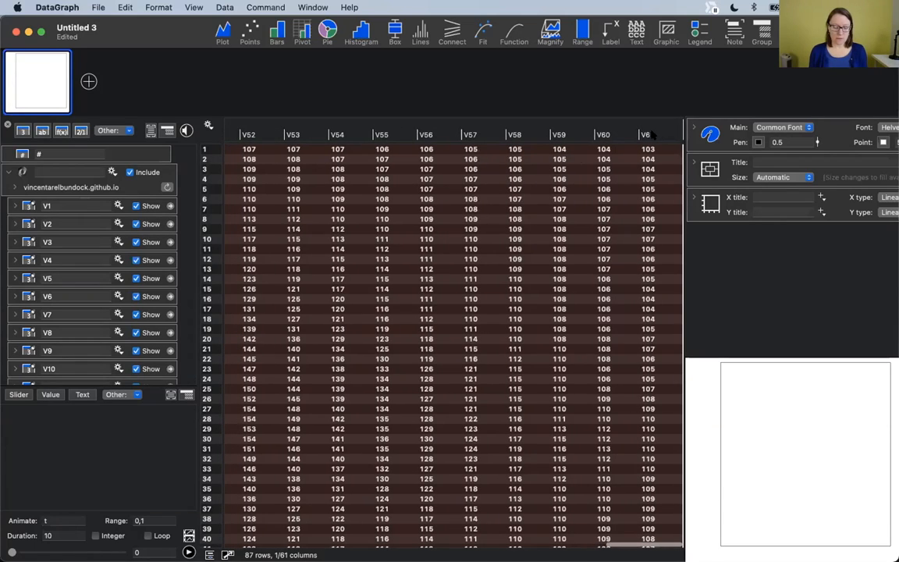
pyautogui.press('super+a')
pyautogui.hscroll(-20, 490, 248)
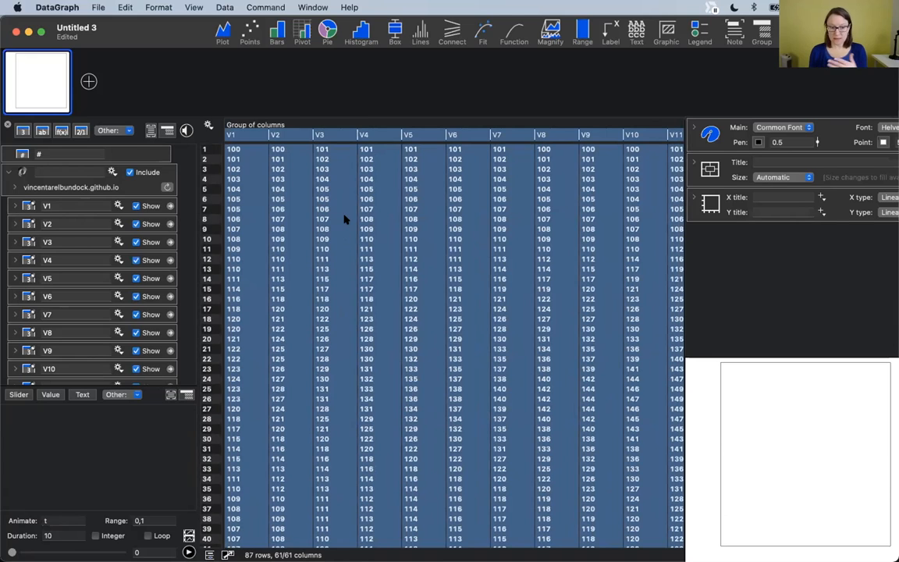
pyautogui.click(209, 125)
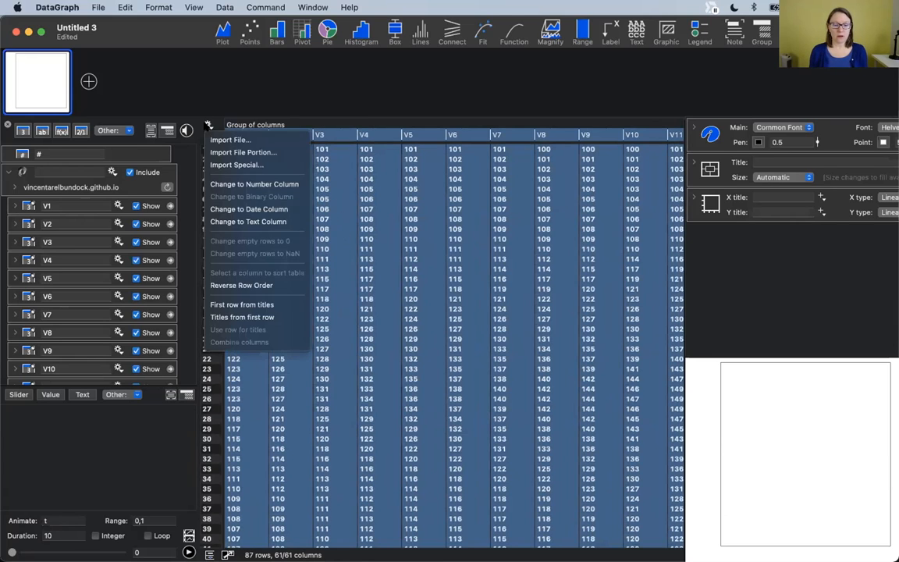
pyautogui.click(282, 184)
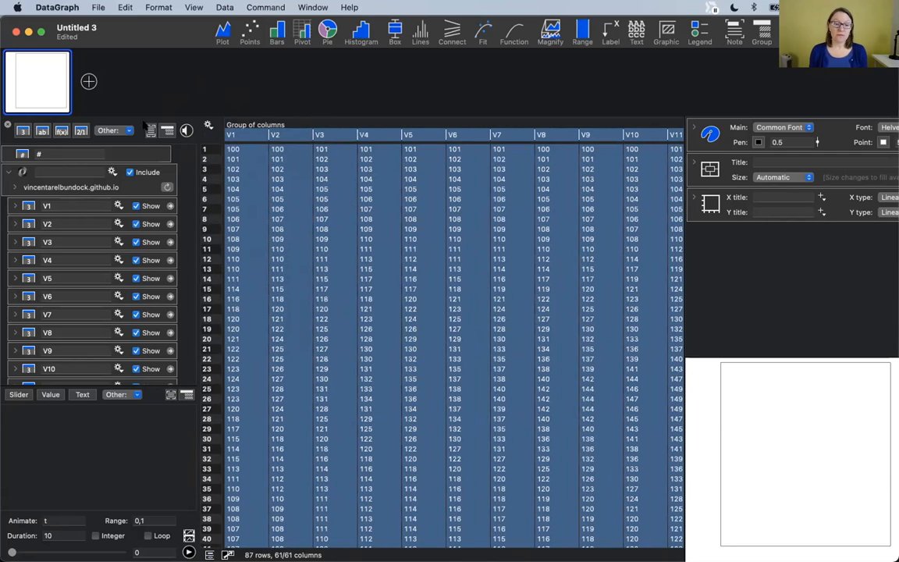
# - Check the column types of the volcano data from V1 onward in the column list and look across the data table
pyautogui.click(208, 125)
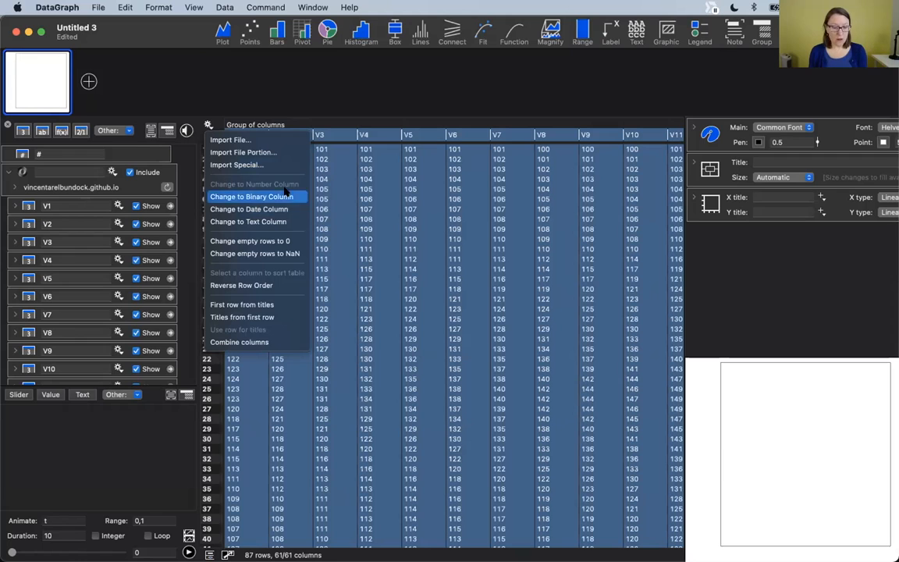
pyautogui.click(373, 187)
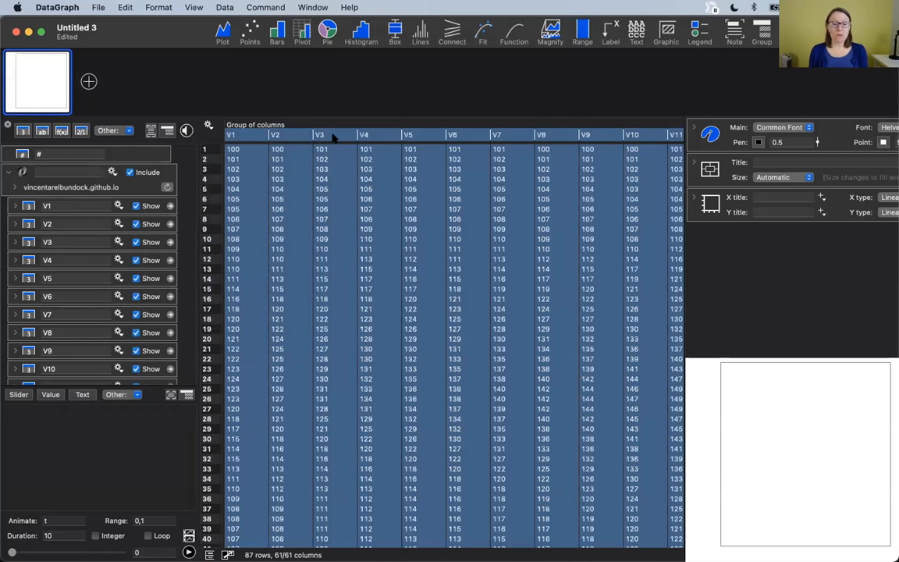
pyautogui.click(334, 137)
pyautogui.click(25, 187)
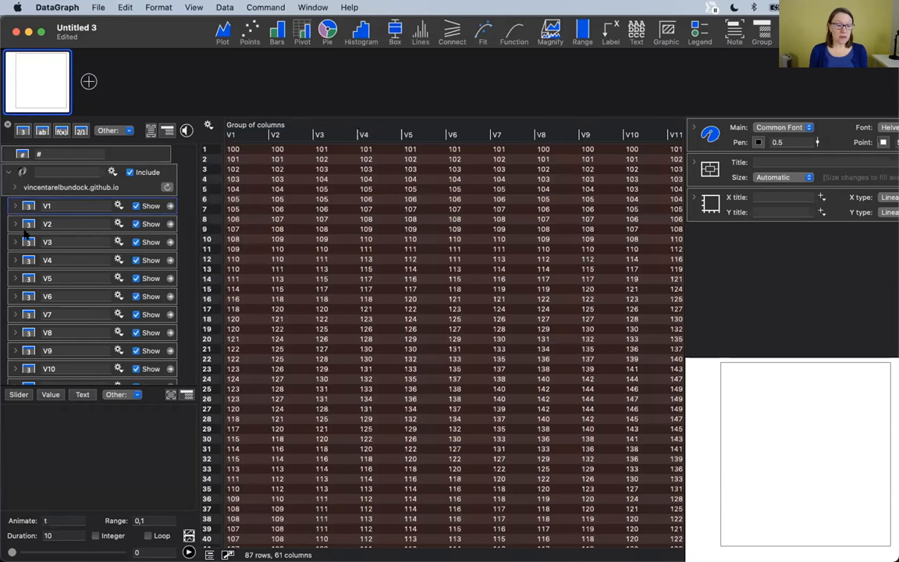
pyautogui.scroll(-10, 24, 278)
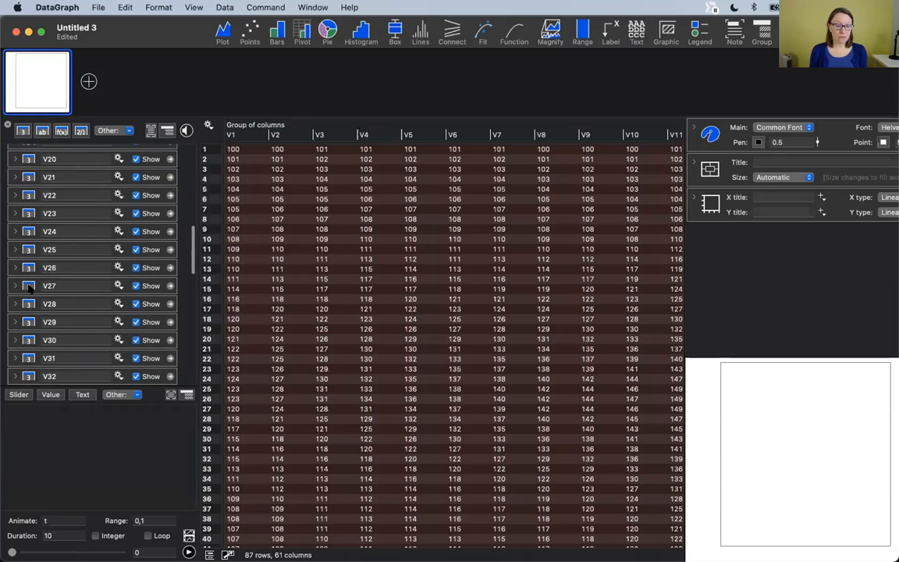
pyautogui.scroll(10, 30, 288)
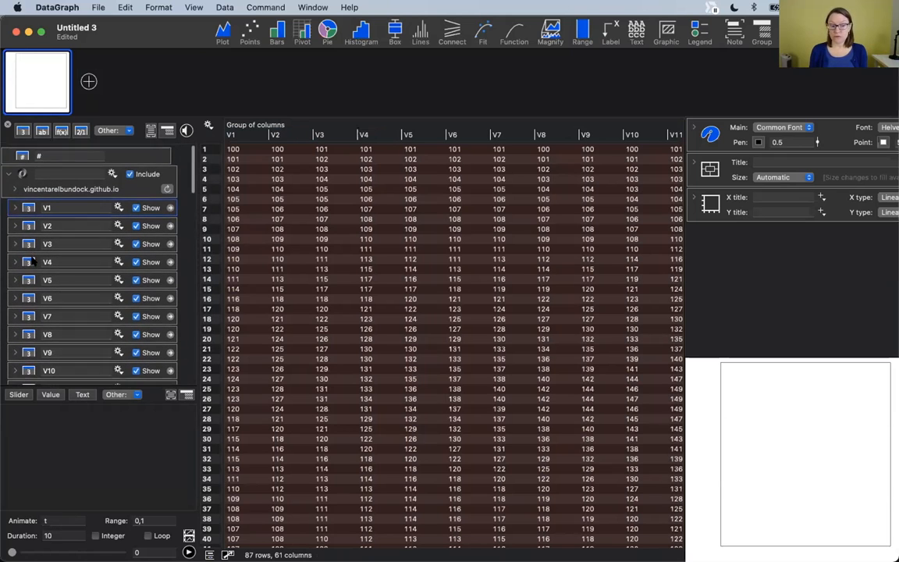
pyautogui.click(27, 224)
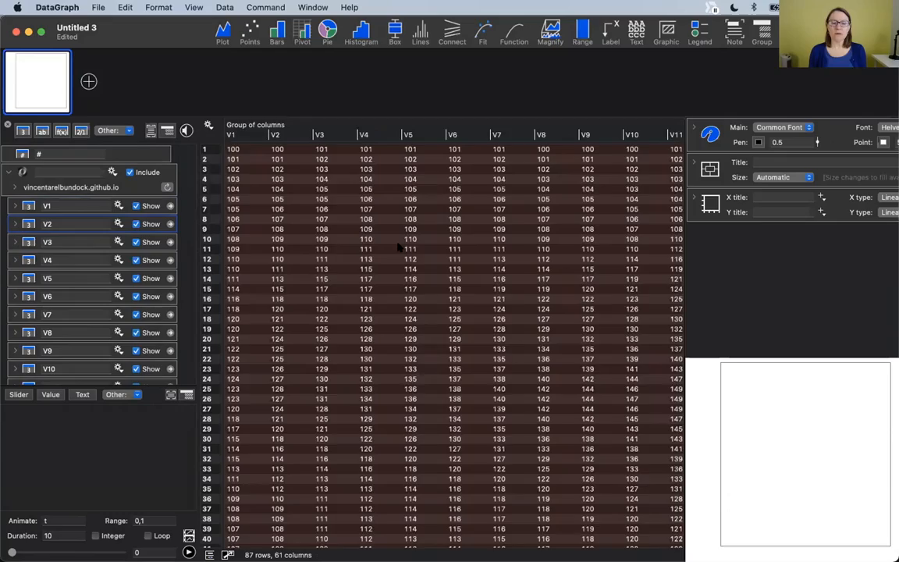
pyautogui.hscroll(15, 398, 246)
pyautogui.hscroll(-15, 398, 247)
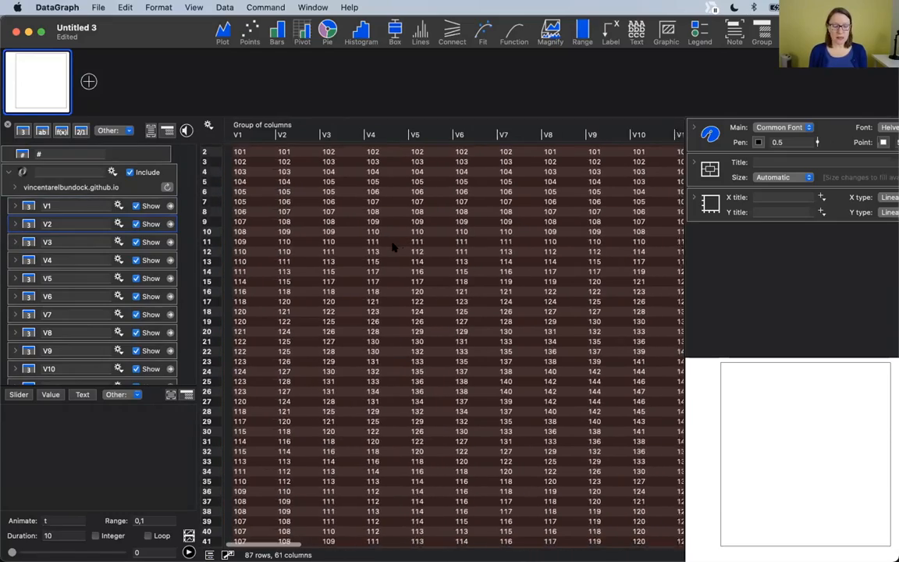
# - Select all the volcano data columns and flatten them into a category column and a value column
pyautogui.click(221, 131)
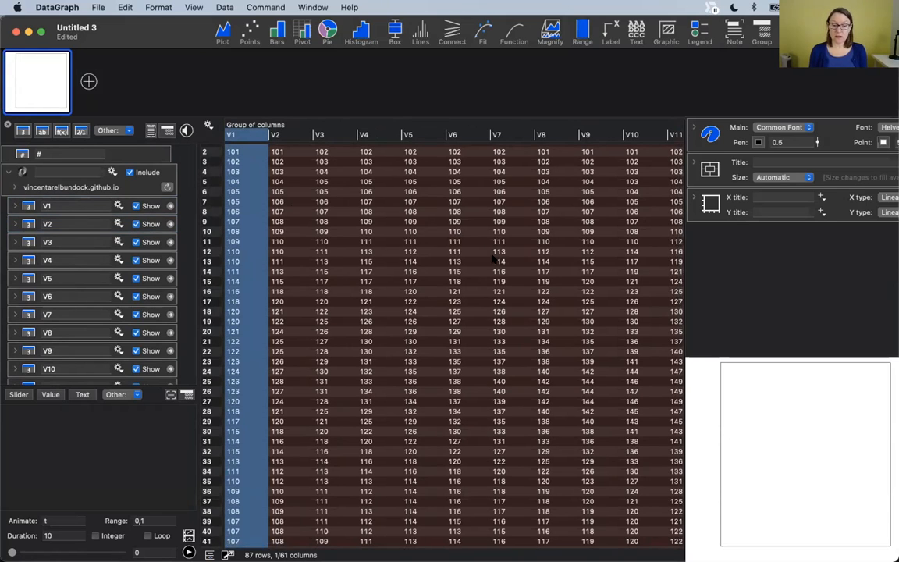
pyautogui.press('super+a')
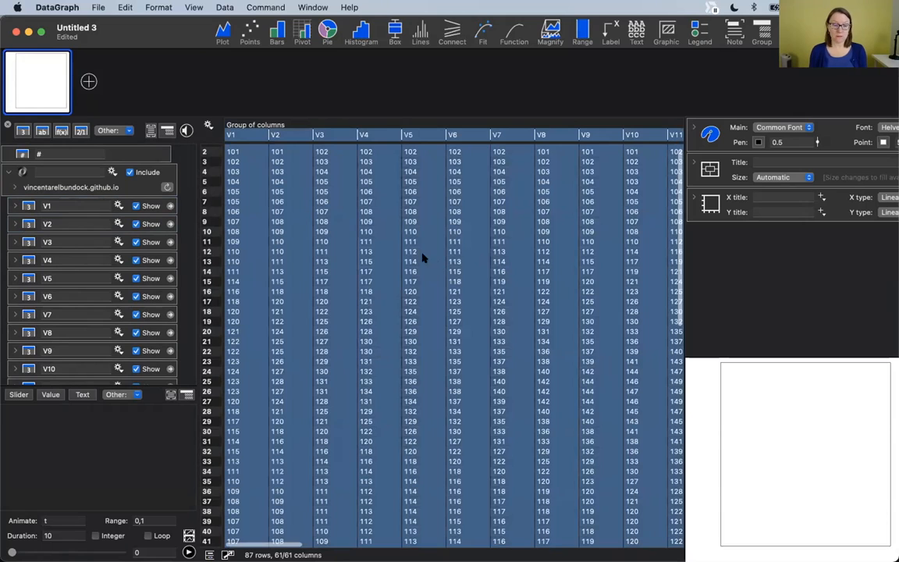
pyautogui.click(225, 7)
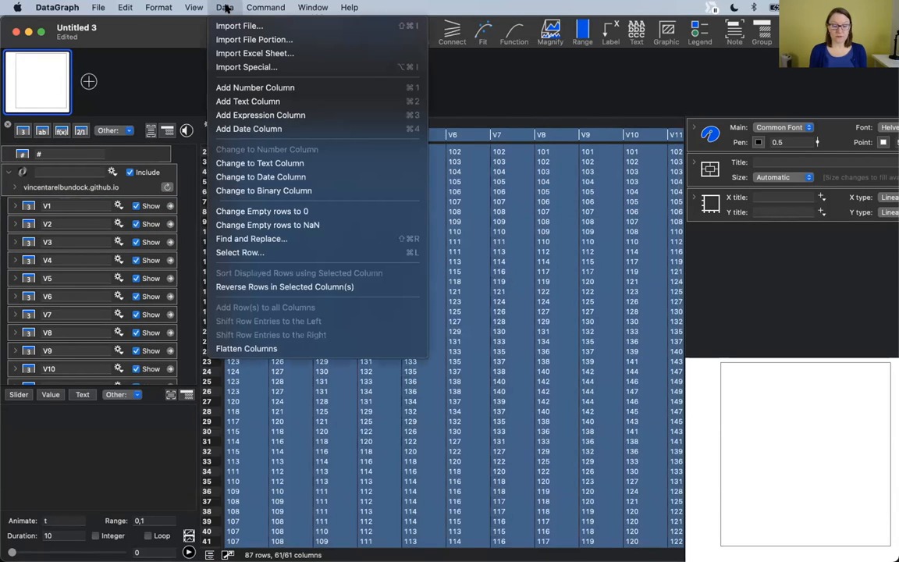
pyautogui.click(258, 349)
# - Widen the Category column in the data table and look down the flattened rows
pyautogui.click(252, 136)
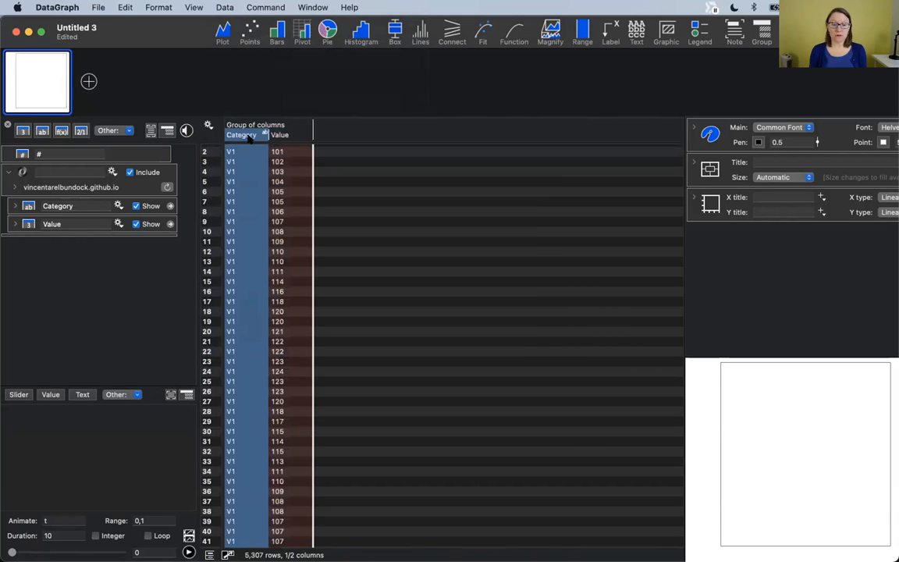
pyautogui.moveTo(267, 135); pyautogui.dragTo(294, 134)
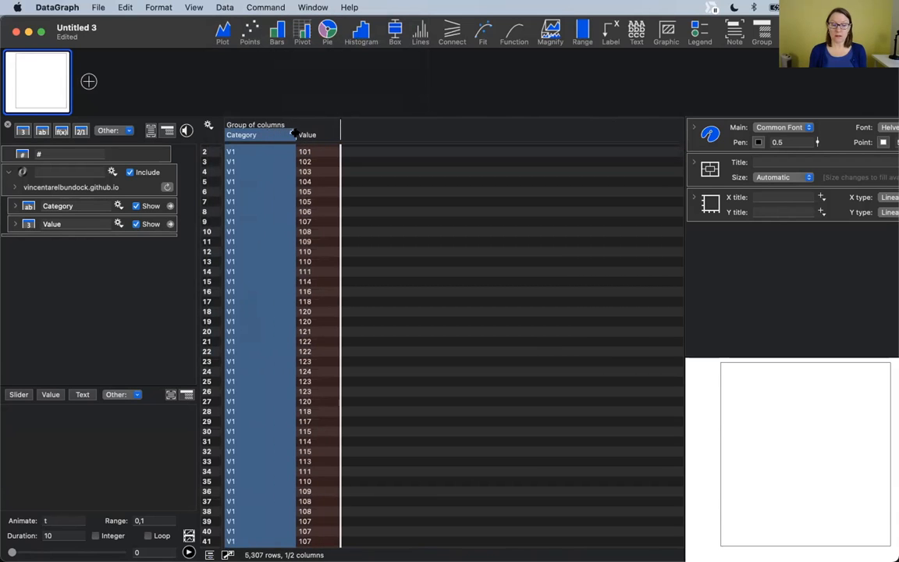
pyautogui.scroll(-10, 274, 400)
pyautogui.scroll(-12, 273, 401)
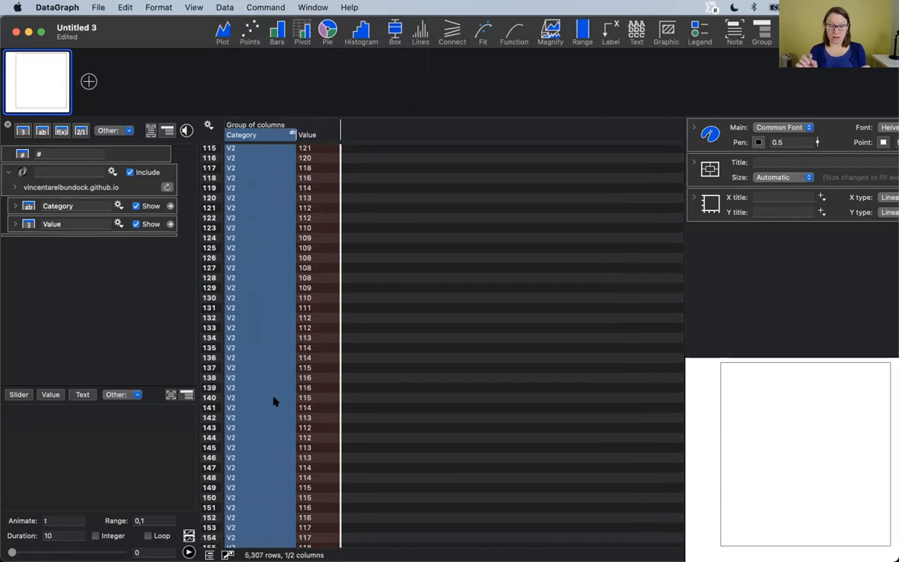
# - Create a histogram of the Value column and widen the graph area
pyautogui.click(303, 135)
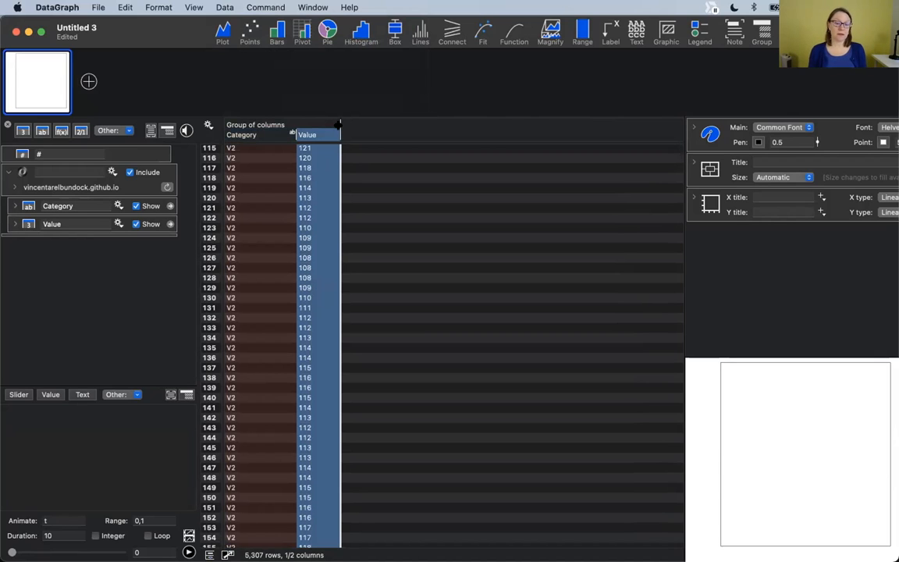
pyautogui.scroll(15, 247, 274)
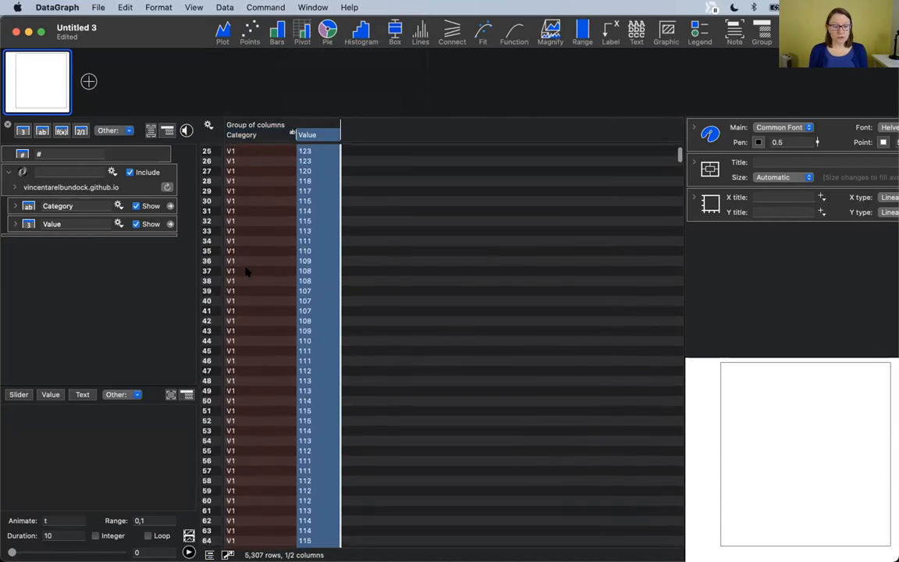
pyautogui.scroll(3, 246, 271)
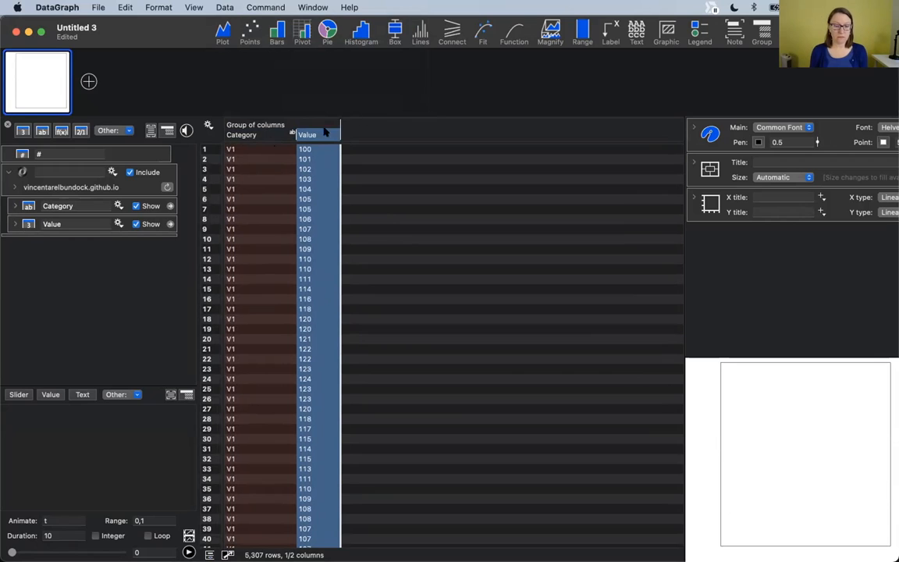
pyautogui.click(361, 35)
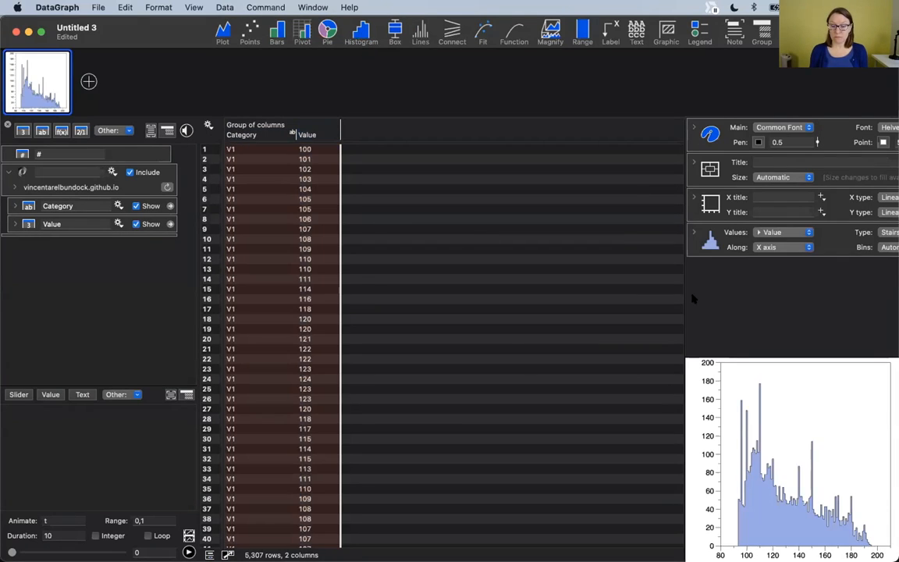
pyautogui.moveTo(681, 292); pyautogui.dragTo(506, 296)
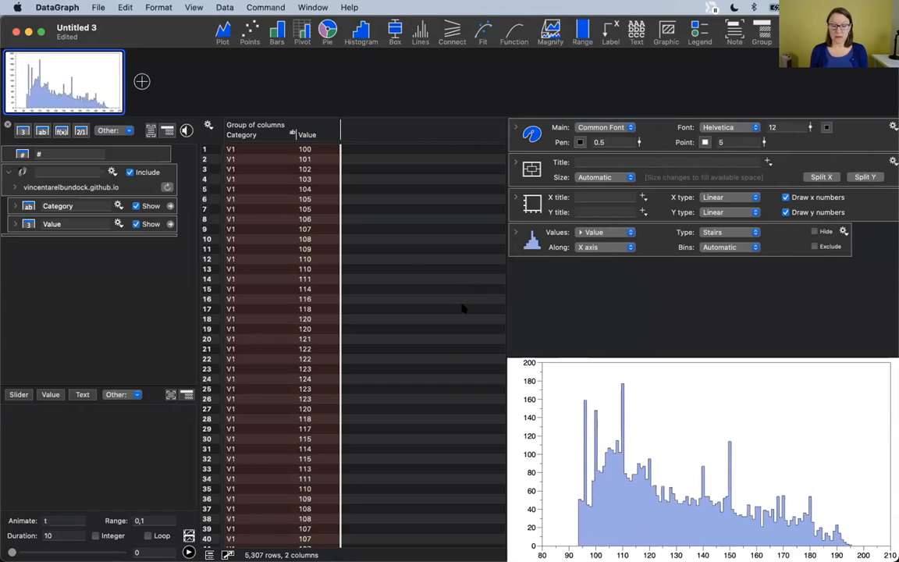
# - Preview the distribution and summary statistics of the Value column in a QuickGraph, and close the preview
pyautogui.click(316, 134)
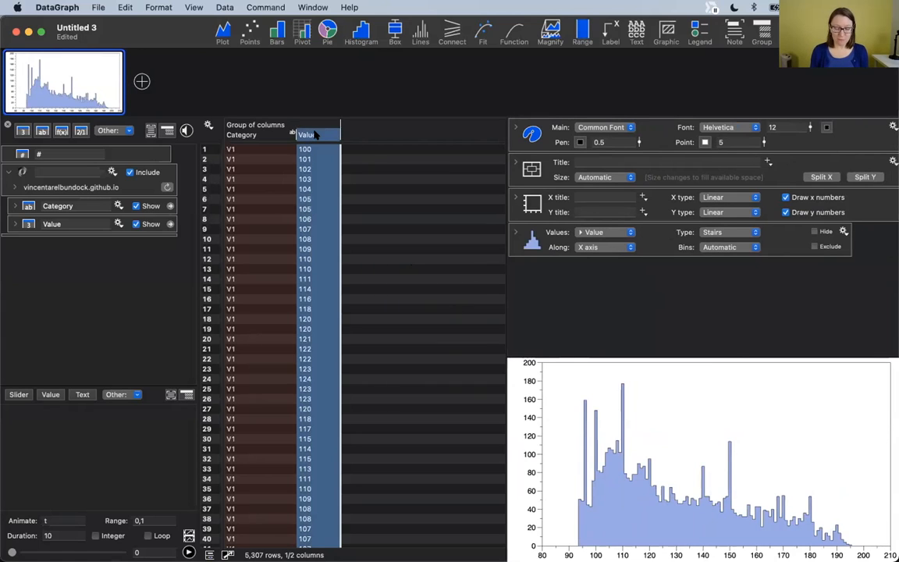
pyautogui.press('space')
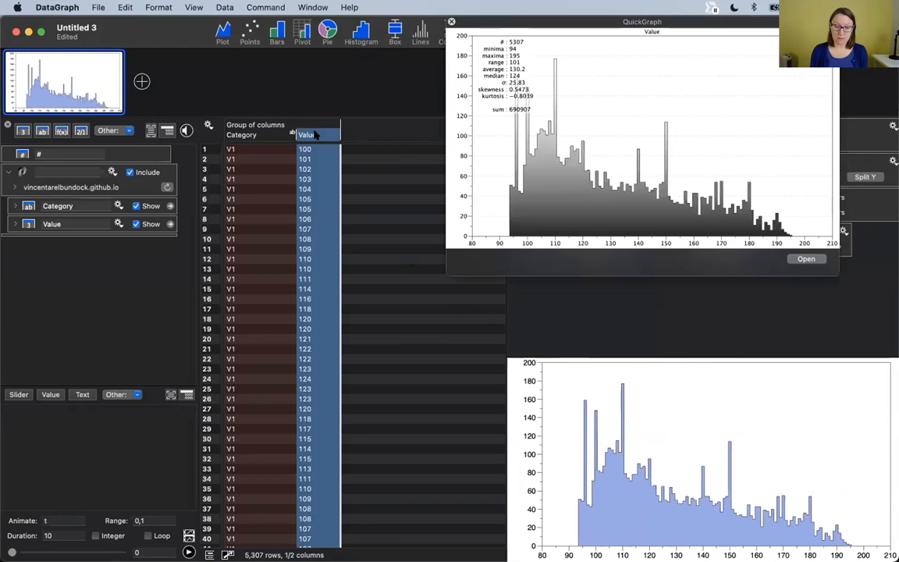
pyautogui.click(686, 22)
pyautogui.moveTo(686, 21); pyautogui.dragTo(683, 118)
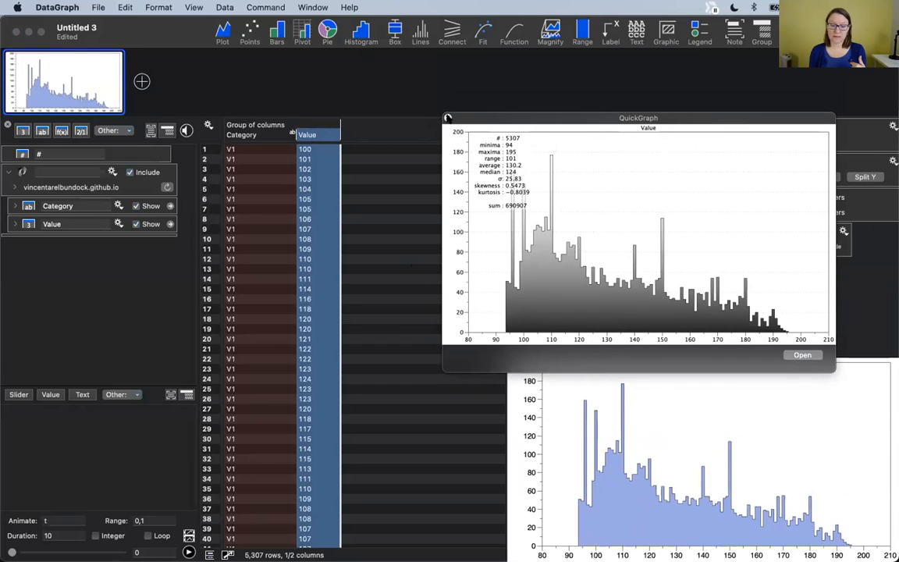
pyautogui.click(448, 118)
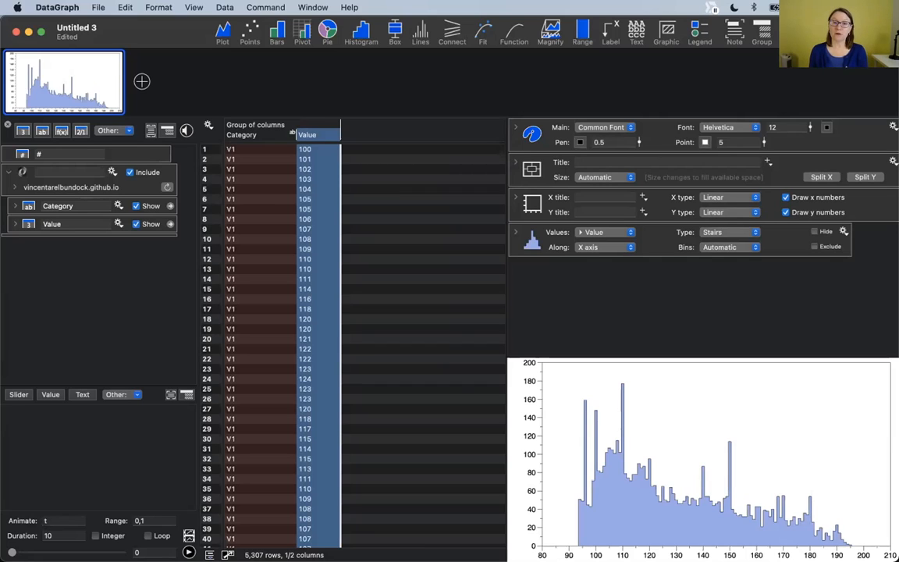
pyautogui.click(375, 318)
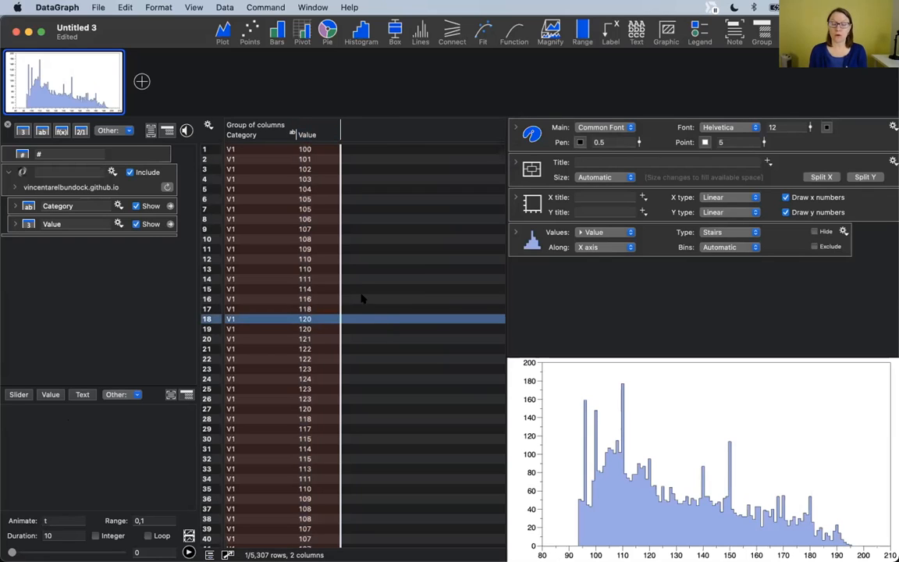
# - Expand the link settings of the volcano group, create its missing columns again and look across the data table
pyautogui.click(14, 187)
pyautogui.scroll(1, 72, 300)
pyautogui.scroll(7, 71, 297)
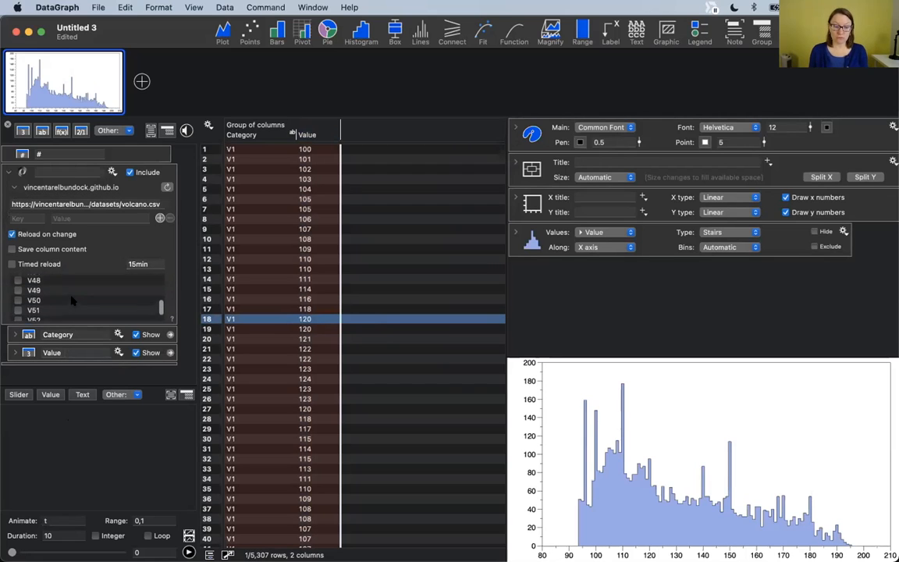
pyautogui.scroll(3, 73, 292)
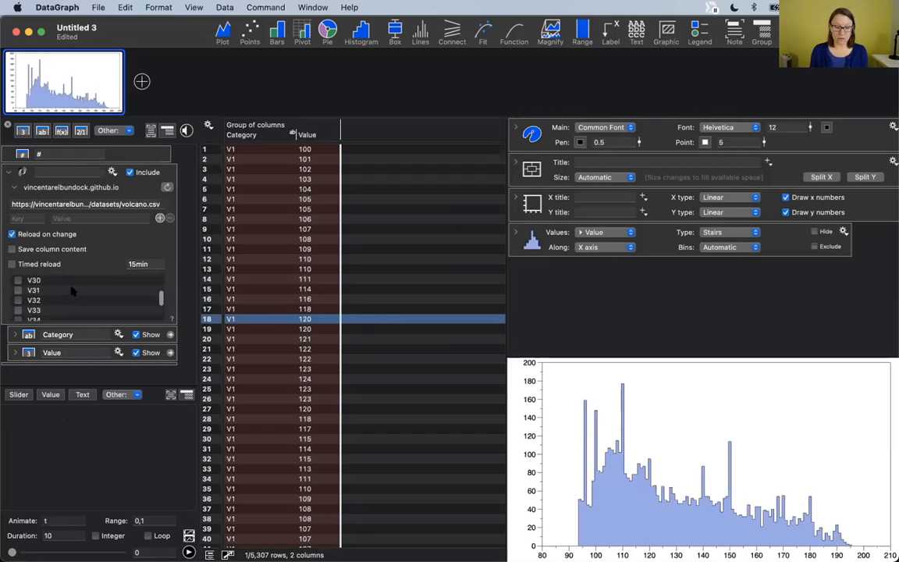
pyautogui.click(111, 171)
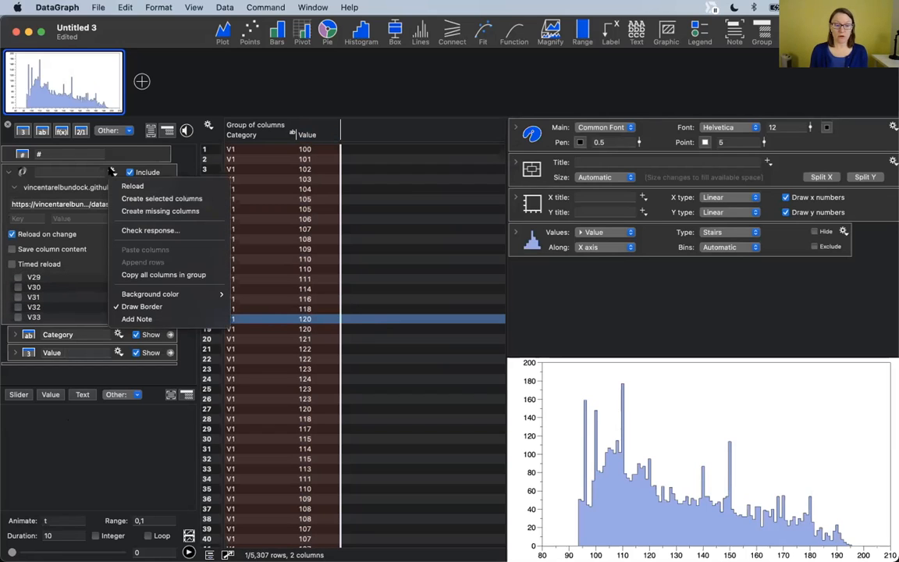
pyautogui.click(189, 212)
pyautogui.hscroll(15, 413, 246)
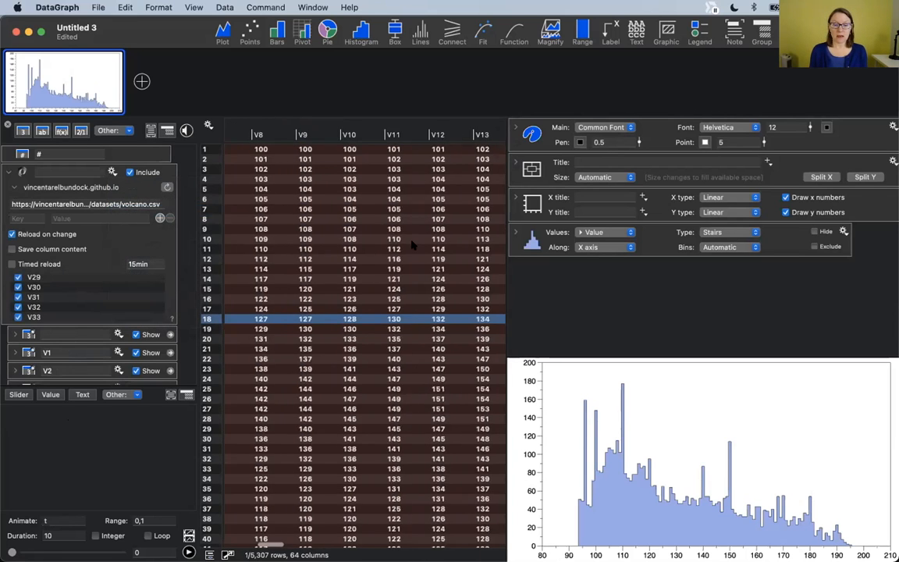
pyautogui.hscroll(10, 414, 247)
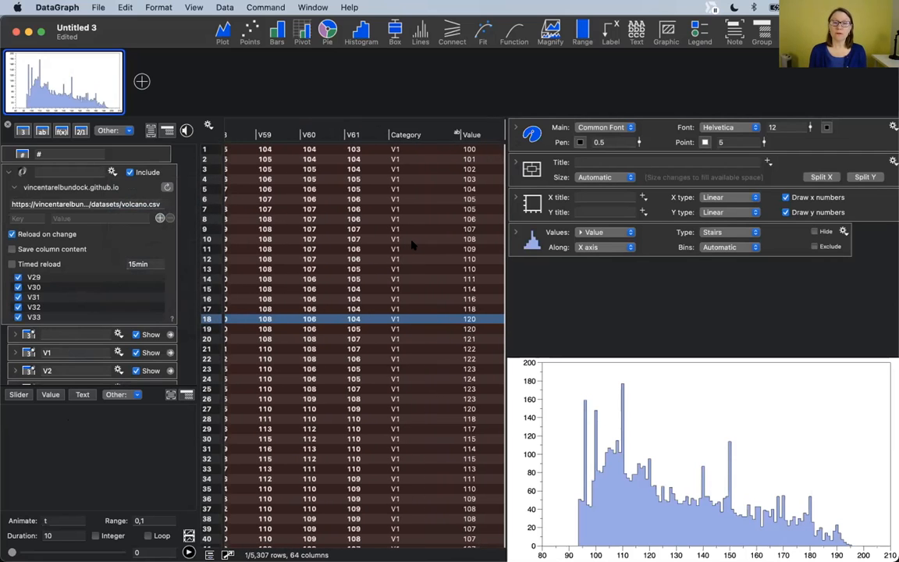
# - Move the flattened Category and Value columns out of the linked volcano group, placing them directly below it
pyautogui.scroll(-5, 117, 293)
pyautogui.scroll(-10, 171, 270)
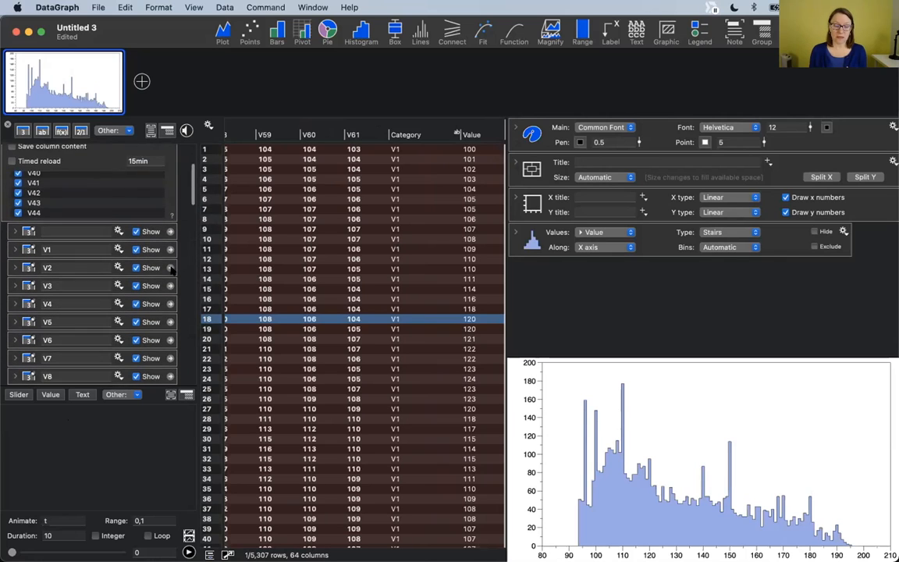
pyautogui.scroll(-5, 171, 271)
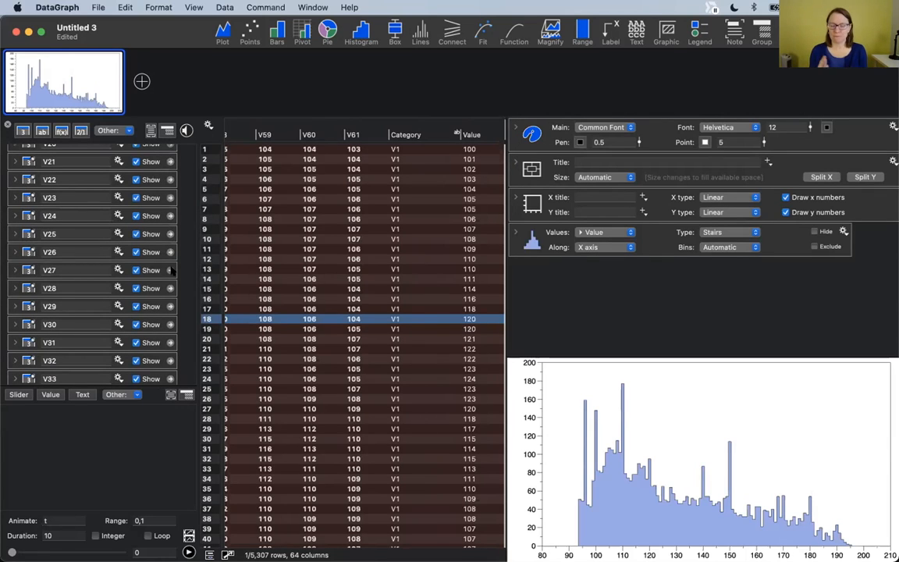
pyautogui.scroll(15, 134, 235)
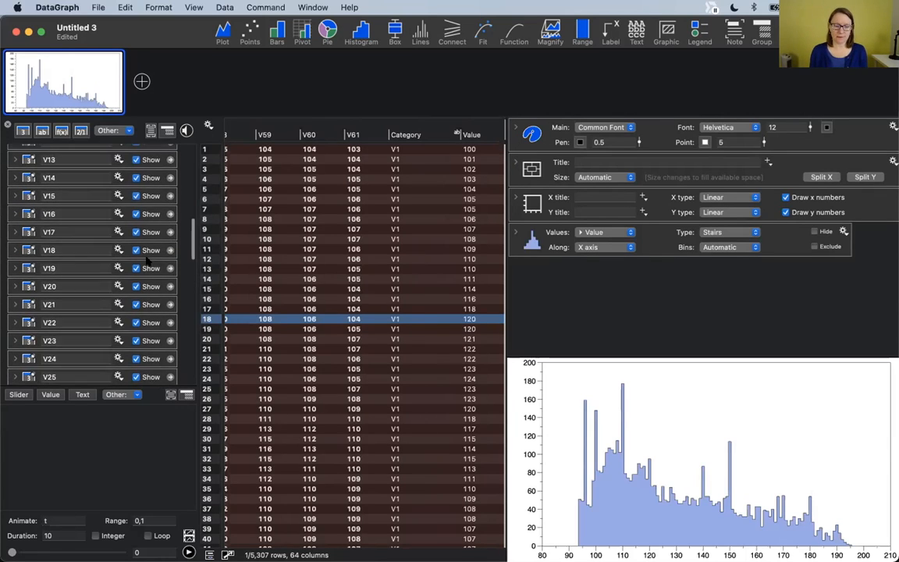
pyautogui.scroll(-15, 147, 261)
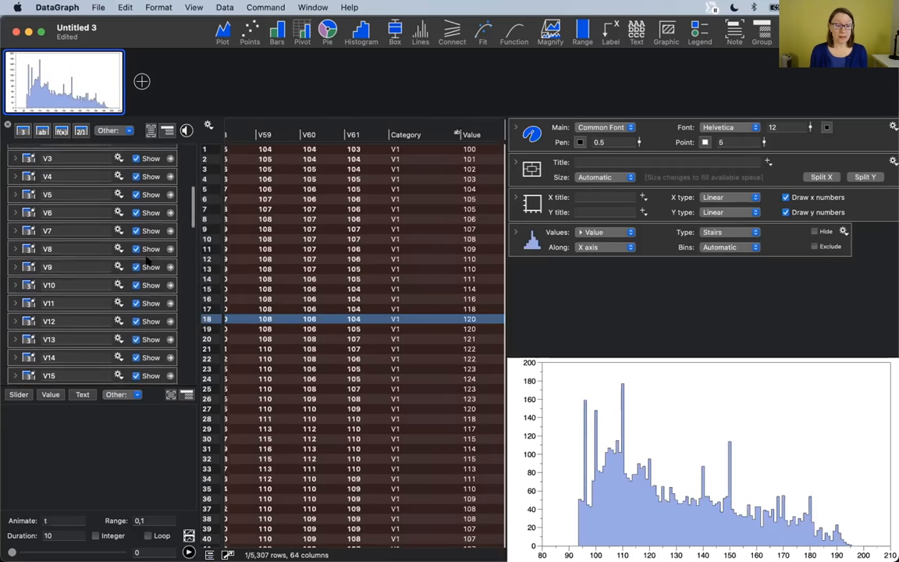
pyautogui.scroll(-10, 148, 260)
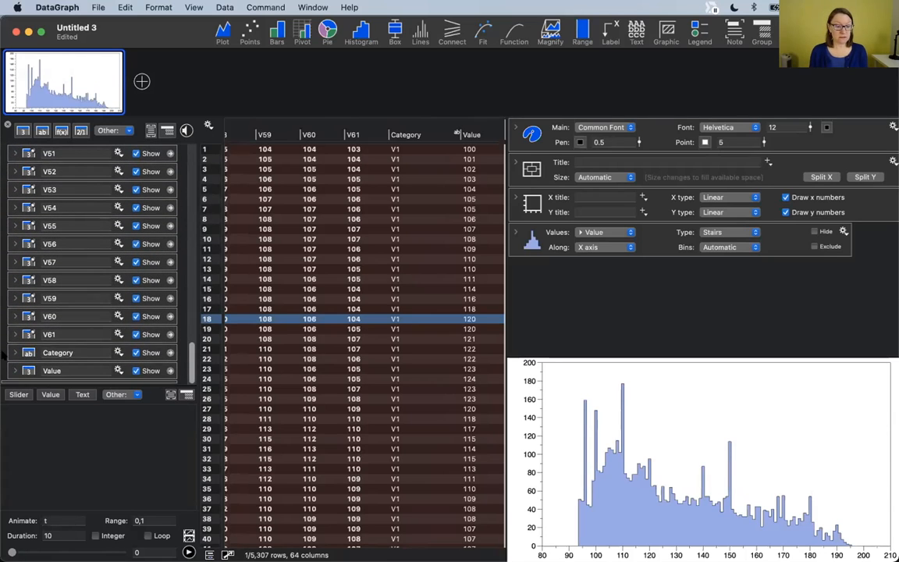
pyautogui.moveTo(4, 352); pyautogui.dragTo(33, 346)
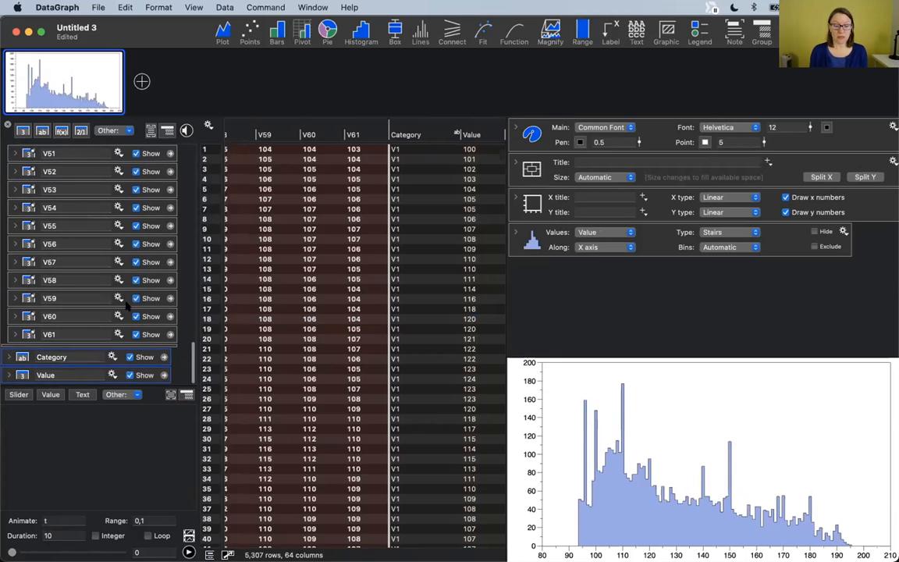
pyautogui.scroll(15, 76, 253)
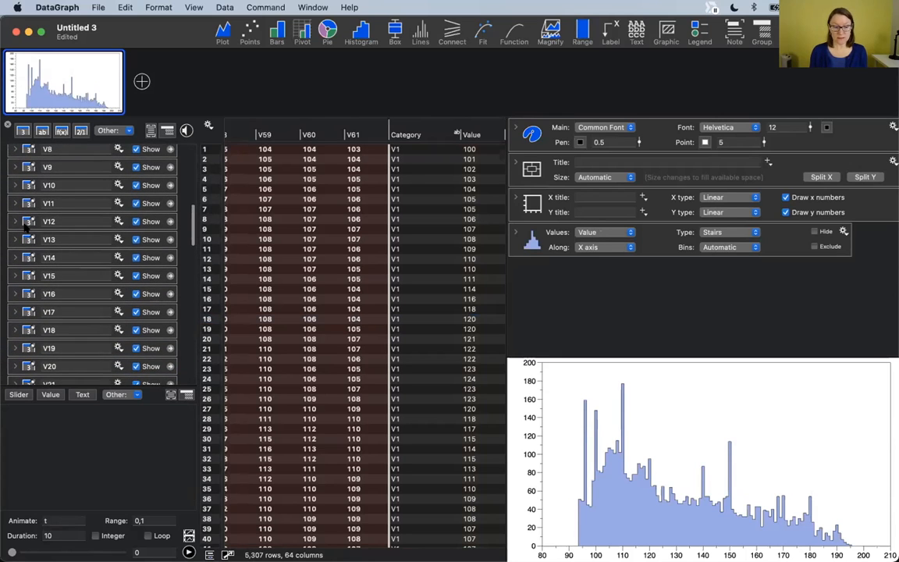
# - Collapse the linked volcano group, put the Category and Value columns into a group named Flat, and exclude the linked group from the table
pyautogui.scroll(10, 26, 221)
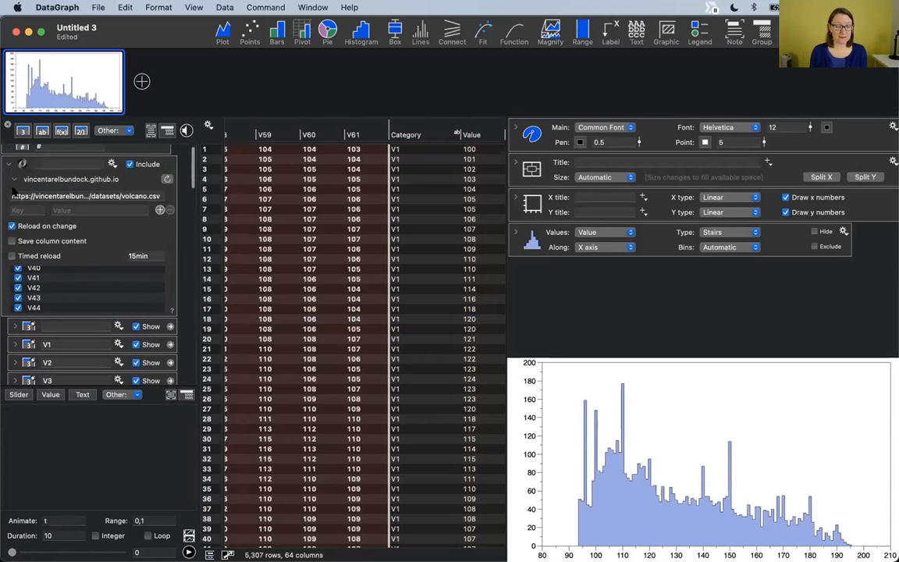
pyautogui.click(7, 163)
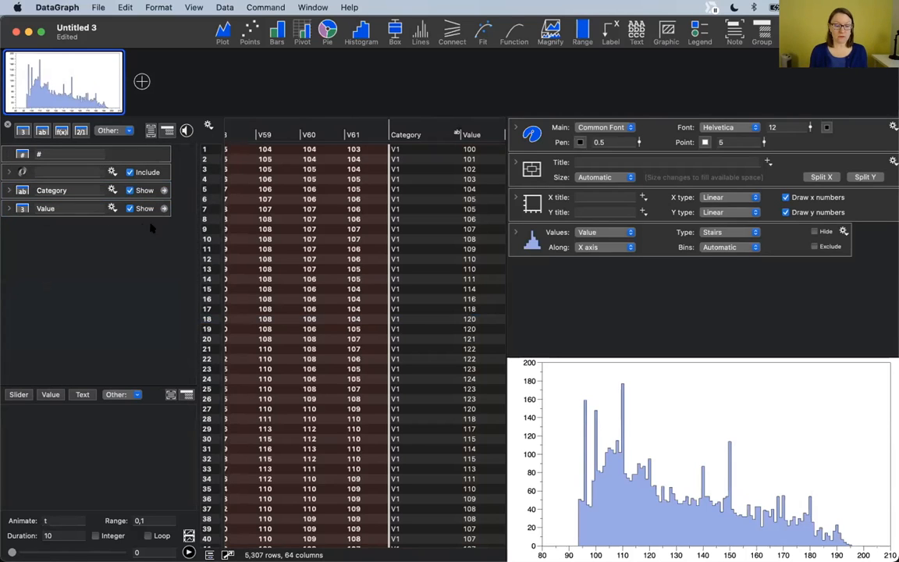
pyautogui.moveTo(178, 222); pyautogui.dragTo(152, 185)
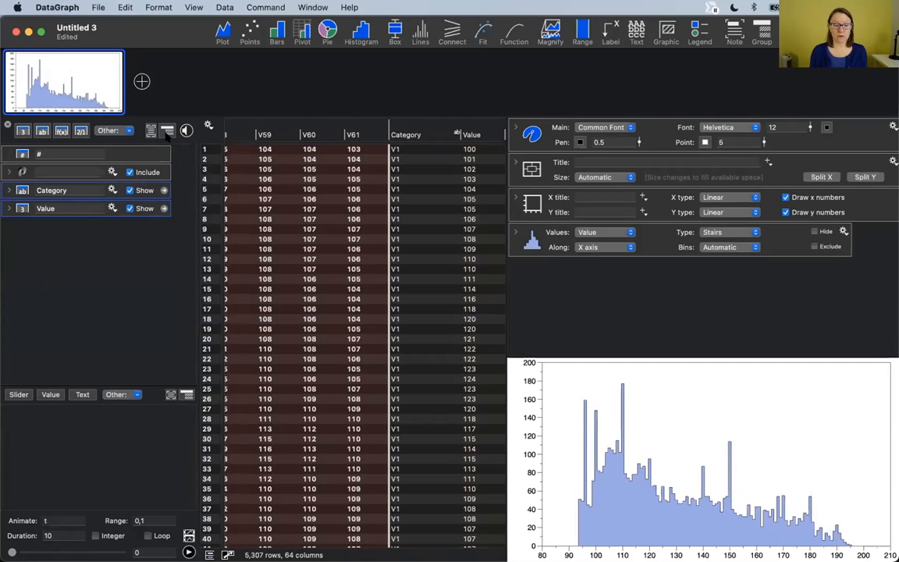
pyautogui.click(167, 132)
pyautogui.write('Fa')
pyautogui.press('BackSpace')
pyautogui.write('lat')
pyautogui.press('Return')
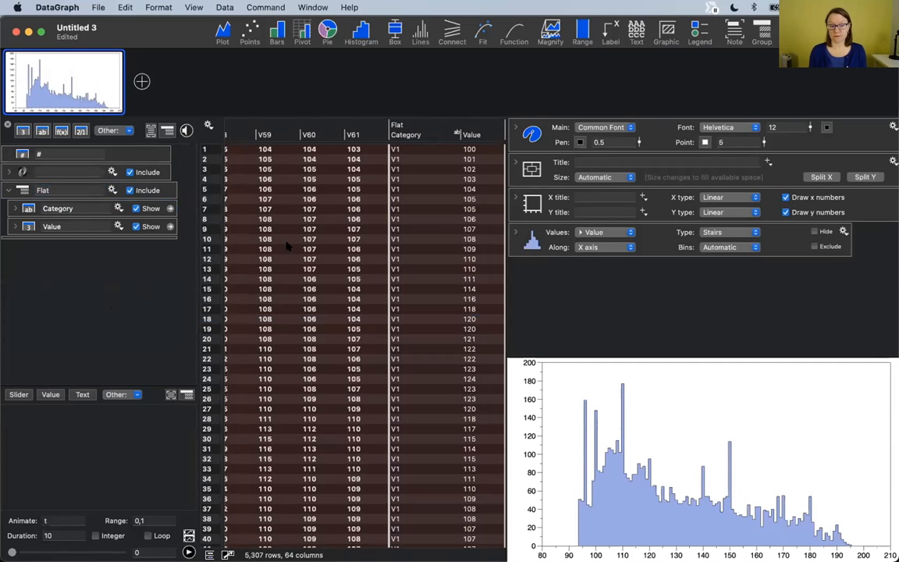
pyautogui.click(142, 173)
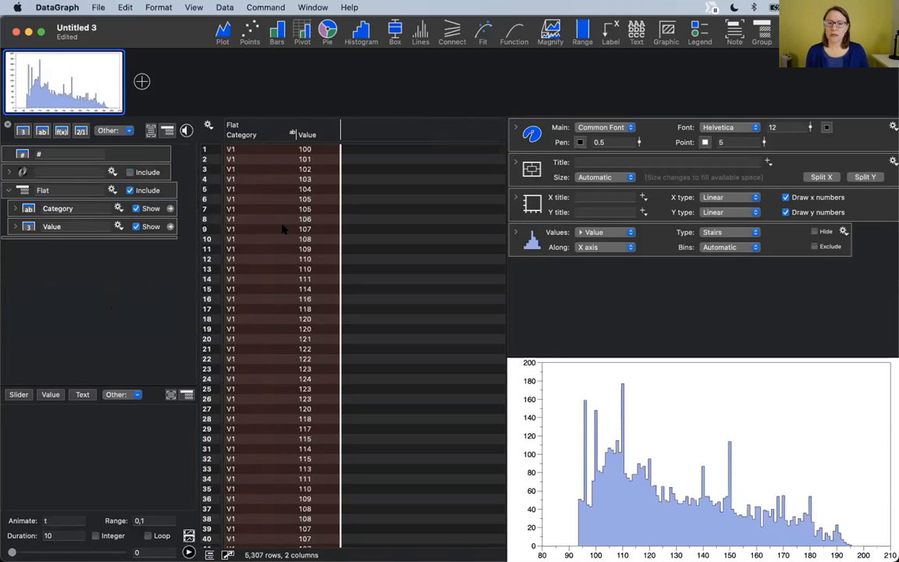
# - Widen the graph area and title the histogram's x axis Value and its y axis Count
pyautogui.moveTo(502, 308); pyautogui.dragTo(473, 308)
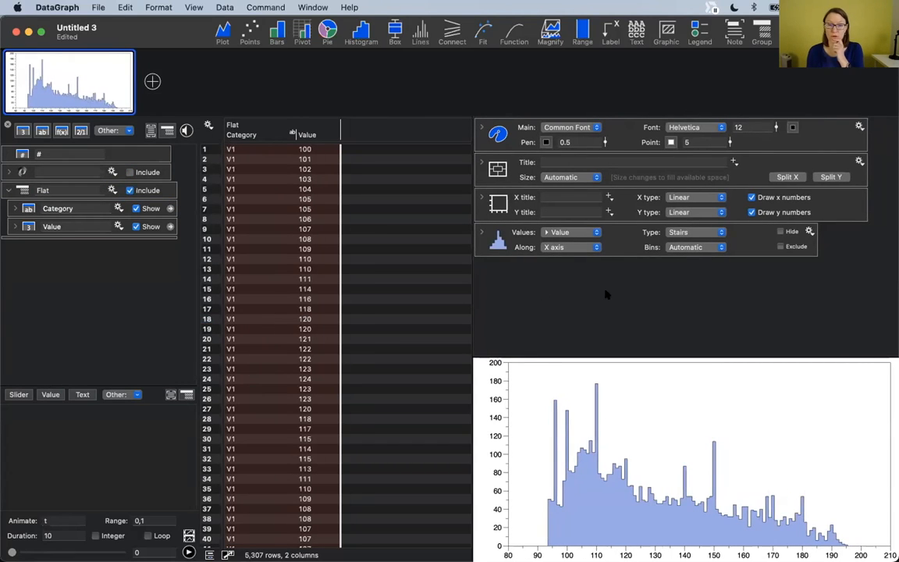
pyautogui.click(563, 197)
pyautogui.write('Value')
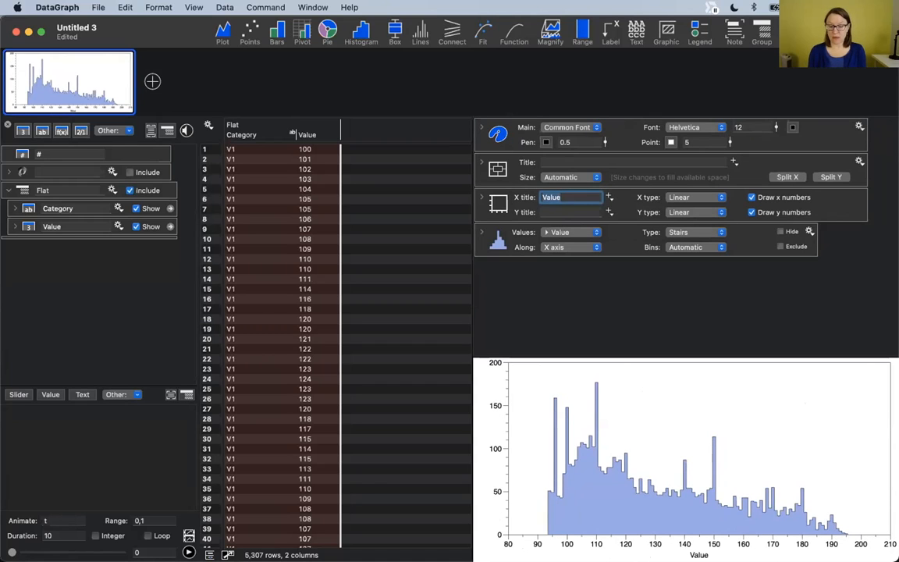
pyautogui.click(569, 209)
pyautogui.write('Count')
pyautogui.press('Return')
pyautogui.click(605, 284)
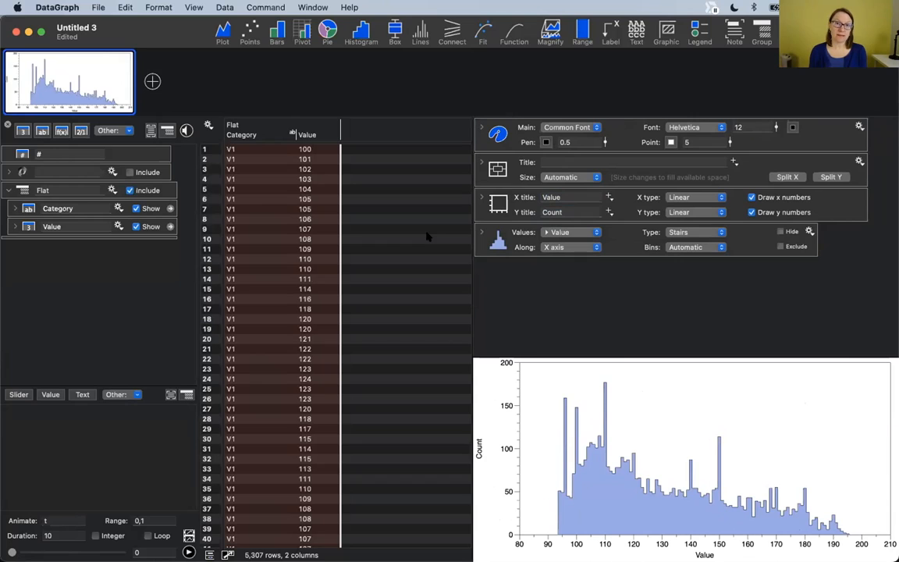
# - Add a second, blank graph to the document and add a Scalar Field command to it
pyautogui.click(153, 82)
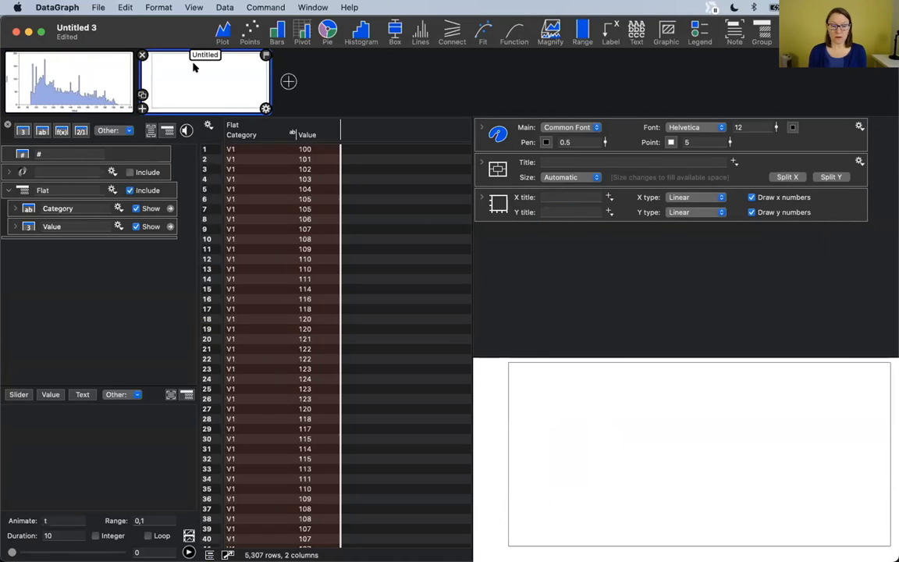
pyautogui.click(267, 7)
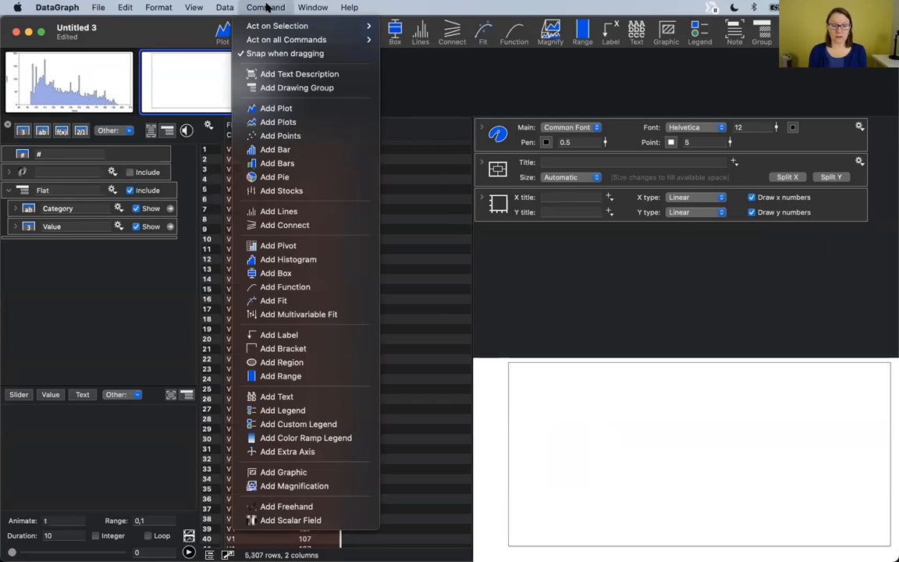
pyautogui.click(286, 521)
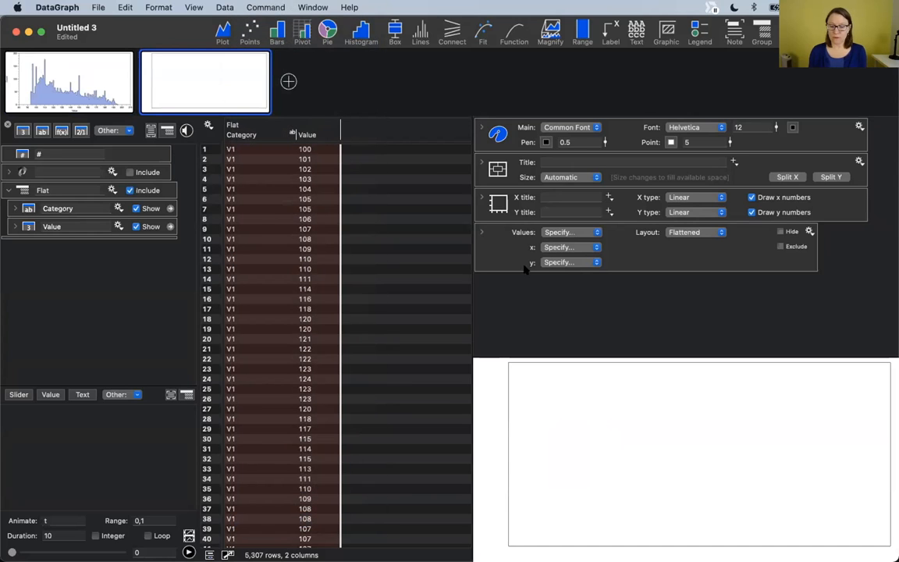
pyautogui.click(501, 250)
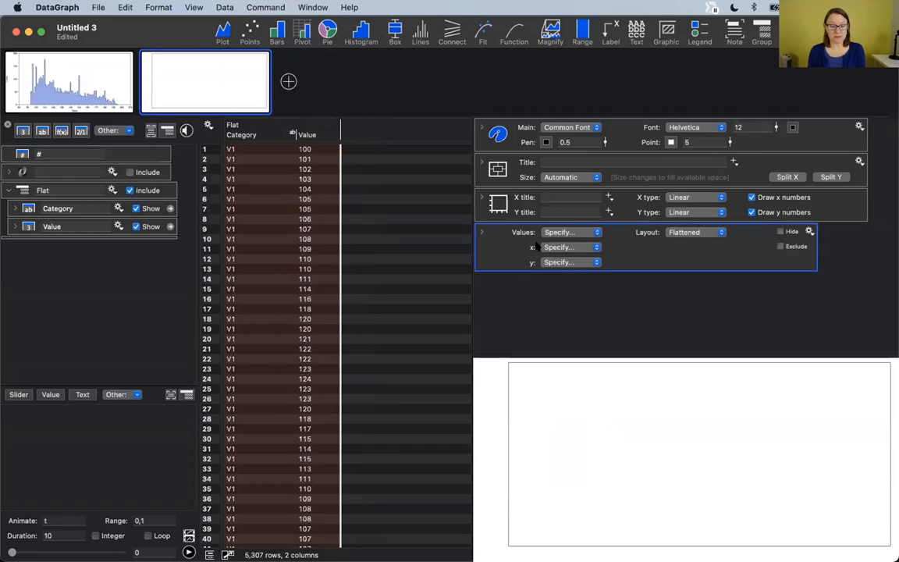
# - Set the scalar field's layout to Uniform Row, pointing out the Category and Value columns and the origin and size settings
pyautogui.click(312, 132)
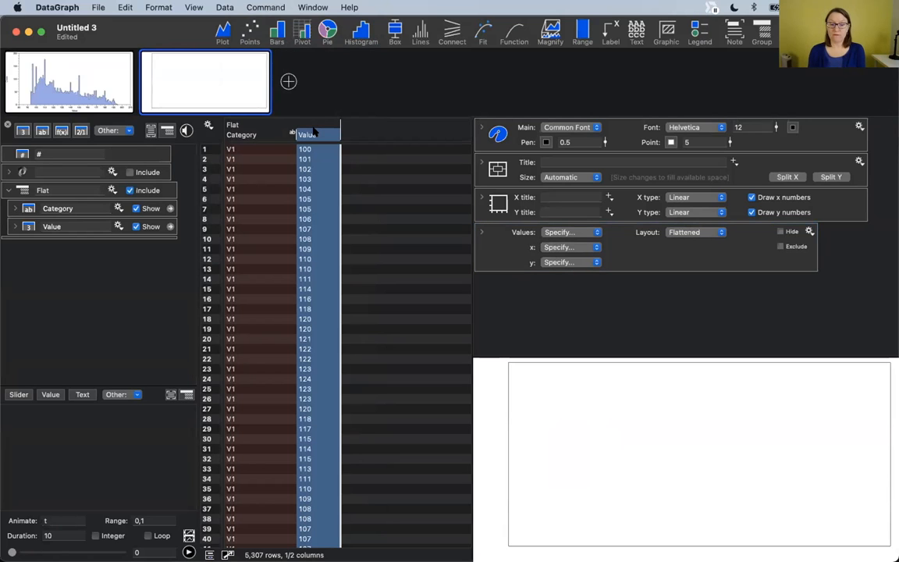
pyautogui.click(248, 135)
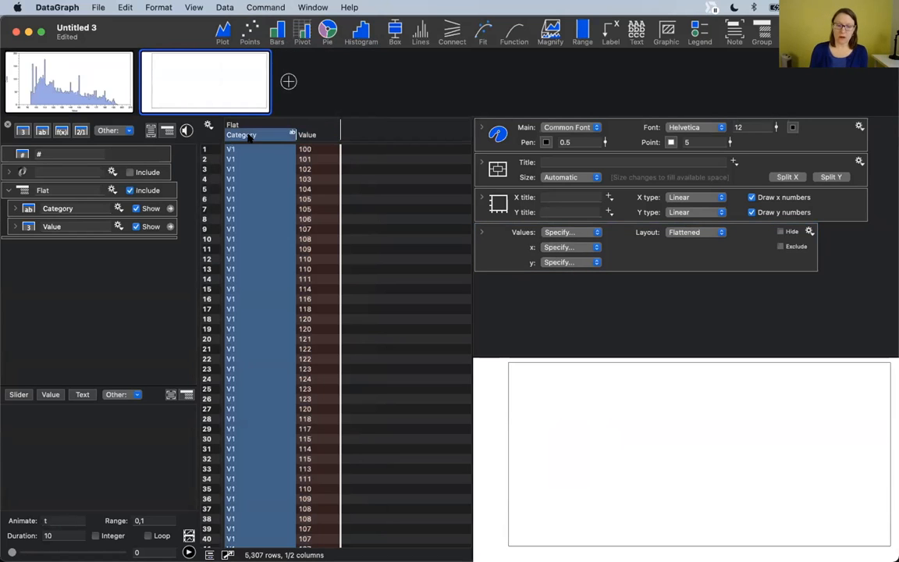
pyautogui.click(316, 134)
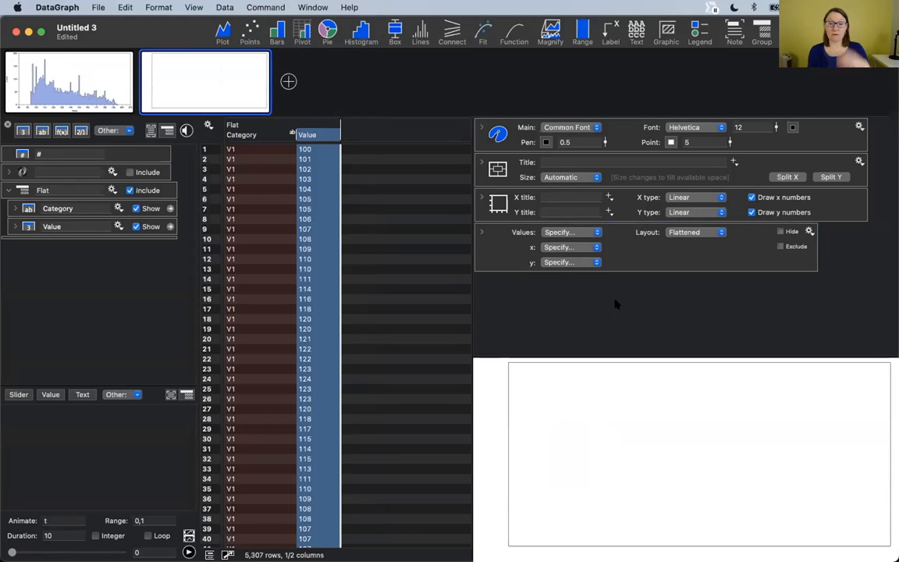
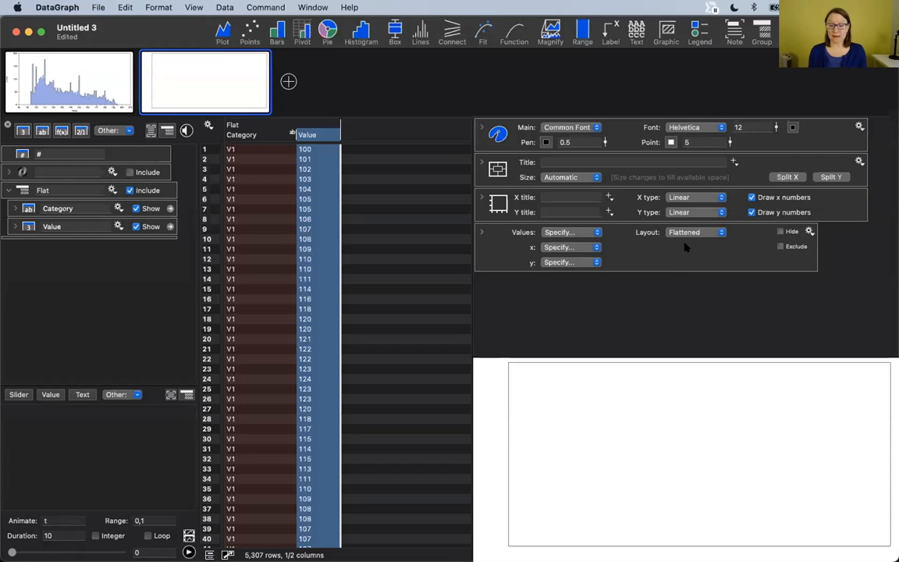
pyautogui.click(505, 250)
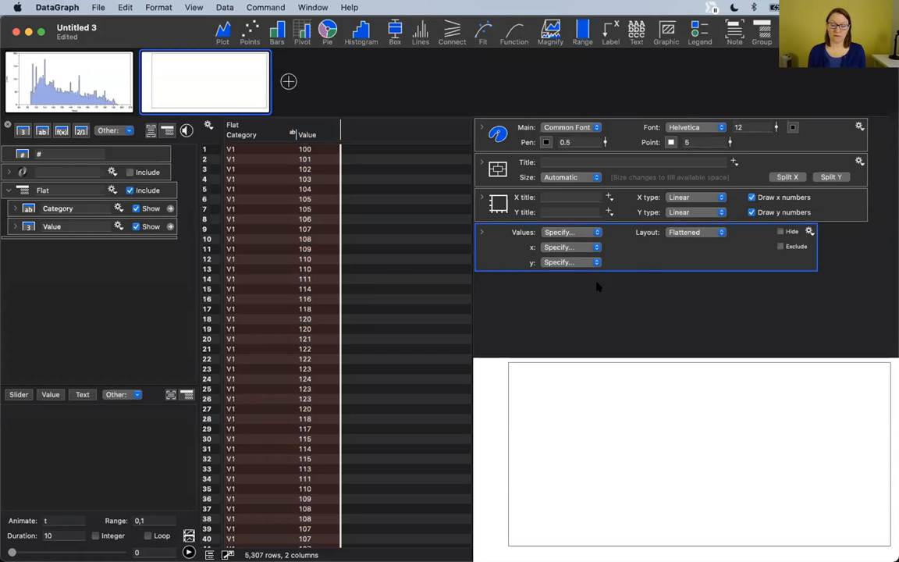
pyautogui.click(684, 233)
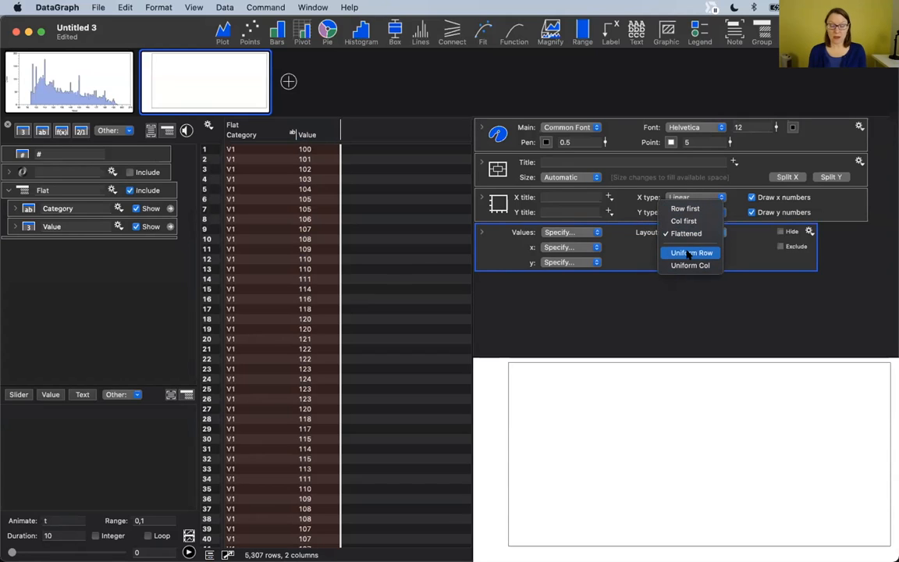
pyautogui.click(688, 251)
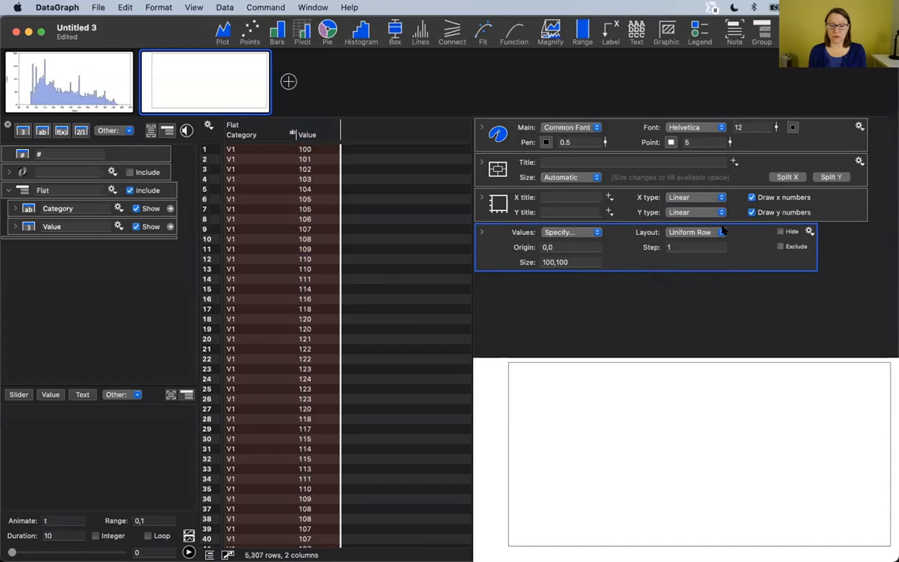
pyautogui.moveTo(557, 248); pyautogui.dragTo(502, 249)
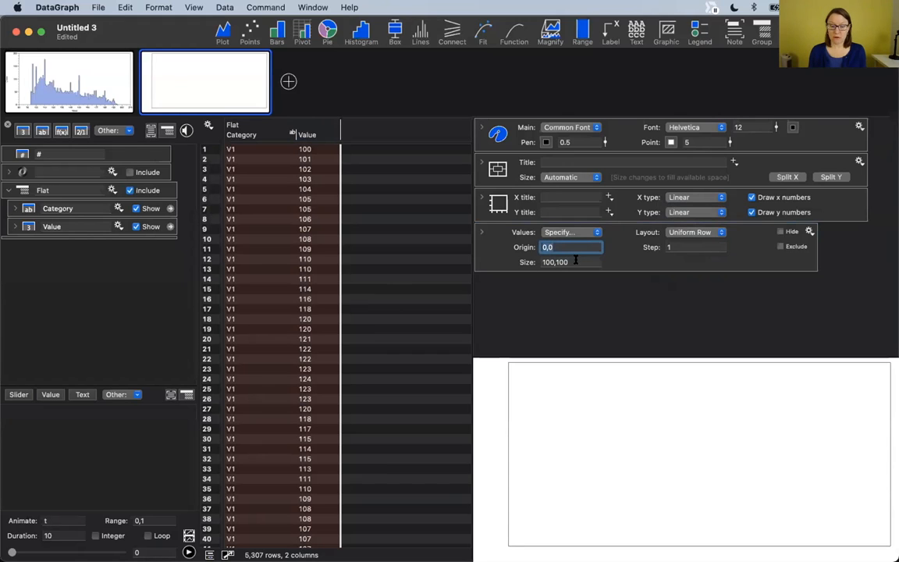
pyautogui.moveTo(575, 261); pyautogui.dragTo(512, 263)
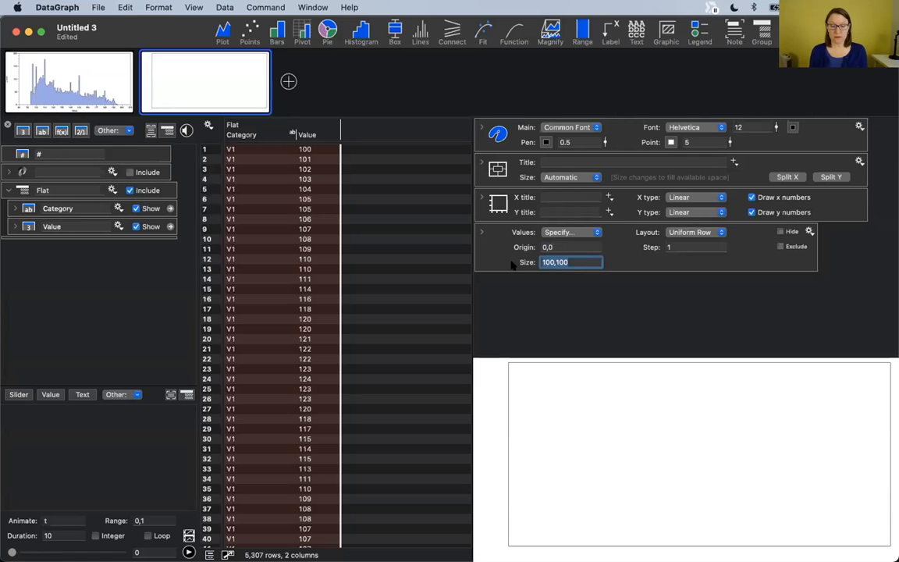
# - Locate the last V1 row in the Flat data and set the first size value of the scalar field to 87
pyautogui.click(307, 131)
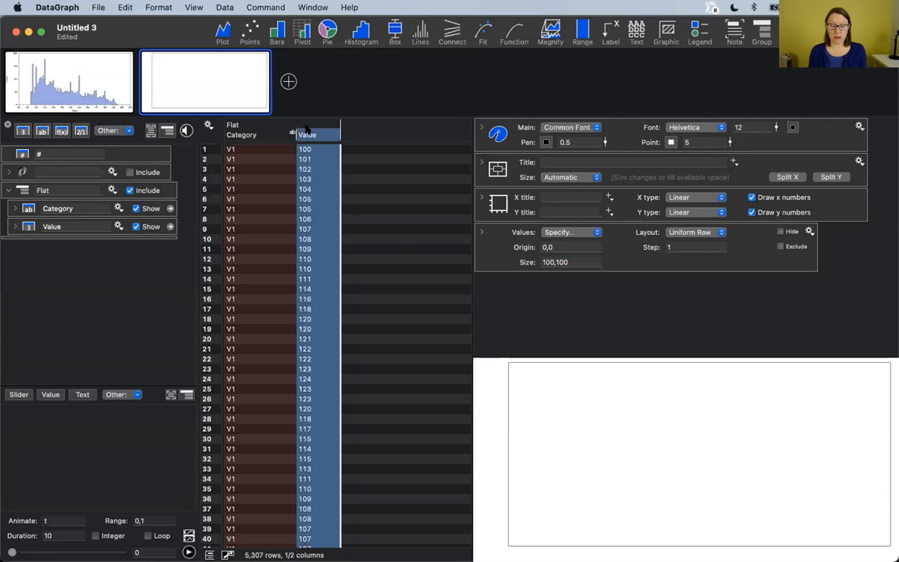
pyautogui.scroll(-5, 301, 377)
pyautogui.scroll(-15, 301, 378)
pyautogui.scroll(2, 301, 378)
pyautogui.click(249, 320)
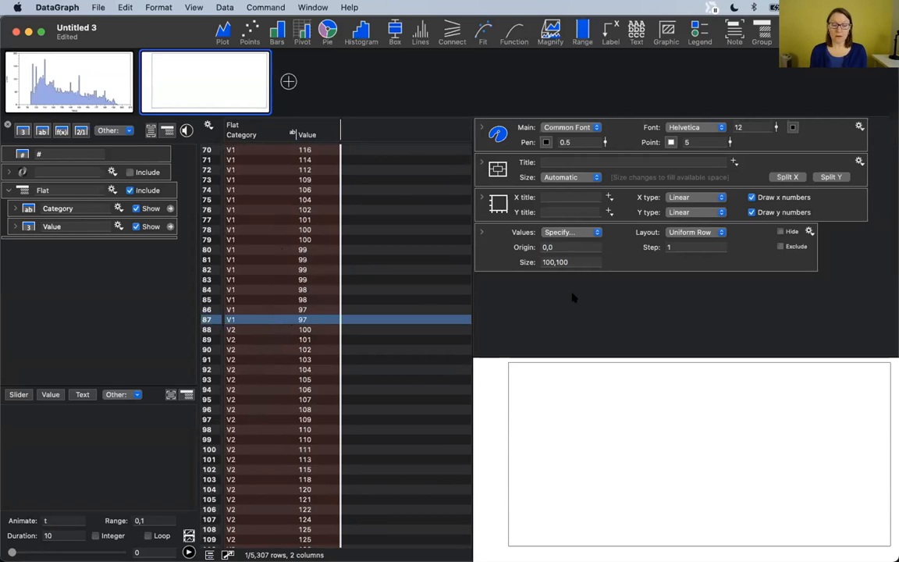
pyautogui.moveTo(555, 262); pyautogui.dragTo(507, 260)
pyautogui.write('87')
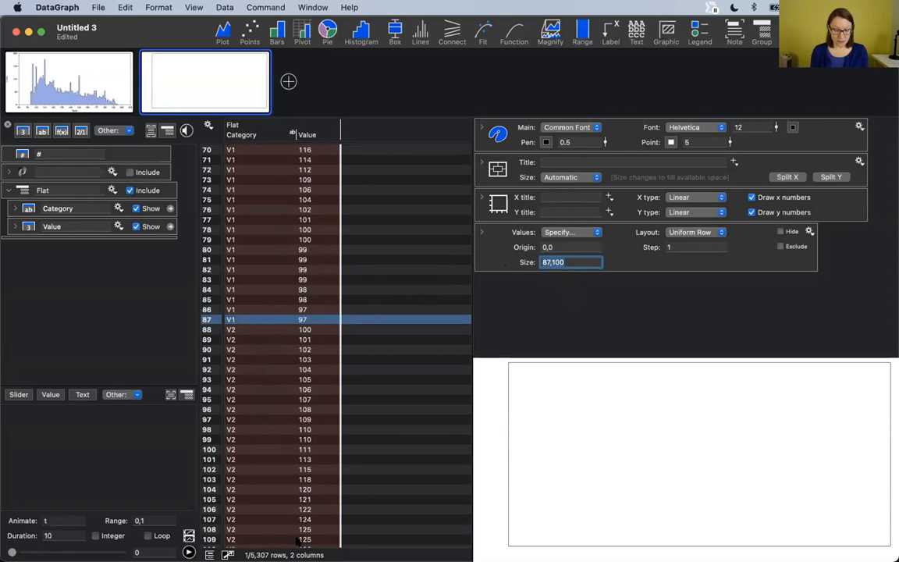
# - Set the second size value of the scalar field to the expression 5307/87
pyautogui.press('BackSpace')
pyautogui.press('BackSpace')
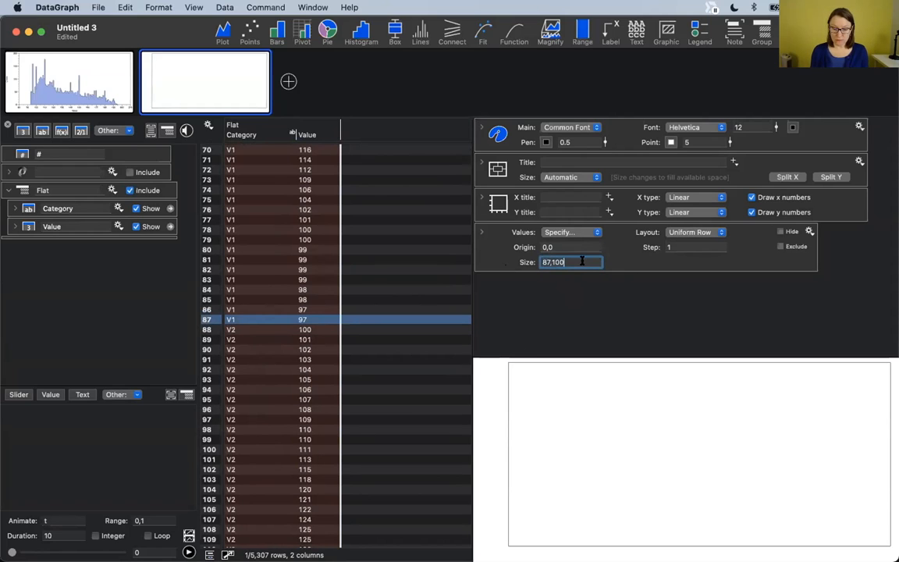
pyautogui.press('BackSpace')
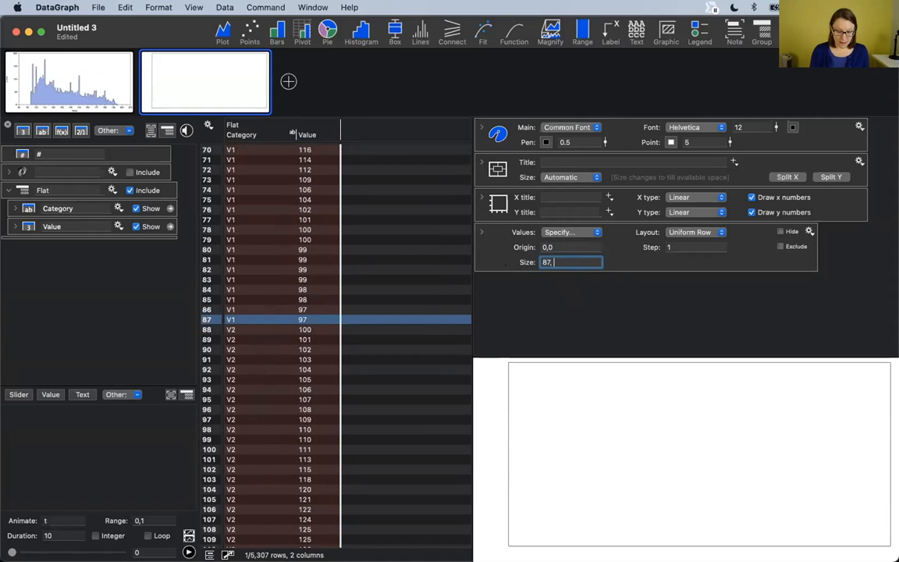
pyautogui.write('5307')
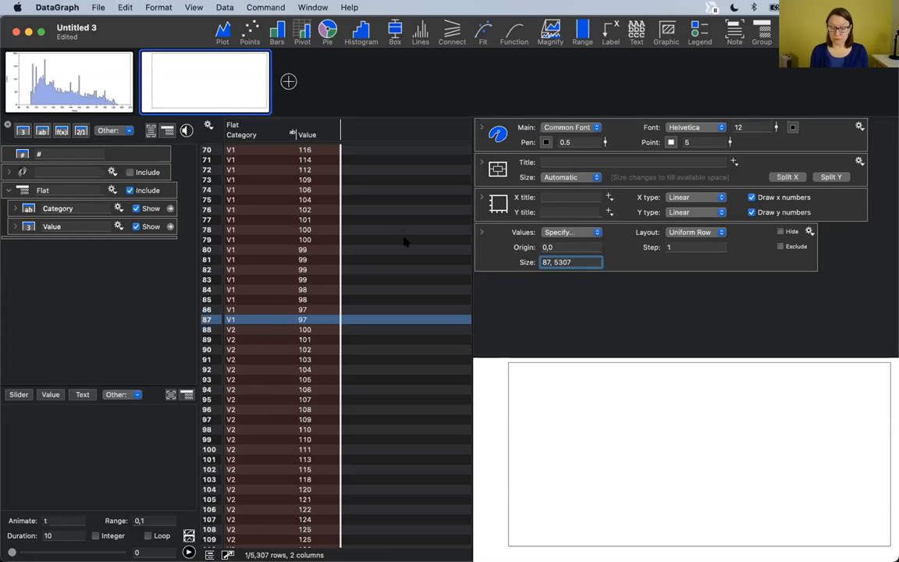
pyautogui.write('/87')
pyautogui.press('Return')
pyautogui.click(526, 294)
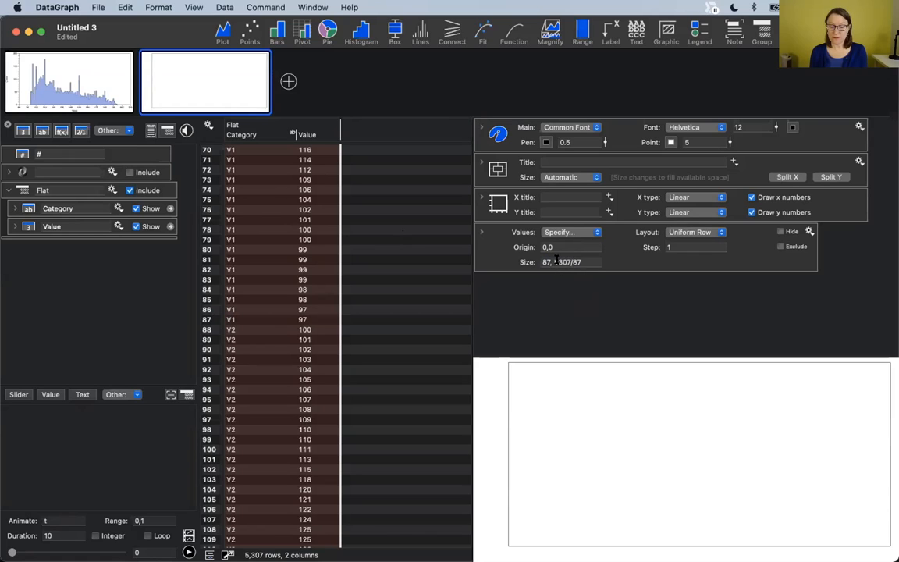
pyautogui.click(591, 262)
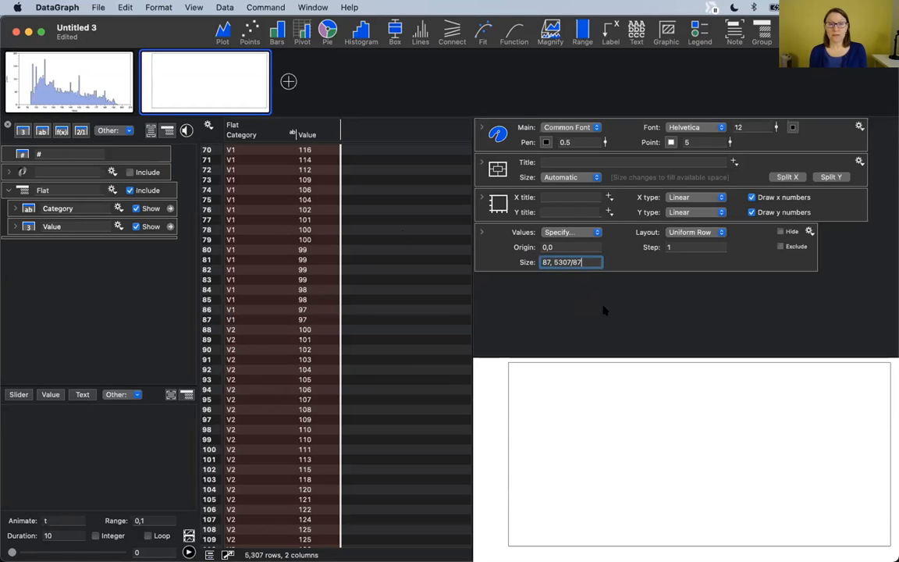
pyautogui.moveTo(555, 263); pyautogui.dragTo(581, 262)
pyautogui.click(581, 262)
pyautogui.write(',')
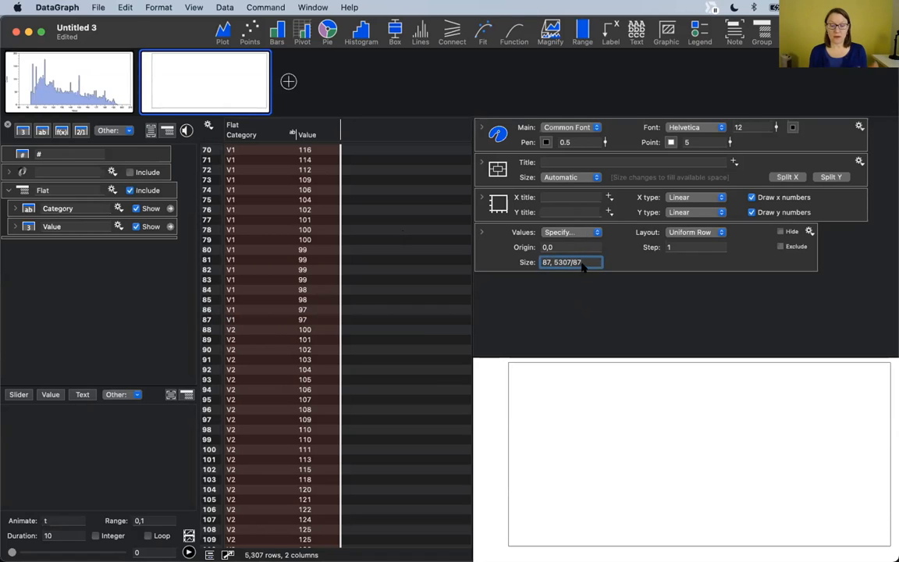
pyautogui.click(599, 280)
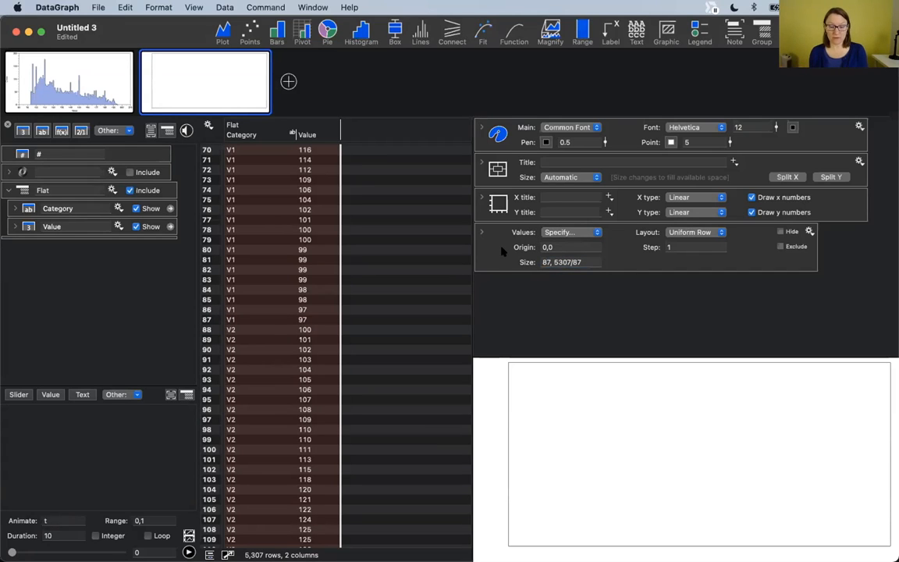
# - Assign the Value column of the Flat group to the scalar field's values and expand the command's detailed settings
pyautogui.click(306, 135)
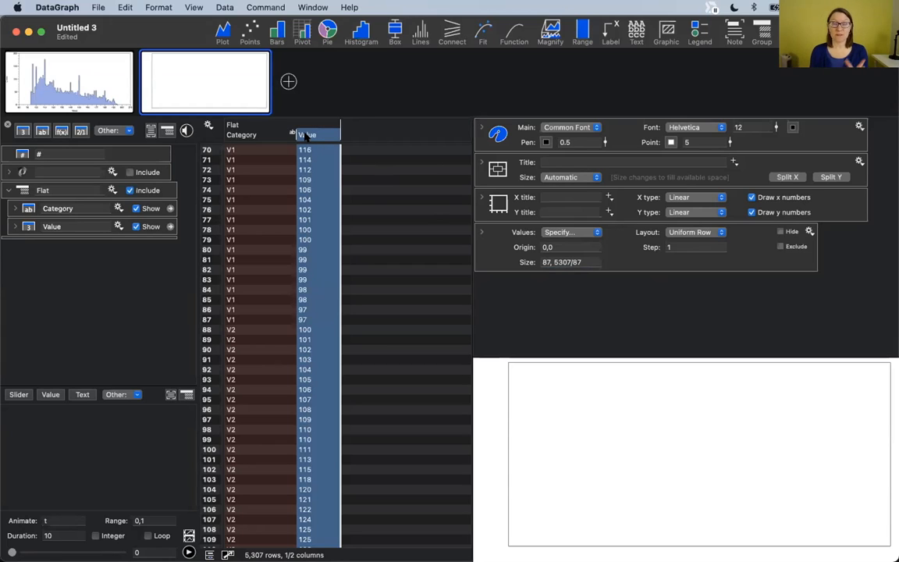
pyautogui.click(568, 232)
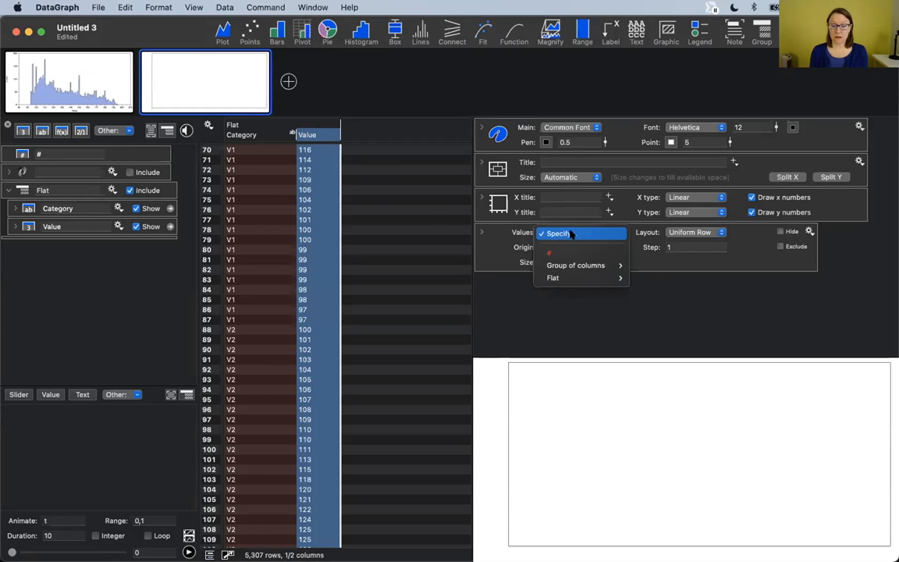
pyautogui.click(307, 135)
pyautogui.moveTo(314, 137); pyautogui.dragTo(570, 237)
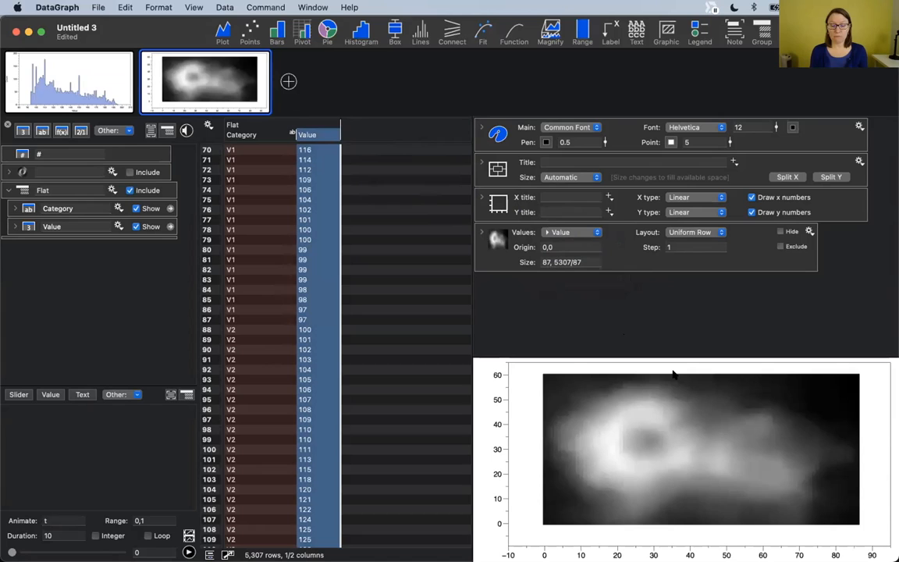
pyautogui.click(483, 232)
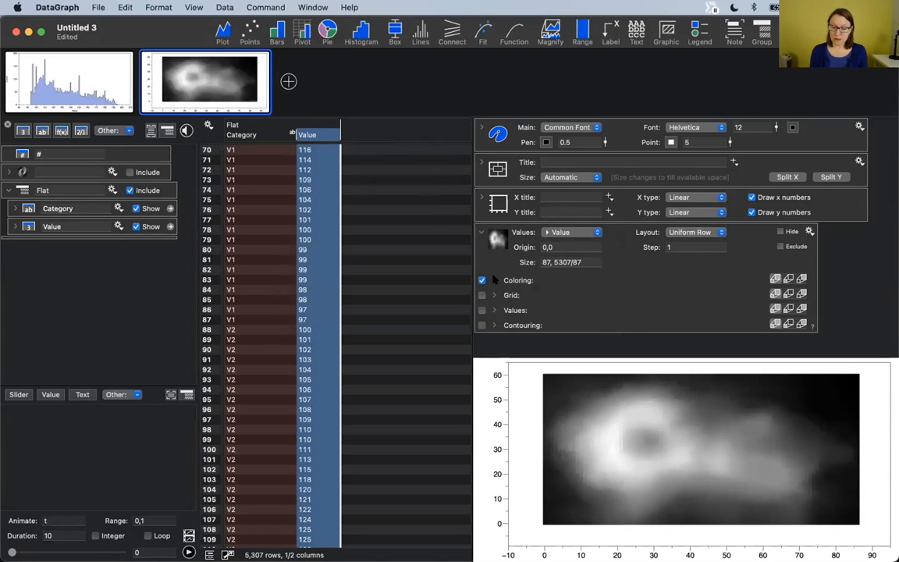
# - Change the scalar field's coloring from grayscale to the rainbow ramp running from blue for low values to red for high values
pyautogui.click(494, 280)
pyautogui.click(700, 306)
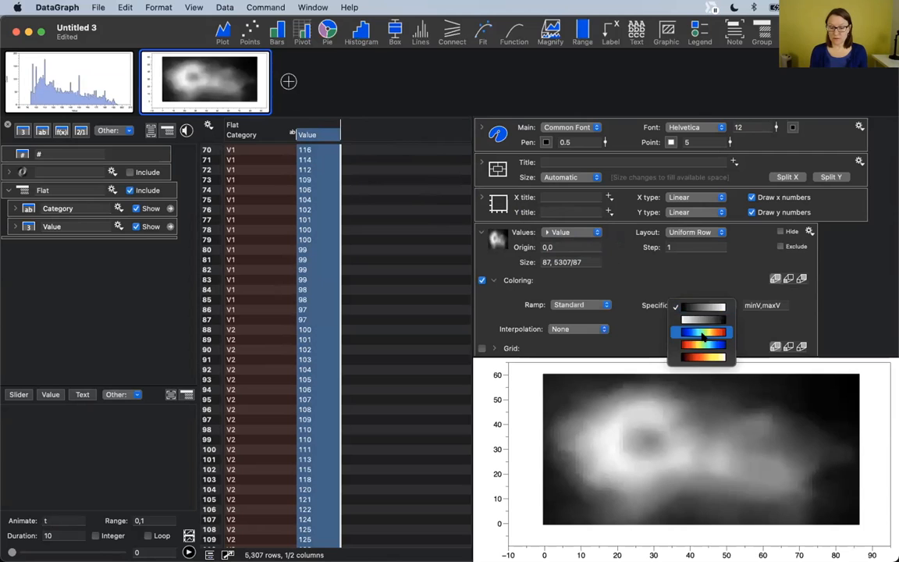
pyautogui.click(702, 336)
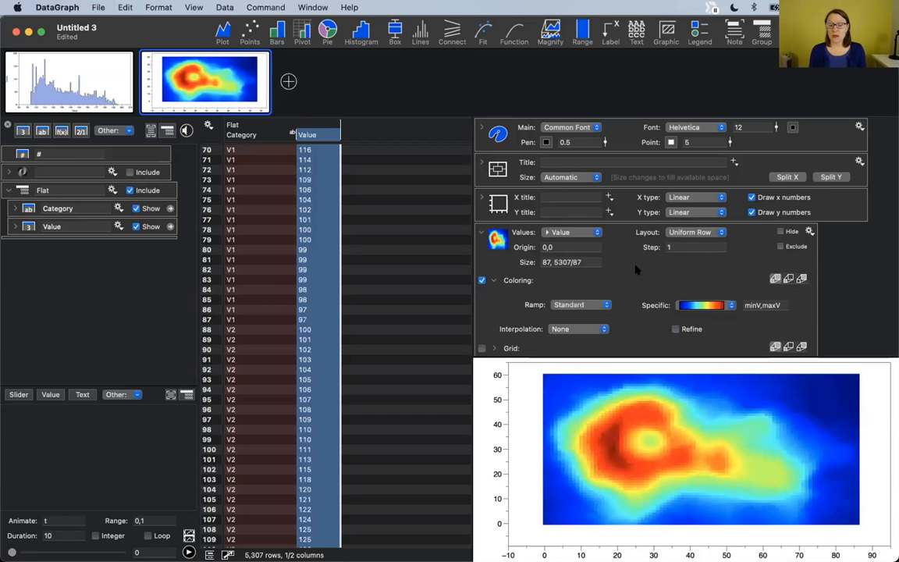
# - Enlarge the graph area slightly, turn on padding to make the x and y scales equal, and collapse the axis settings
pyautogui.moveTo(616, 352); pyautogui.dragTo(630, 306)
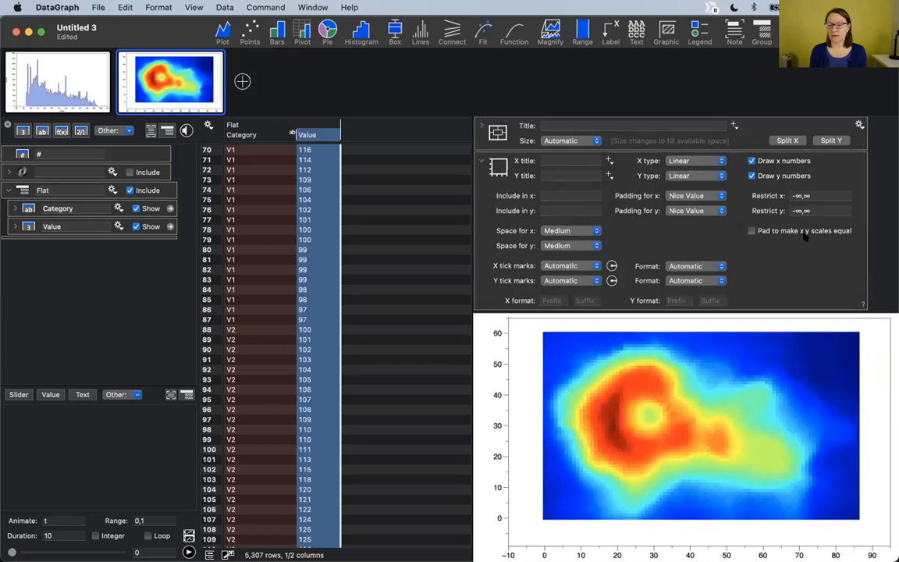
pyautogui.click(752, 231)
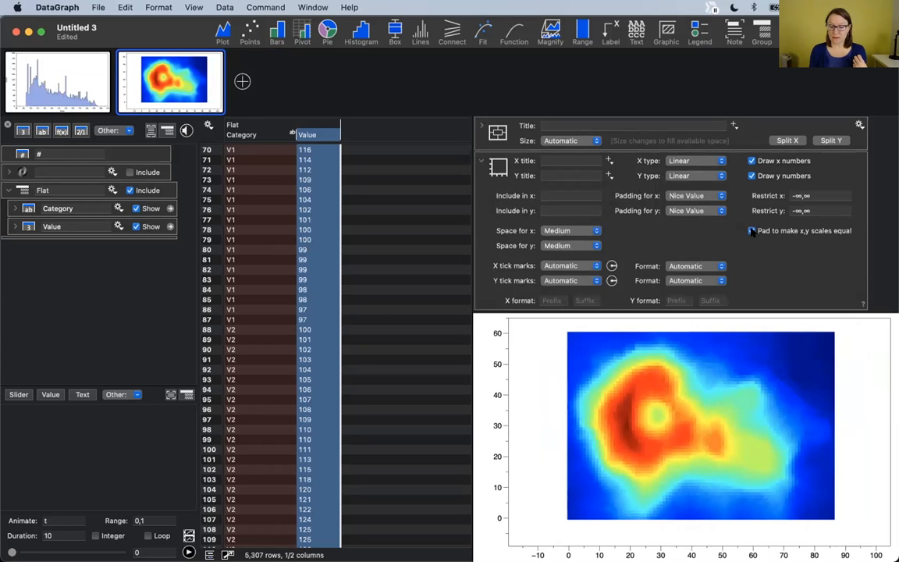
pyautogui.click(776, 307)
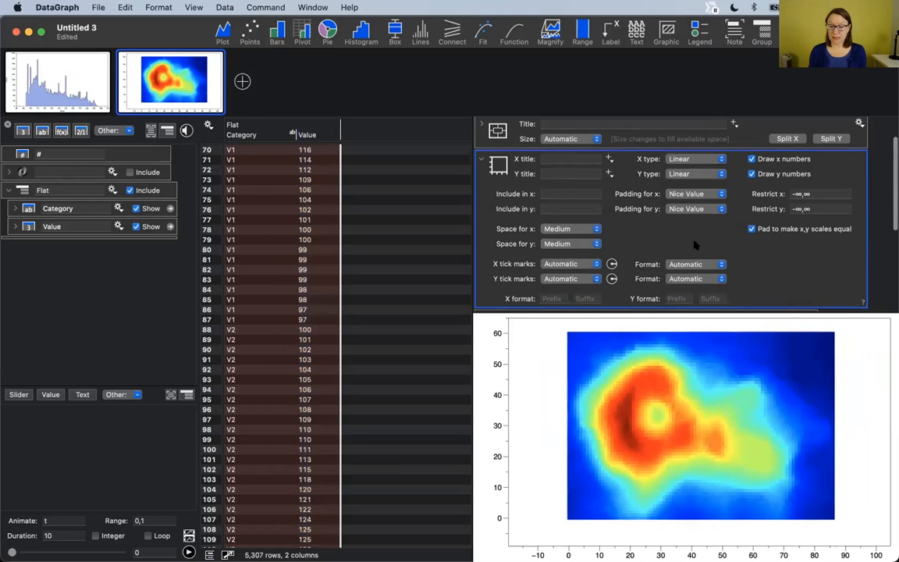
pyautogui.click(481, 159)
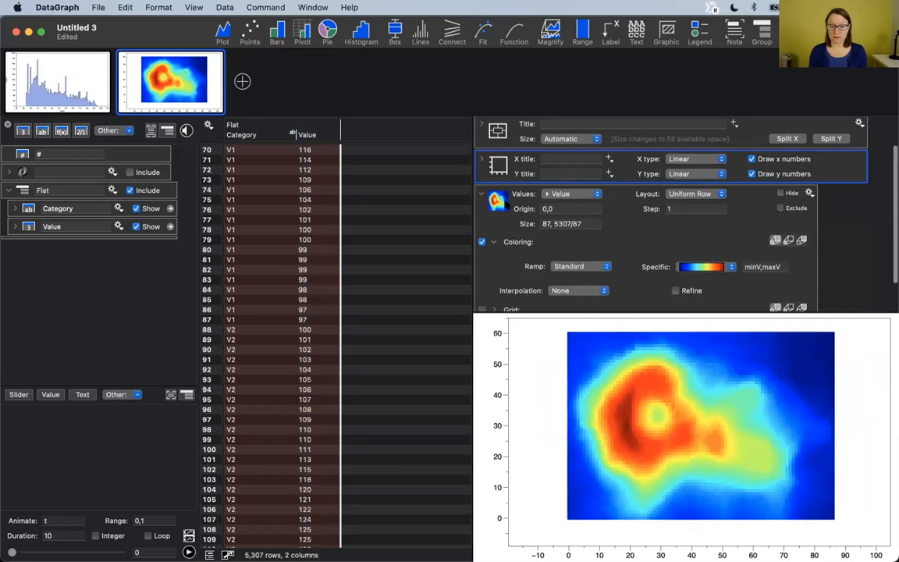
# - Resize the panes so the heat map fills the full height beside the data table, hiding the command settings
pyautogui.moveTo(511, 309); pyautogui.dragTo(512, 115)
pyautogui.moveTo(474, 148); pyautogui.dragTo(479, 194)
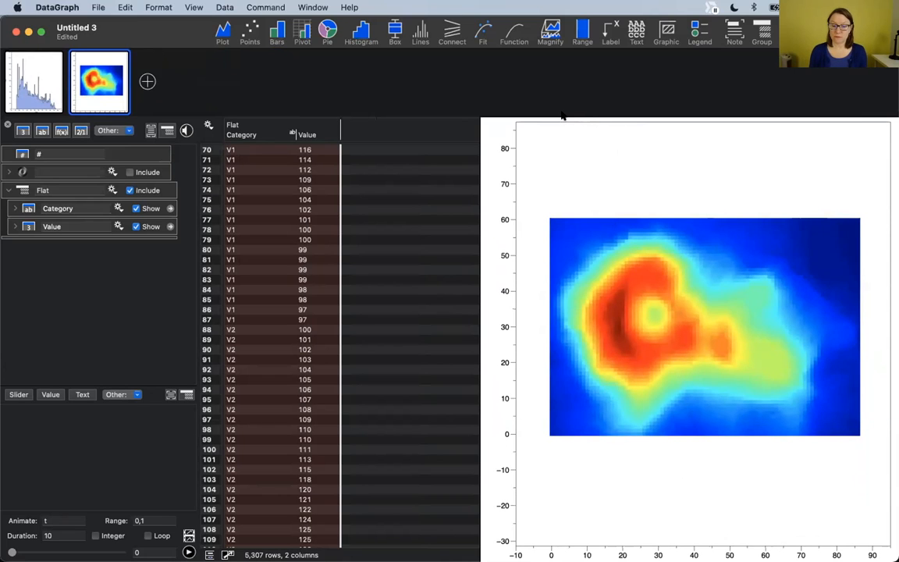
# - Enlarge the drawing commands area in height and width, and expand the heat map command's detailed settings
pyautogui.moveTo(560, 115); pyautogui.dragTo(593, 306)
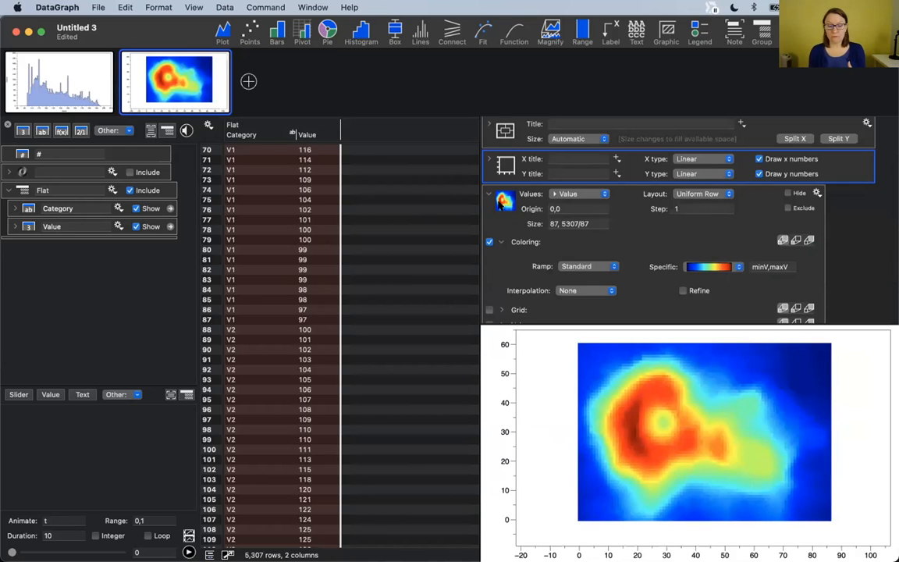
pyautogui.click(488, 194)
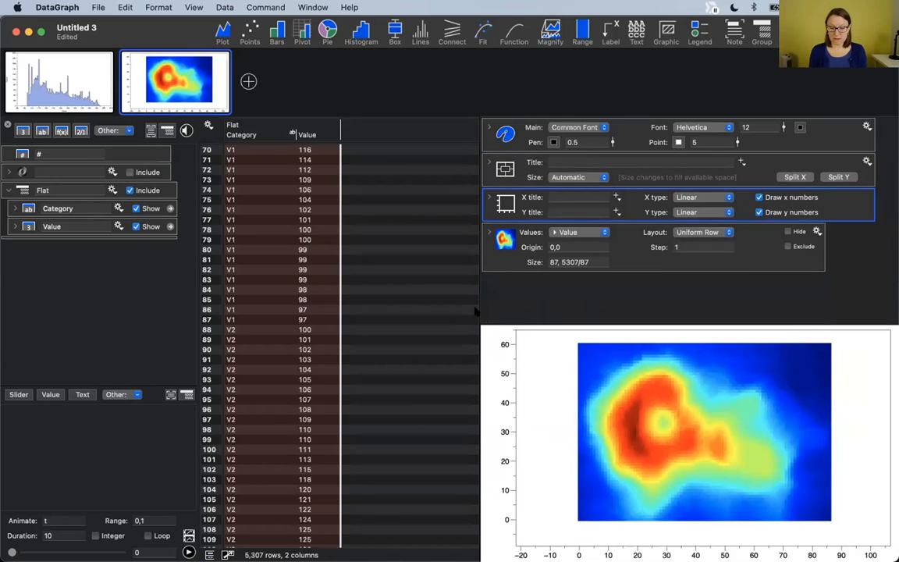
pyautogui.moveTo(477, 309); pyautogui.dragTo(406, 309)
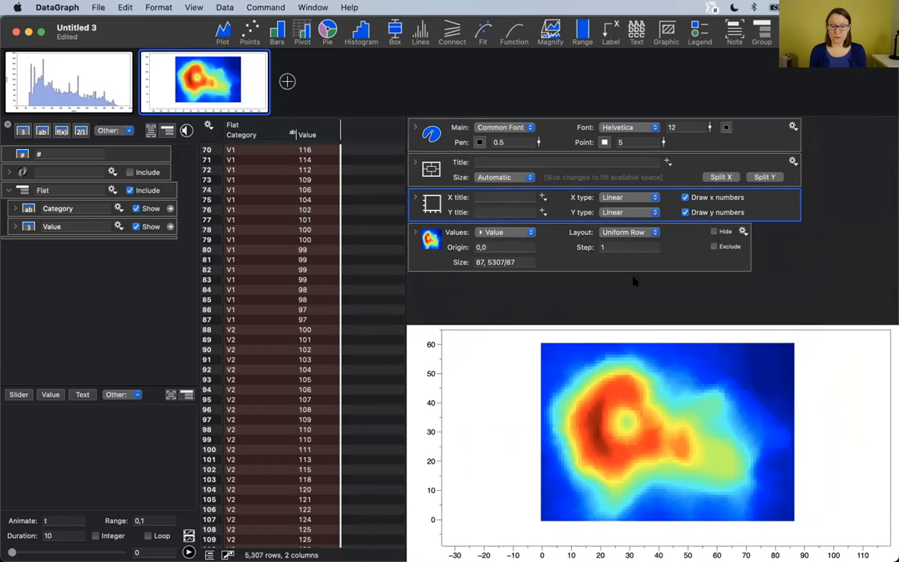
pyautogui.click(415, 233)
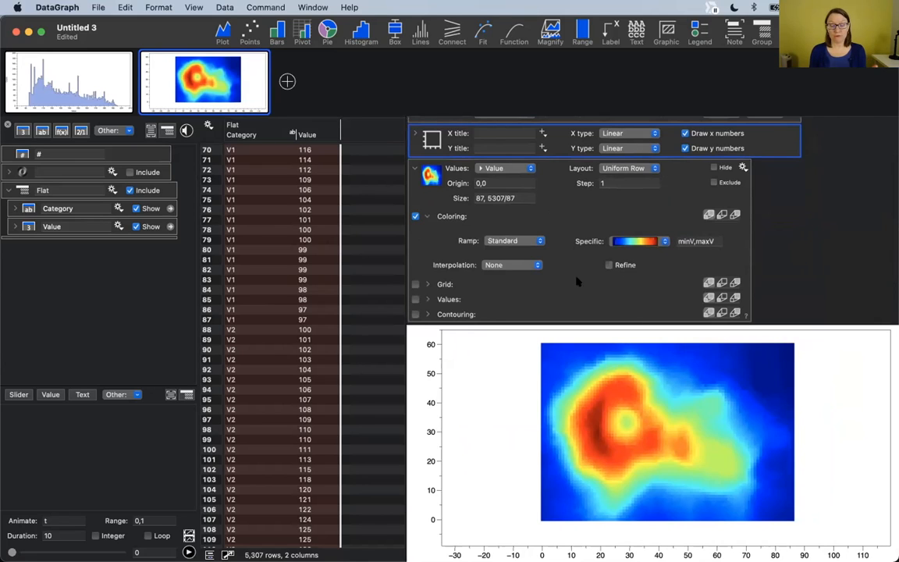
# - Turn on Refine in the heat map's coloring, switching it off and on to compare the smoothing
pyautogui.click(608, 266)
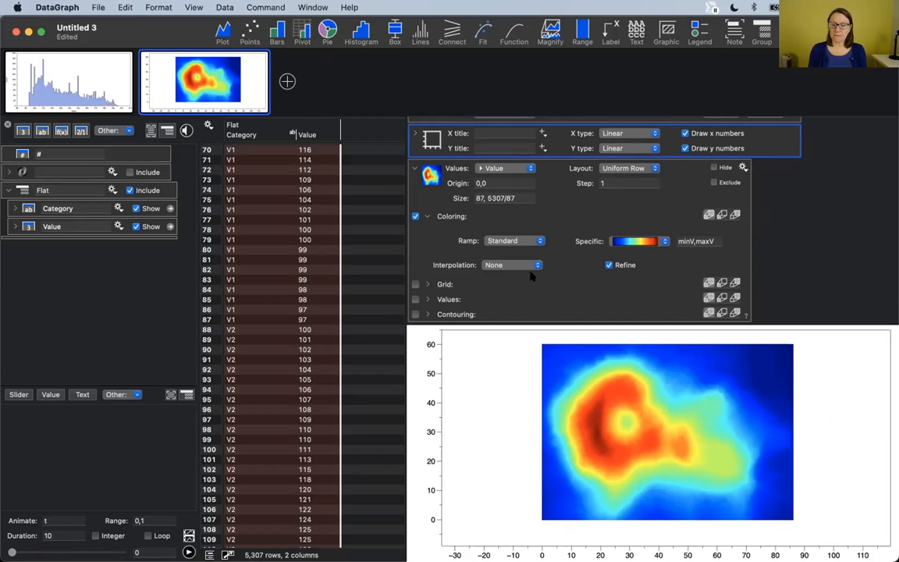
pyautogui.click(612, 266)
pyautogui.click(611, 266)
pyautogui.click(612, 266)
pyautogui.click(612, 266)
# - Try Low interpolation for the heat map's coloring, and set it back to None
pyautogui.click(509, 267)
pyautogui.click(506, 288)
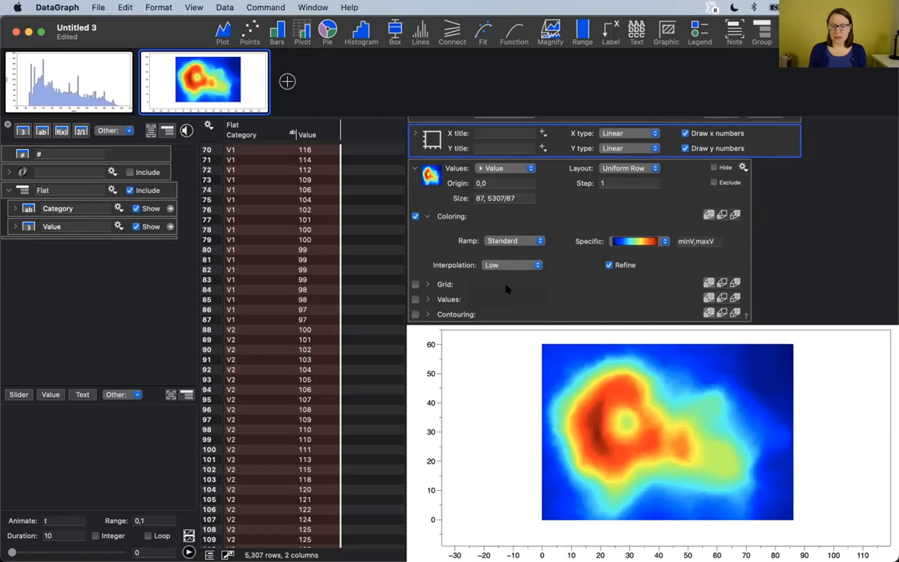
pyautogui.click(508, 266)
pyautogui.click(496, 251)
pyautogui.scroll(-1, 565, 282)
pyautogui.scroll(1, 568, 281)
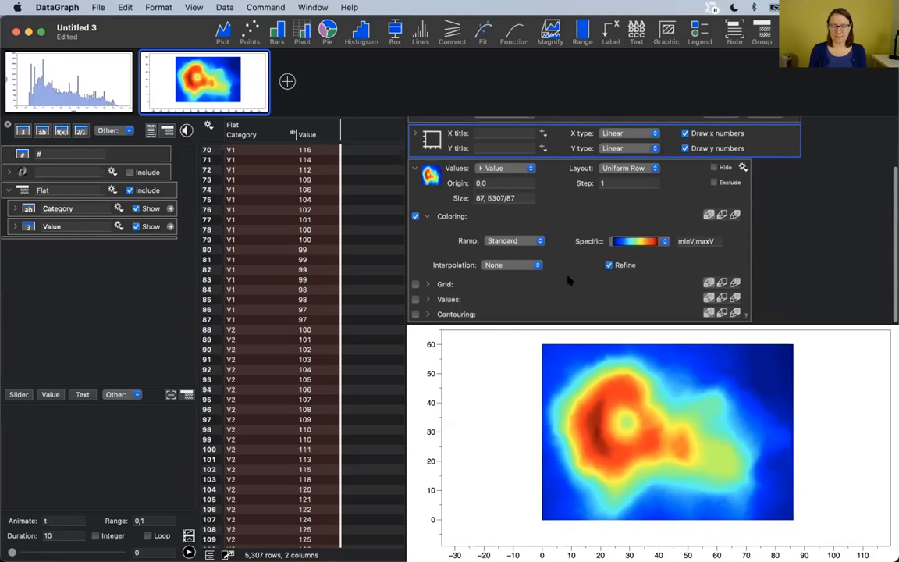
# - Collapse the Coloring section and examine the heat map's Grid and Values options, briefly toggling the grid
pyautogui.click(427, 217)
pyautogui.click(428, 285)
pyautogui.scroll(-3, 522, 280)
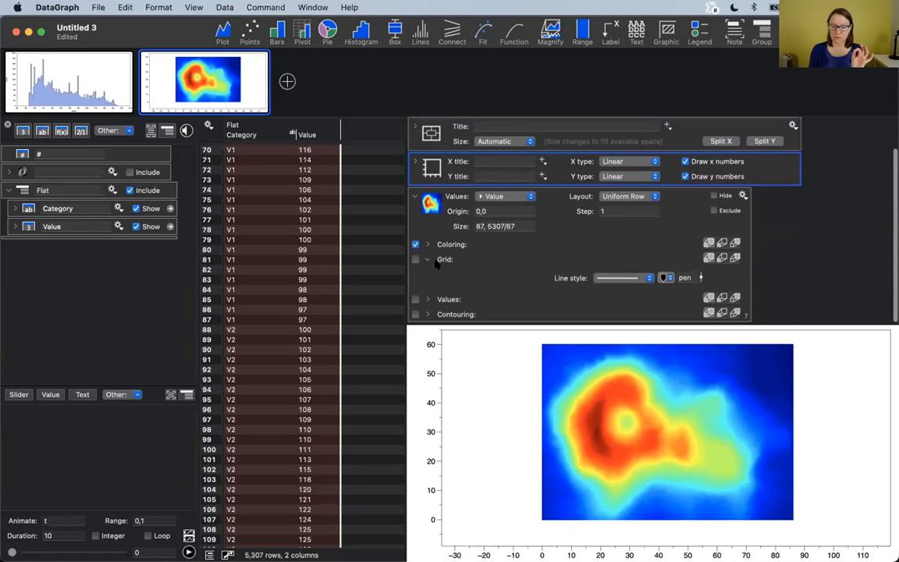
pyautogui.click(415, 260)
pyautogui.click(415, 259)
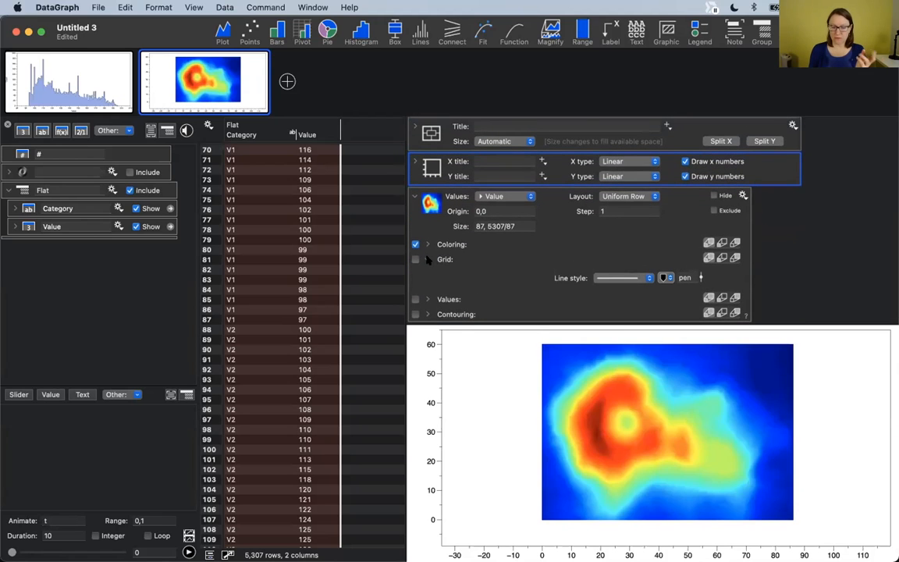
pyautogui.click(427, 260)
pyautogui.click(427, 299)
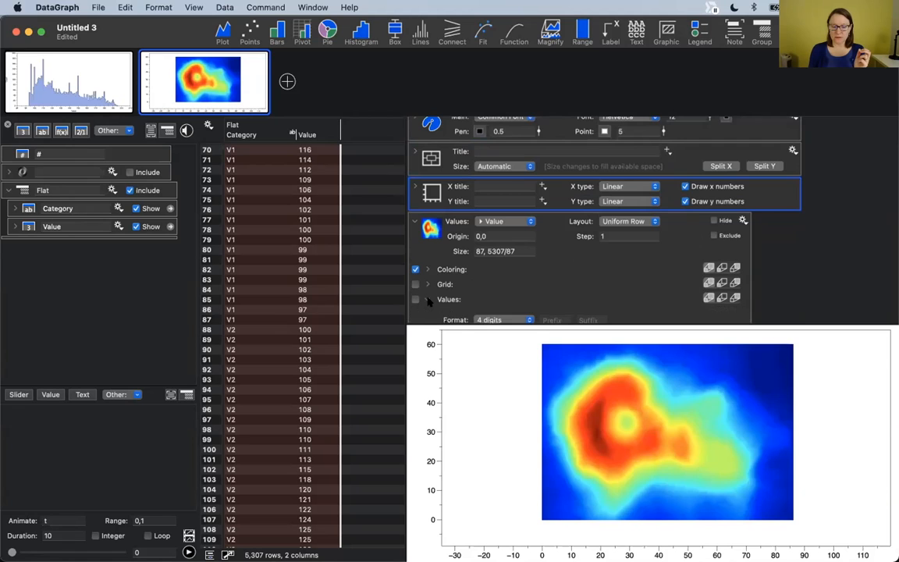
pyautogui.click(428, 299)
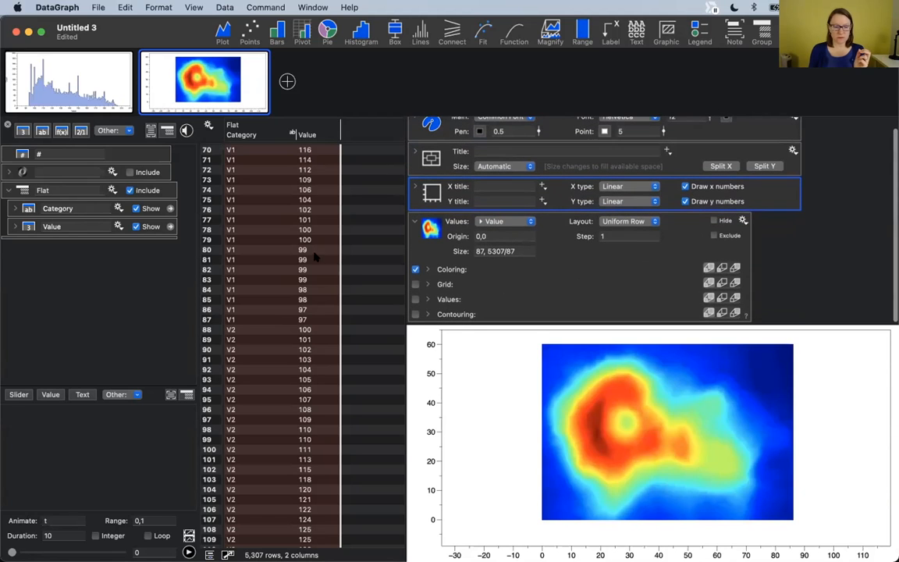
# - Hide the column list, swap the data table with the drawing commands, and enlarge the graph area
pyautogui.click(6, 124)
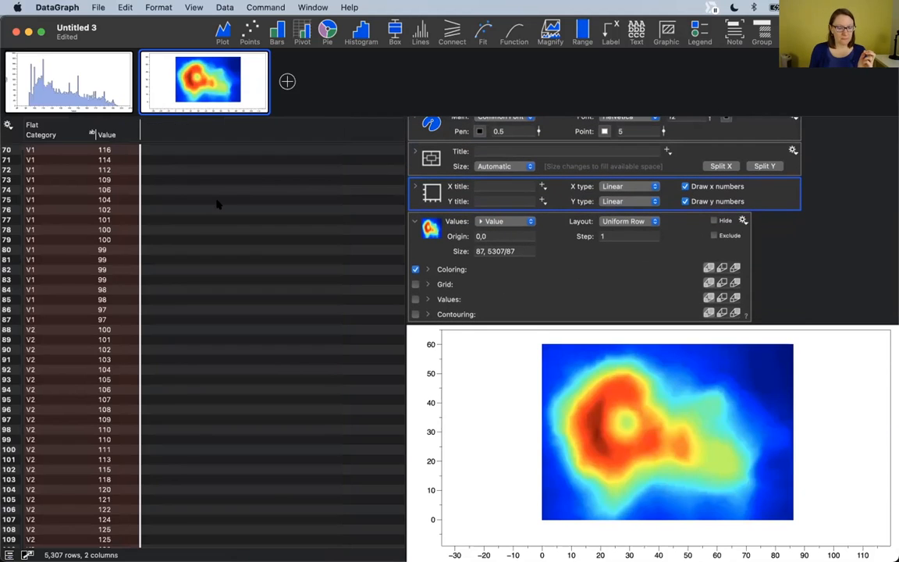
pyautogui.click(28, 555)
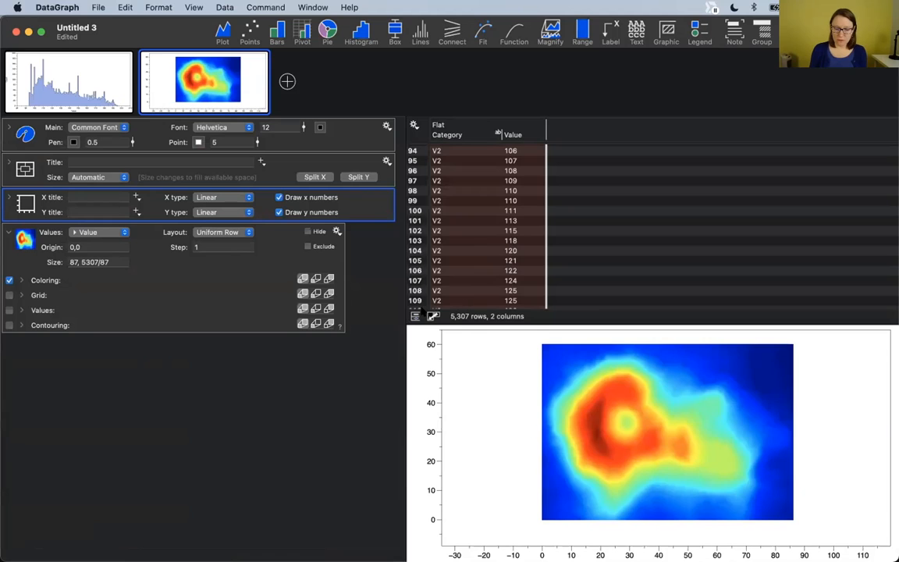
pyautogui.moveTo(401, 297); pyautogui.dragTo(458, 298)
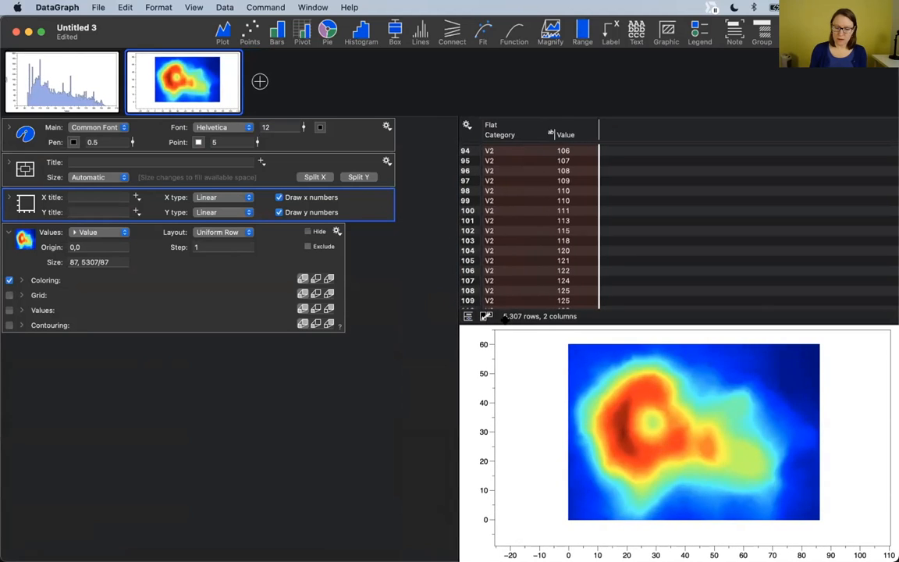
pyautogui.moveTo(502, 321); pyautogui.dragTo(502, 242)
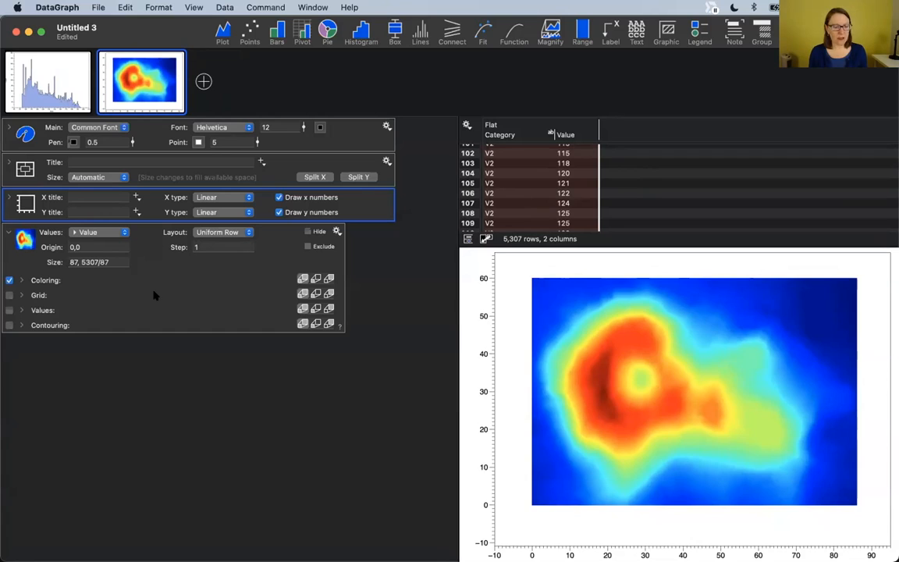
# - Expand the heat map's Contouring section and keep List as the source of the contour levels
pyautogui.click(21, 325)
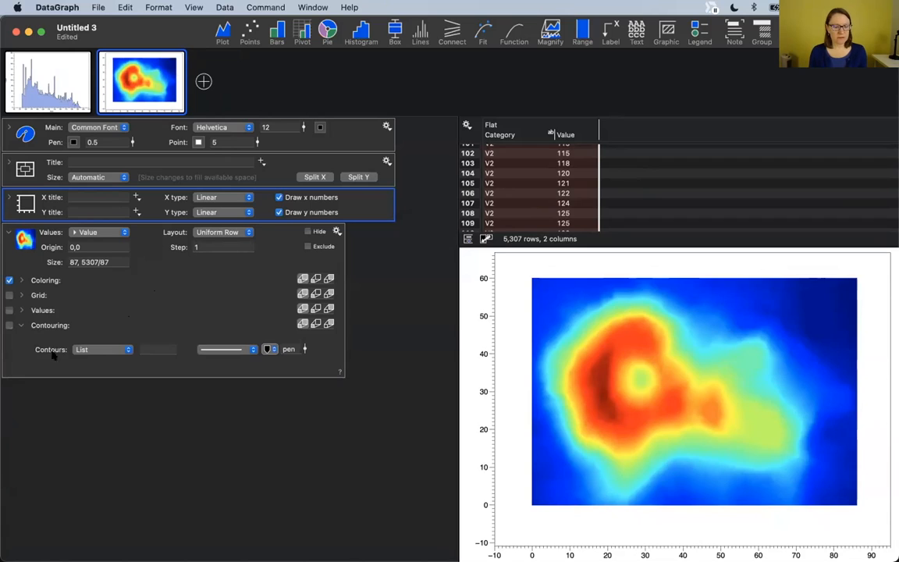
pyautogui.click(106, 350)
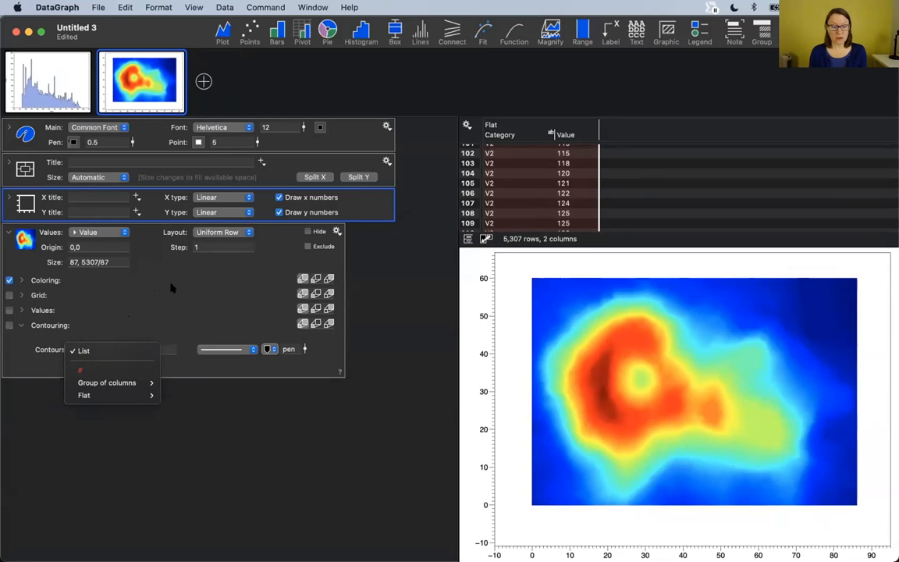
pyautogui.click(106, 350)
pyautogui.click(153, 348)
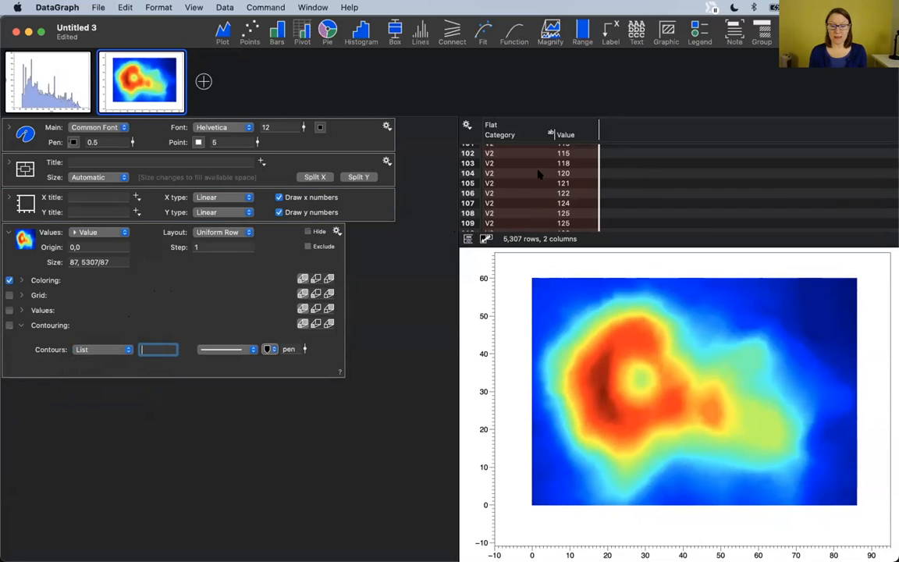
# - Examine the distribution and statistics of the Value column in a QuickGraph, and close it
pyautogui.click(576, 130)
pyautogui.press('space')
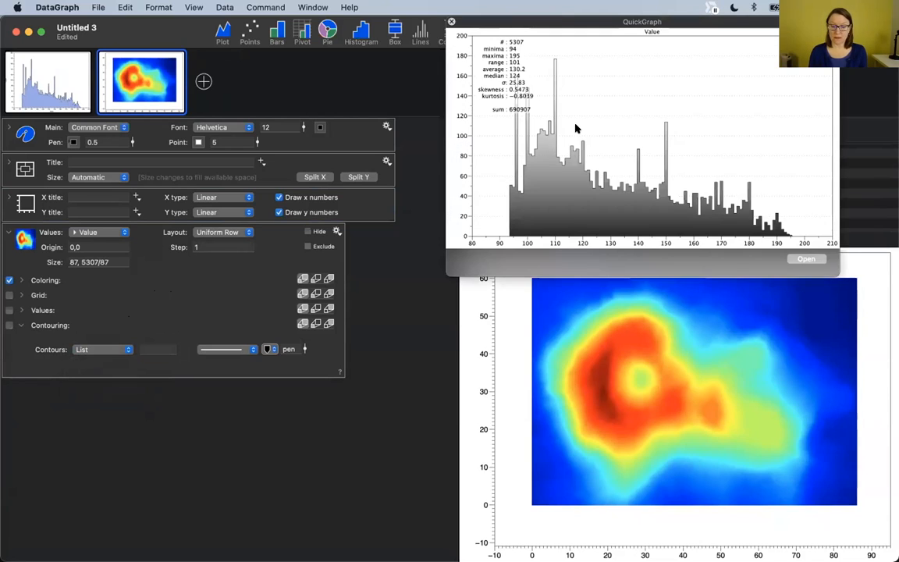
pyautogui.moveTo(621, 24); pyautogui.dragTo(629, 101)
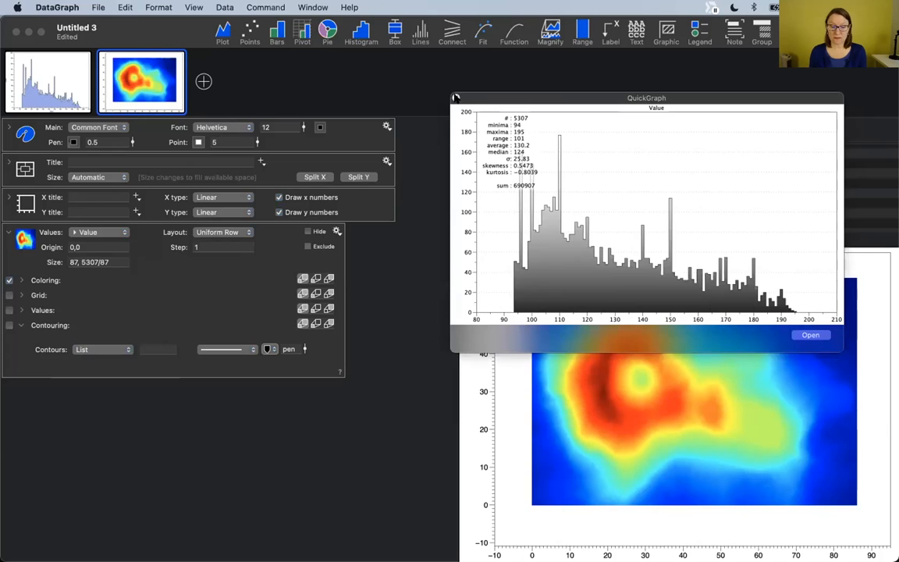
pyautogui.press('space')
# - Set the contour levels of the heat map to 130, 150
pyautogui.click(156, 348)
pyautogui.write('120')
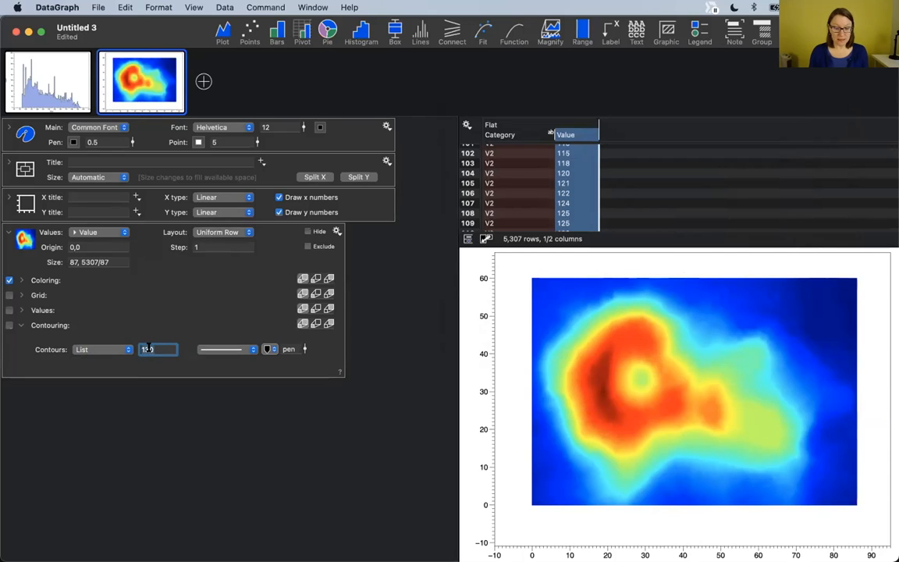
pyautogui.write(',')
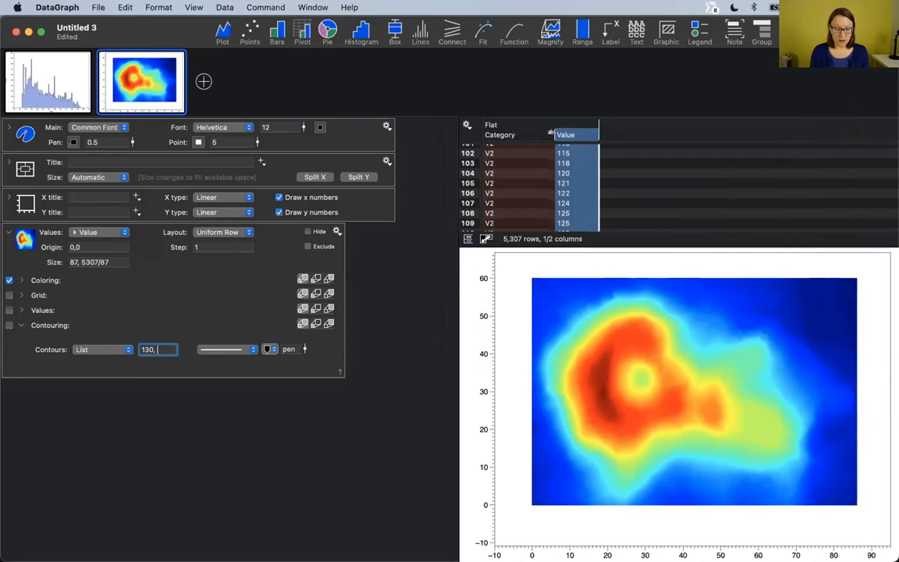
pyautogui.press('Return')
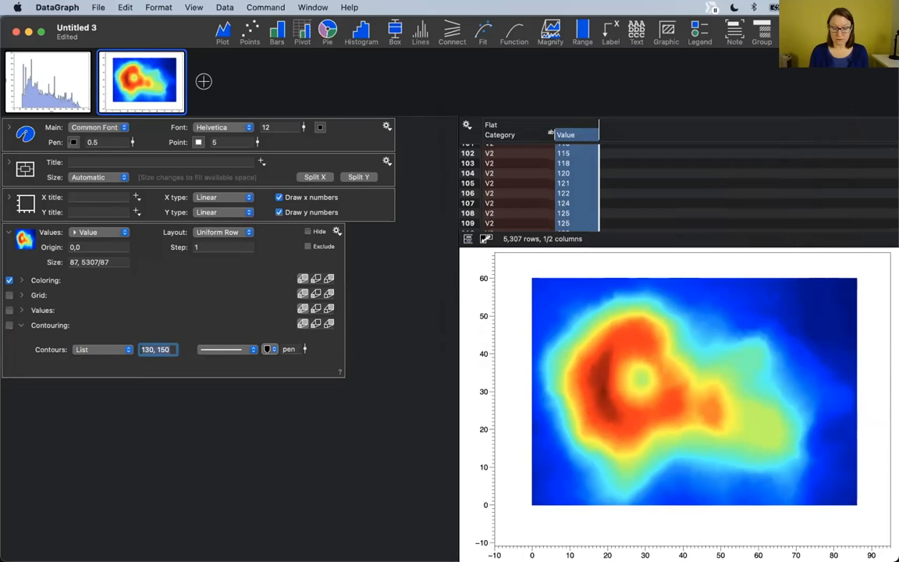
pyautogui.click(183, 407)
# - Set the contour line width to 4 and turn on contouring, toggling it to compare the heat map
pyautogui.moveTo(304, 349); pyautogui.dragTo(296, 325)
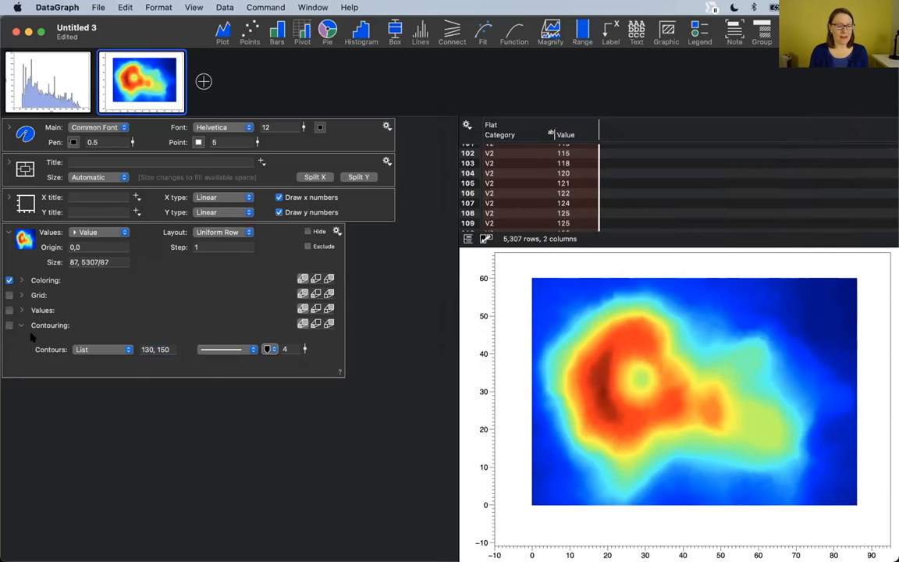
pyautogui.click(9, 326)
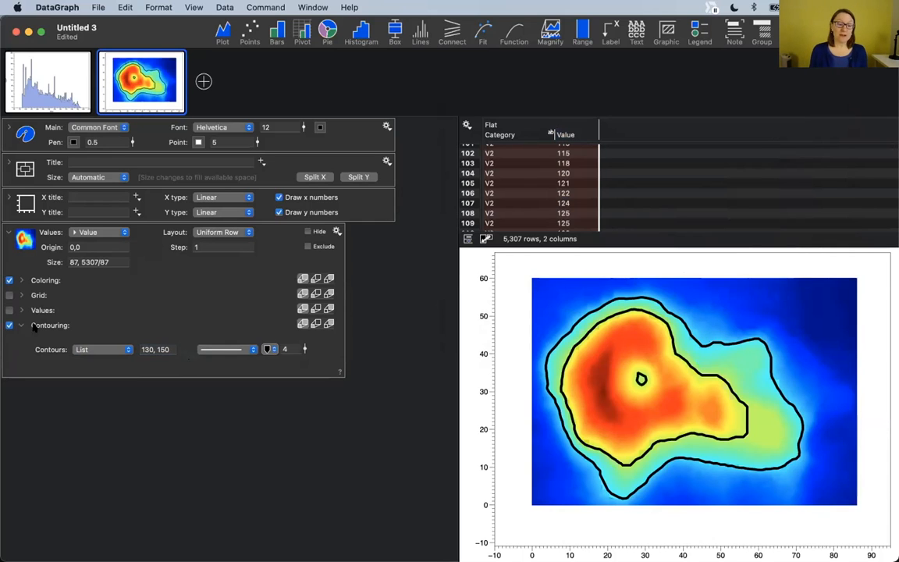
pyautogui.click(9, 326)
pyautogui.click(9, 325)
pyautogui.click(9, 325)
pyautogui.click(10, 325)
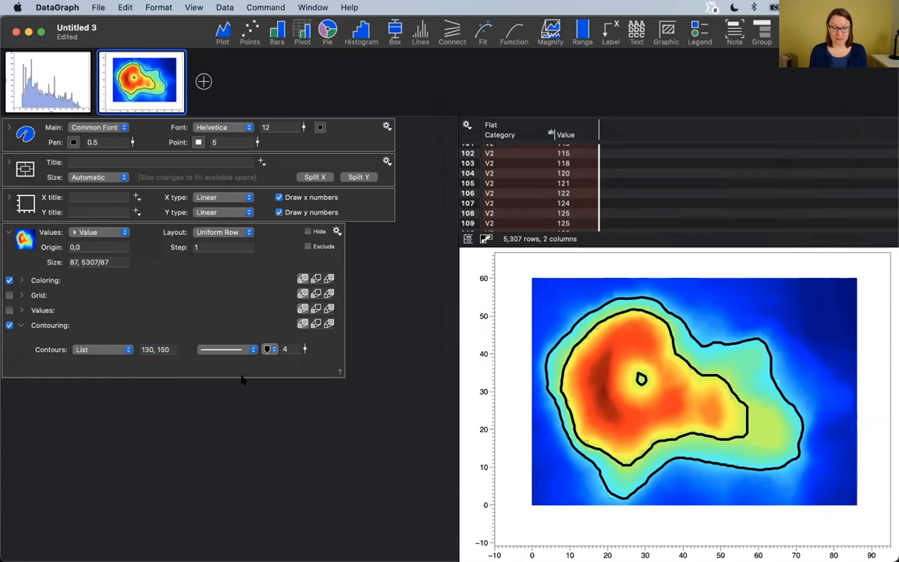
# - Thin the contour lines to a width of 1
pyautogui.moveTo(303, 348); pyautogui.dragTo(299, 365)
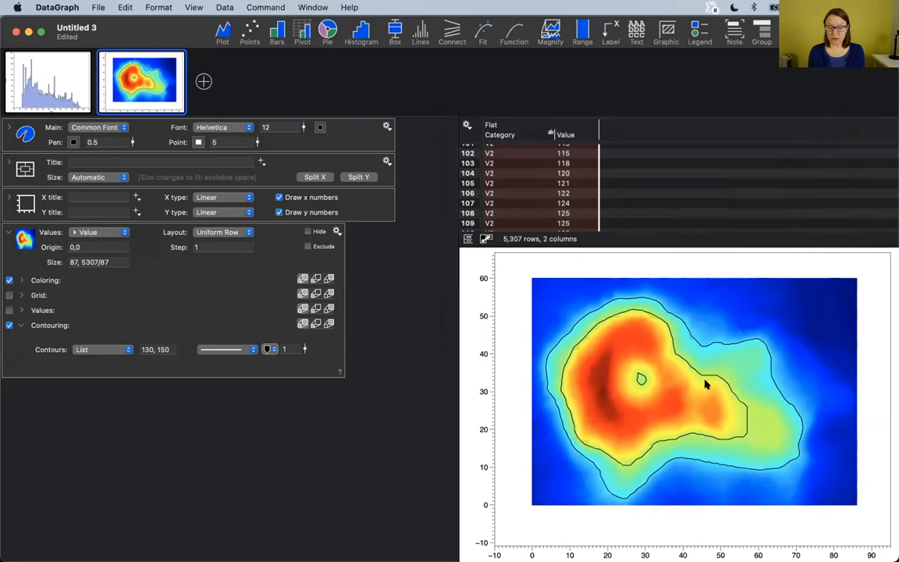
pyautogui.click(168, 348)
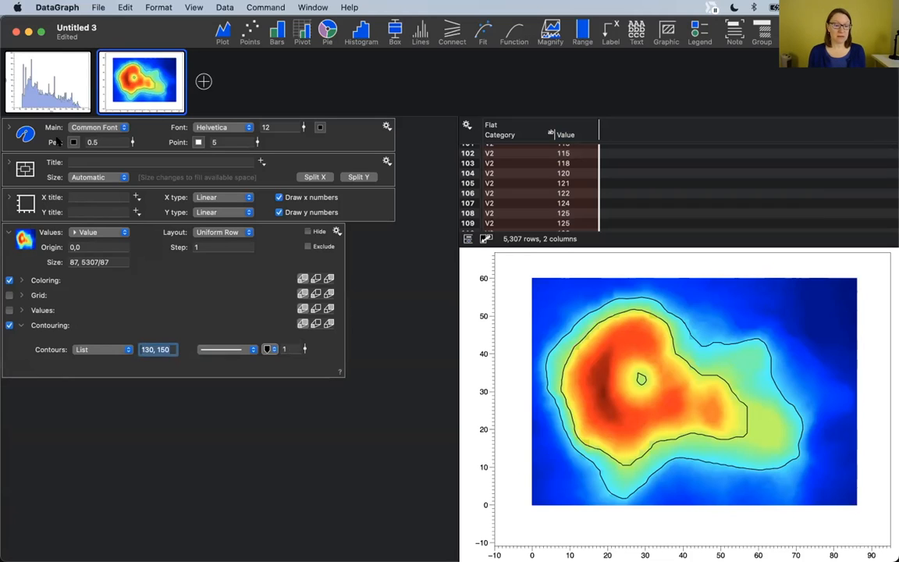
# - Switch to the histogram graph and set its bins to [-h/2,h/2) with a bin width of 1.9
pyautogui.moveTo(55, 61)
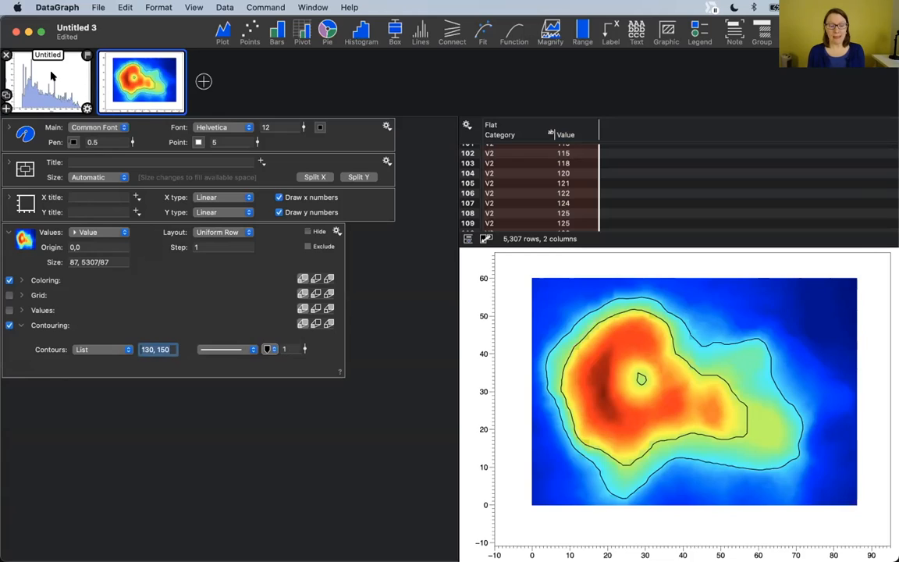
pyautogui.click(53, 76)
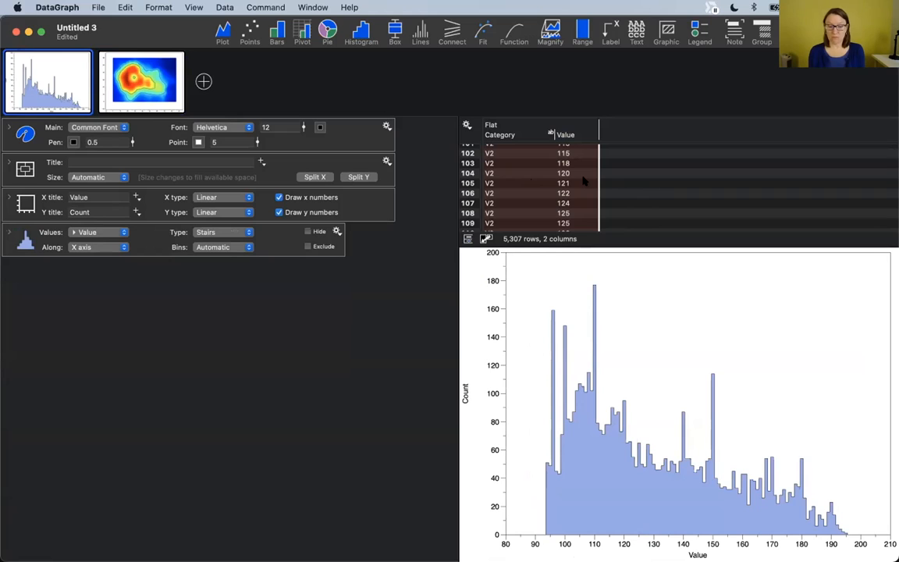
pyautogui.click(219, 247)
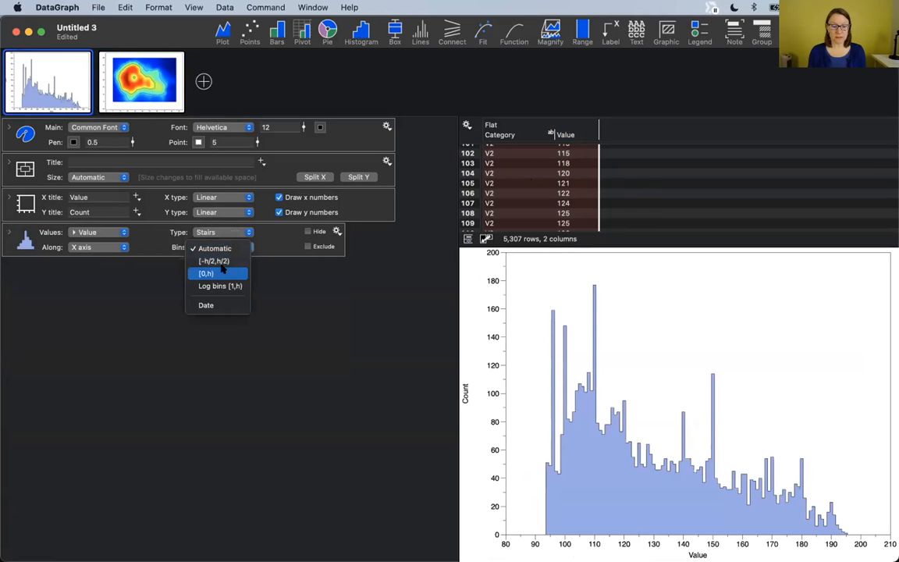
pyautogui.click(214, 261)
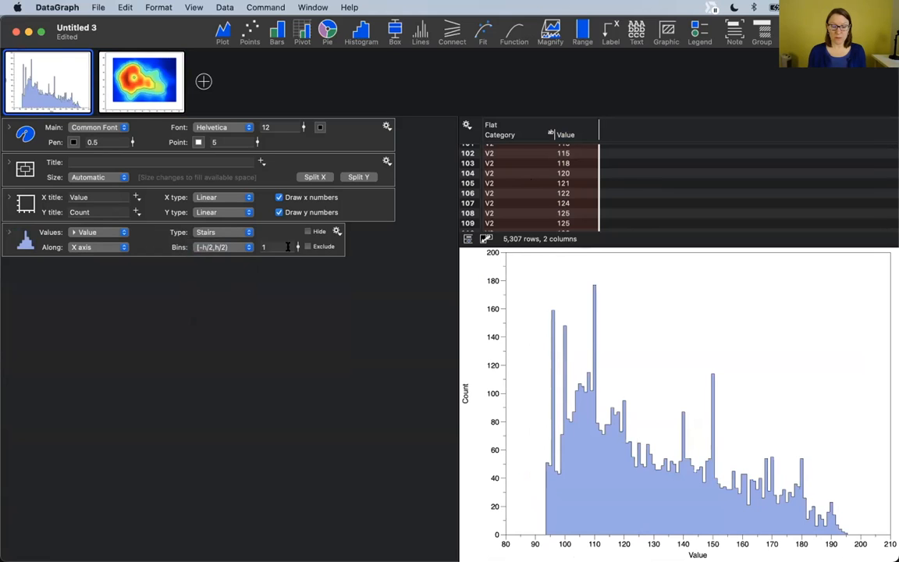
pyautogui.moveTo(297, 247)
pyautogui.mouseDown()
pyautogui.moveTo(295, 233)
pyautogui.moveTo(287, 236)
pyautogui.mouseUp()
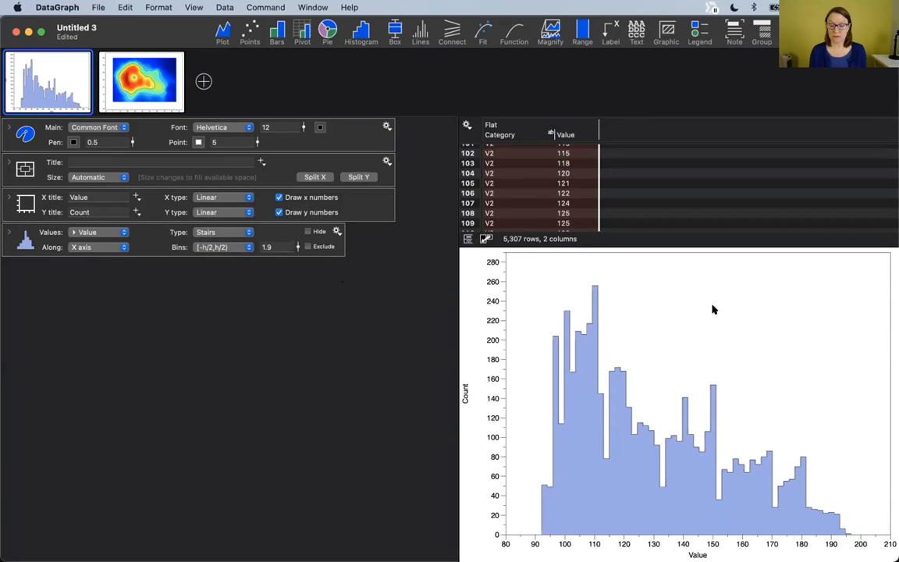
# - Extract the histogram's Location and Value results as two new columns in the data table
pyautogui.click(338, 231)
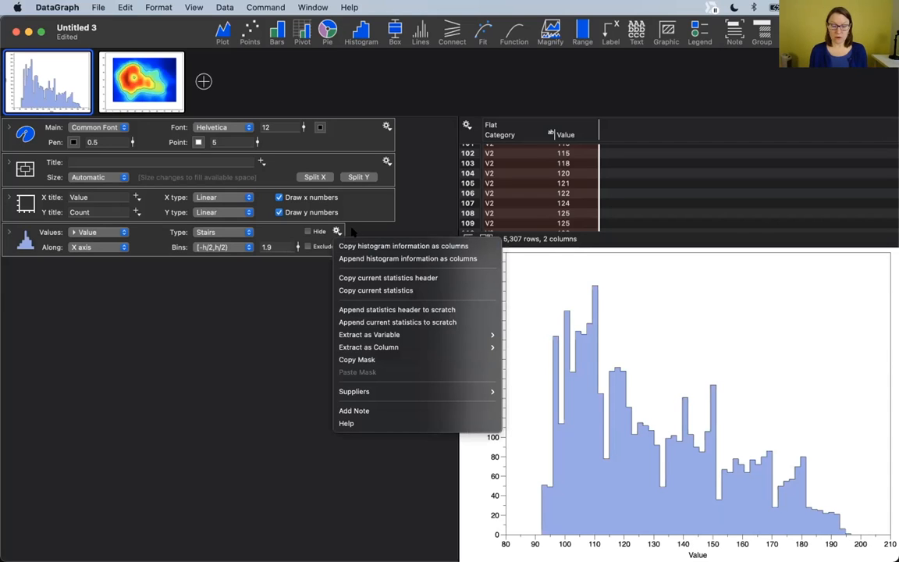
pyautogui.moveTo(388, 337)
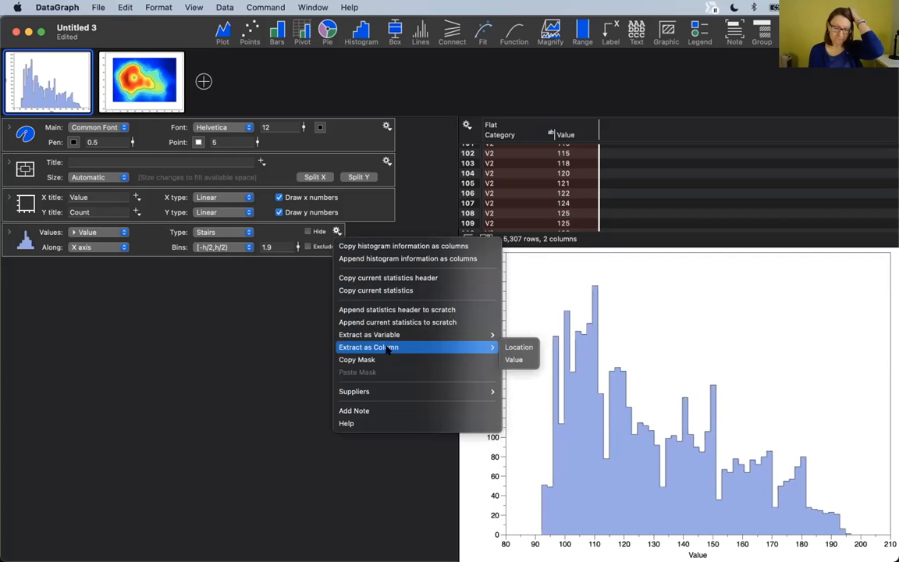
pyautogui.click(509, 347)
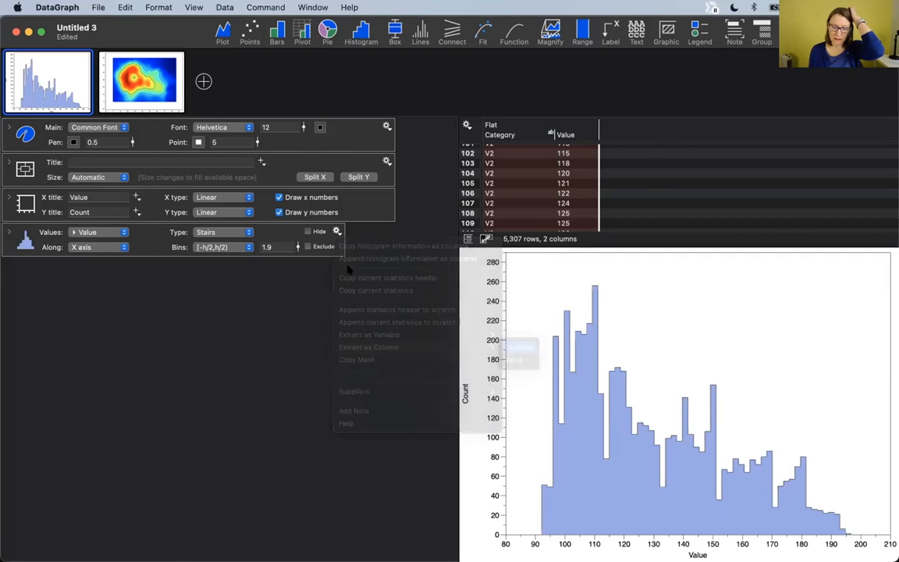
pyautogui.hscroll(5, 373, 245)
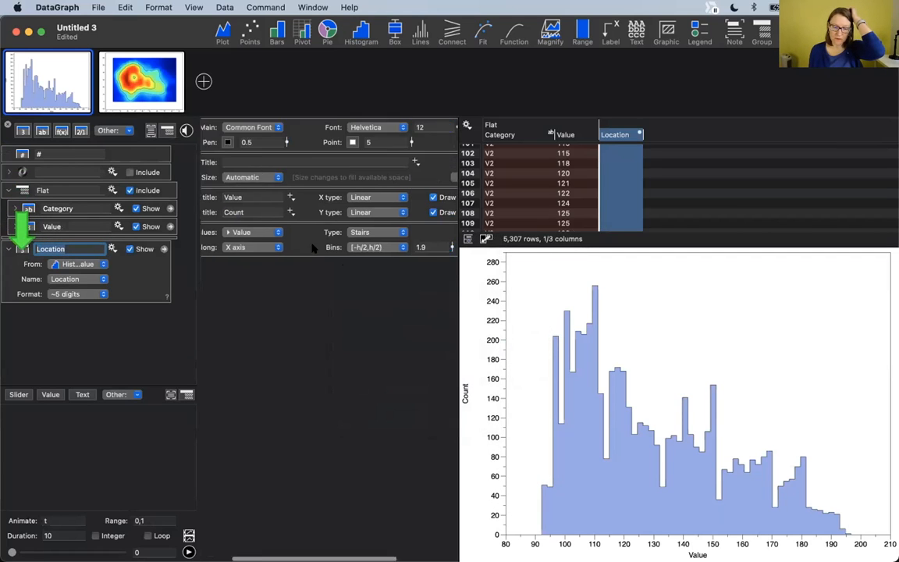
pyautogui.click(399, 231)
pyautogui.moveTo(425, 348)
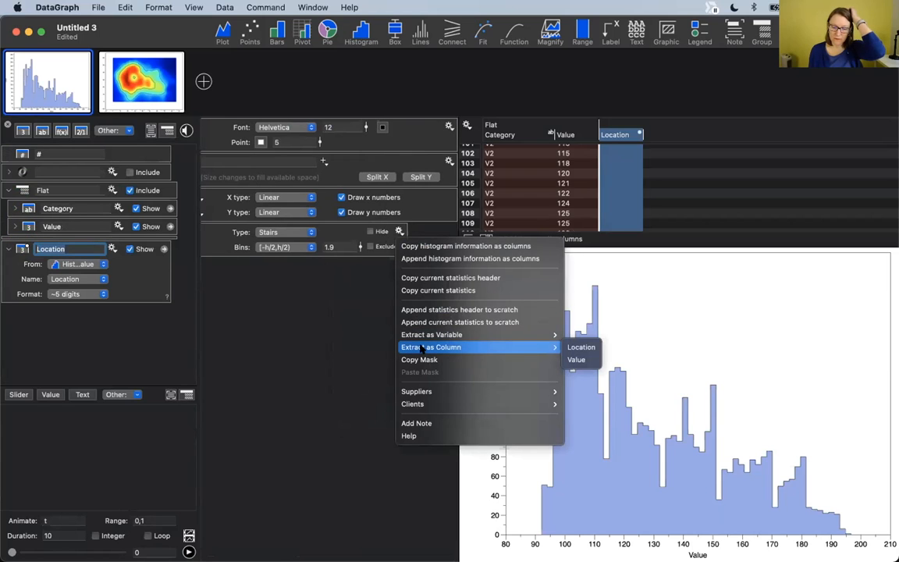
pyautogui.click(577, 360)
pyautogui.scroll(10, 703, 186)
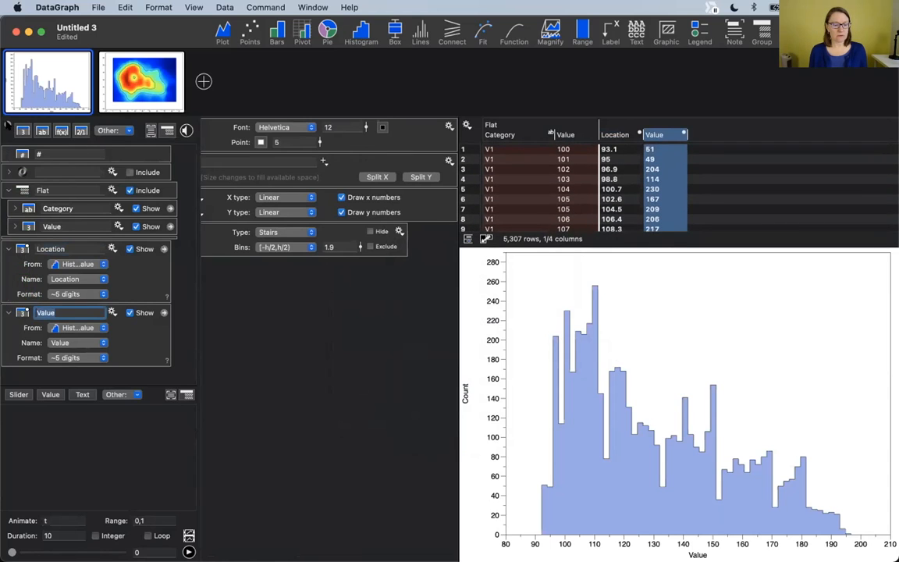
pyautogui.click(8, 125)
pyautogui.click(279, 357)
# - Examine the values in the extracted Location and Value columns of the data table
pyautogui.scroll(-5, 734, 188)
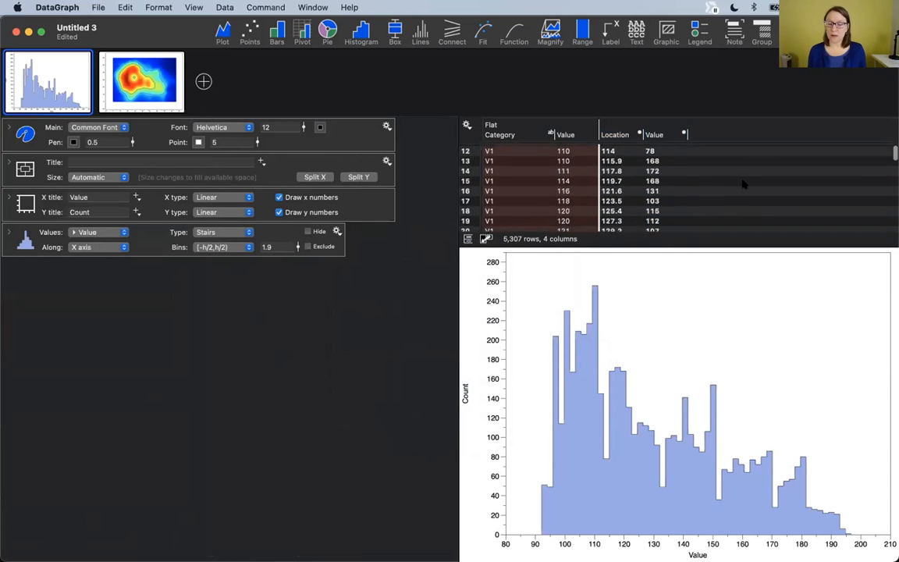
pyautogui.scroll(2, 744, 184)
pyautogui.scroll(1, 734, 184)
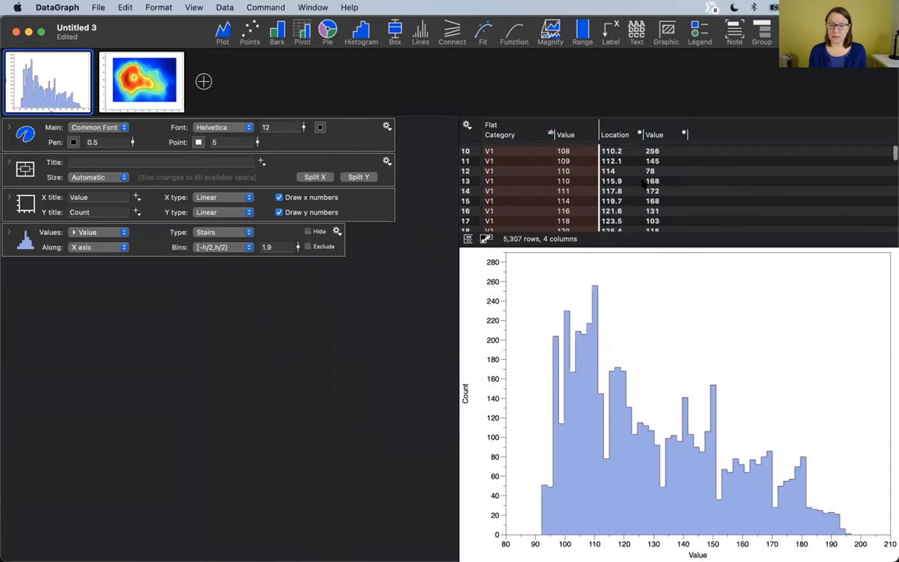
pyautogui.scroll(3, 642, 184)
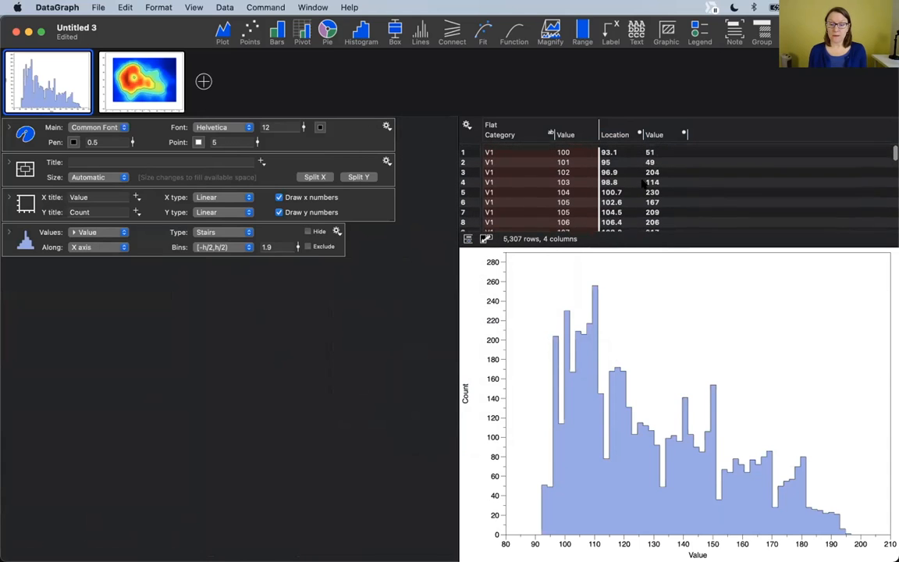
pyautogui.click(617, 134)
pyautogui.click(660, 135)
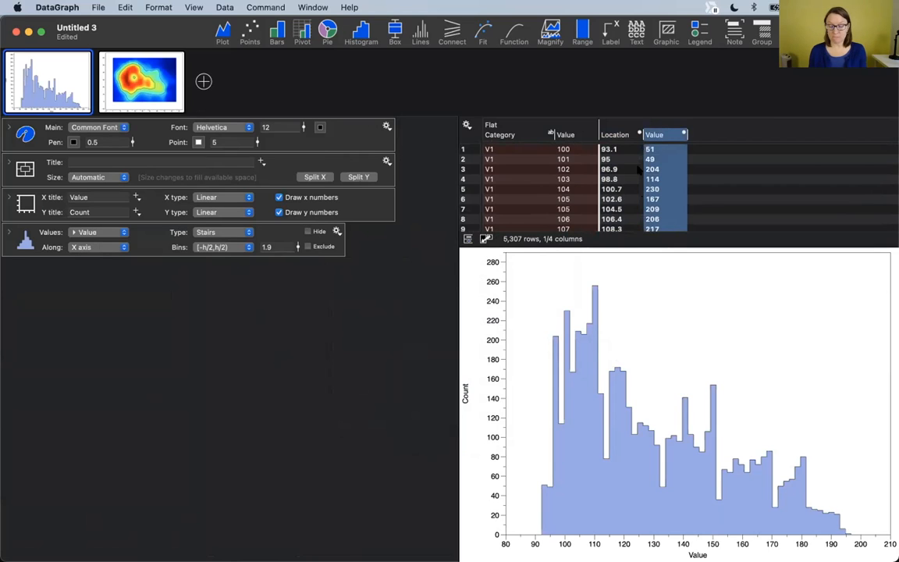
pyautogui.click(620, 135)
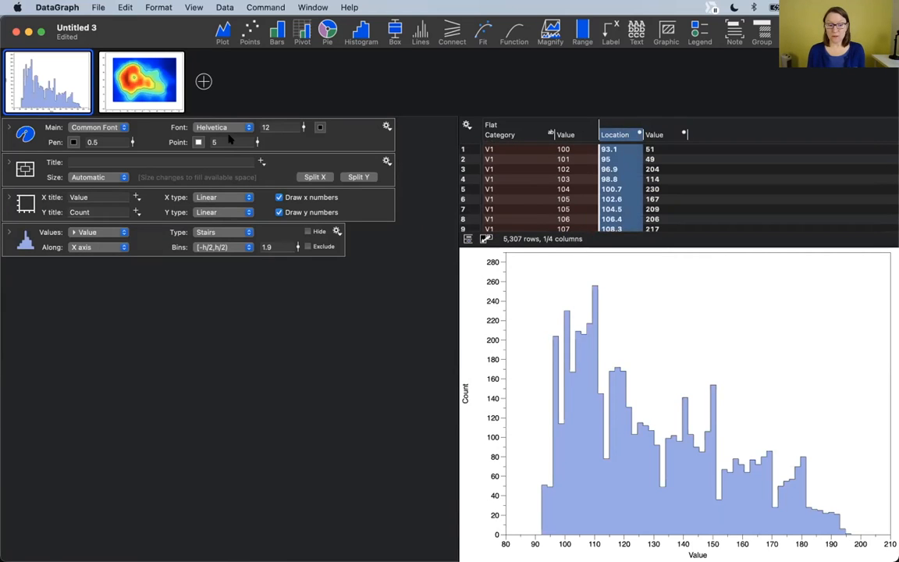
# - Switch to the heat map graph and use the Location column for its contour levels
pyautogui.click(139, 78)
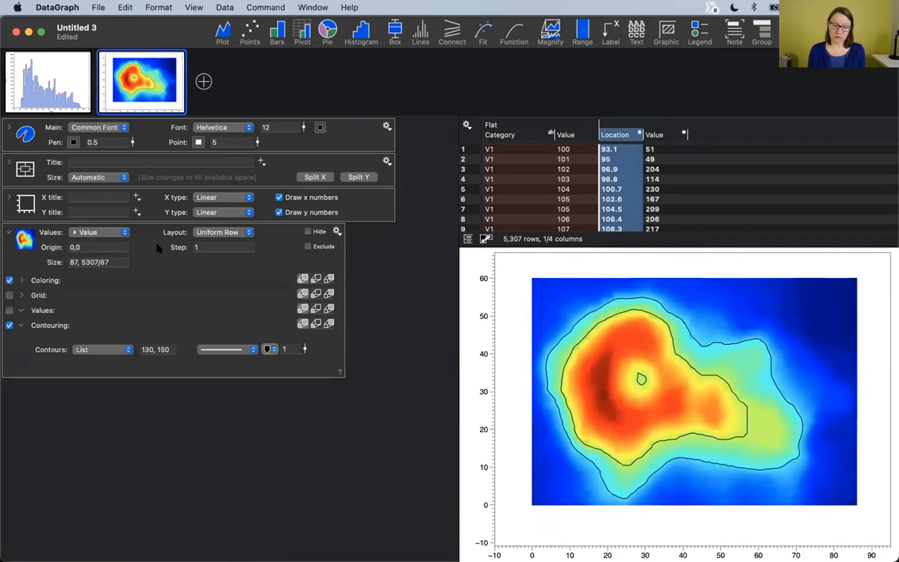
pyautogui.click(90, 349)
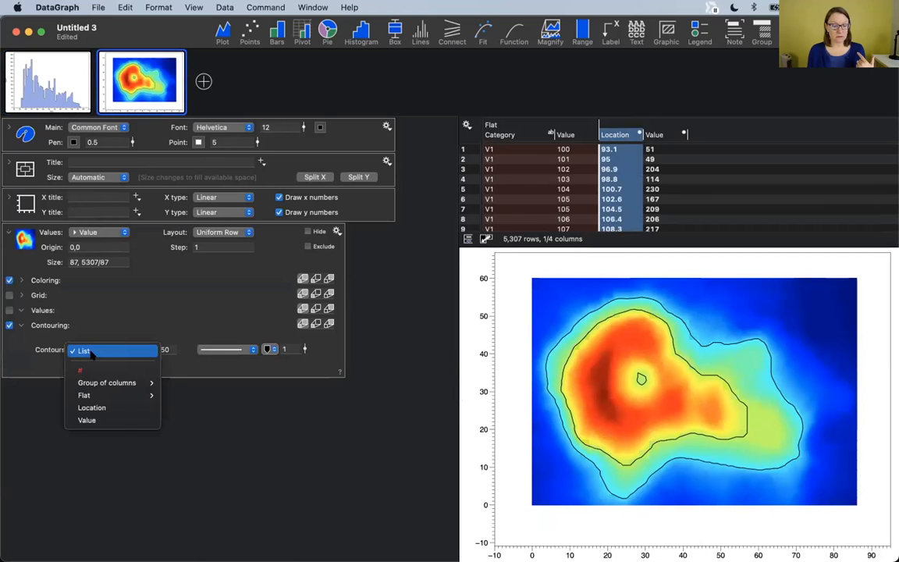
pyautogui.click(91, 408)
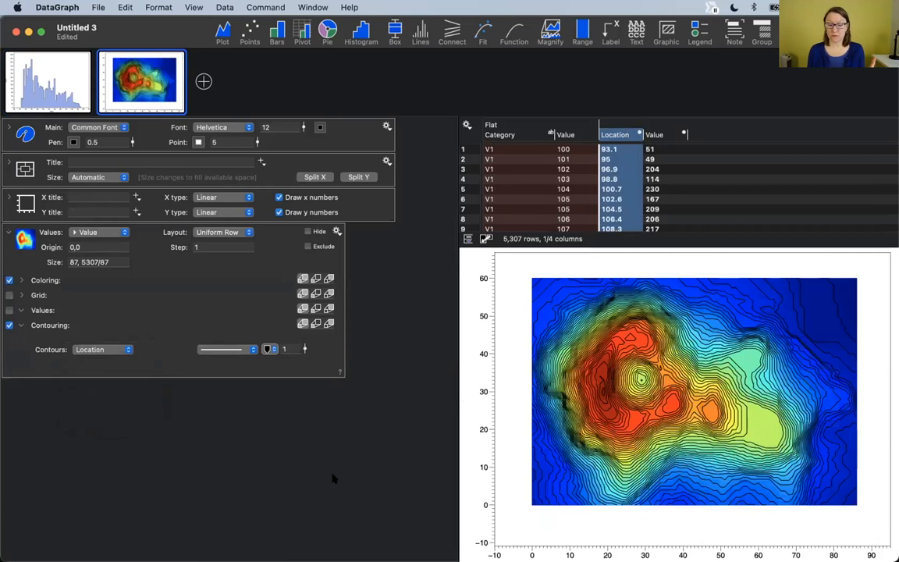
# - Set the histogram's bin width to 6.2 and return to the heat map to check its contours
pyautogui.click(45, 72)
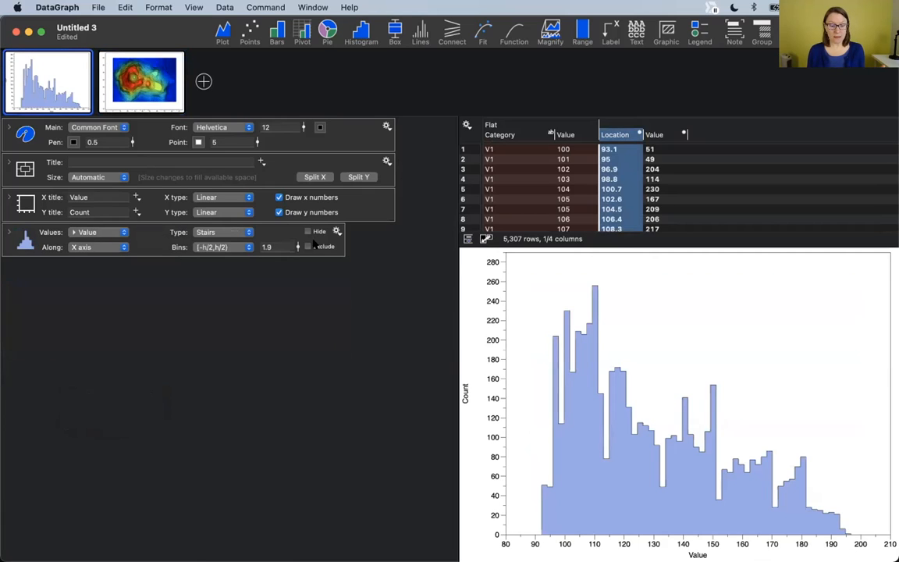
pyautogui.moveTo(298, 247); pyautogui.dragTo(296, 200)
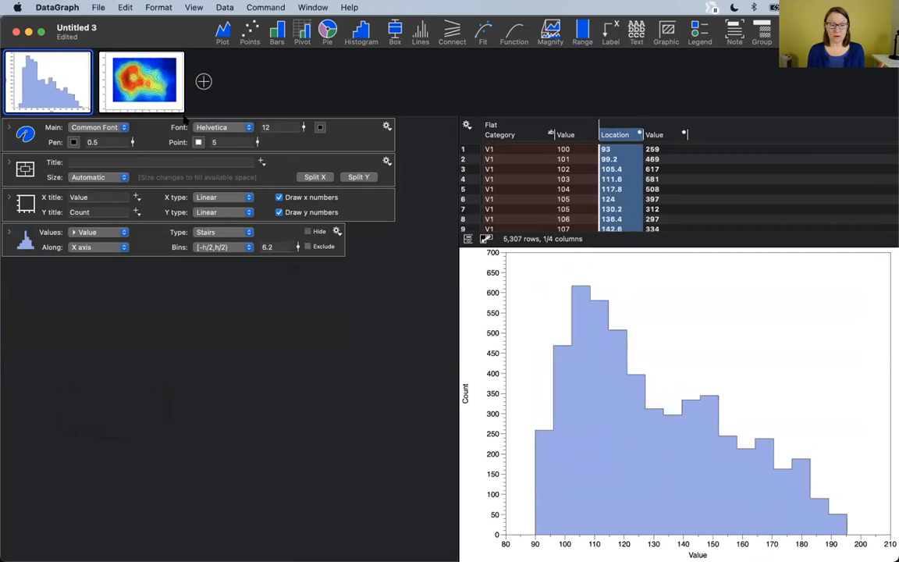
pyautogui.click(142, 83)
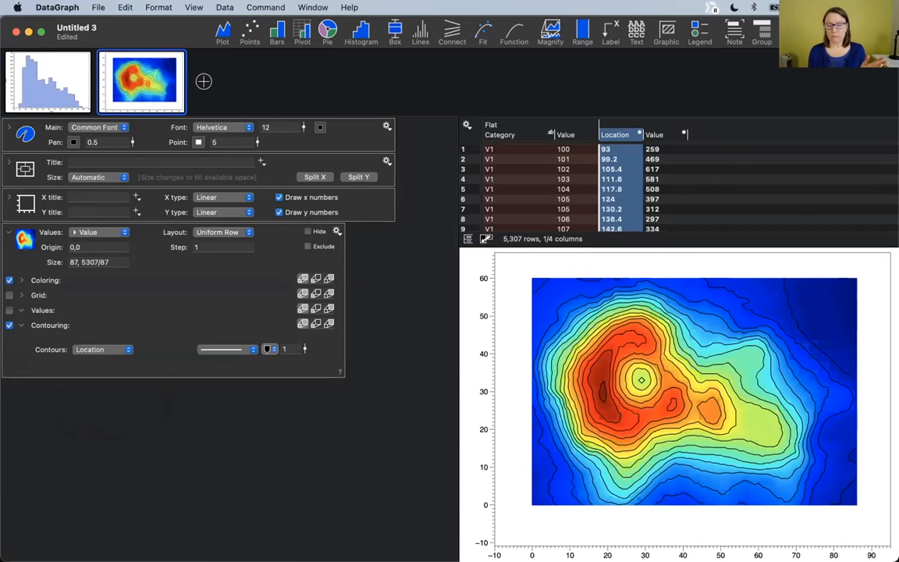
# - Add a slider variable to the document and expand its range settings
pyautogui.click(825, 31)
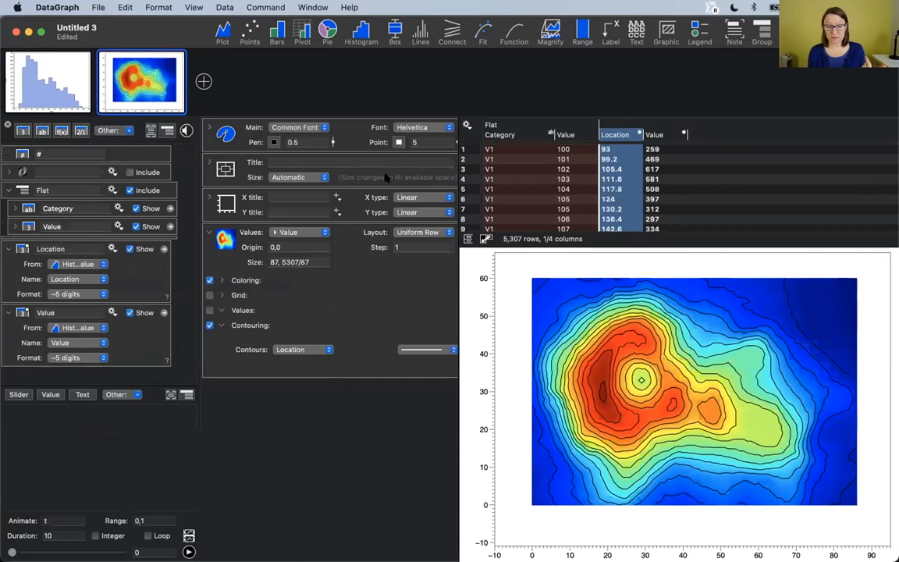
pyautogui.click(19, 394)
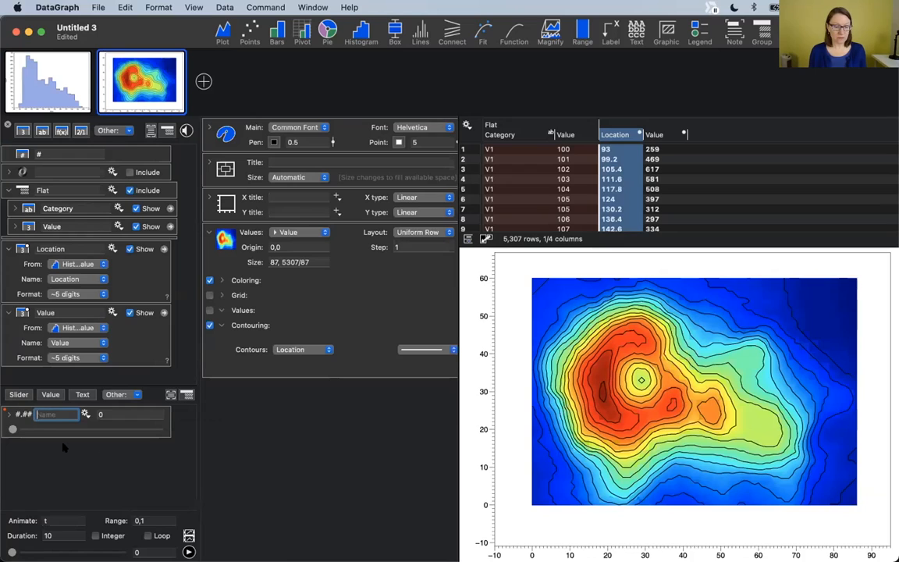
pyautogui.click(8, 415)
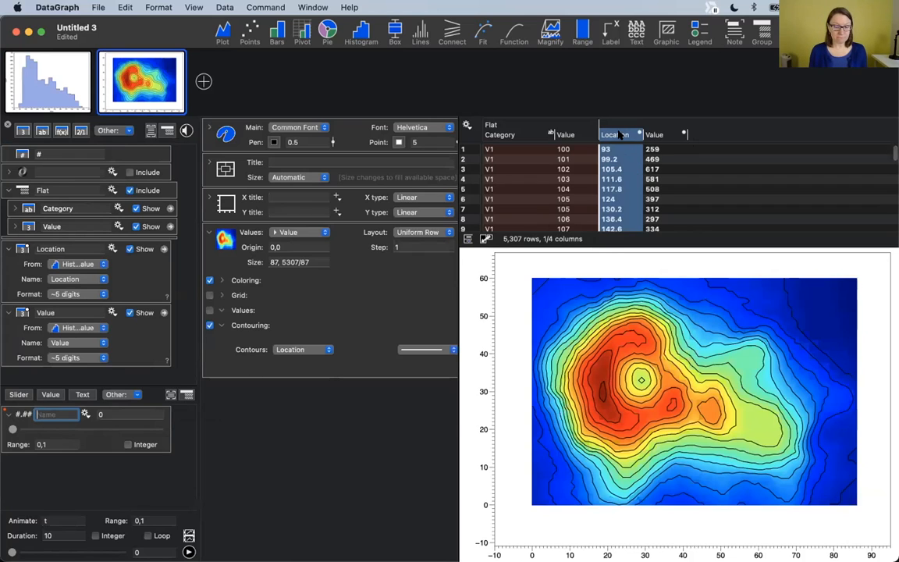
pyautogui.hscroll(5, 390, 281)
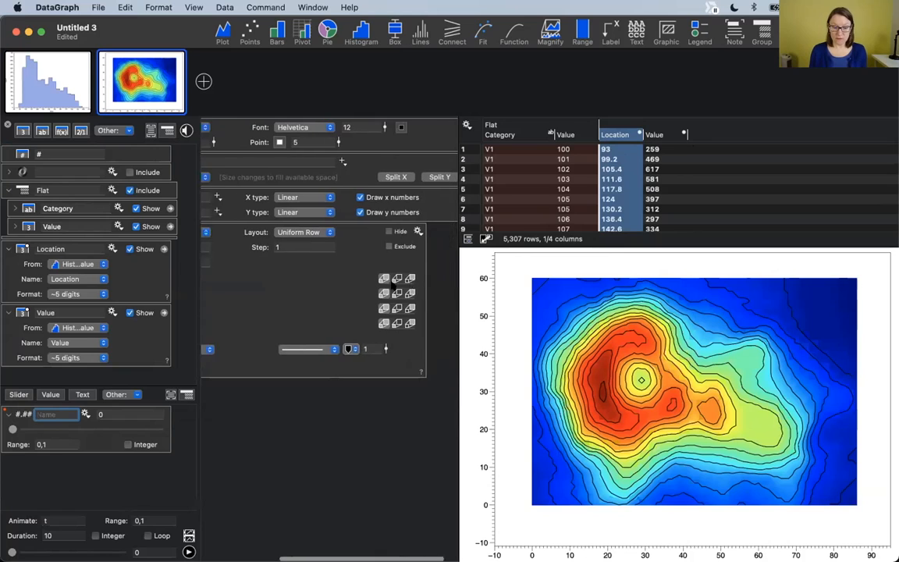
pyautogui.hscroll(-5, 342, 160)
# - Switch to the histogram graph and change its bin width to 7.1
pyautogui.click(53, 82)
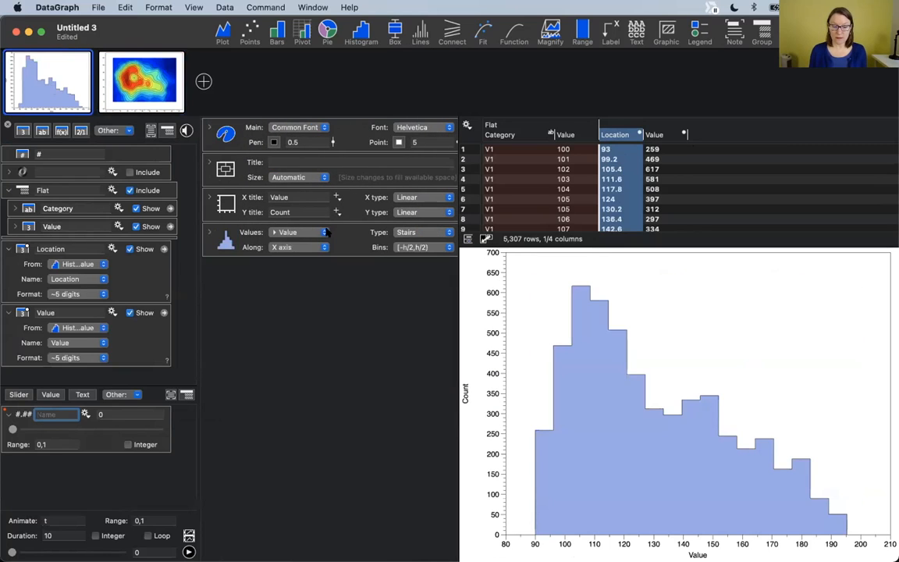
pyautogui.hscroll(5, 328, 234)
pyautogui.click(333, 246)
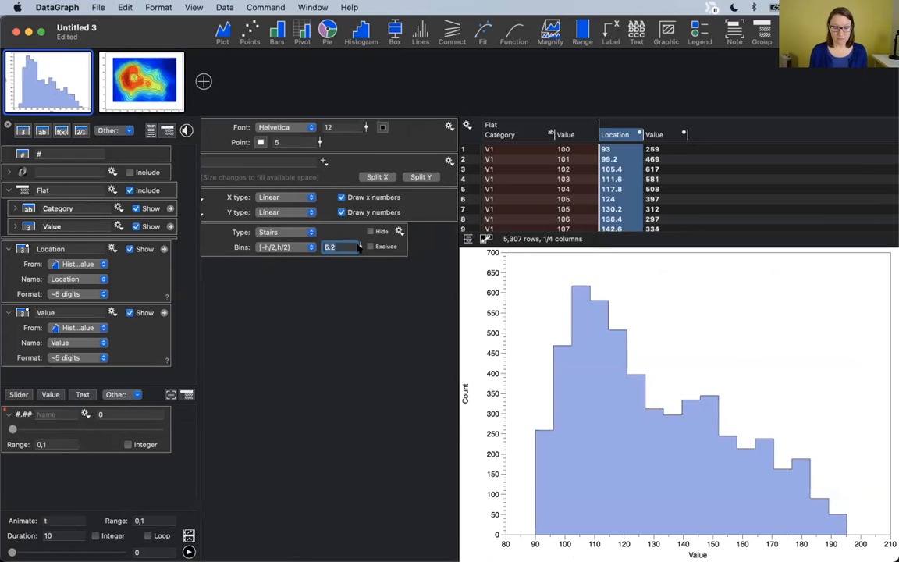
pyautogui.moveTo(360, 247); pyautogui.dragTo(360, 246)
# - Set the slider's range to 1,20, restrict it to integers, and move it to 10
pyautogui.rightClick(54, 444)
pyautogui.press('Escape')
pyautogui.write('1')
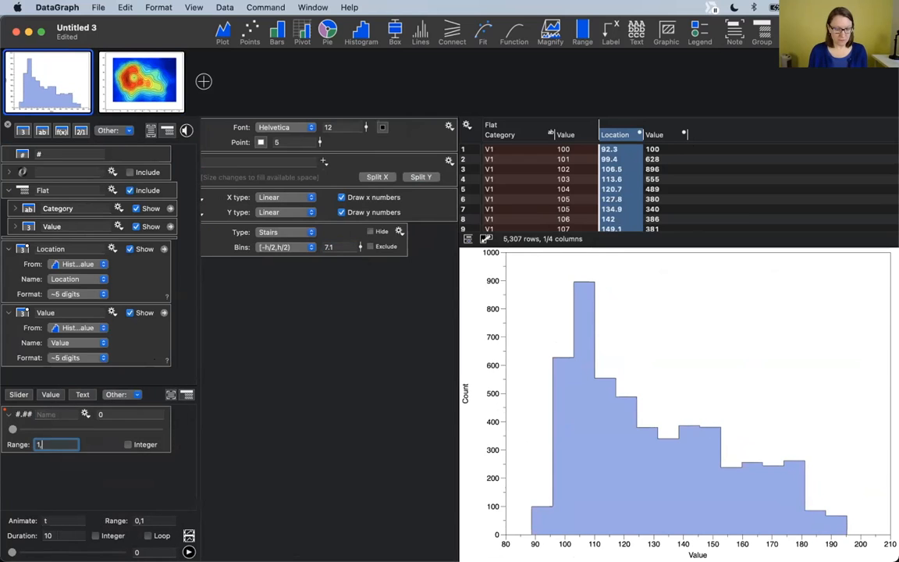
pyautogui.write(',20')
pyautogui.press('Return')
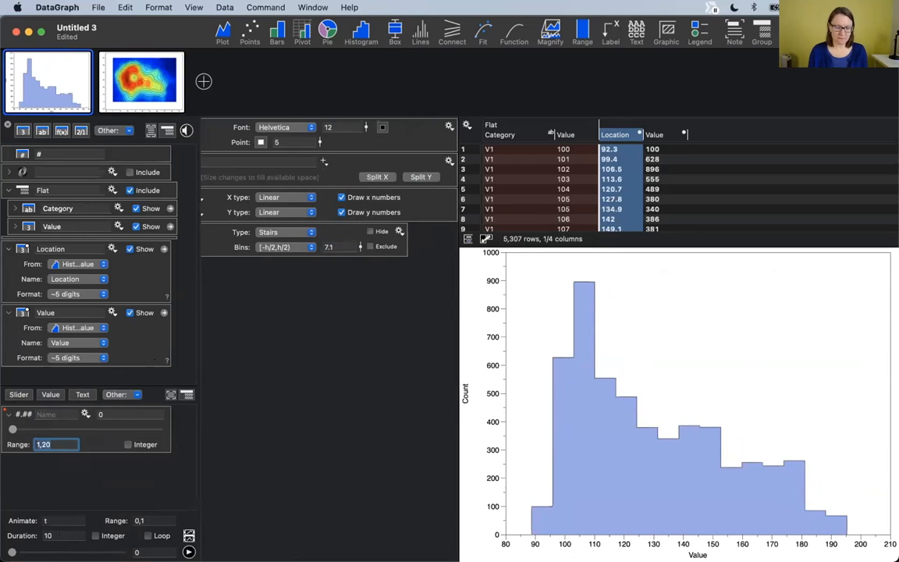
pyautogui.moveTo(13, 429); pyautogui.dragTo(44, 442)
pyautogui.click(82, 429)
# - Name the slider Bin and use that variable as the histogram's bin width
pyautogui.click(58, 414)
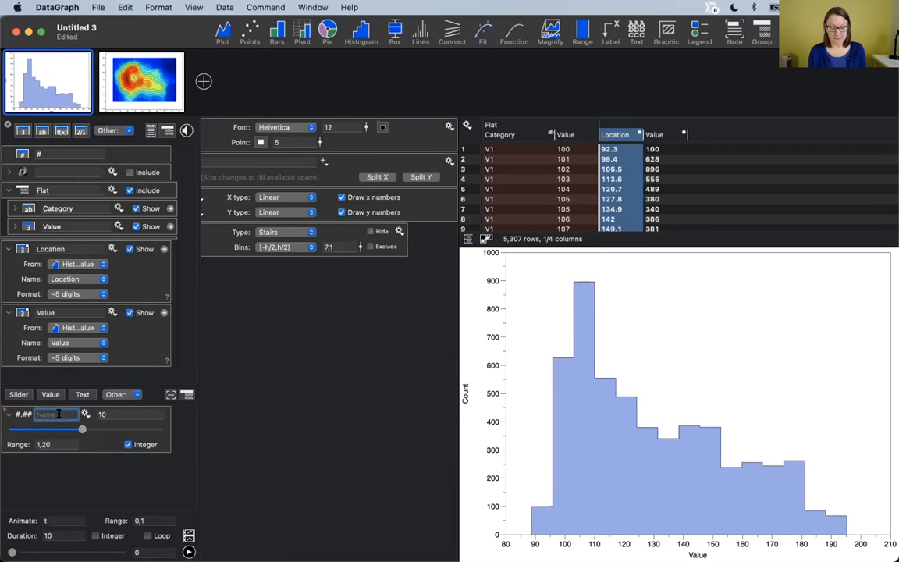
pyautogui.write('Bin')
pyautogui.press('Return')
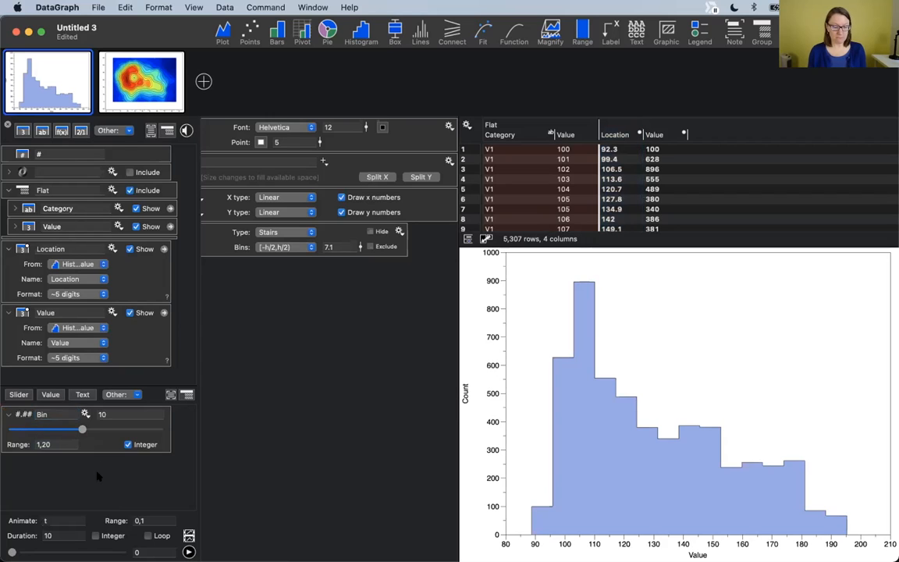
pyautogui.click(49, 414)
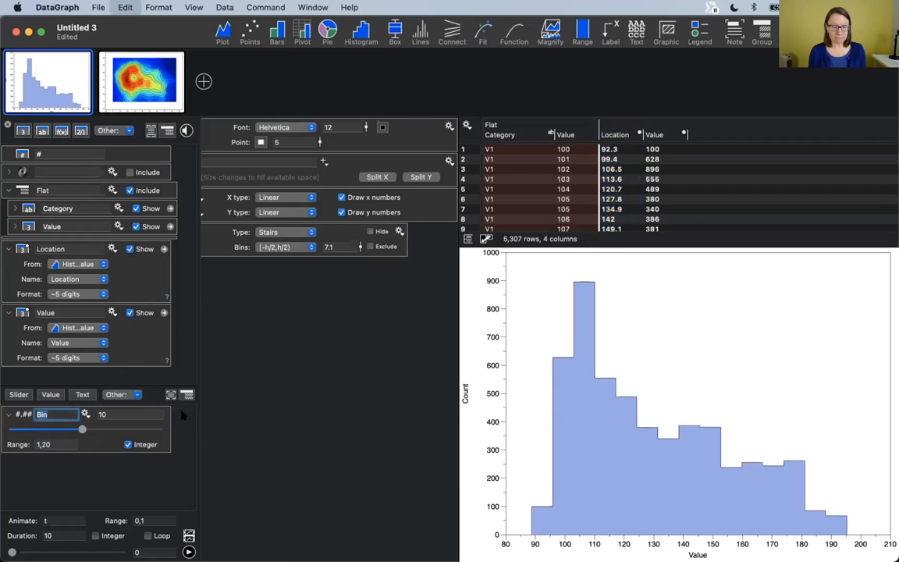
pyautogui.click(328, 247)
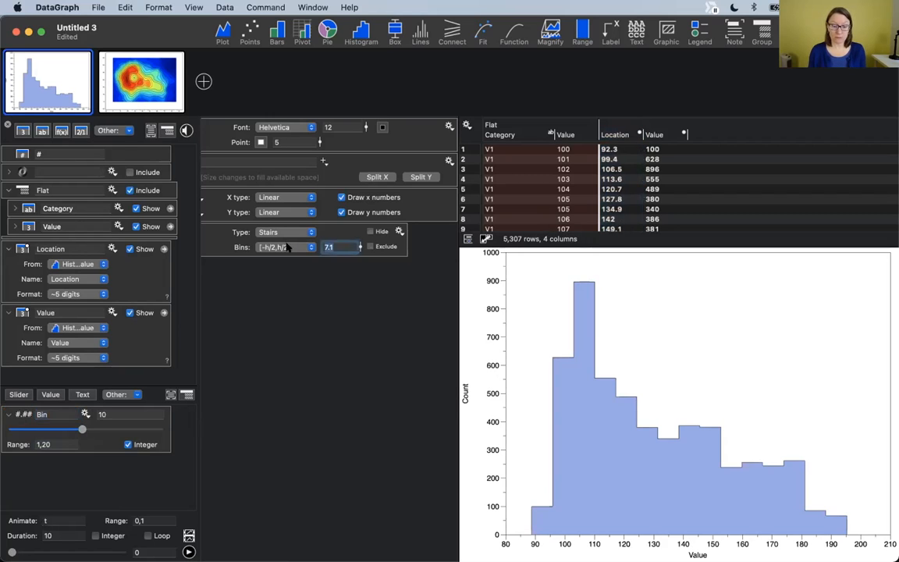
pyautogui.press('Return')
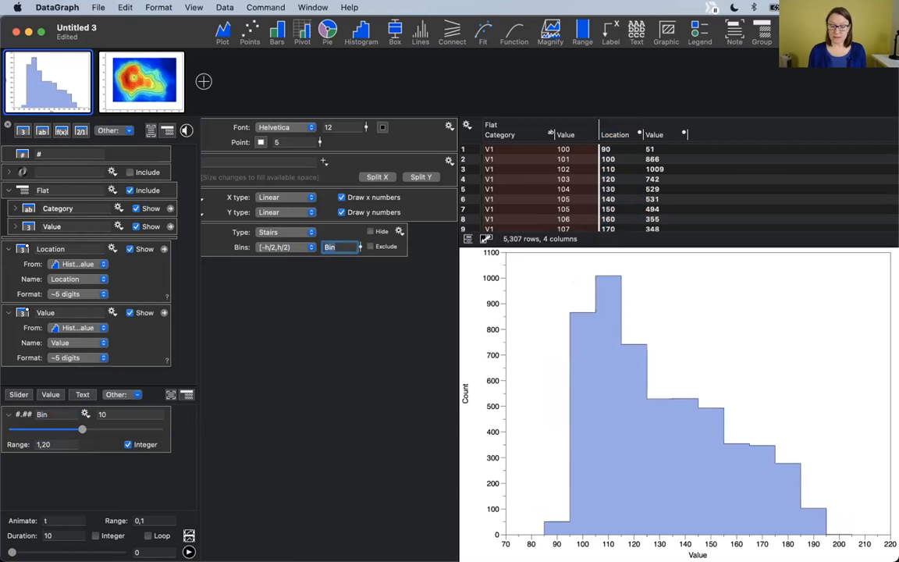
# - Show the heat map, try a Bin slider value of 6, and set it to 10
pyautogui.click(113, 79)
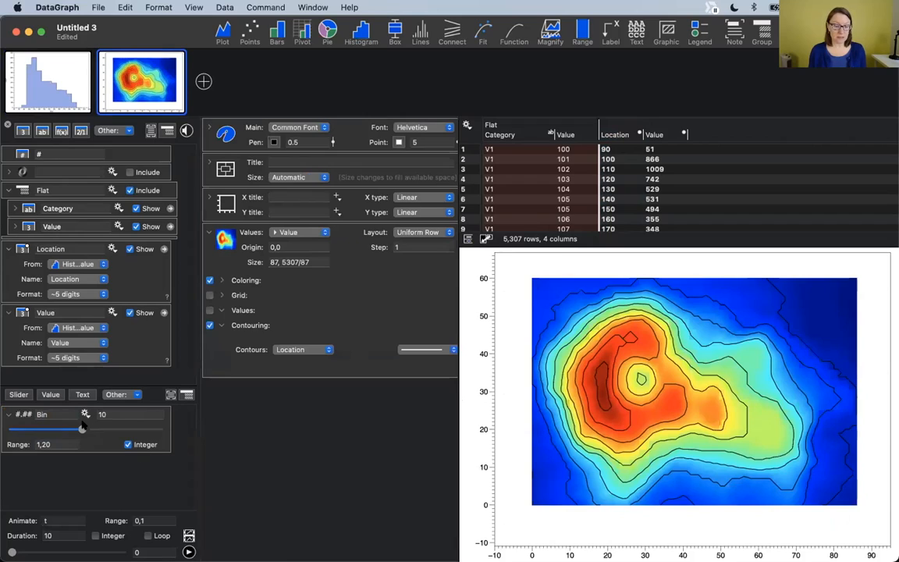
pyautogui.moveTo(81, 429); pyautogui.dragTo(50, 429)
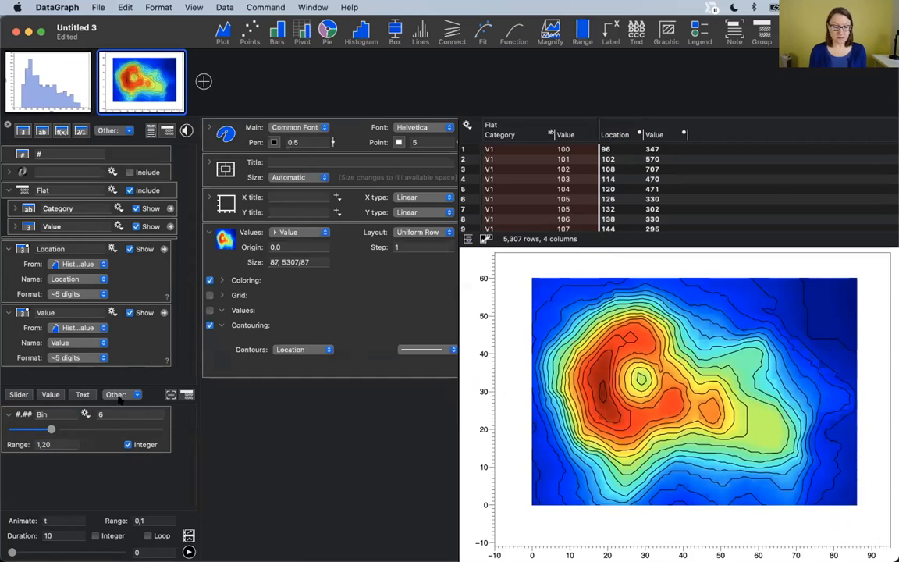
pyautogui.moveTo(111, 415); pyautogui.dragTo(57, 416)
pyautogui.write('10')
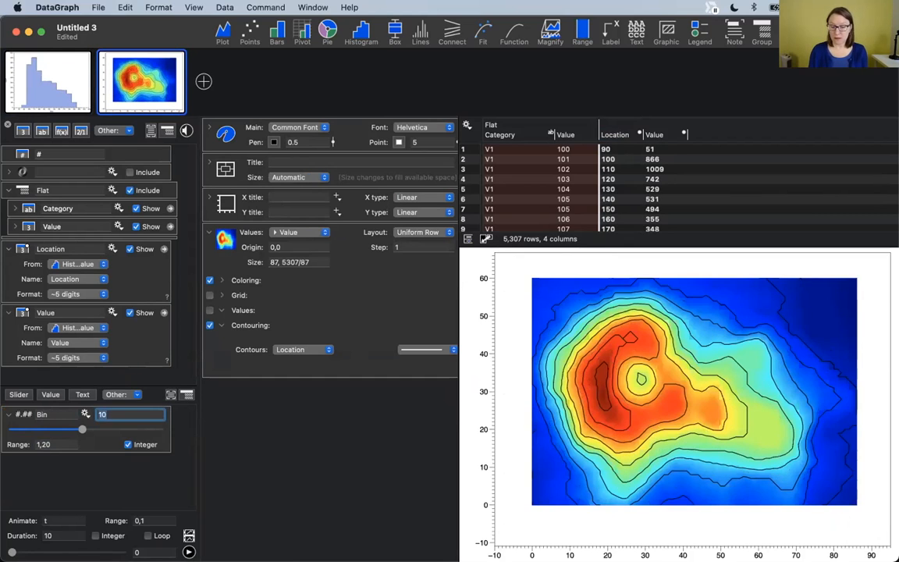
pyautogui.click(233, 469)
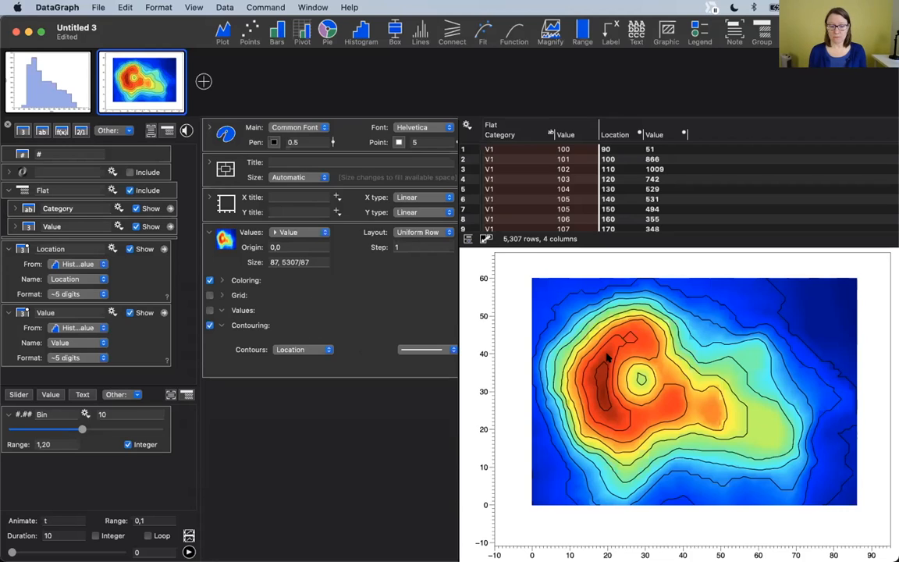
pyautogui.click(6, 121)
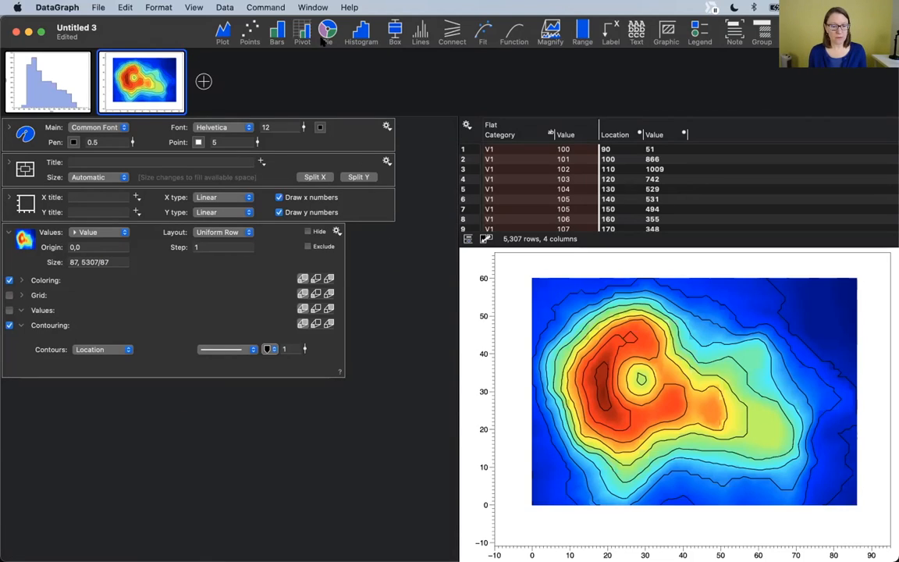
# - Add a color ramp legend to the heat map graph and link it to the Value scalar field command
pyautogui.click(266, 7)
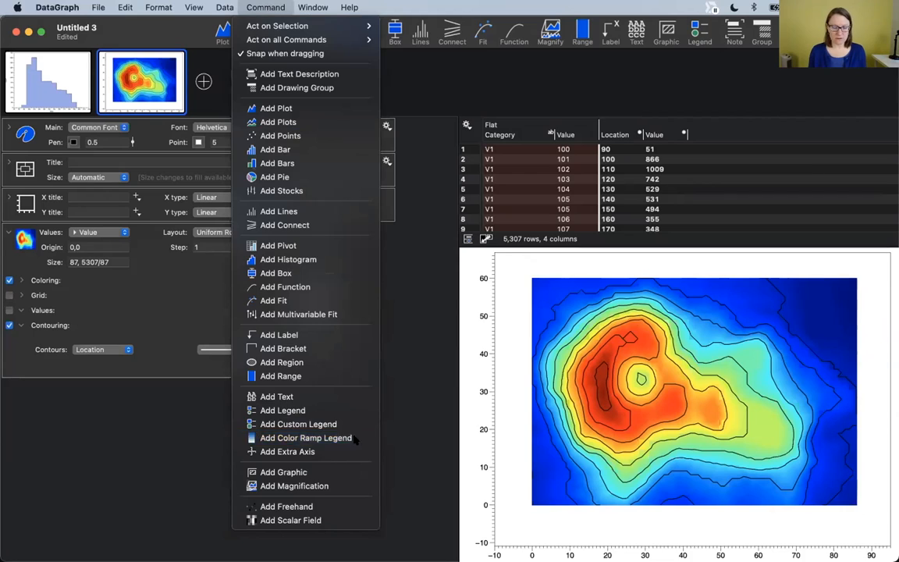
pyautogui.click(355, 439)
pyautogui.click(29, 396)
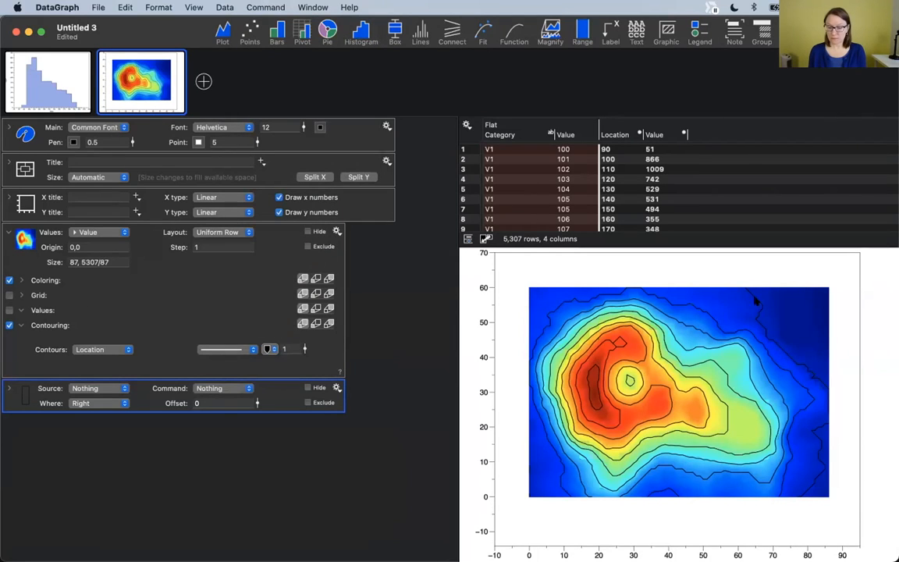
pyautogui.click(207, 389)
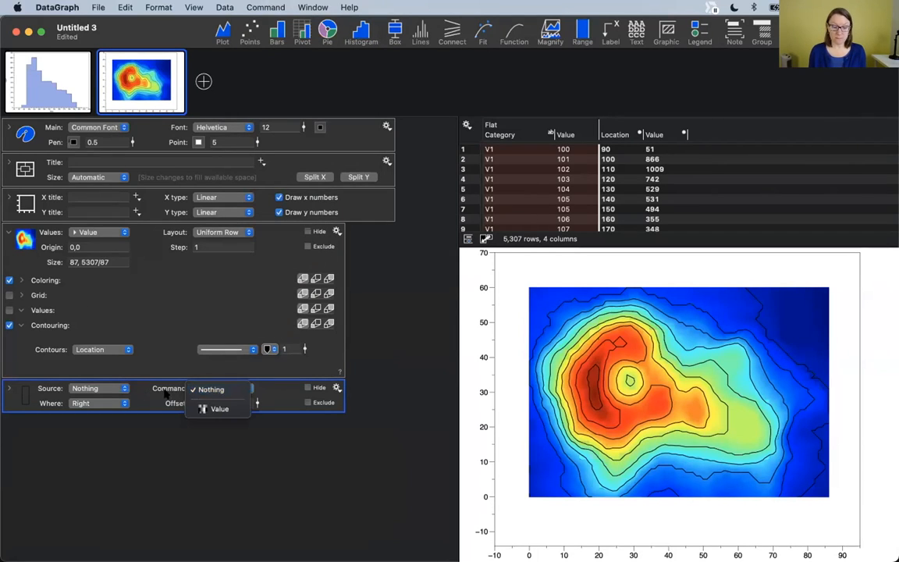
pyautogui.click(217, 409)
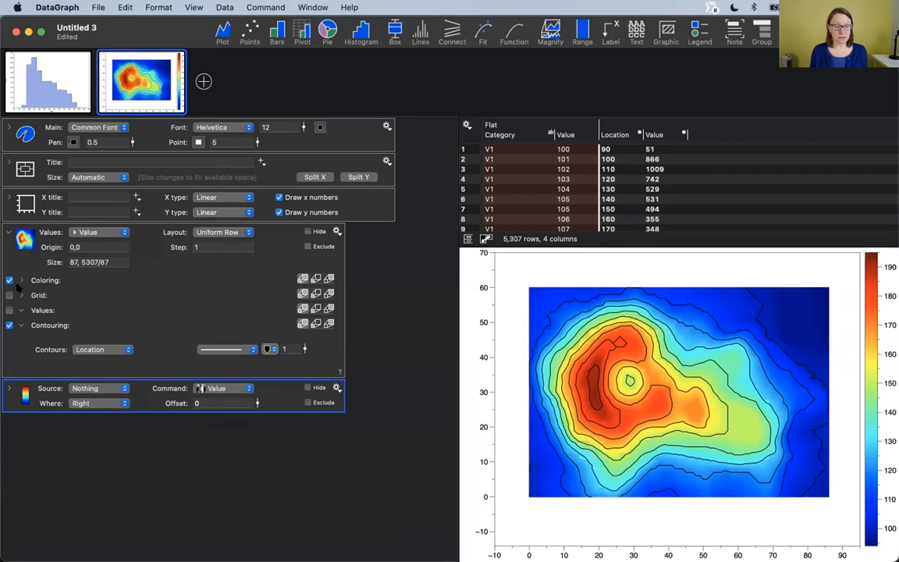
# - Set the color ramp legend's range to .2,.8, collapsing the detailed settings of the scalar field and the legend
pyautogui.click(9, 232)
pyautogui.click(9, 286)
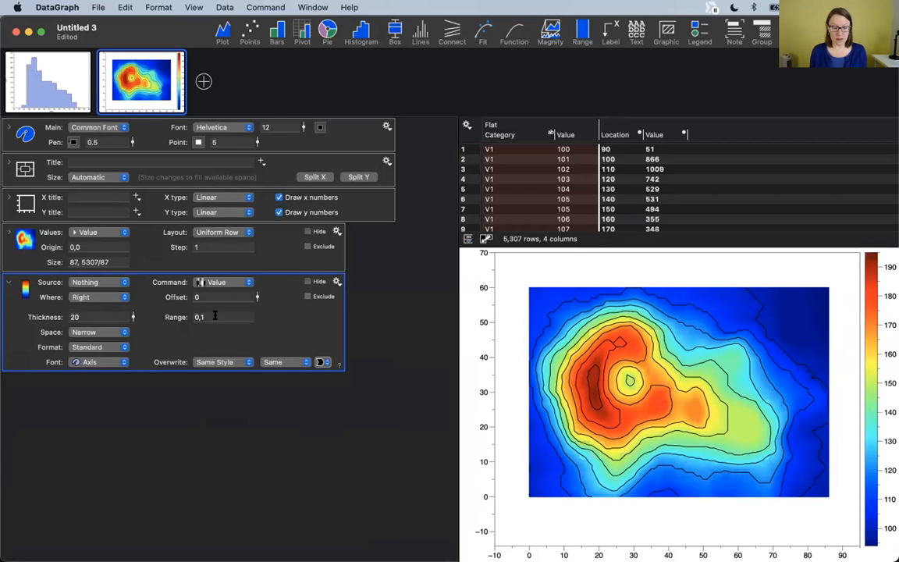
pyautogui.press('BackSpace')
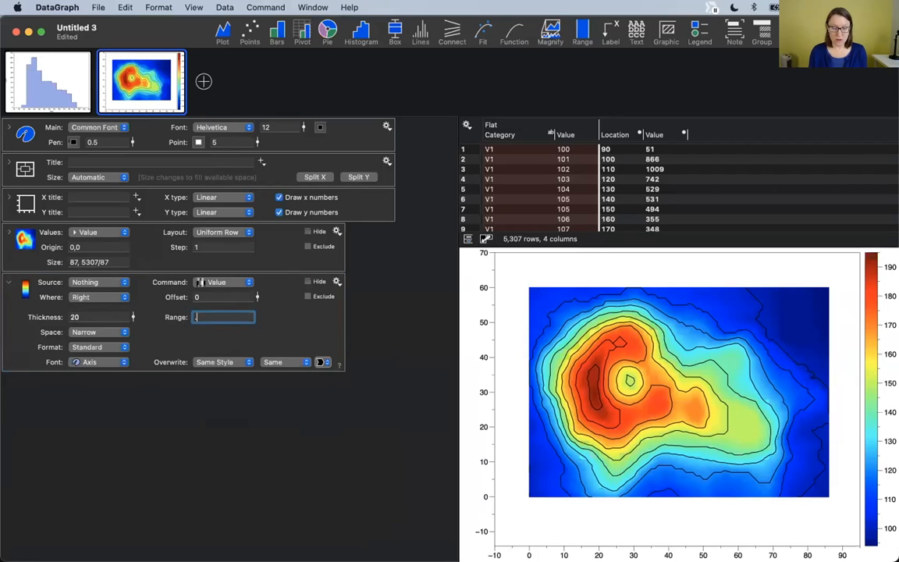
pyautogui.write('.2,.8')
pyautogui.press('Return')
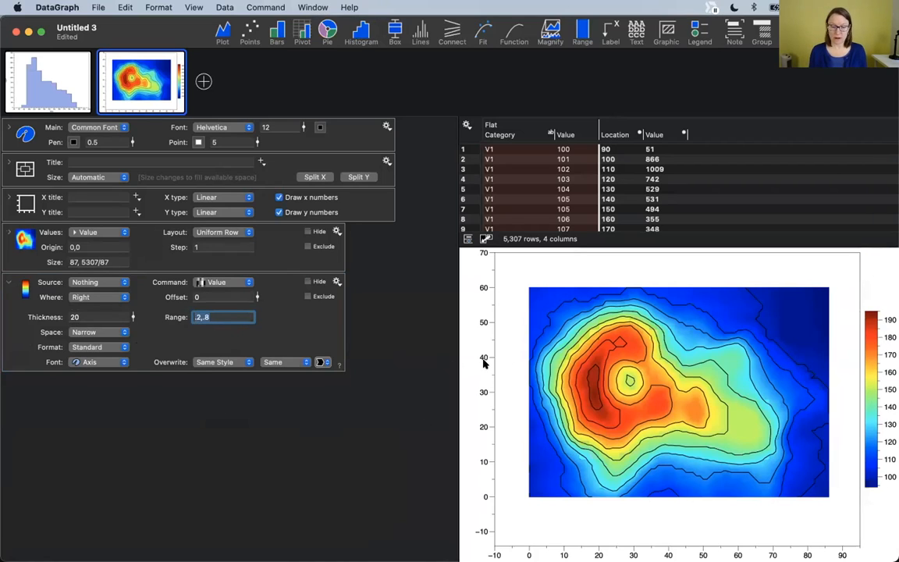
pyautogui.click(297, 320)
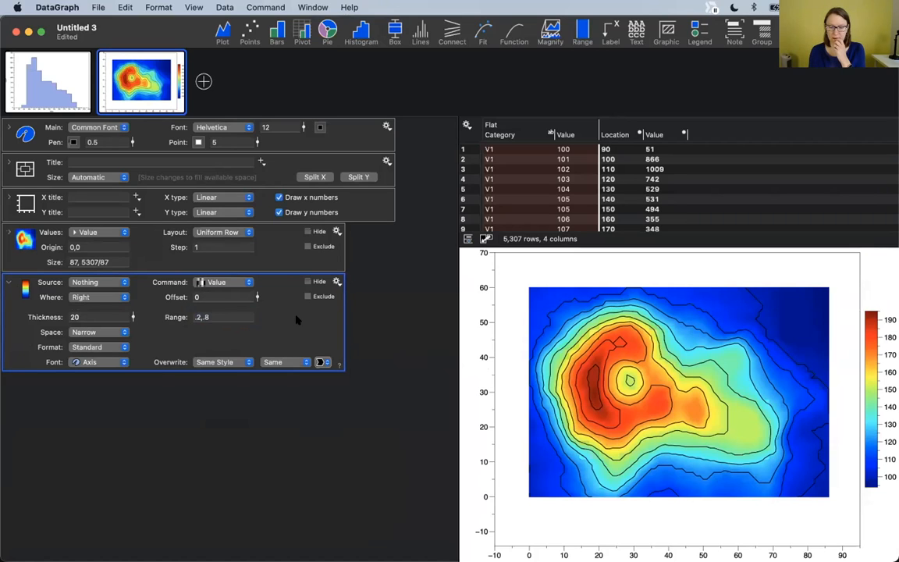
pyautogui.click(8, 285)
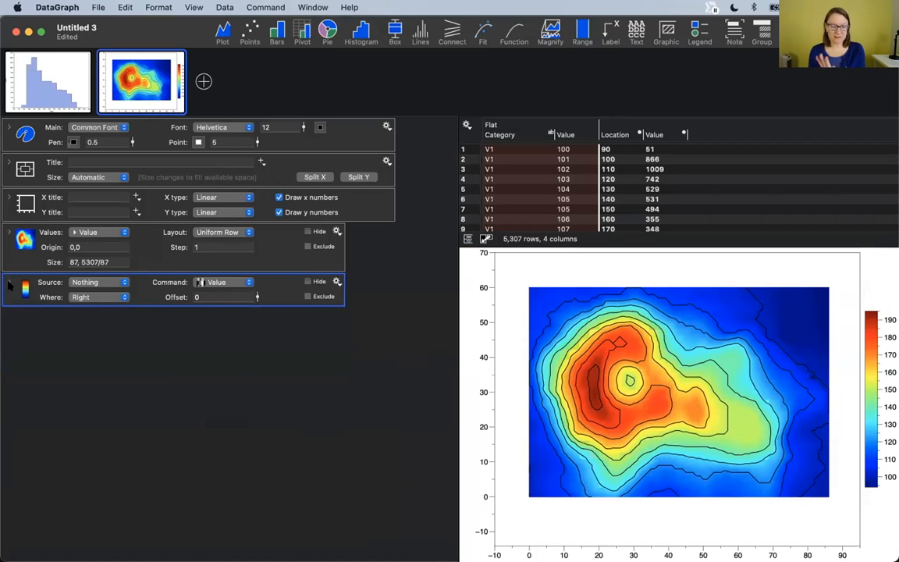
pyautogui.click(168, 451)
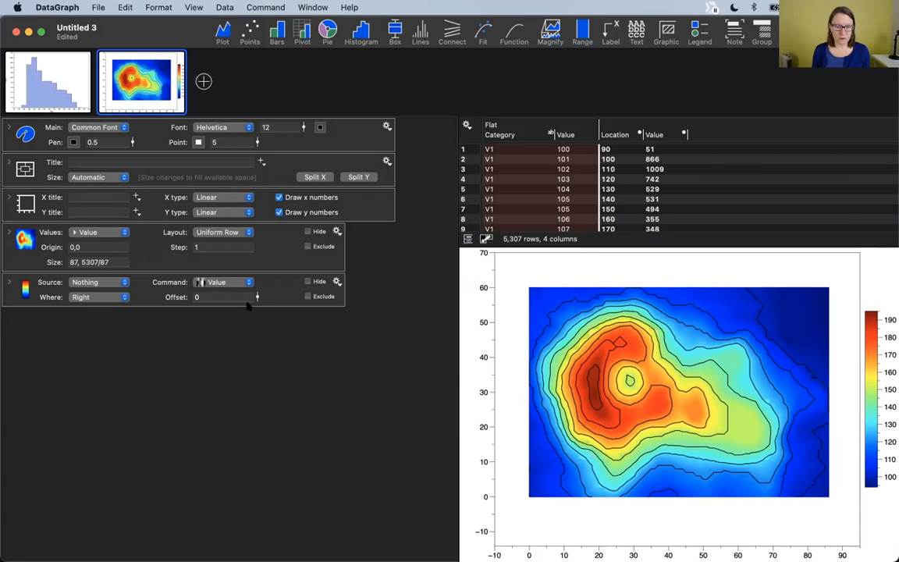
pyautogui.click(305, 7)
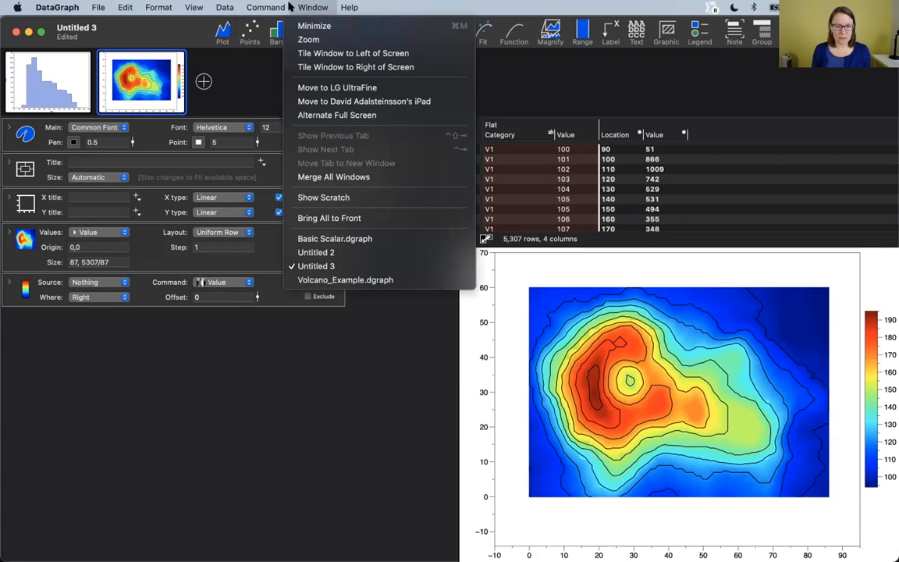
pyautogui.moveTo(268, 6)
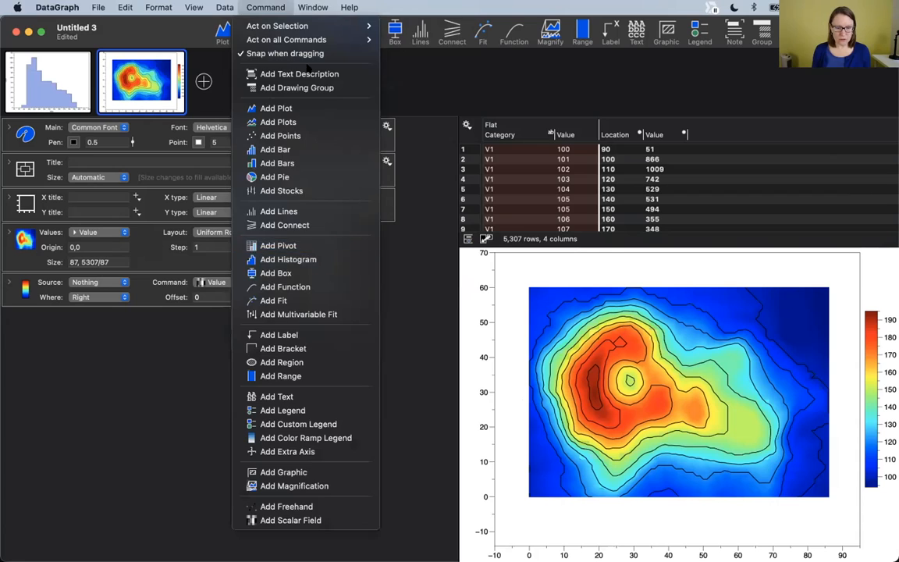
pyautogui.moveTo(312, 7)
pyautogui.click(329, 266)
# - Open the online help article for the heat map's scalar field command
pyautogui.click(267, 255)
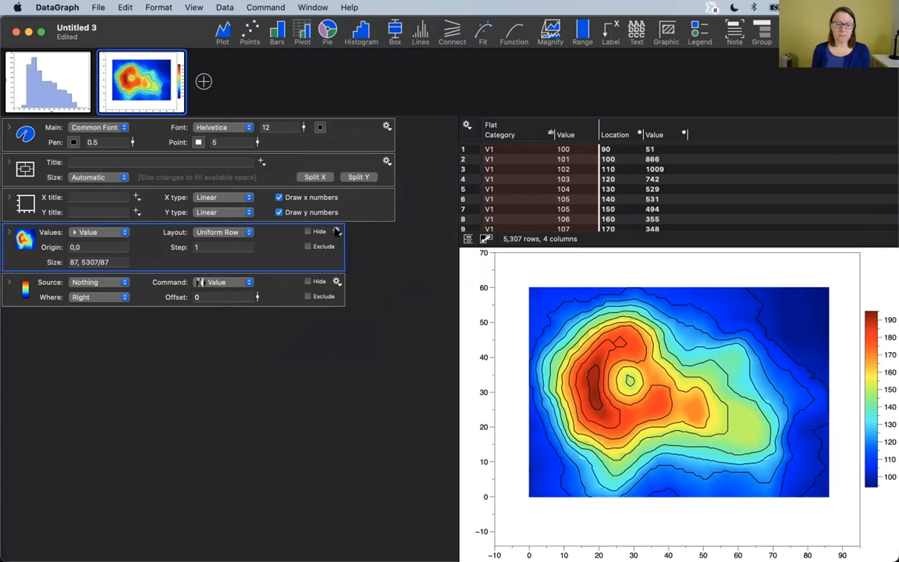
pyautogui.click(337, 232)
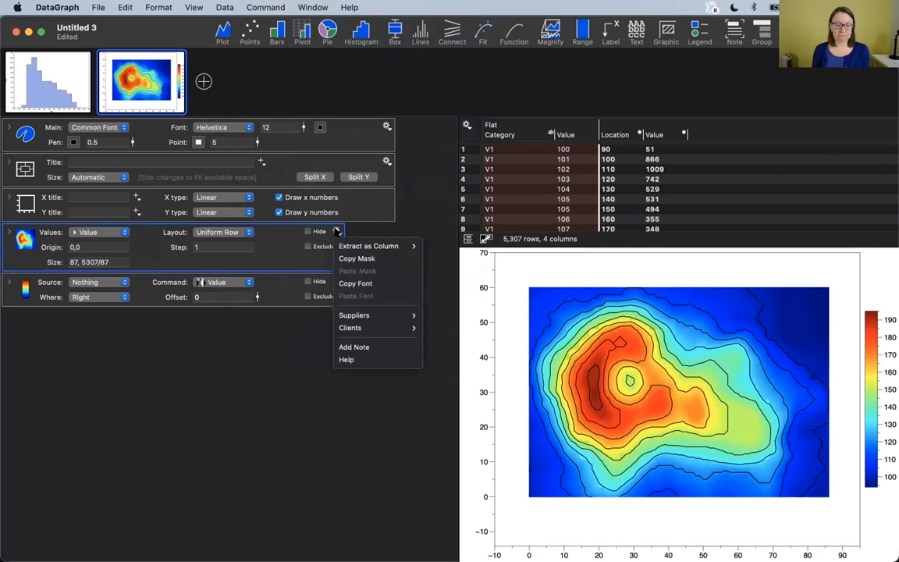
pyautogui.click(345, 360)
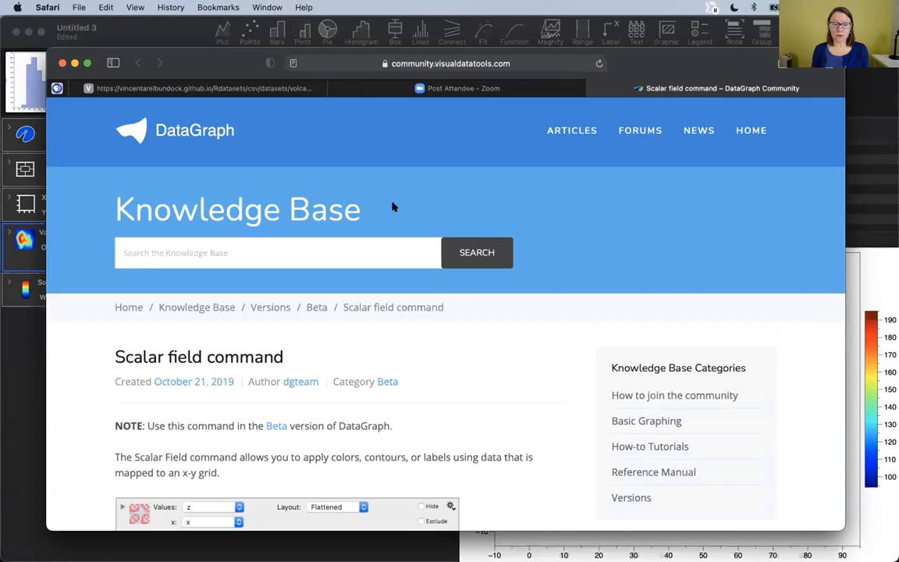
# - Examine the Scalar field command article's grid types, data format and Uniform Grid example
pyautogui.scroll(-3, 492, 386)
pyautogui.scroll(-3, 493, 386)
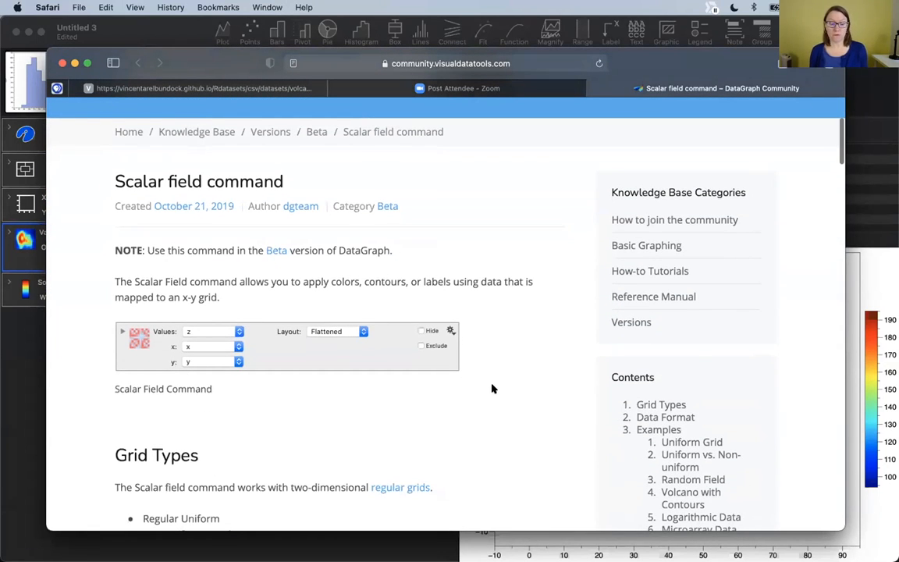
pyautogui.scroll(-3, 493, 387)
pyautogui.scroll(-3, 492, 388)
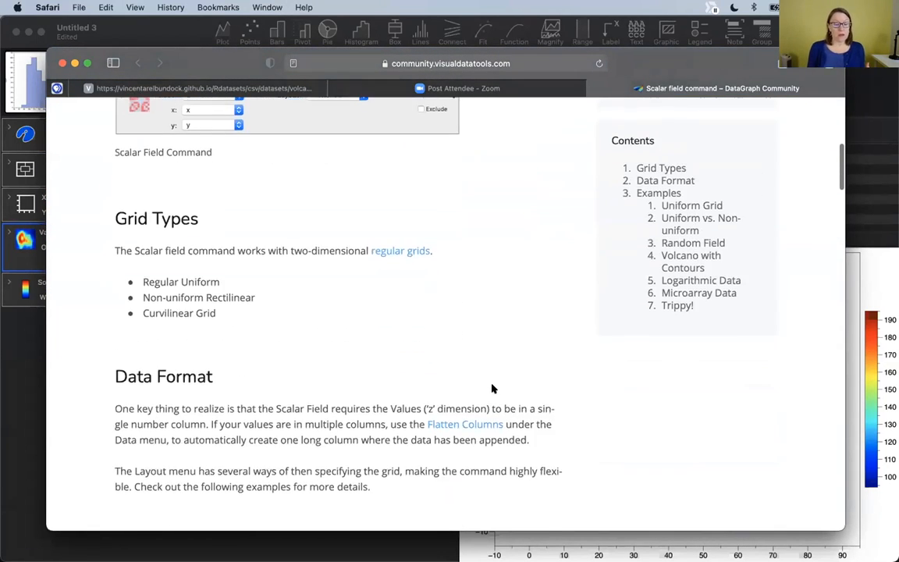
pyautogui.scroll(2, 367, 406)
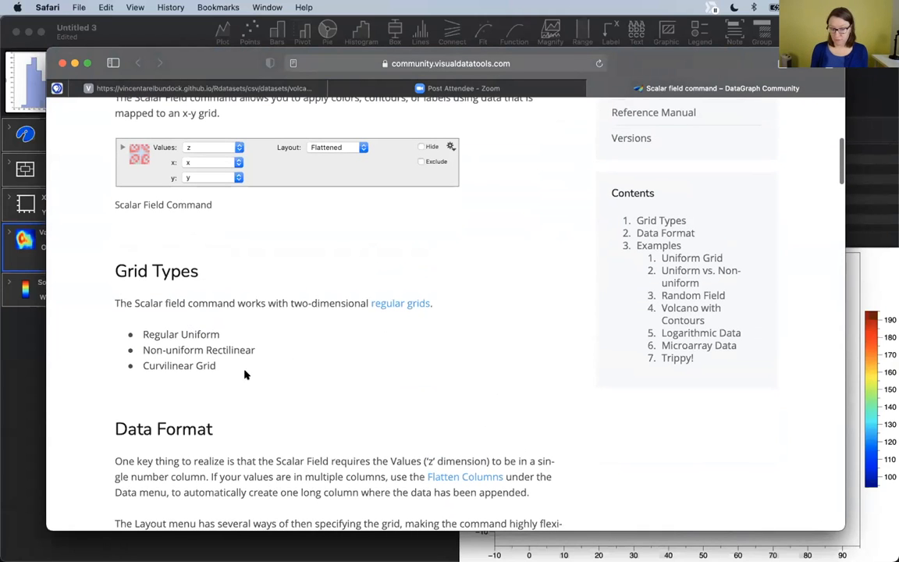
pyautogui.scroll(-7, 338, 409)
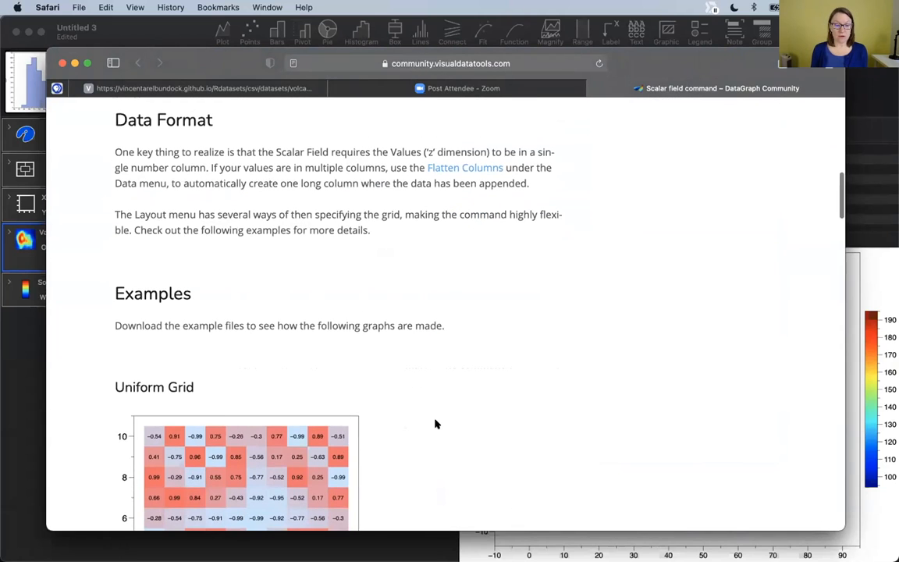
pyautogui.scroll(-5, 435, 424)
pyautogui.scroll(-7, 435, 424)
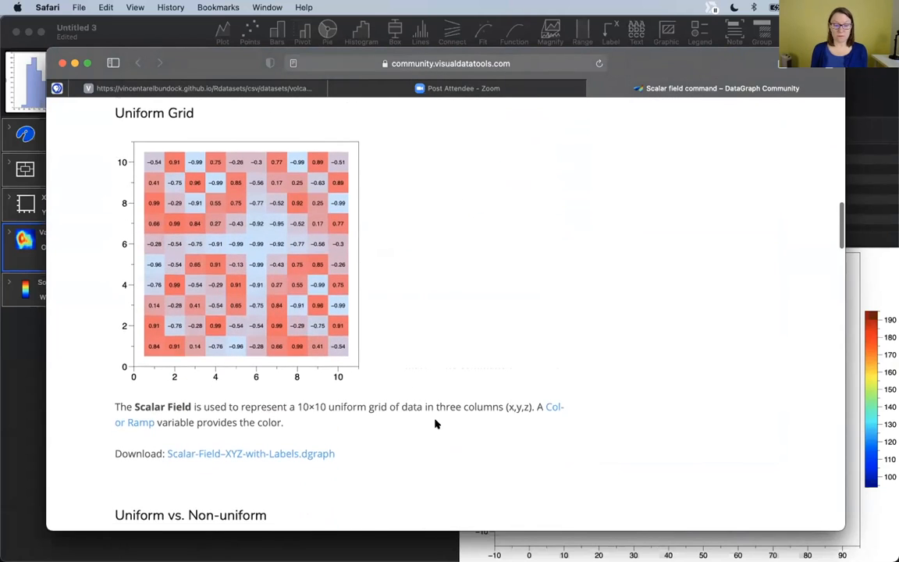
pyautogui.scroll(6, 436, 424)
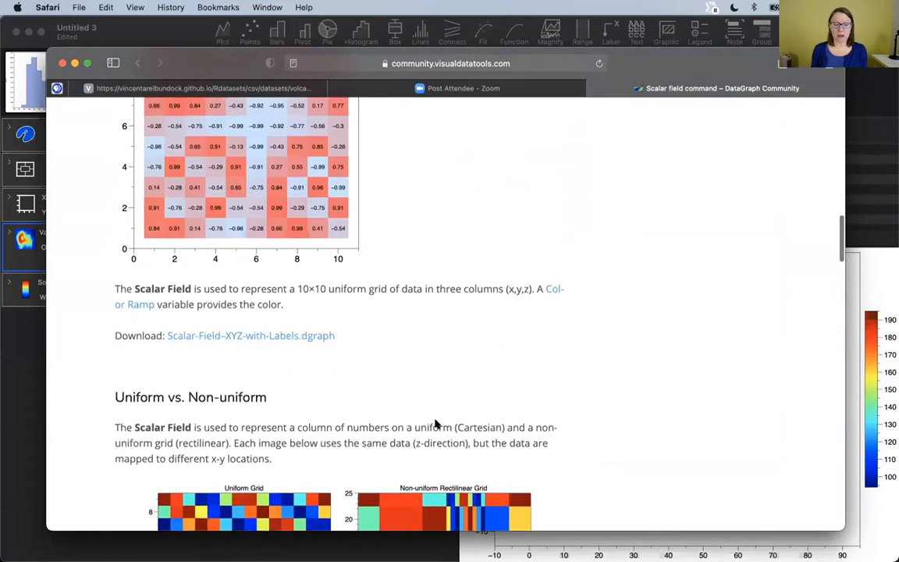
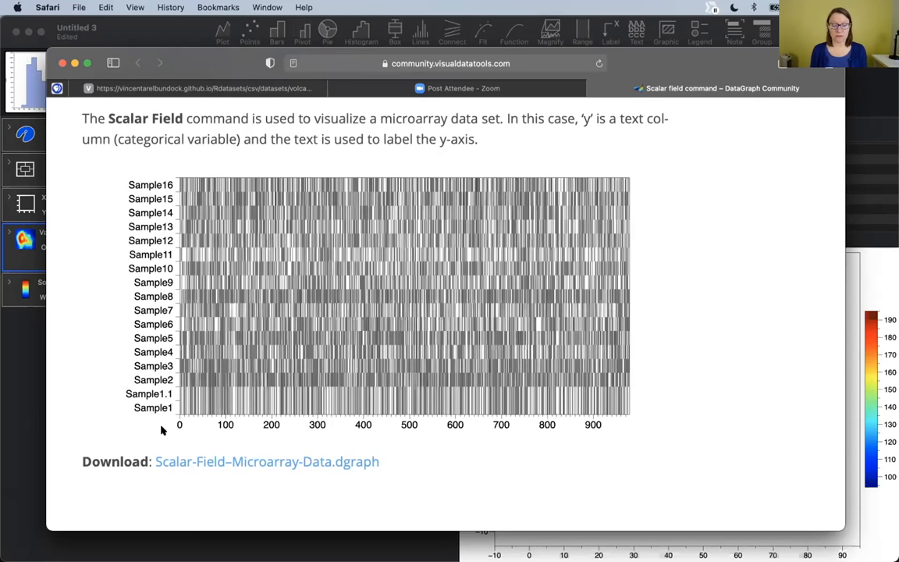
# - Examine the article's Microarray Data and Trippy! examples, including the grid mapped into other shapes
pyautogui.scroll(-3, 231, 295)
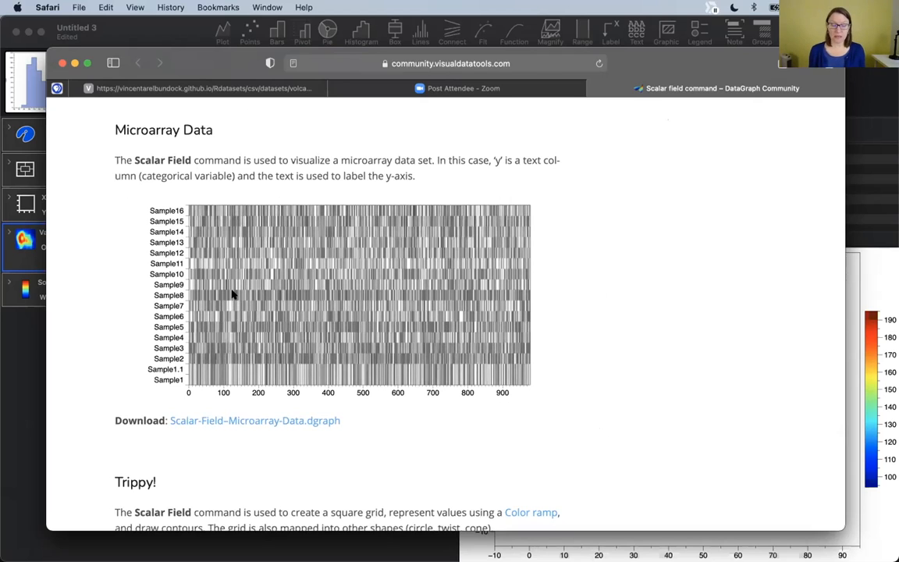
pyautogui.scroll(-5, 321, 277)
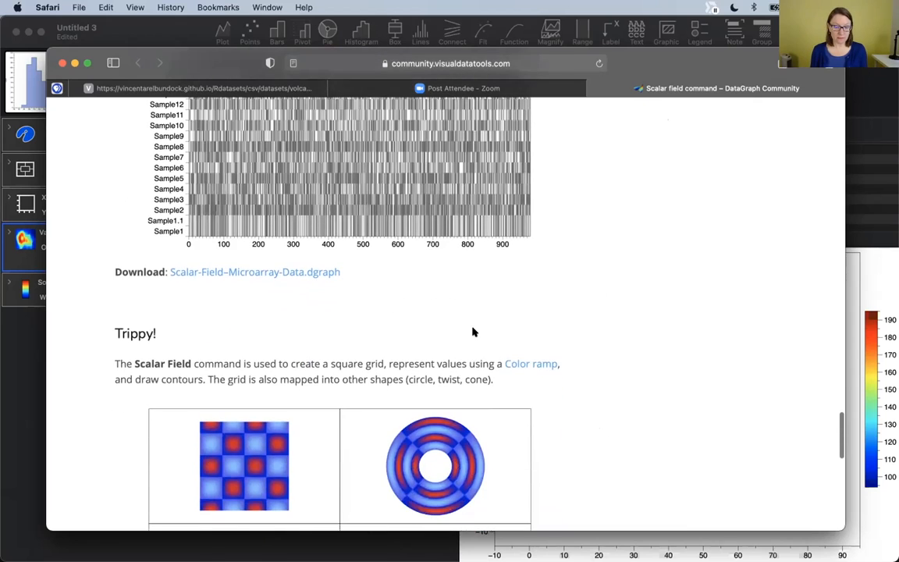
pyautogui.scroll(-1, 594, 381)
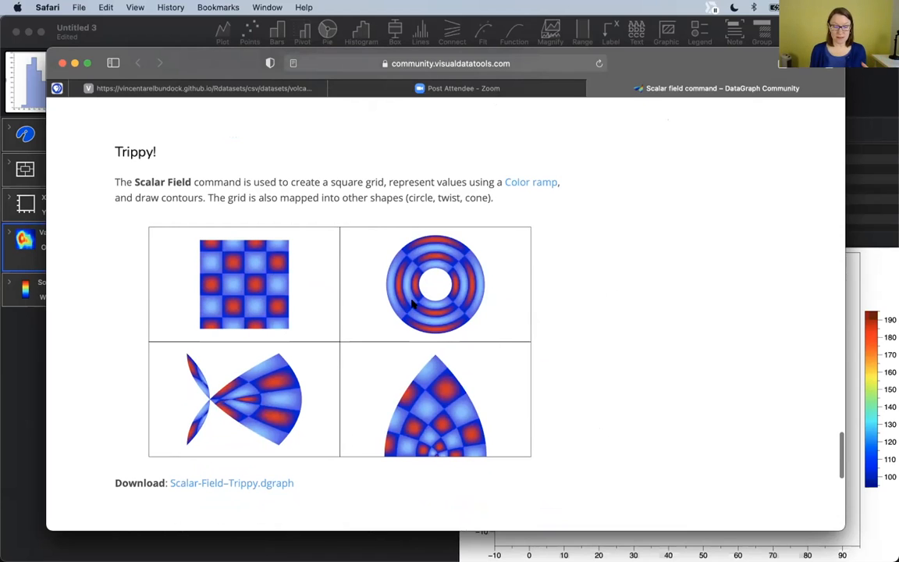
pyautogui.scroll(3, 368, 346)
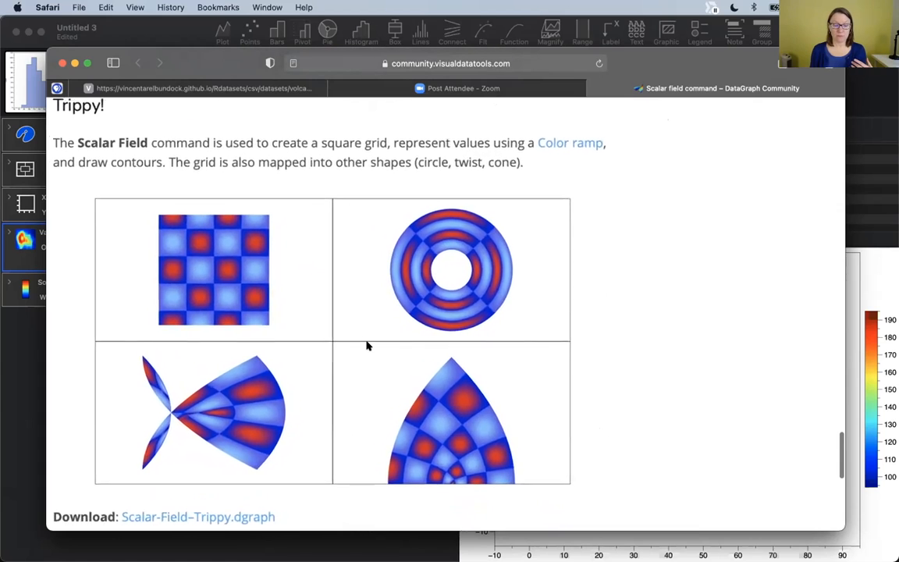
pyautogui.scroll(-3, 369, 346)
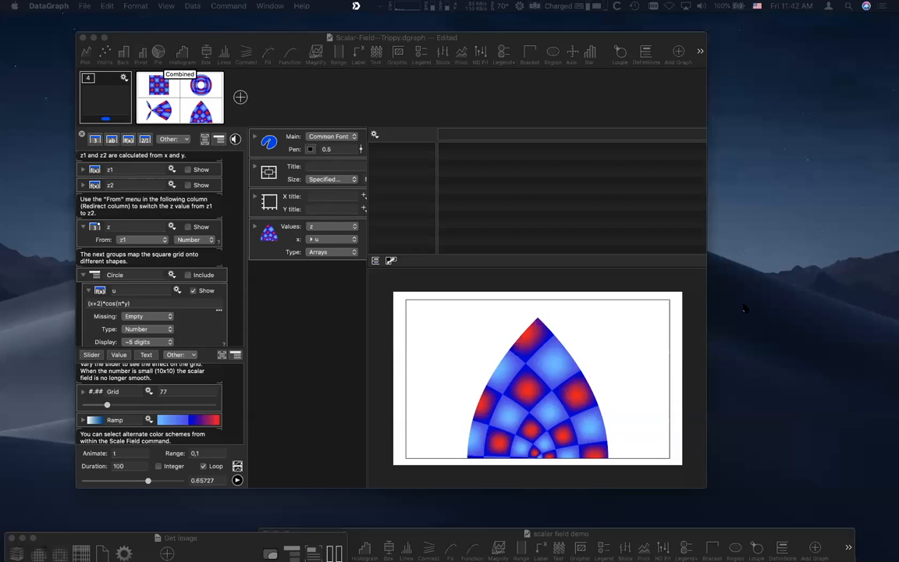
# - Bring the scalar field demo document in front of the Scalar-Field--Trippy.dgraph window and enlarge and reposition its window
pyautogui.moveTo(578, 45); pyautogui.dragTo(571, 45)
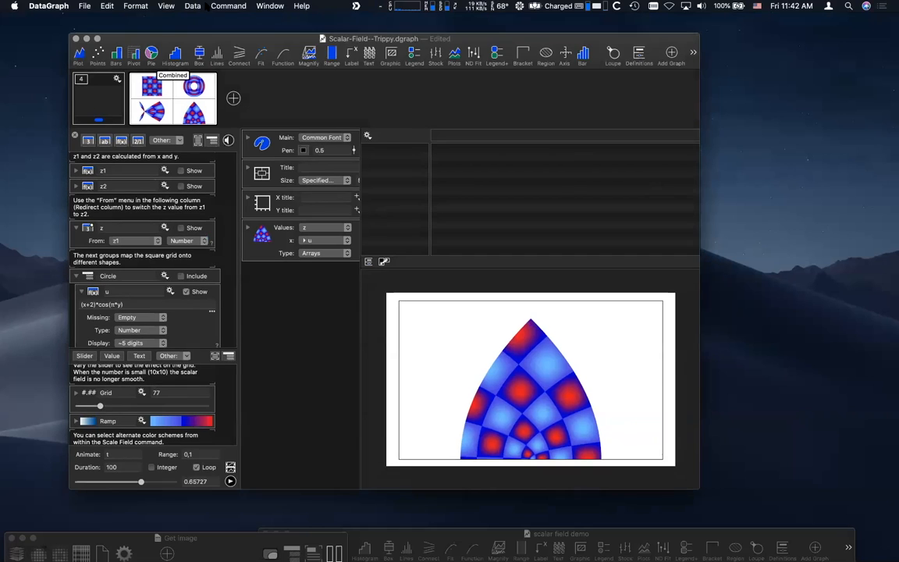
pyautogui.click(270, 6)
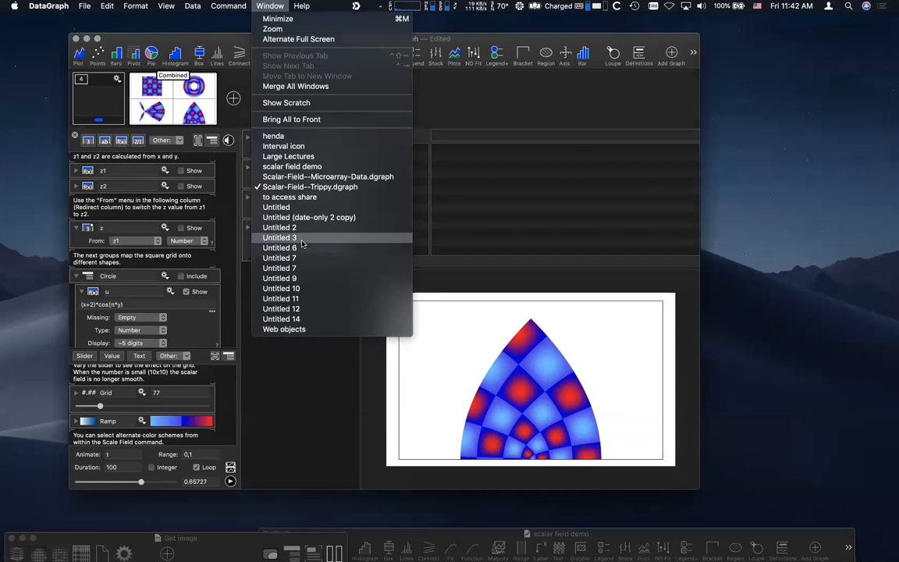
pyautogui.click(310, 186)
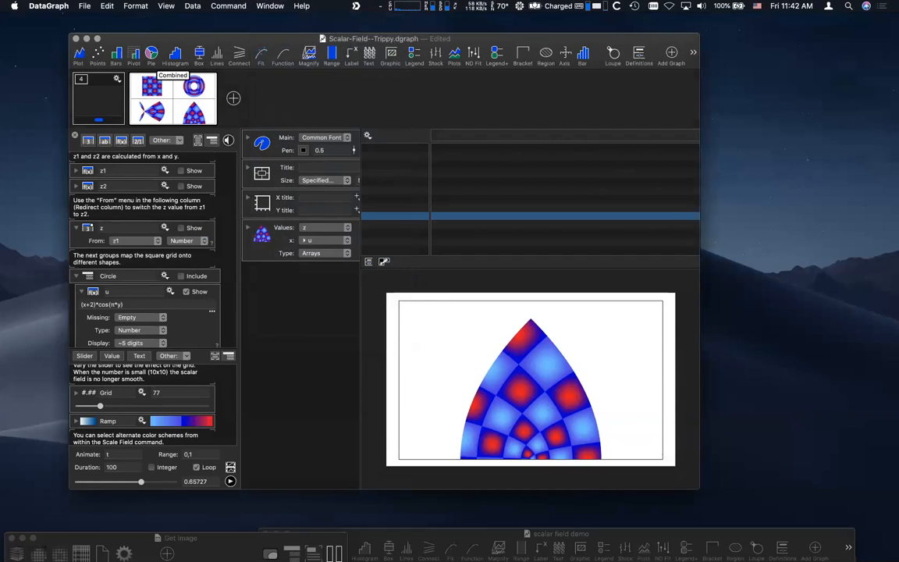
pyautogui.moveTo(489, 534); pyautogui.dragTo(453, 54)
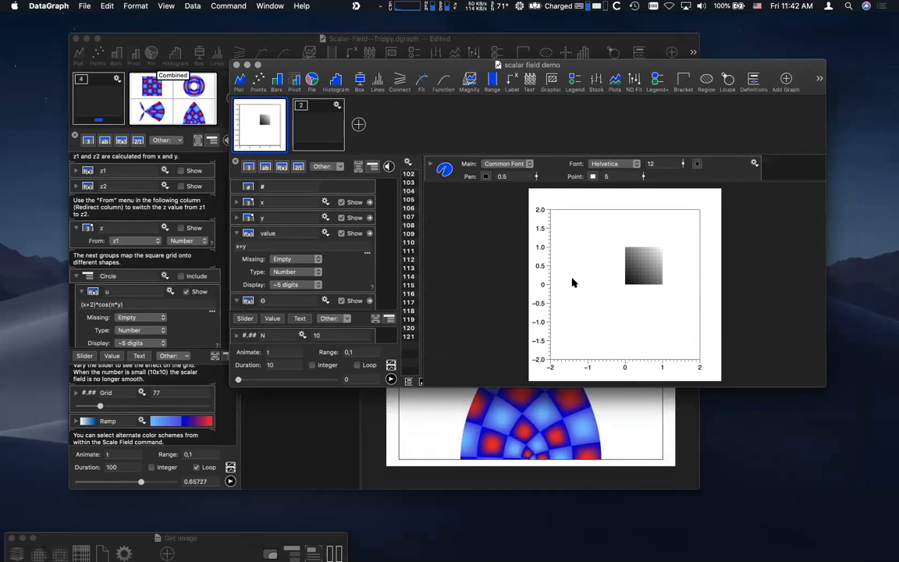
pyautogui.moveTo(808, 376); pyautogui.dragTo(878, 535)
pyautogui.moveTo(727, 56); pyautogui.dragTo(589, 52)
pyautogui.moveTo(745, 406); pyautogui.dragTo(821, 406)
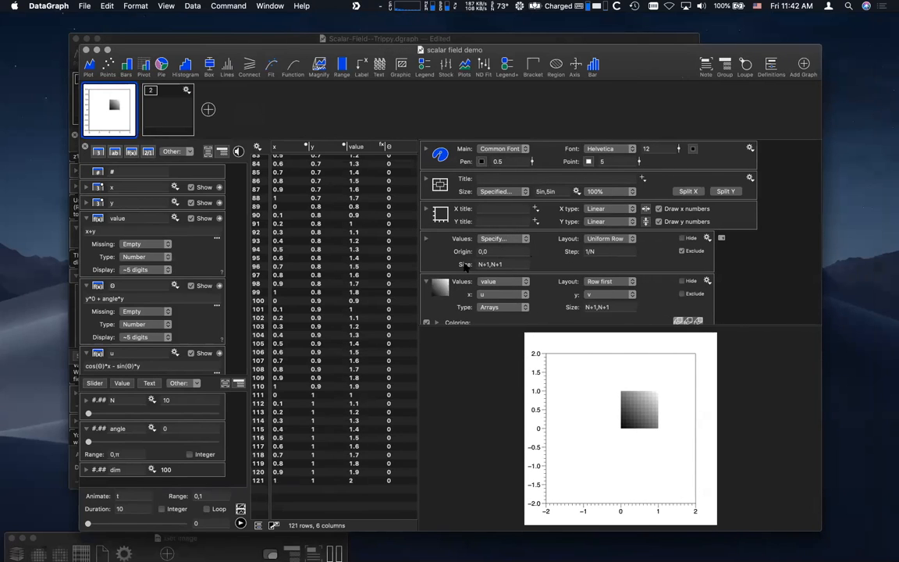
# - Set the grid variable N to 8
pyautogui.click(456, 254)
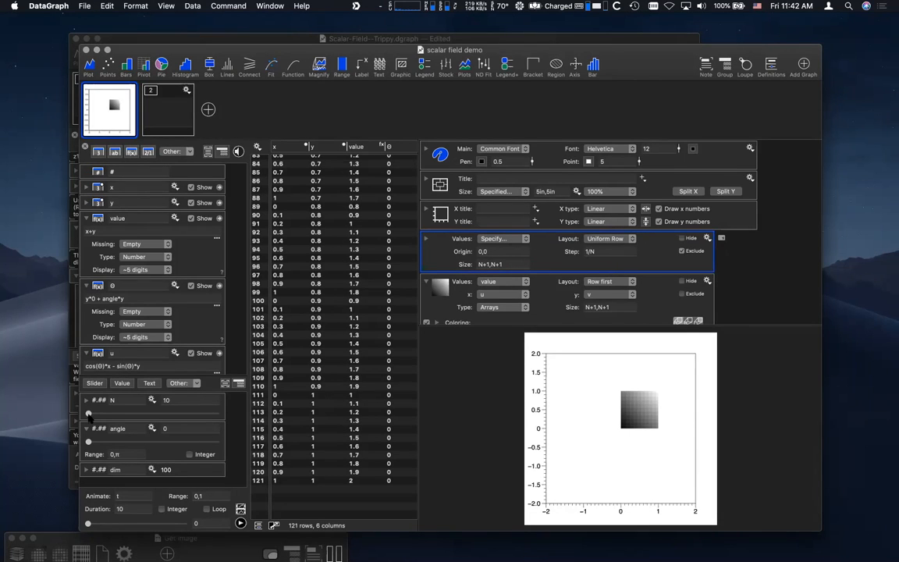
pyautogui.moveTo(90, 415)
pyautogui.mouseDown()
pyautogui.moveTo(123, 417)
pyautogui.moveTo(91, 415)
pyautogui.mouseUp()
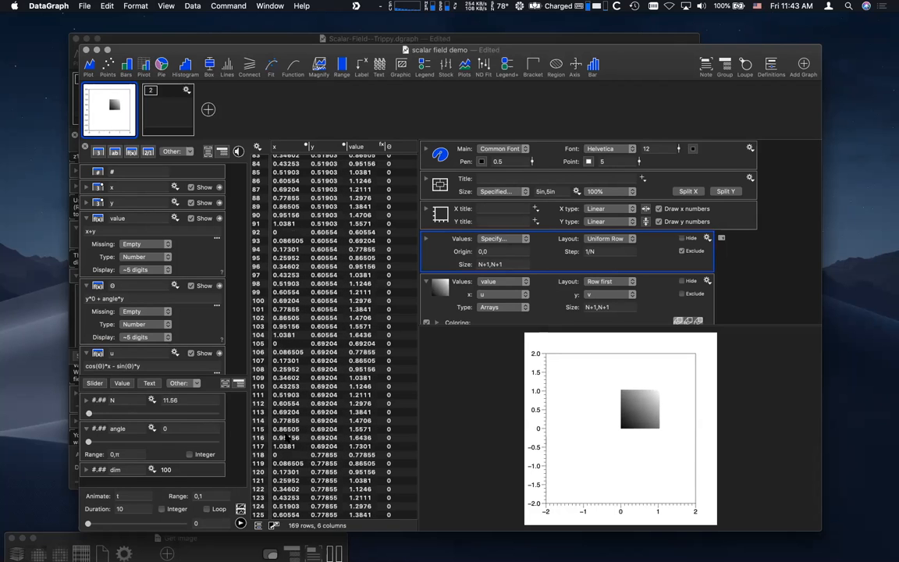
pyautogui.click(175, 402)
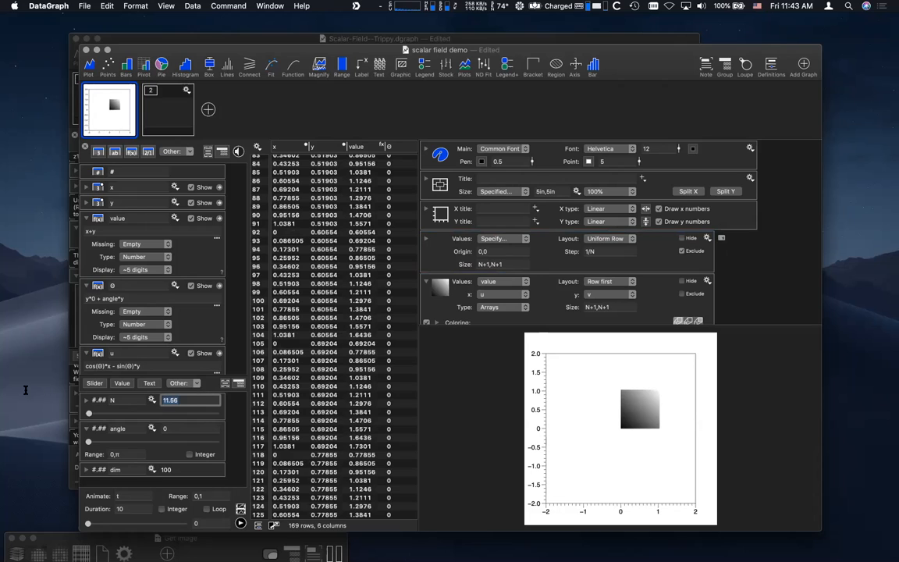
pyautogui.write('8')
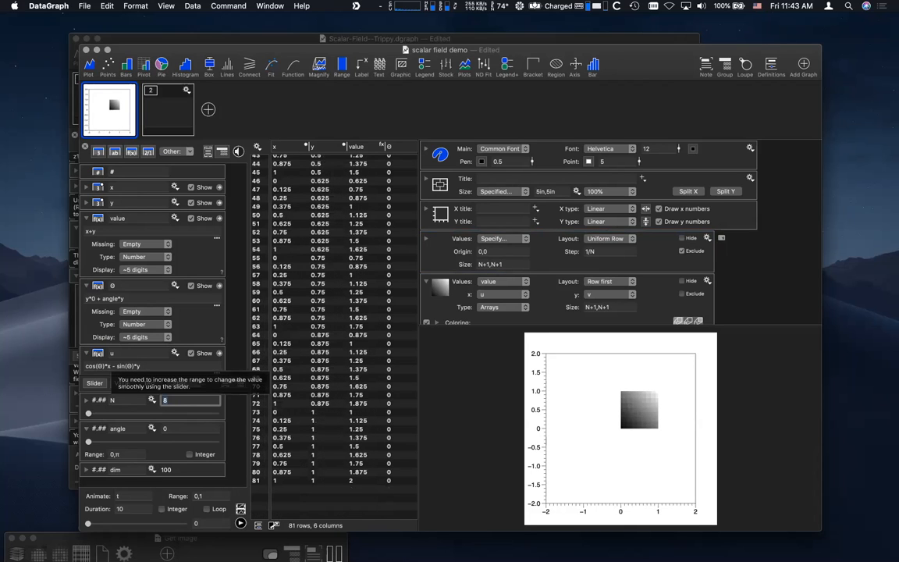
# - Turn off the grid lines of the scalar field that plots the value column
pyautogui.scroll(-3, 438, 294)
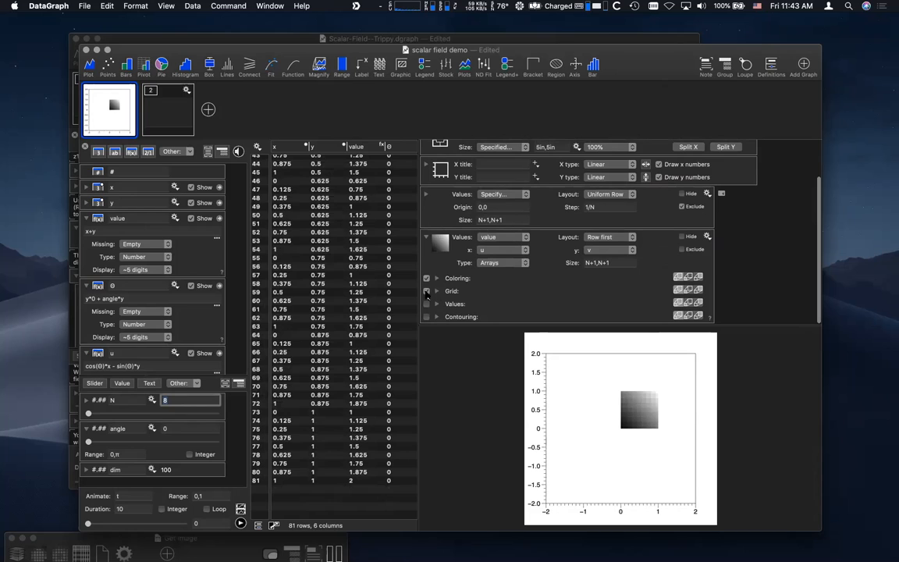
pyautogui.click(437, 291)
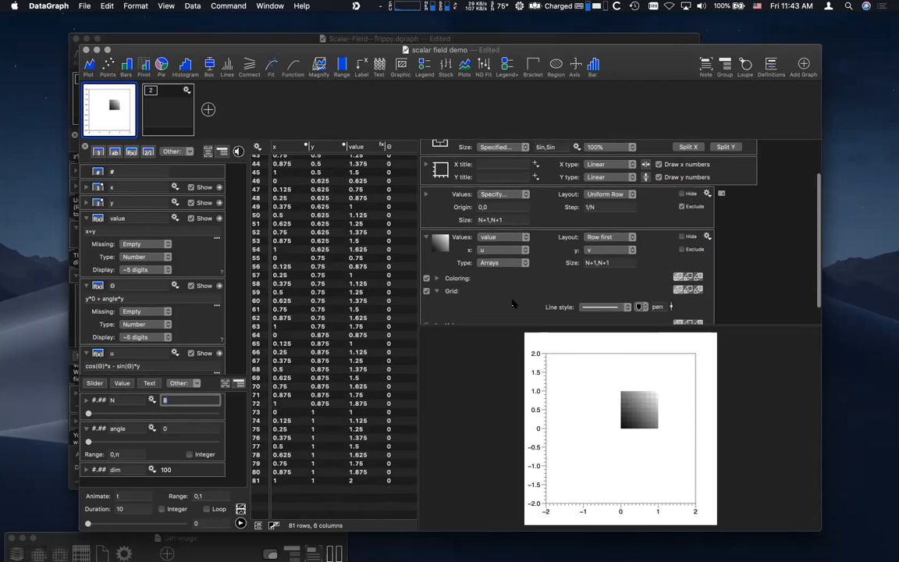
pyautogui.scroll(-2, 513, 303)
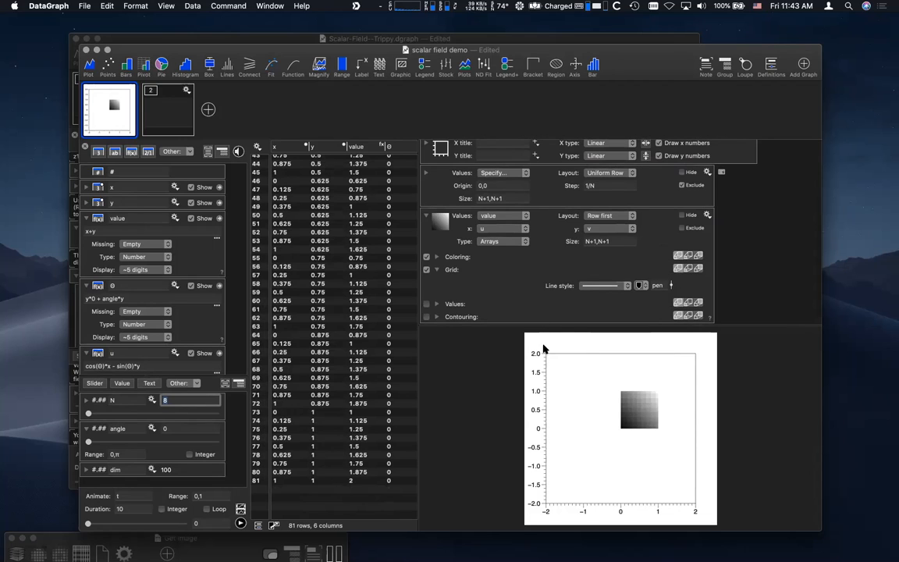
pyautogui.click(437, 257)
pyautogui.click(437, 256)
pyautogui.click(437, 269)
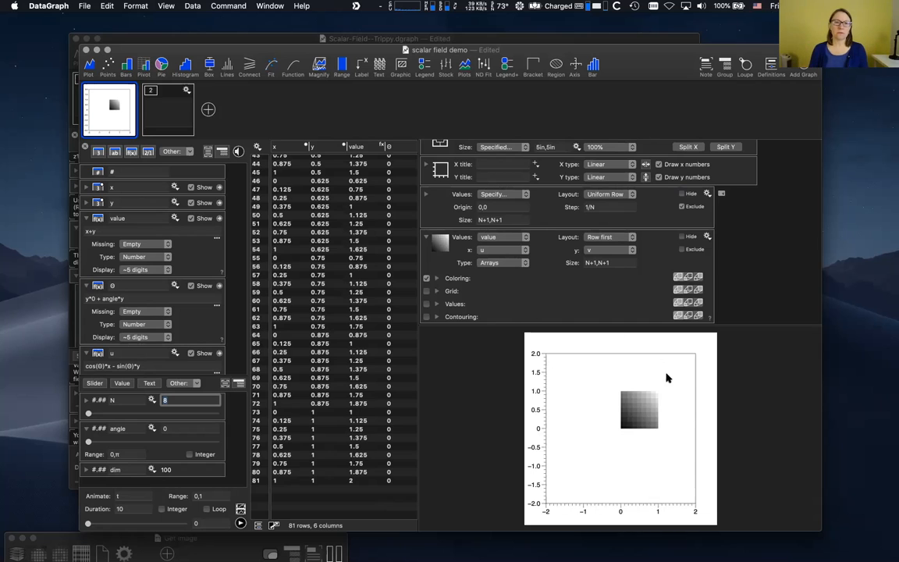
# - Set the graph's display scale to 200%
pyautogui.moveTo(594, 326); pyautogui.dragTo(594, 312)
pyautogui.moveTo(623, 64); pyautogui.dragTo(599, 50)
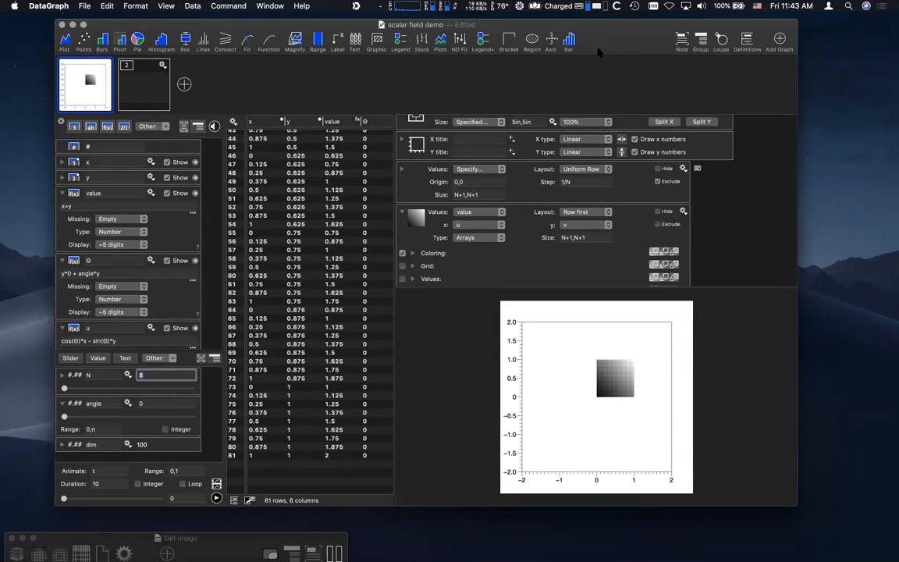
pyautogui.click(579, 135)
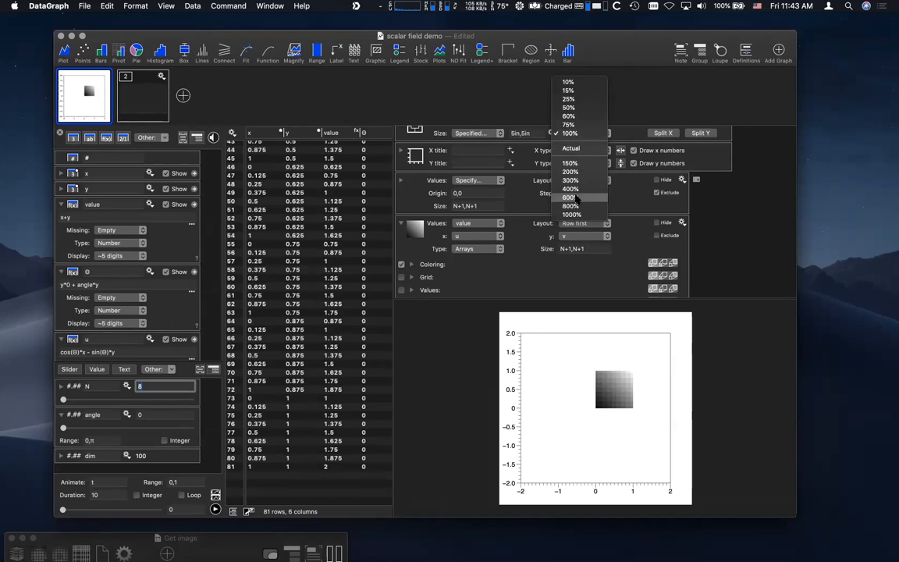
pyautogui.click(576, 199)
pyautogui.scroll(5, 629, 367)
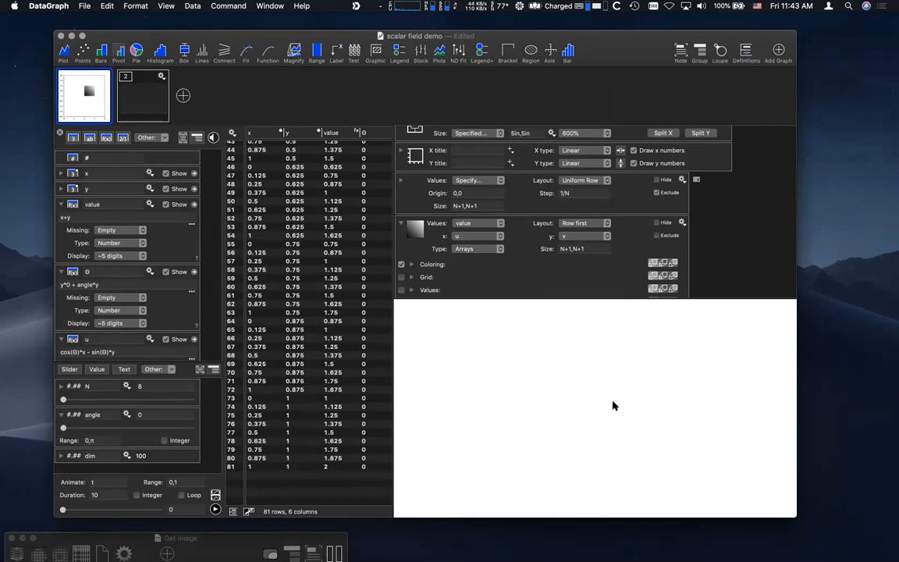
pyautogui.click(584, 134)
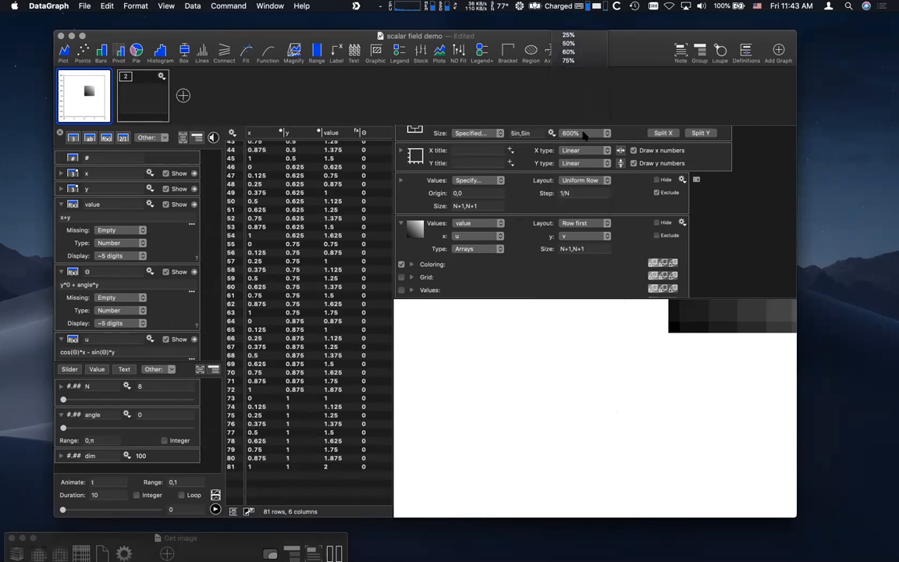
pyautogui.click(583, 108)
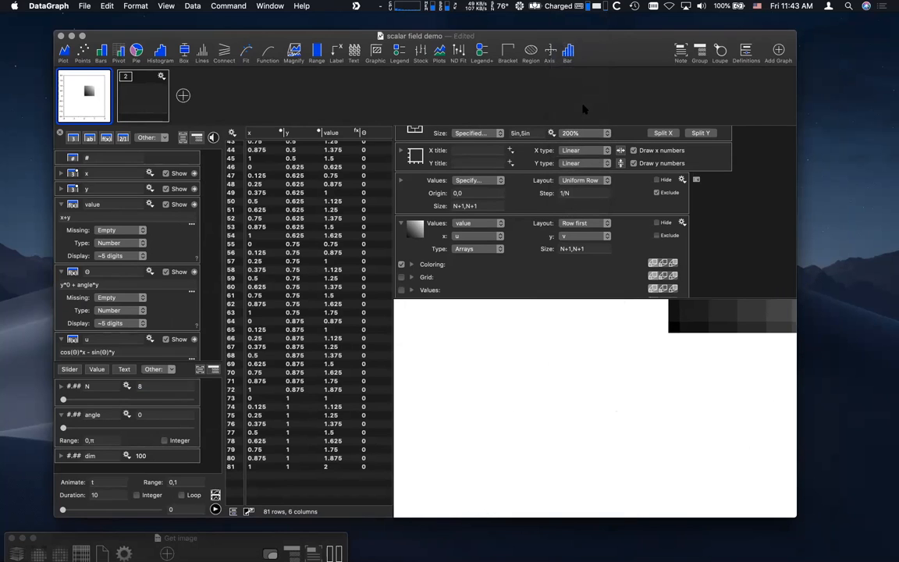
# - Maximize the document window and rearrange its panes so the whole graph shows beneath the data table
pyautogui.moveTo(620, 32); pyautogui.dragTo(612, 27)
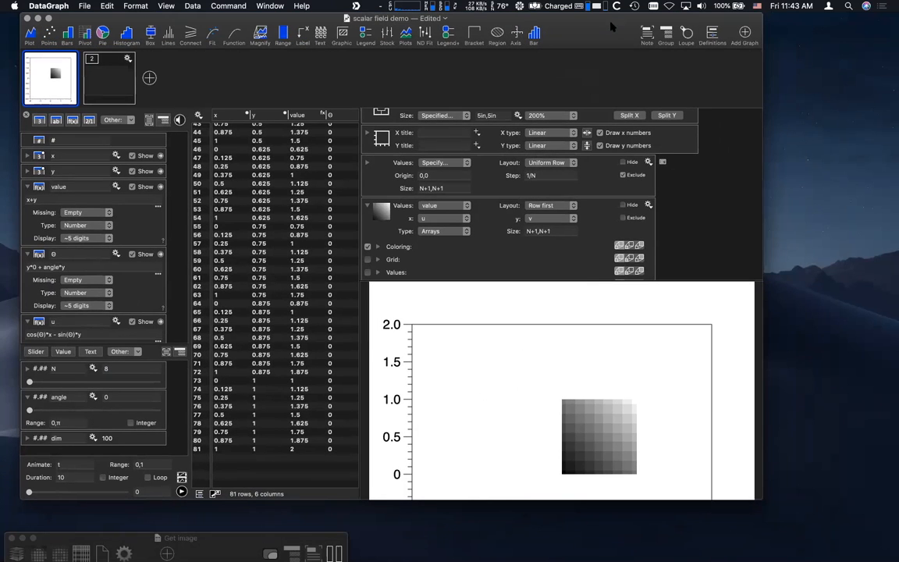
pyautogui.doubleClick(613, 30)
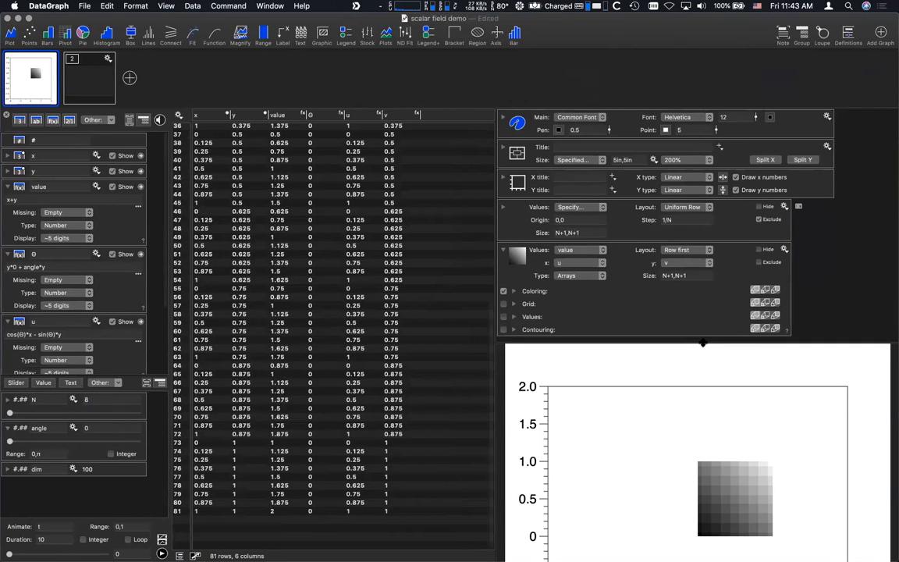
pyautogui.moveTo(704, 252); pyautogui.dragTo(708, 176)
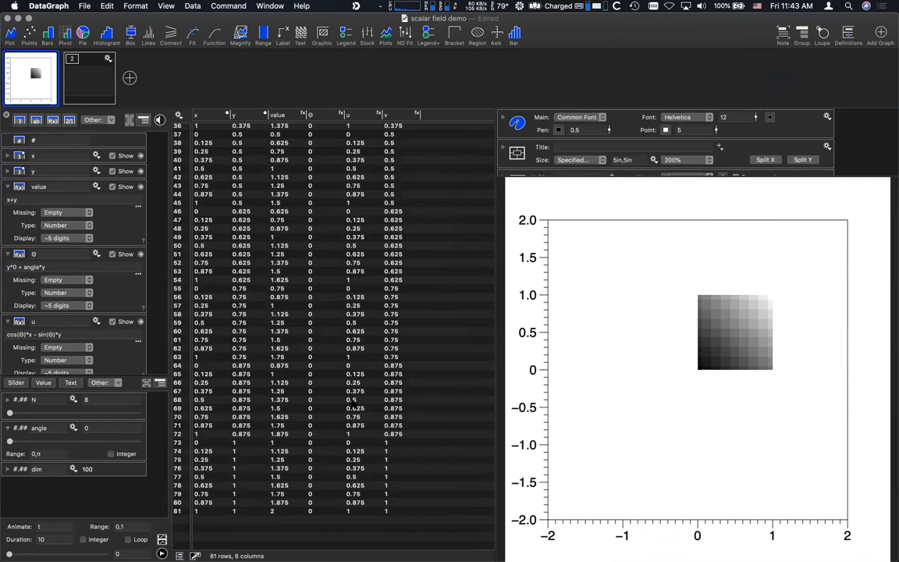
pyautogui.click(196, 556)
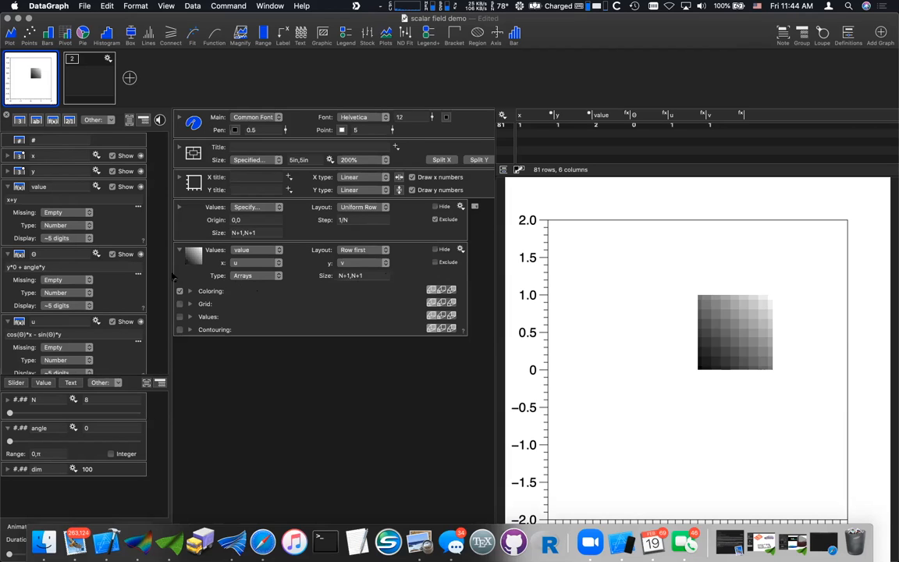
# - Examine the step and size expressions of the Uniform Row grid command
pyautogui.click(341, 220)
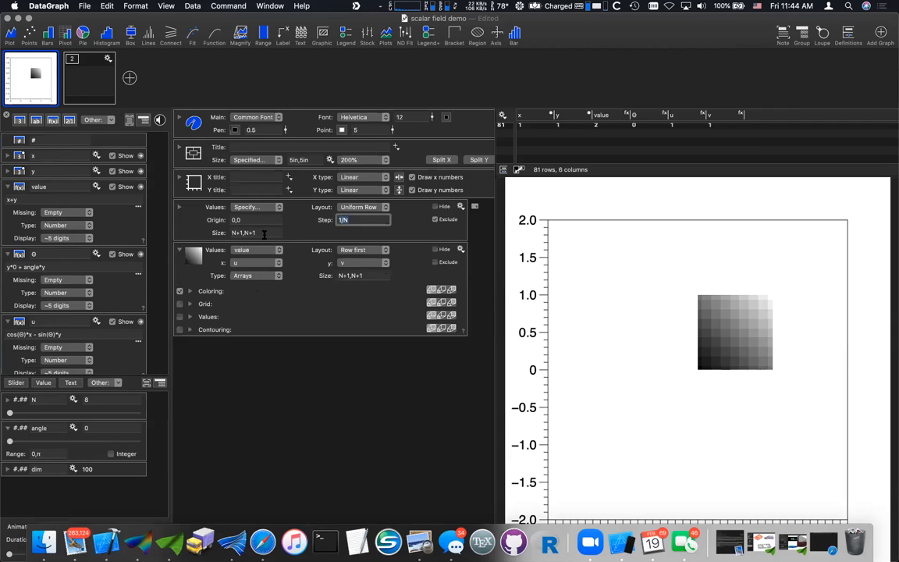
pyautogui.click(264, 233)
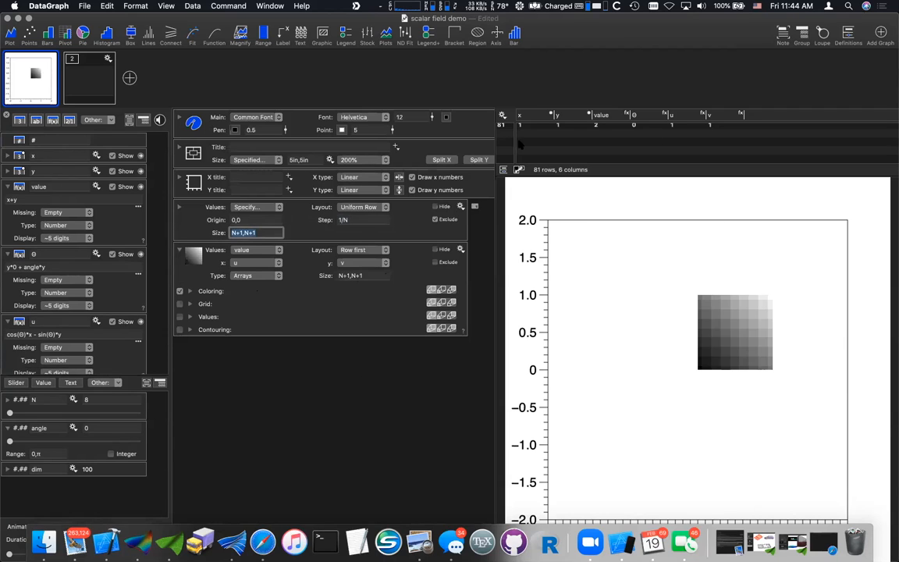
# - Turn on automatic hiding of the Dock
pyautogui.click(16, 5)
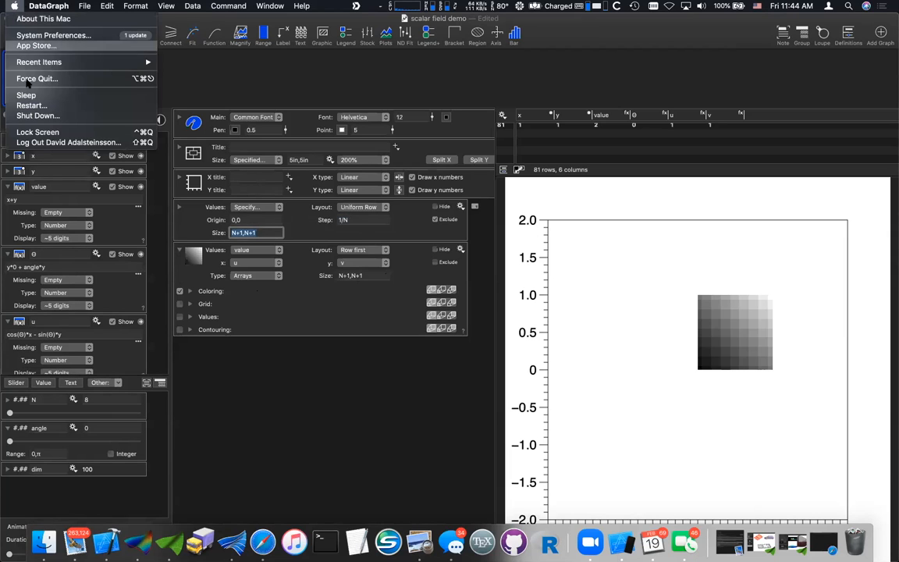
pyautogui.click(49, 5)
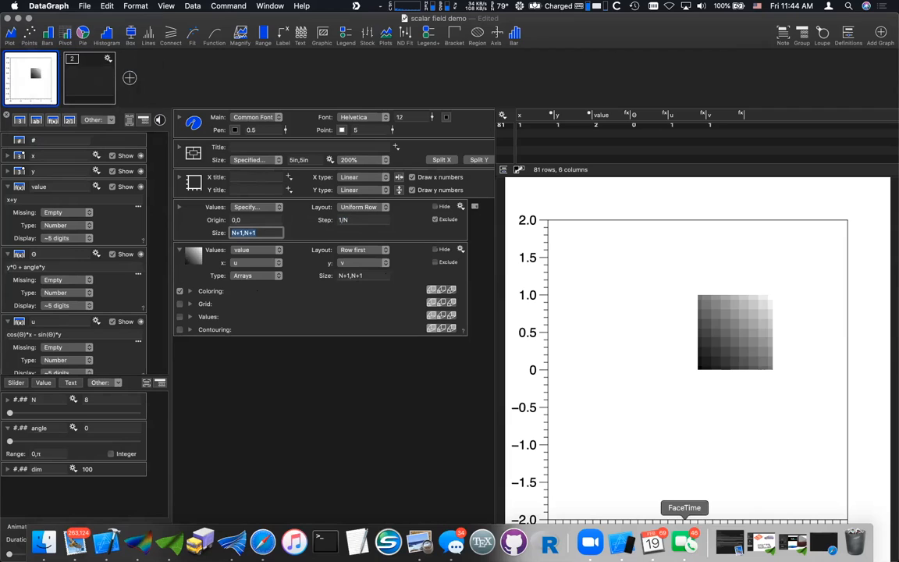
pyautogui.rightClick(707, 536)
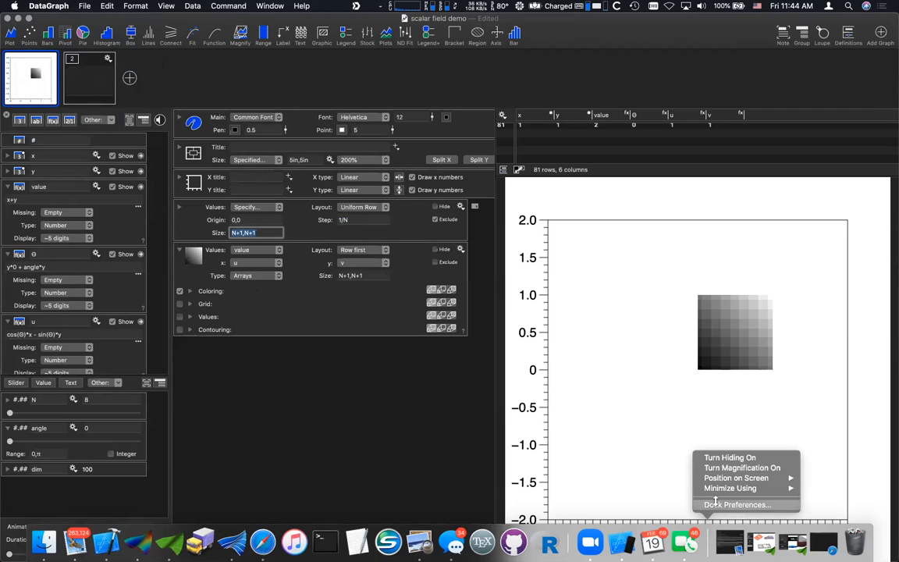
pyautogui.click(720, 459)
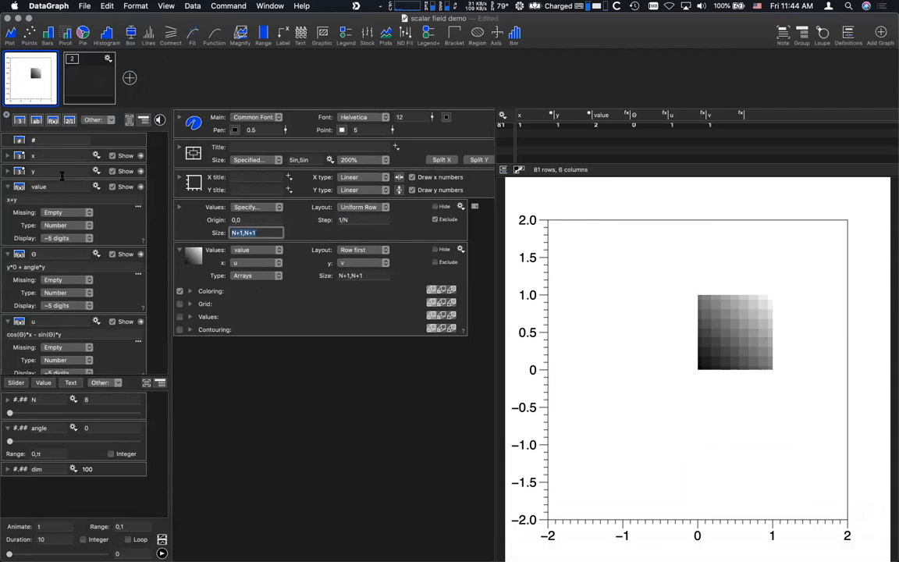
# - Examine the x column's source settings alongside the Uniform Row grid command
pyautogui.click(8, 156)
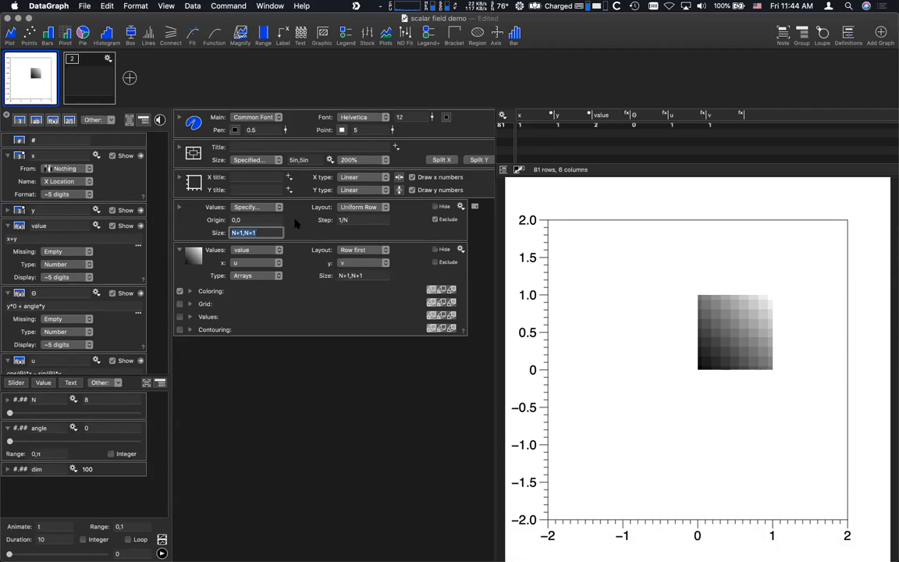
pyautogui.click(191, 212)
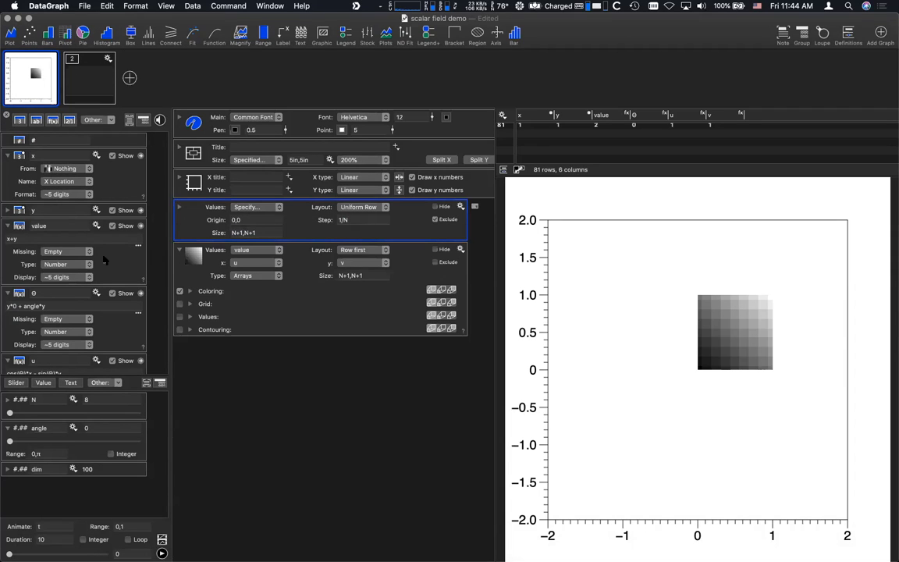
pyautogui.click(9, 156)
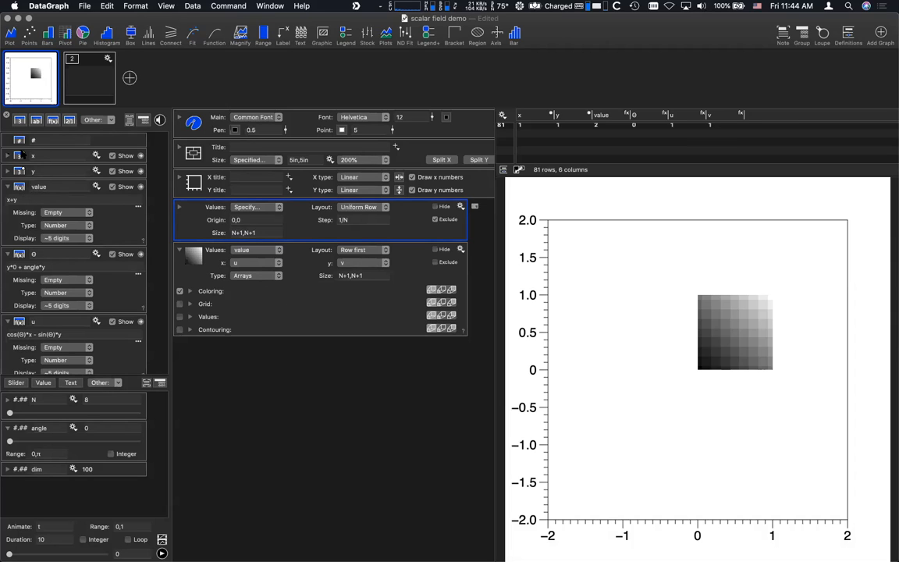
# - Change the value column's expression to x+y^2 and then to sin(5x)*cos(6y)
pyautogui.click(37, 198)
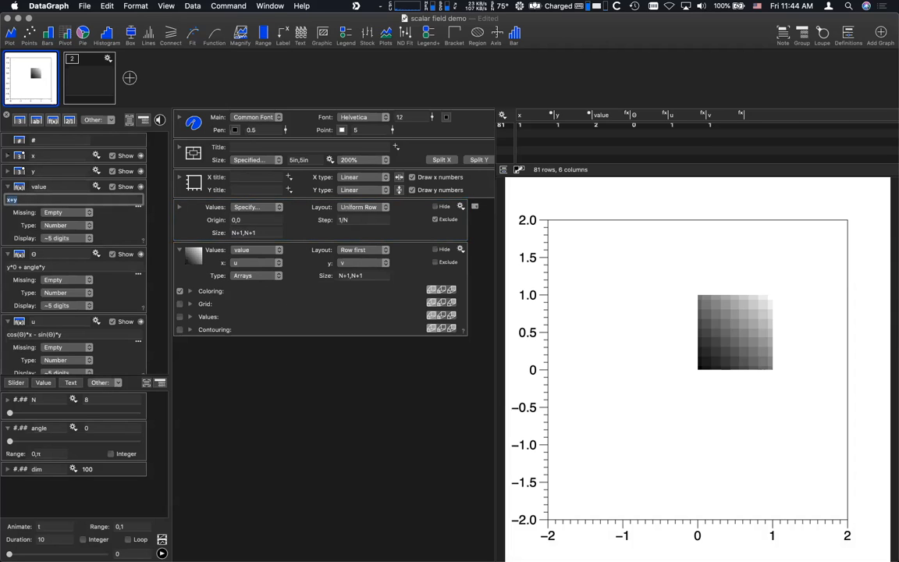
pyautogui.press('Return')
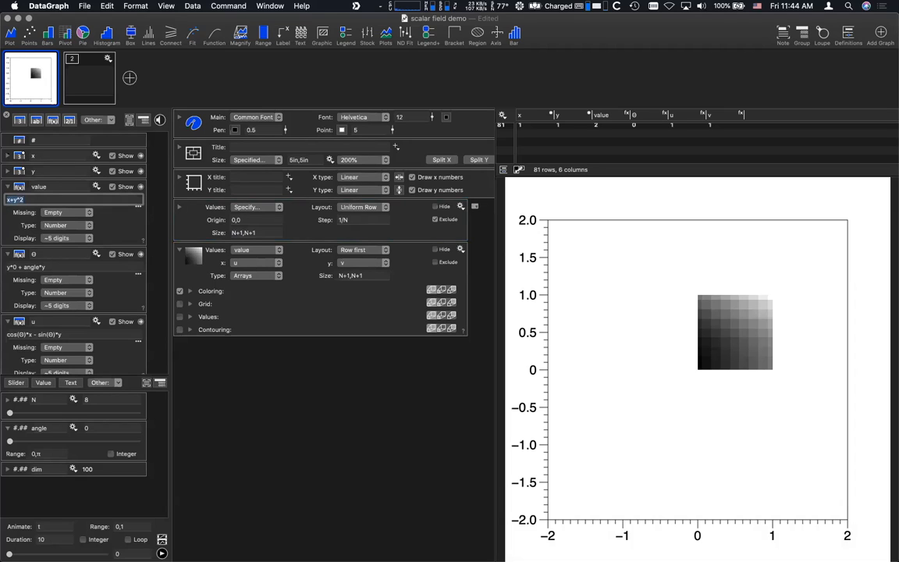
pyautogui.press('Left')
pyautogui.write('*')
pyautogui.press('Return')
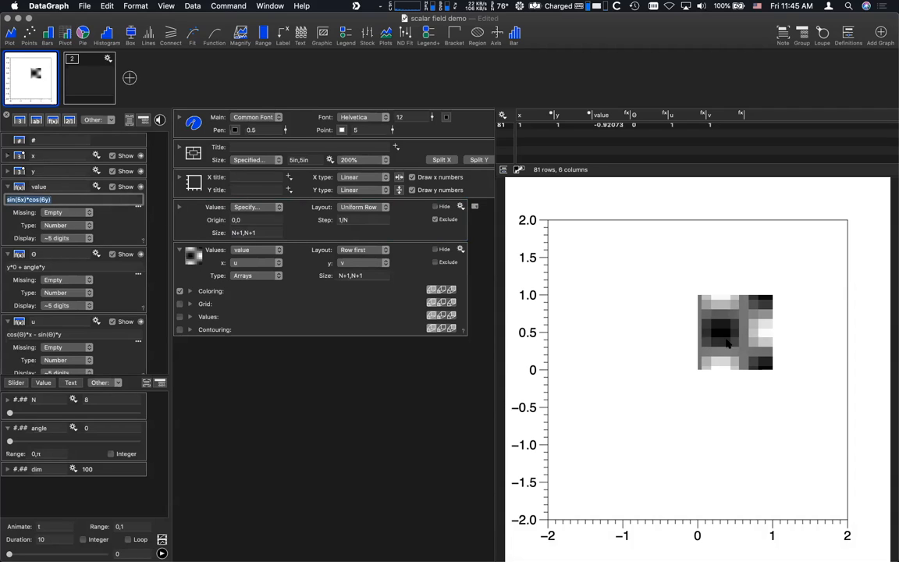
# - Set the scalar field's x and y coordinates to the x and y columns
pyautogui.click(234, 266)
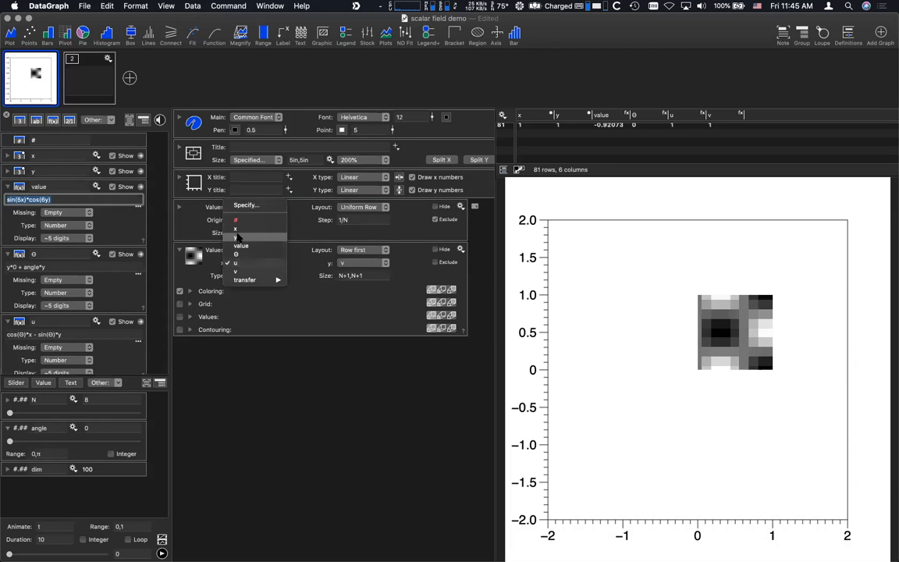
pyautogui.click(236, 228)
pyautogui.click(344, 263)
pyautogui.click(348, 231)
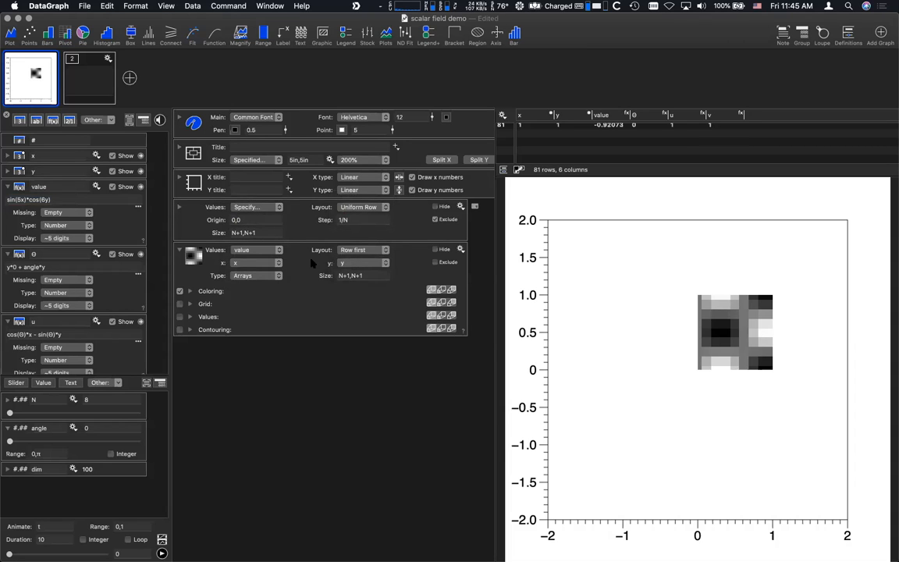
# - Check the layout options of the uniform grid command and the scalar field without changing them
pyautogui.click(351, 207)
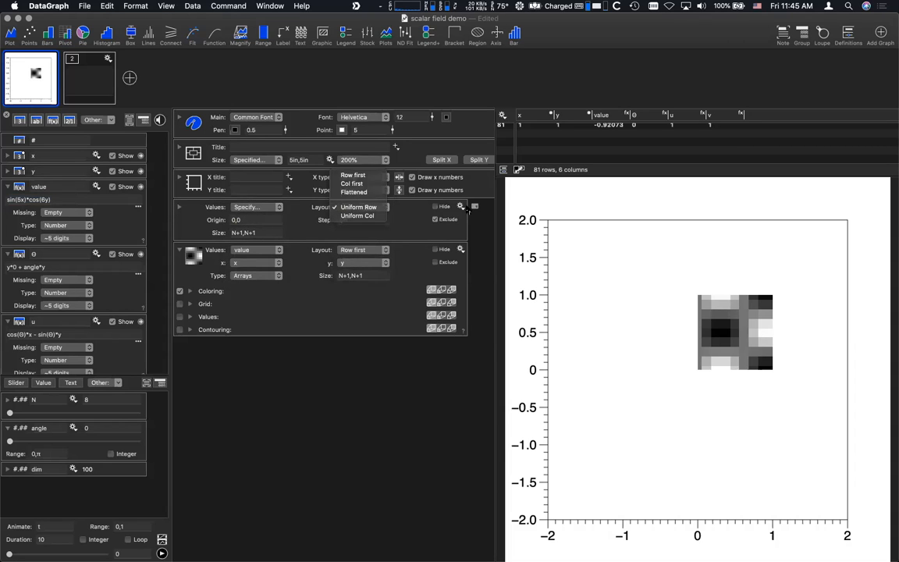
pyautogui.click(465, 206)
pyautogui.click(363, 252)
pyautogui.click(435, 253)
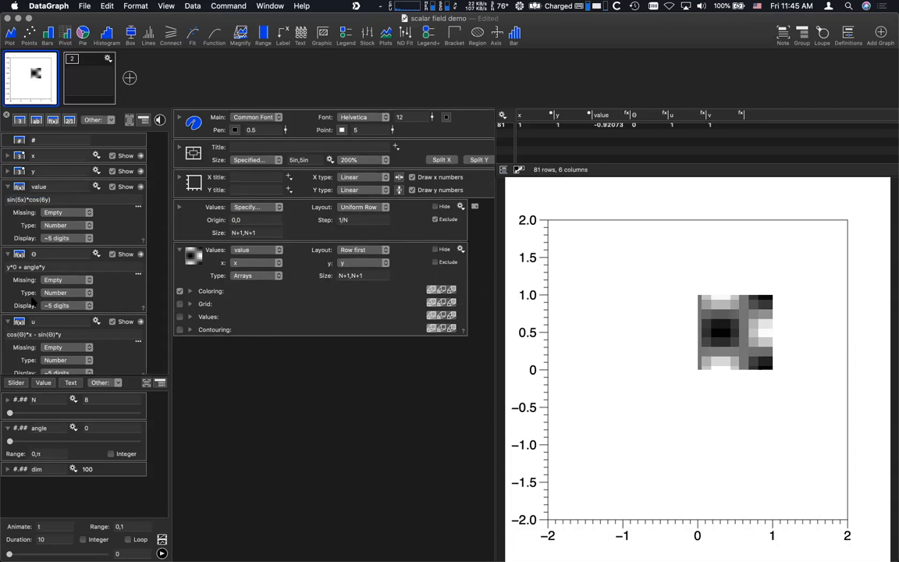
# - Examine the expressions of the u and v columns
pyautogui.scroll(-5, 31, 273)
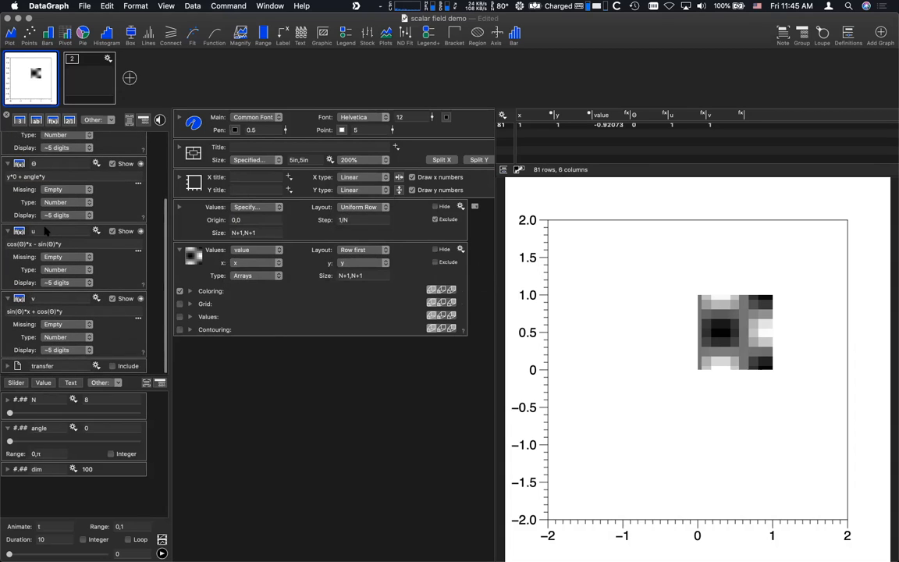
pyautogui.click(41, 231)
pyautogui.press('Tab')
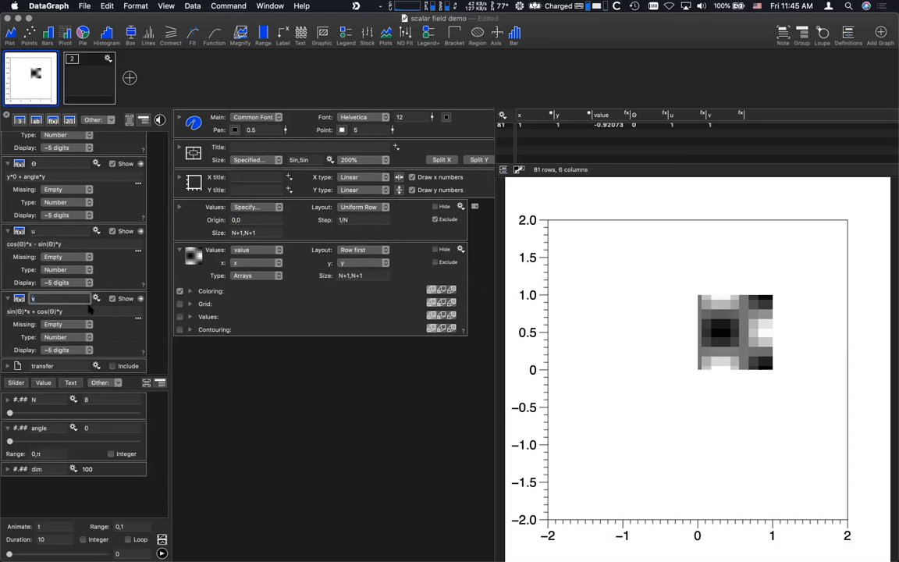
# - Examine how the u column's expression uses θ and how the θ column's expression depends on y and the angle variable
pyautogui.click(50, 244)
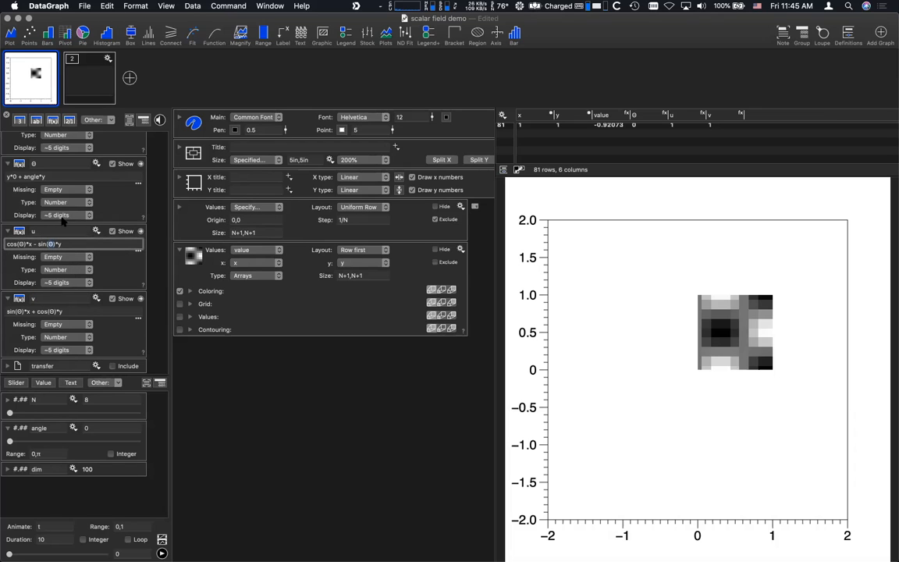
pyautogui.click(25, 177)
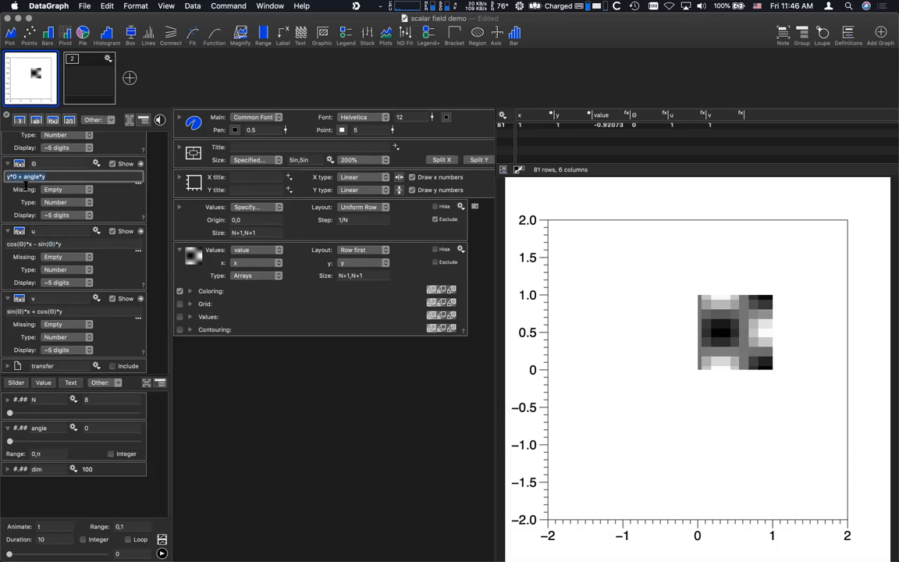
pyautogui.click(26, 178)
pyautogui.doubleClick(29, 176)
pyautogui.click(44, 177)
# - Set the angle variable to 0.101 and map the scalar field's x to the u column and y to the v column
pyautogui.moveTo(10, 442); pyautogui.dragTo(13, 441)
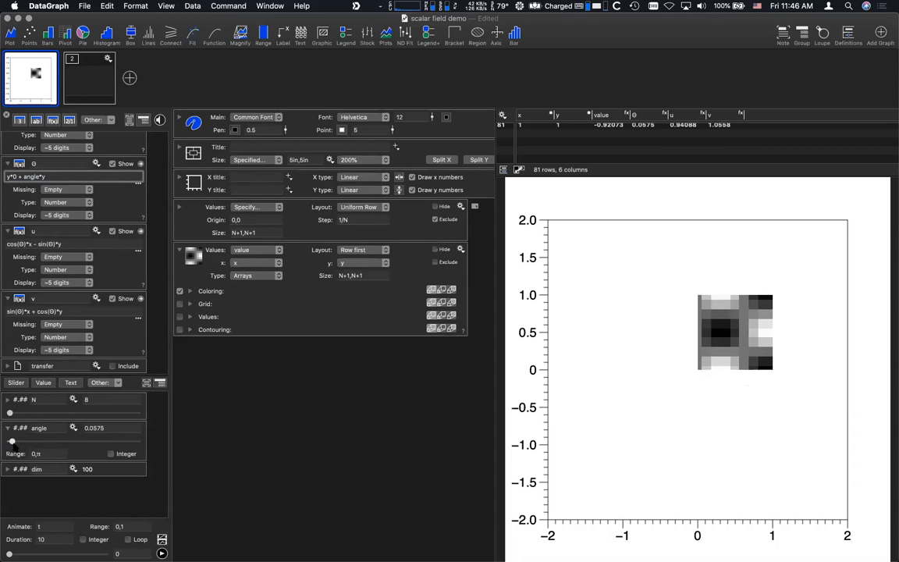
pyautogui.click(238, 264)
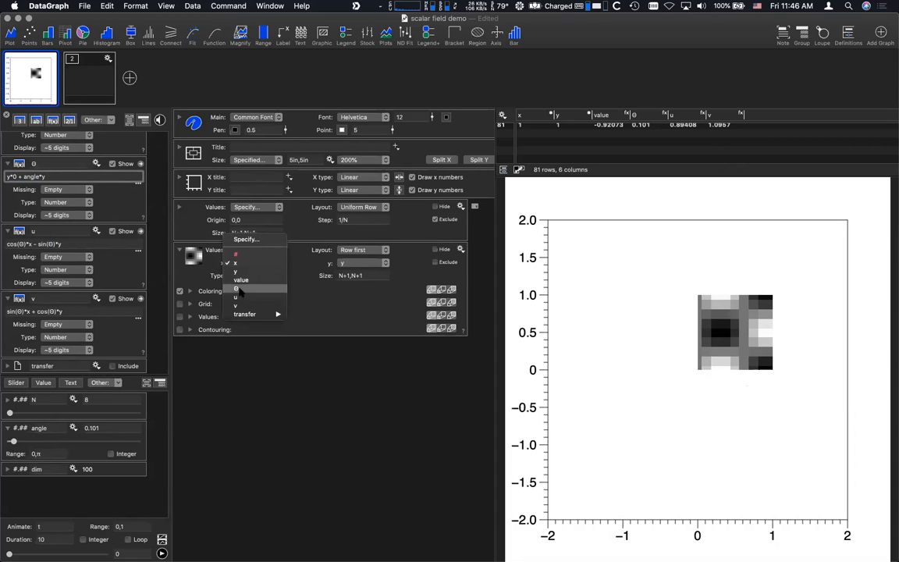
pyautogui.click(289, 294)
pyautogui.click(351, 263)
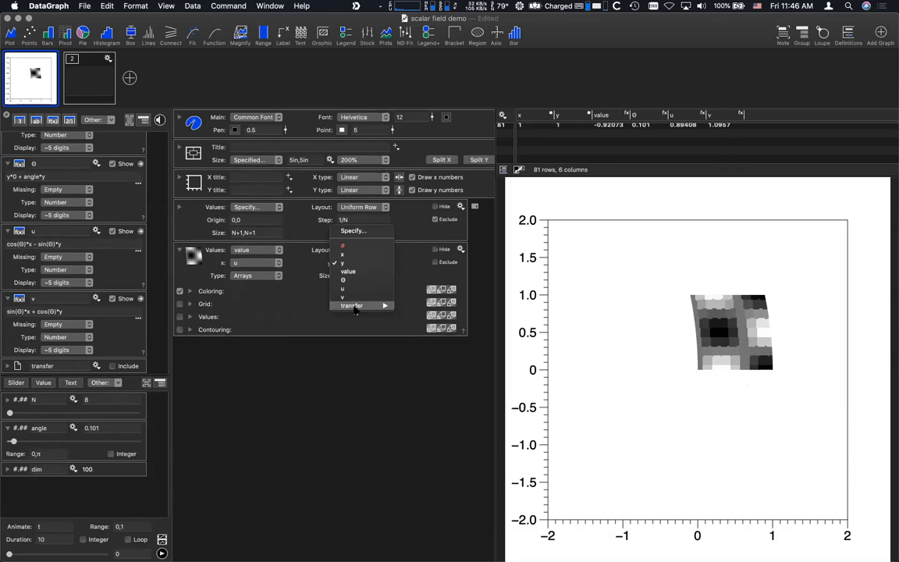
pyautogui.click(351, 296)
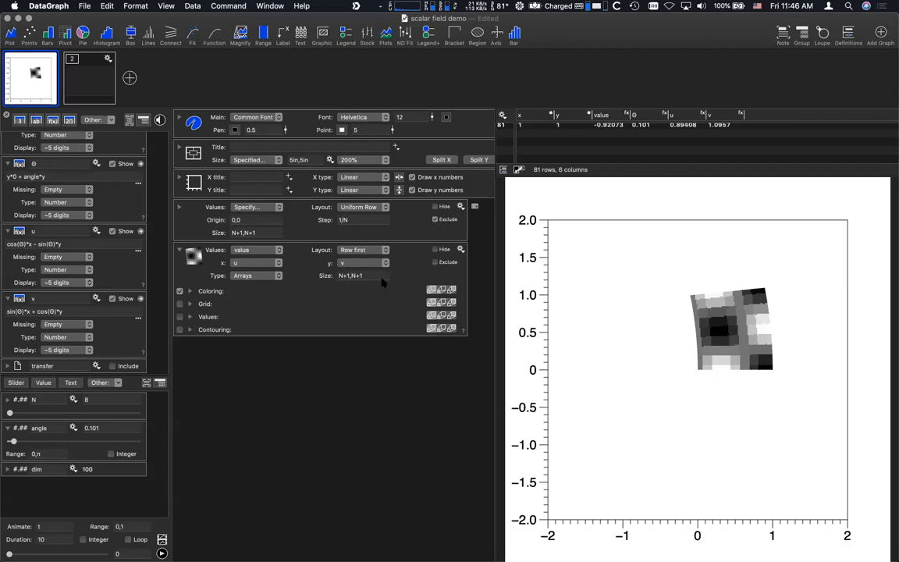
# - Check the value column and type options of the scalar field without changing them
pyautogui.click(266, 249)
pyautogui.click(312, 254)
pyautogui.click(248, 276)
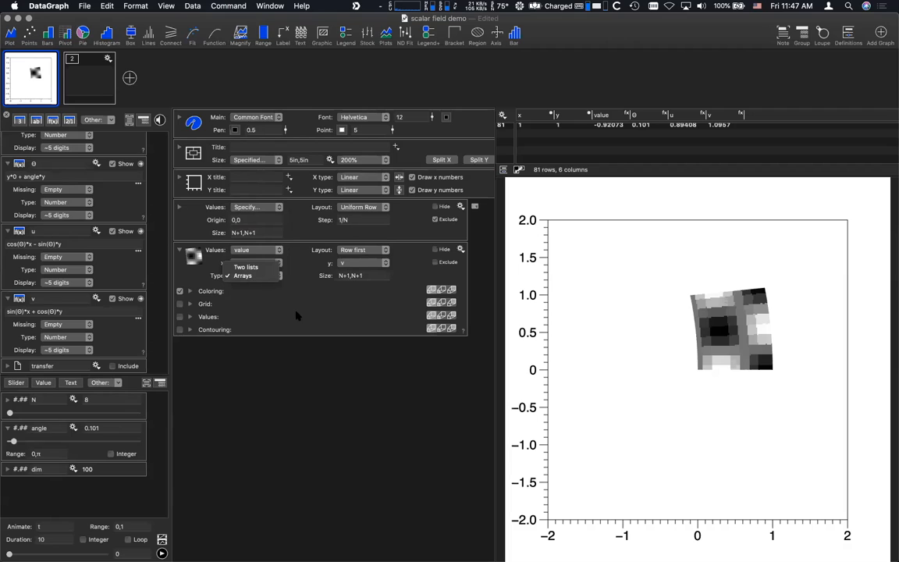
pyautogui.click(294, 269)
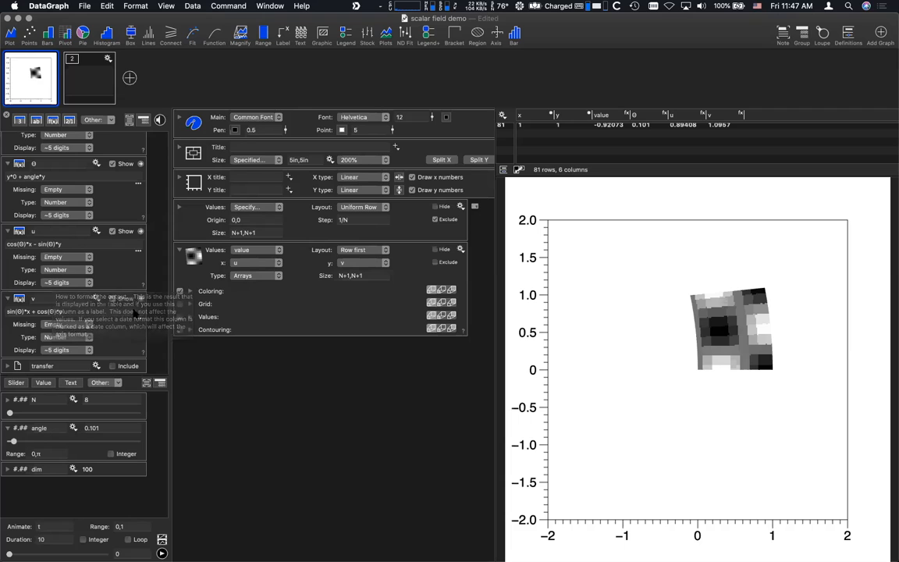
# - Raise the angle variable to 1.15 and duplicate the scalar field, assigning the copy's coordinates to the x and y columns
pyautogui.moveTo(11, 441); pyautogui.dragTo(56, 449)
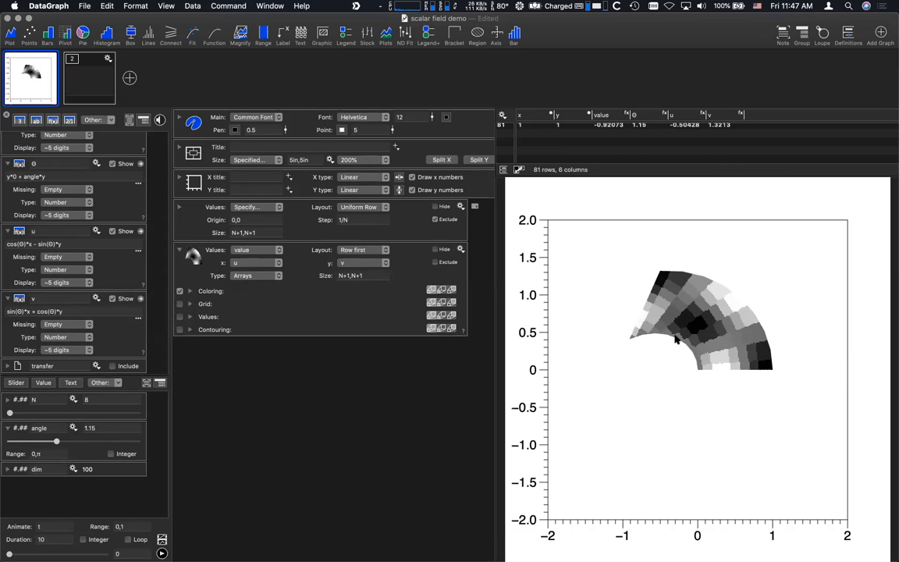
pyautogui.moveTo(192, 257); pyautogui.dragTo(168, 355)
pyautogui.click(251, 360)
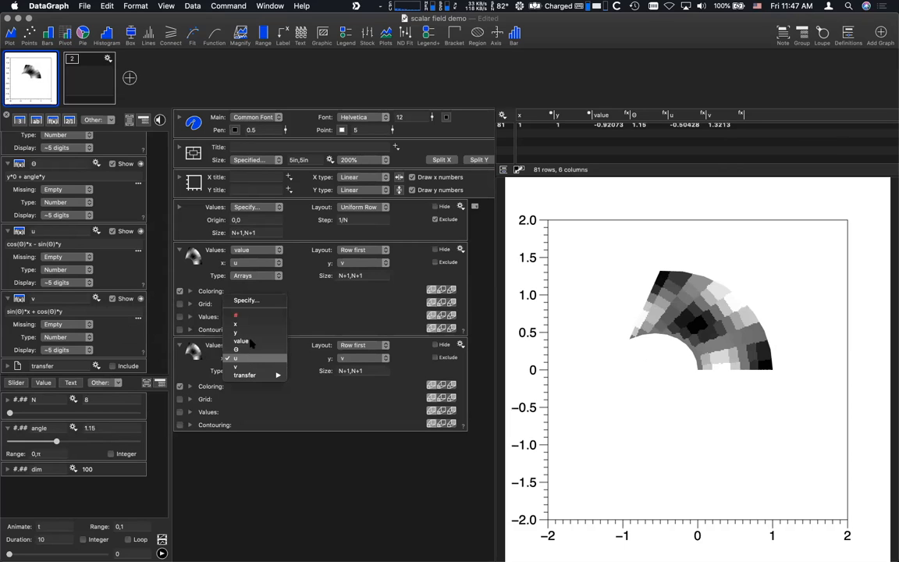
pyautogui.click(234, 295)
pyautogui.click(358, 359)
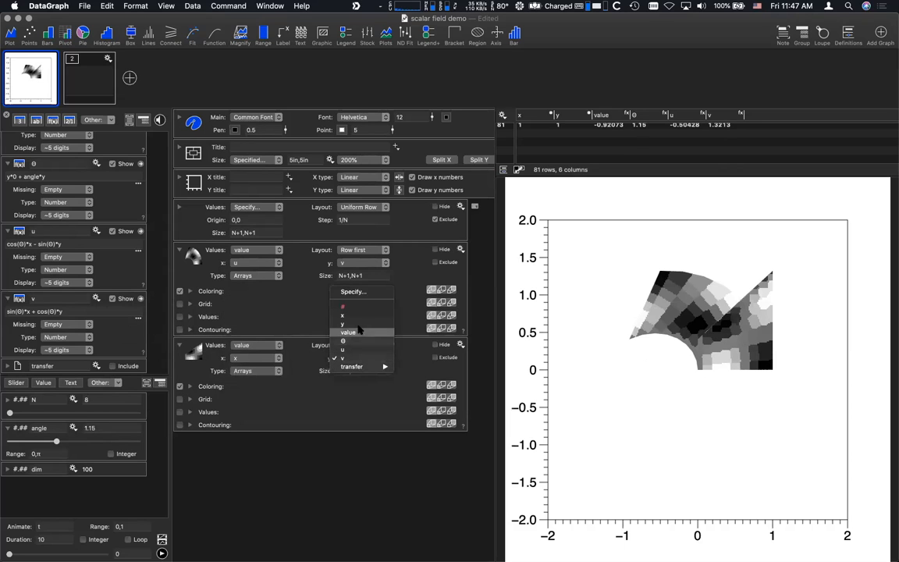
pyautogui.click(328, 291)
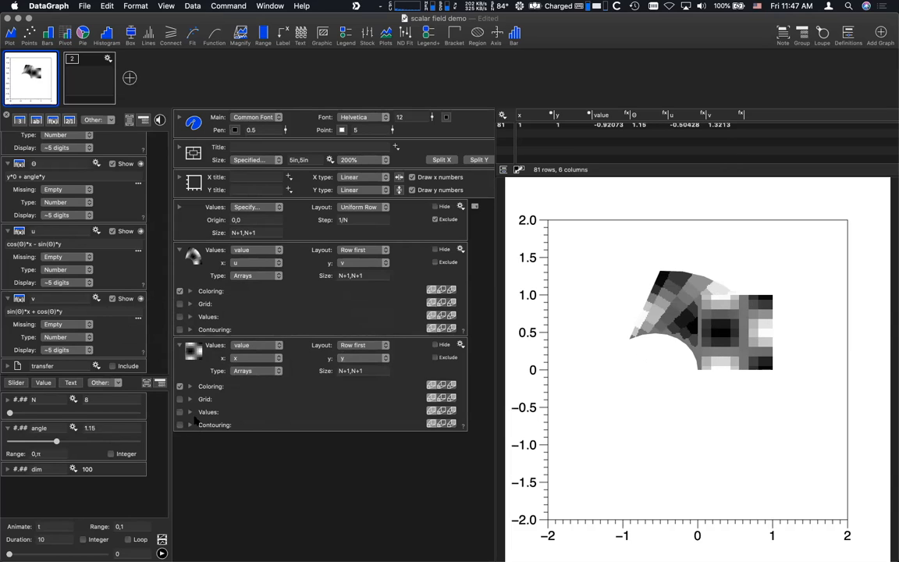
# - Check the copied scalar field's coloring settings and set the angle variable to 1.2
pyautogui.click(190, 387)
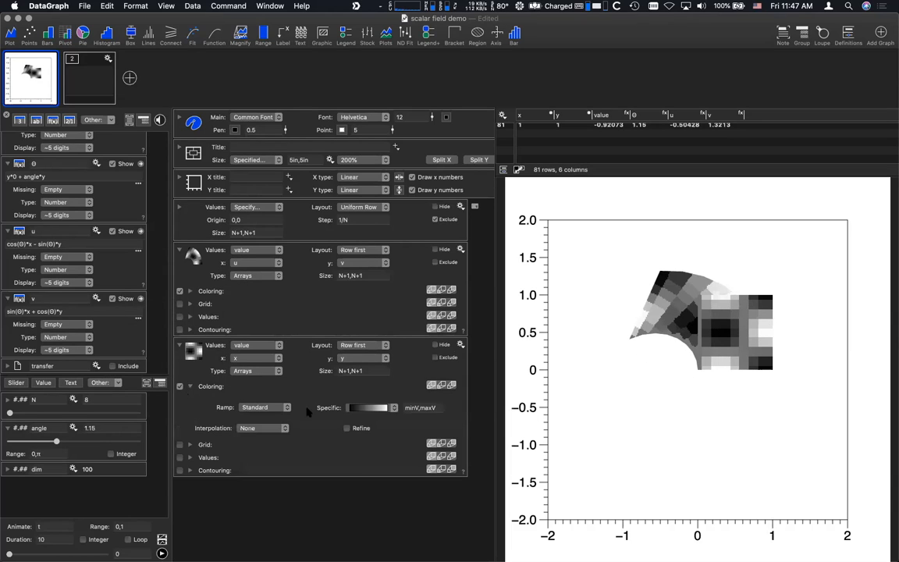
pyautogui.click(189, 387)
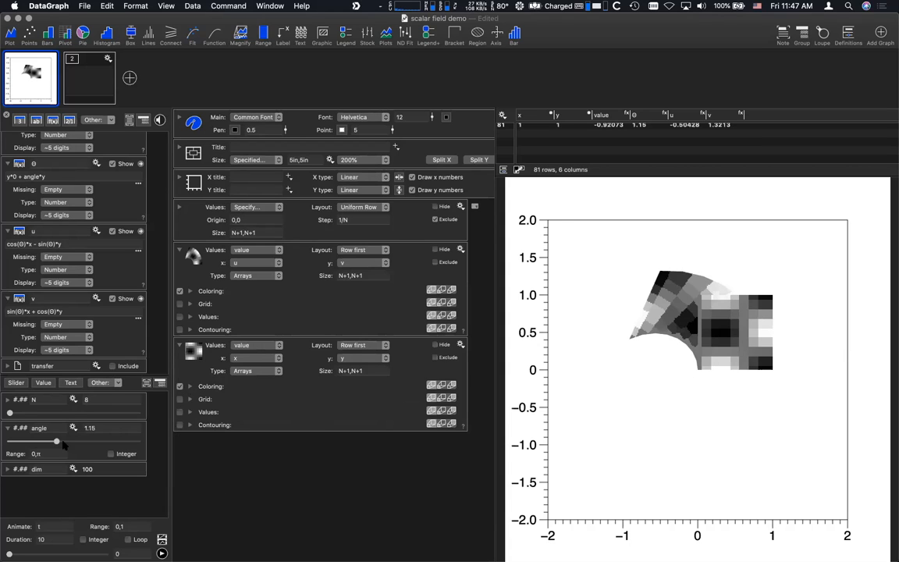
pyautogui.moveTo(57, 441)
pyautogui.mouseDown()
pyautogui.moveTo(5, 437)
pyautogui.moveTo(59, 443)
pyautogui.mouseUp()
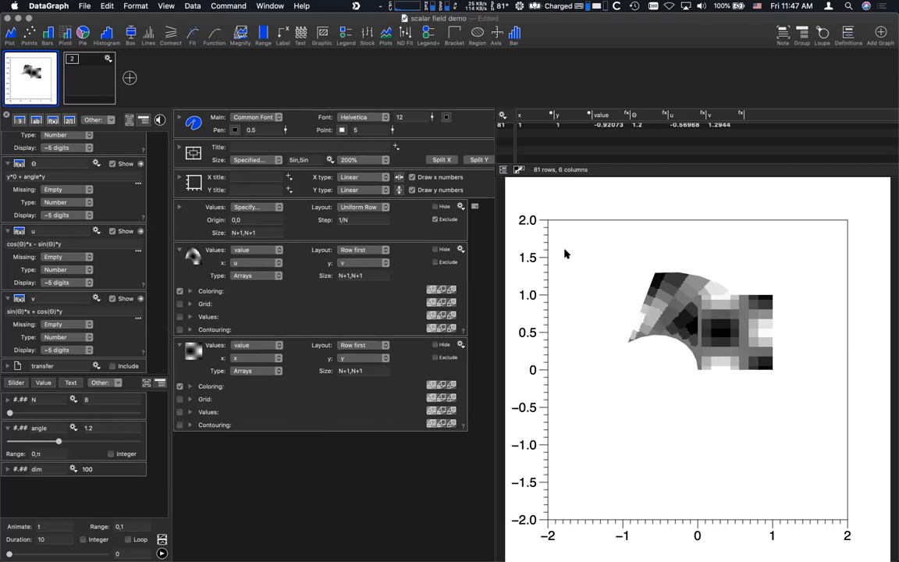
# - Move the scalar field demo window aside, then bring the Scalar-Field--Trippy.dgraph window forward and enlarge it
pyautogui.click(270, 6)
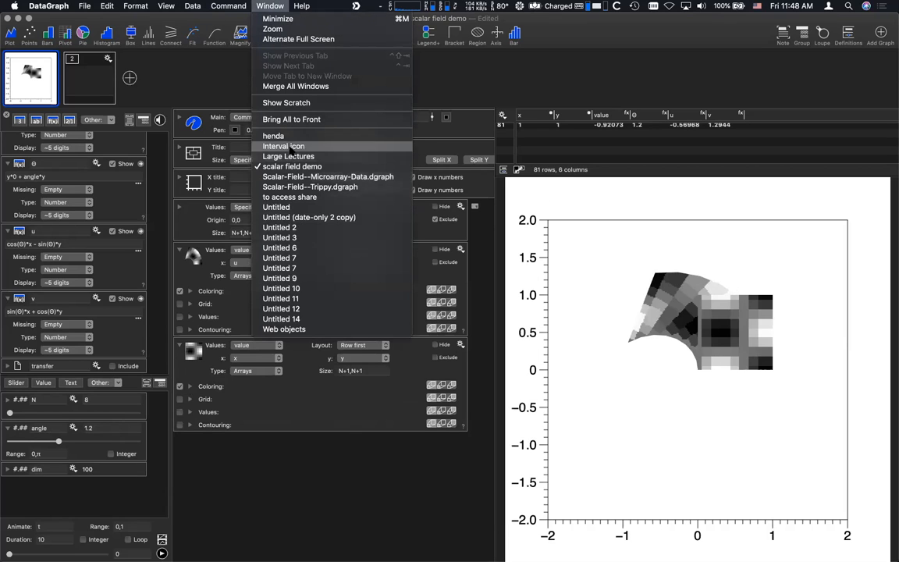
pyautogui.click(102, 222)
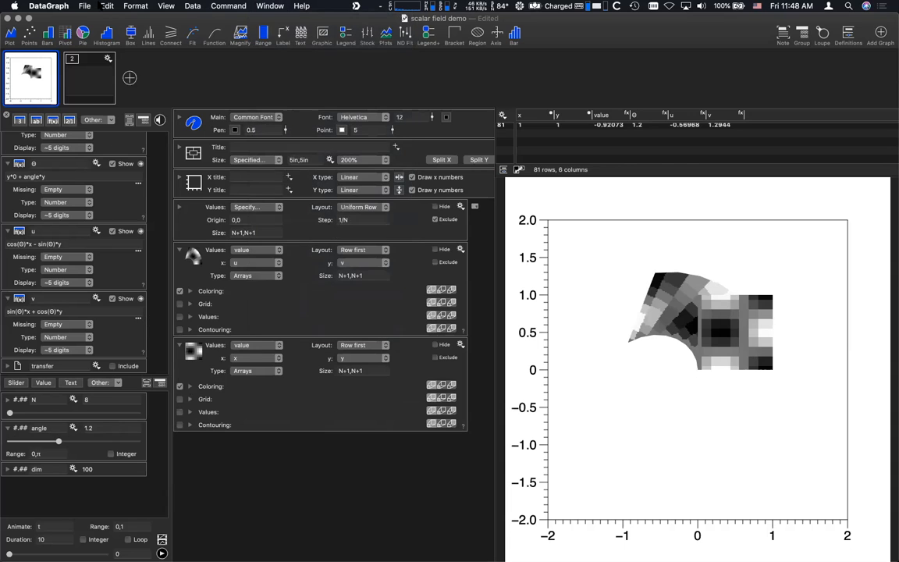
pyautogui.moveTo(79, 18); pyautogui.dragTo(490, 11)
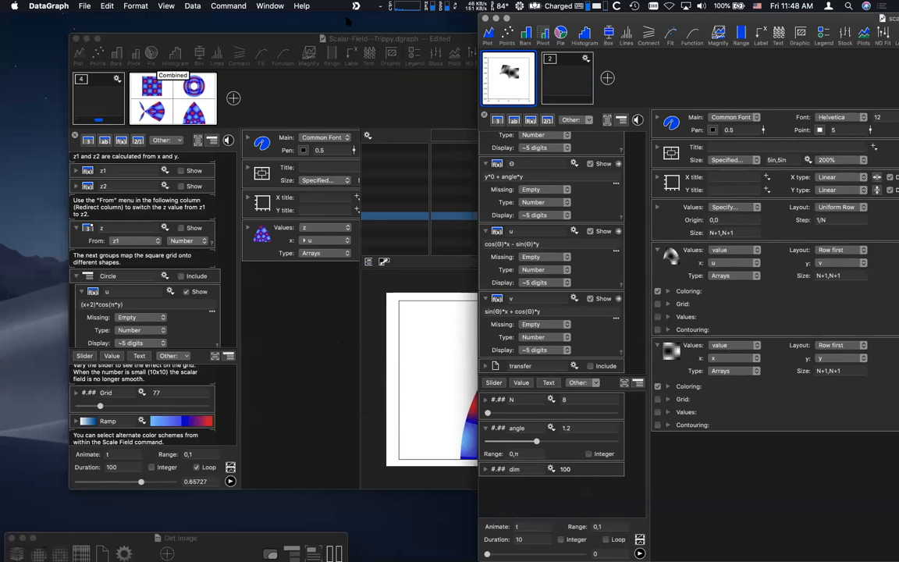
pyautogui.moveTo(260, 38); pyautogui.dragTo(236, 6)
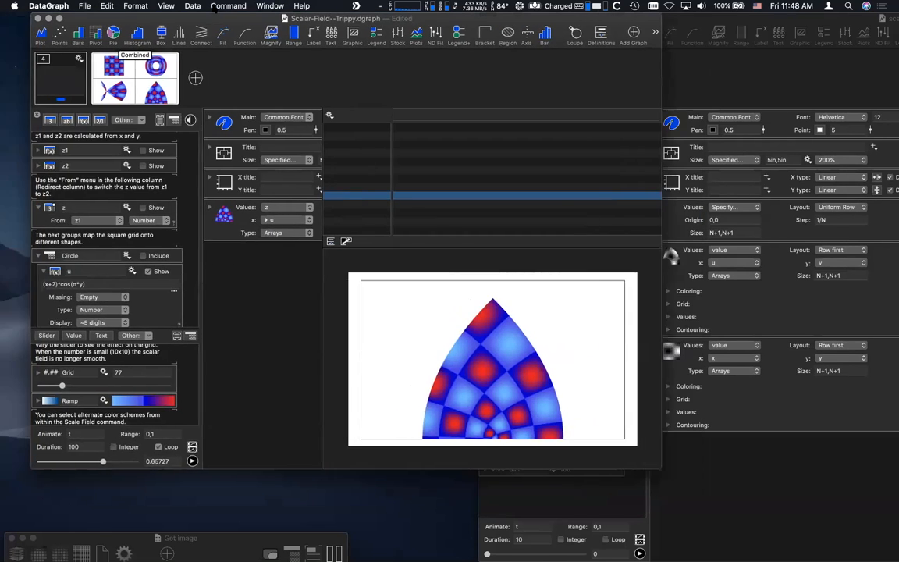
pyautogui.moveTo(633, 467); pyautogui.dragTo(833, 524)
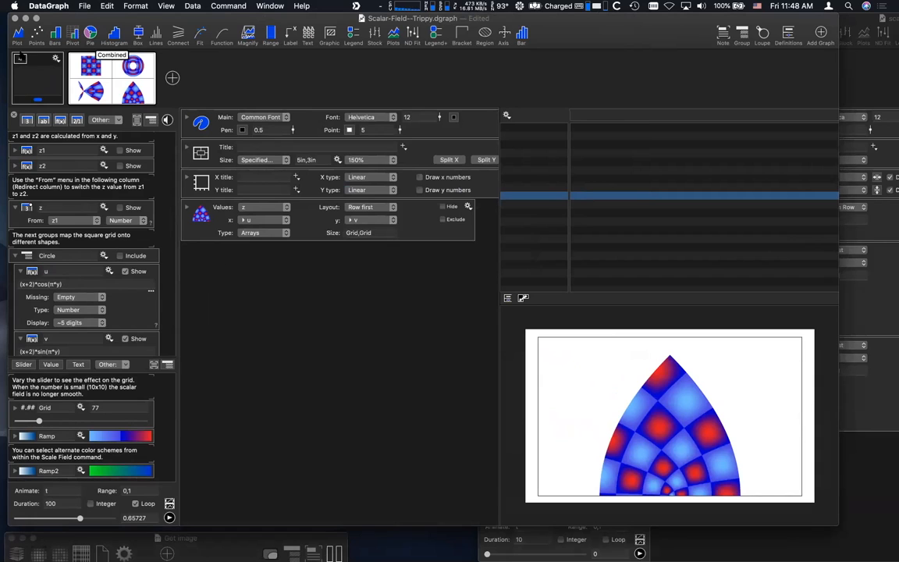
# - Expand the collapsed group of four graphs and view the Square and Circle graphs
pyautogui.click(21, 61)
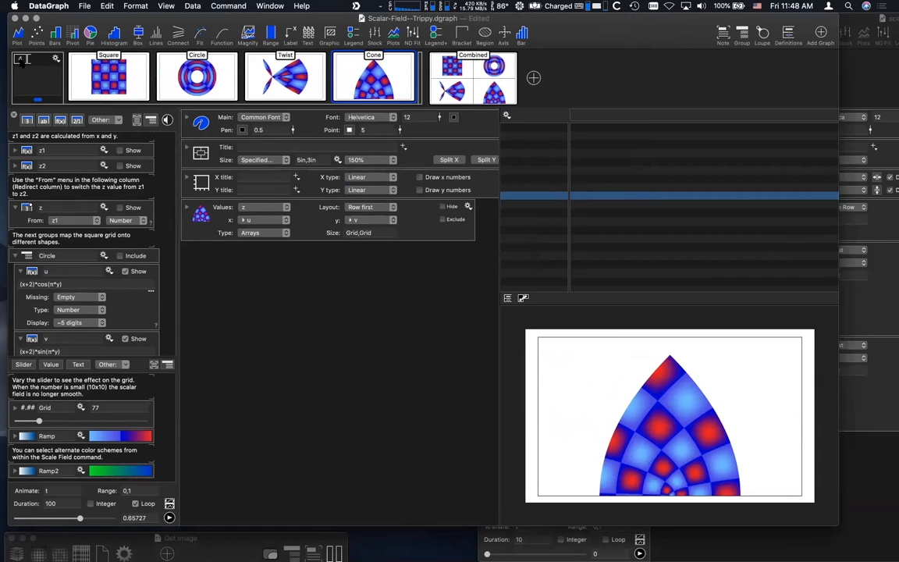
pyautogui.click(90, 76)
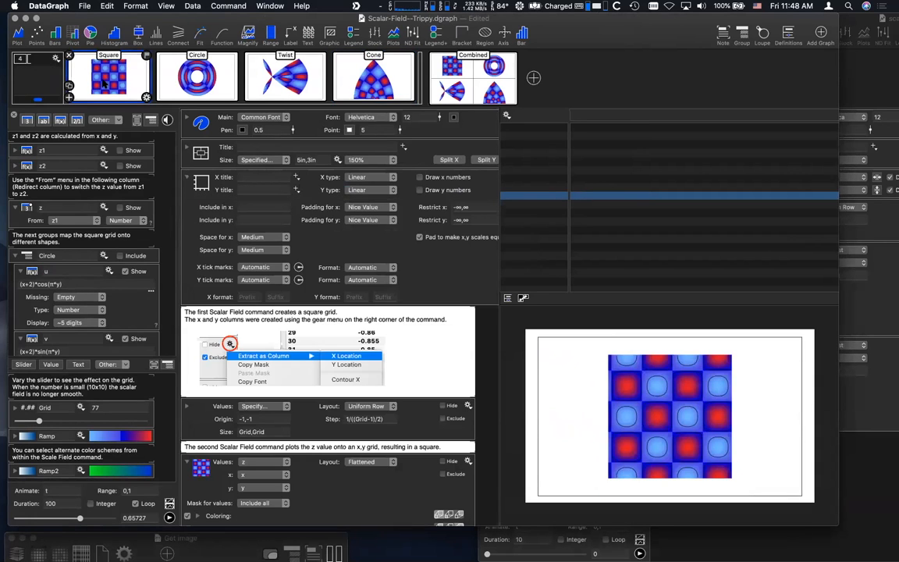
pyautogui.click(191, 78)
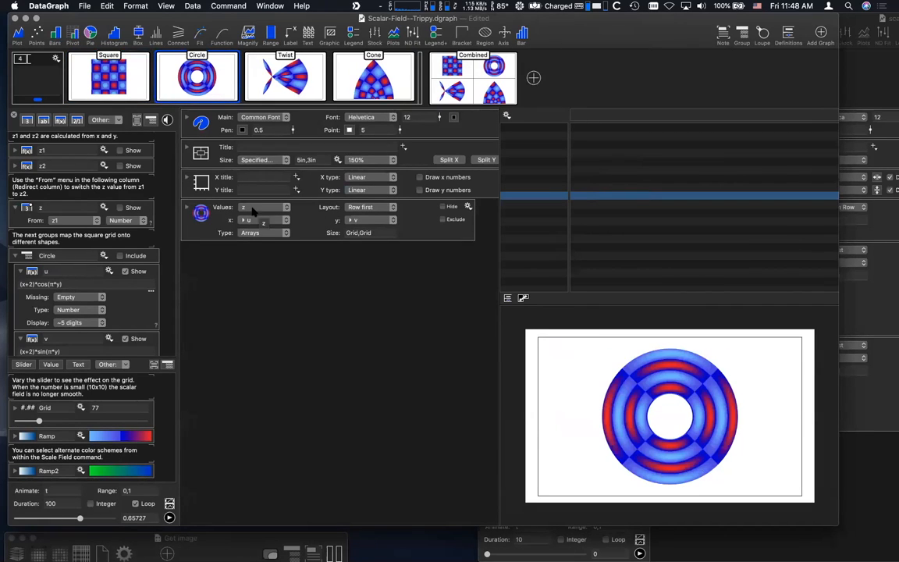
# - Switch the source of the z column to z2 and back to z1
pyautogui.click(64, 221)
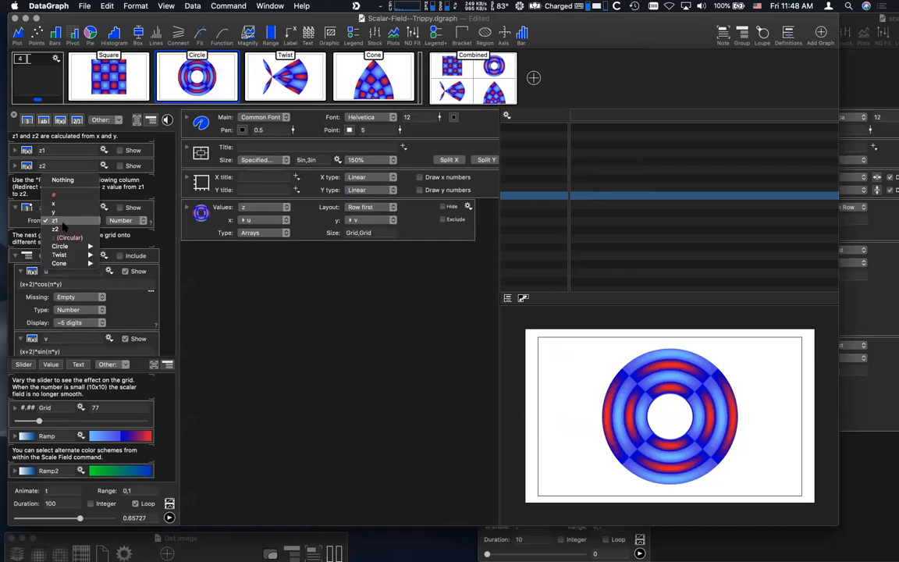
pyautogui.click(63, 230)
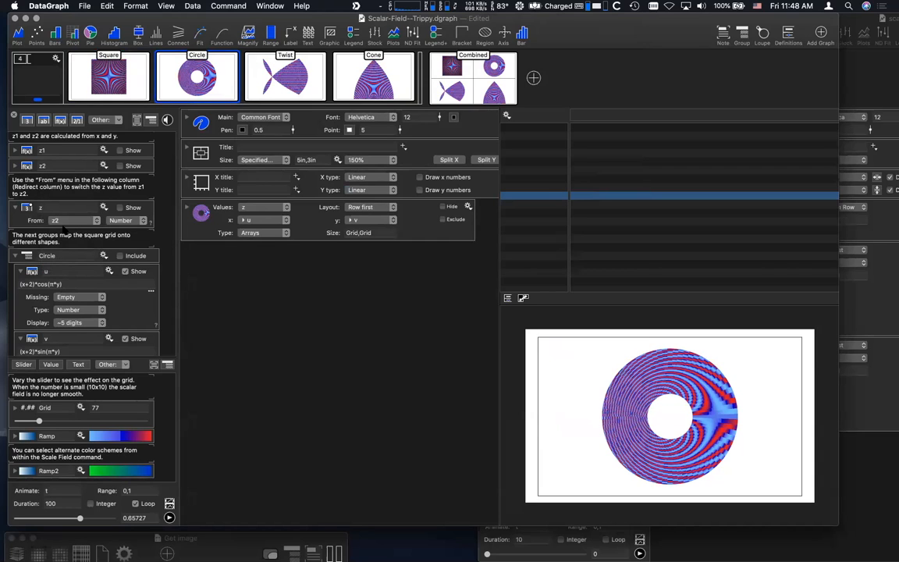
pyautogui.click(67, 221)
pyautogui.click(92, 232)
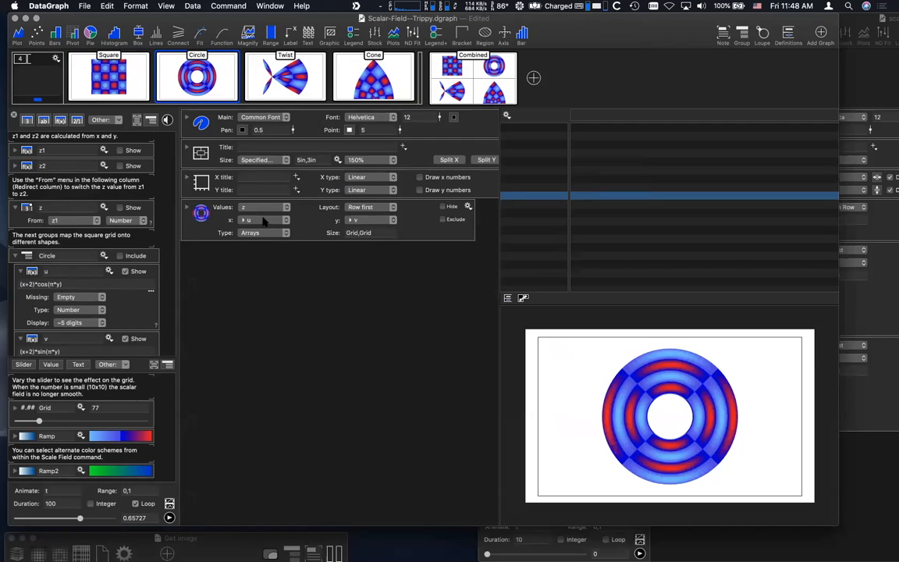
# - Check which columns supply the x and y coordinates of the Circle graph's scalar field
pyautogui.click(353, 220)
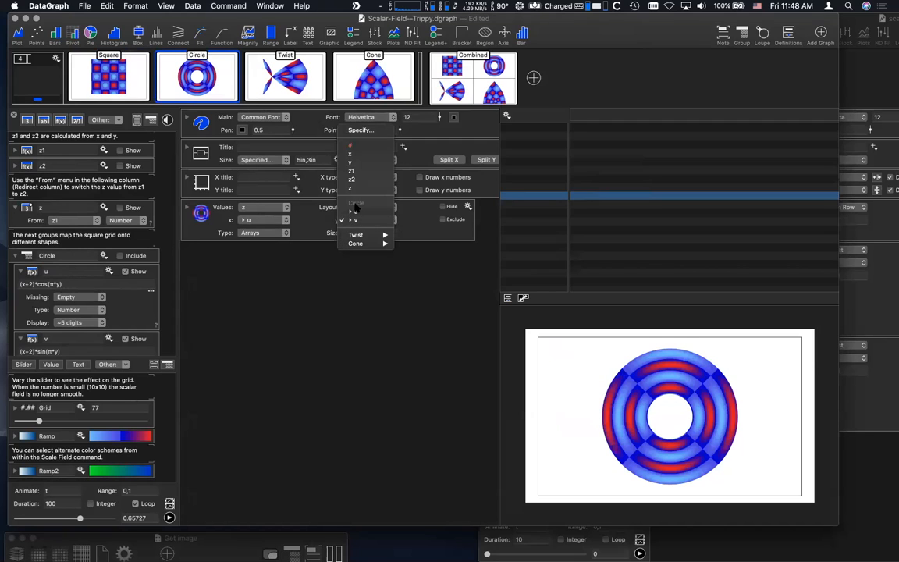
pyautogui.click(267, 221)
pyautogui.click(267, 221)
pyautogui.click(174, 221)
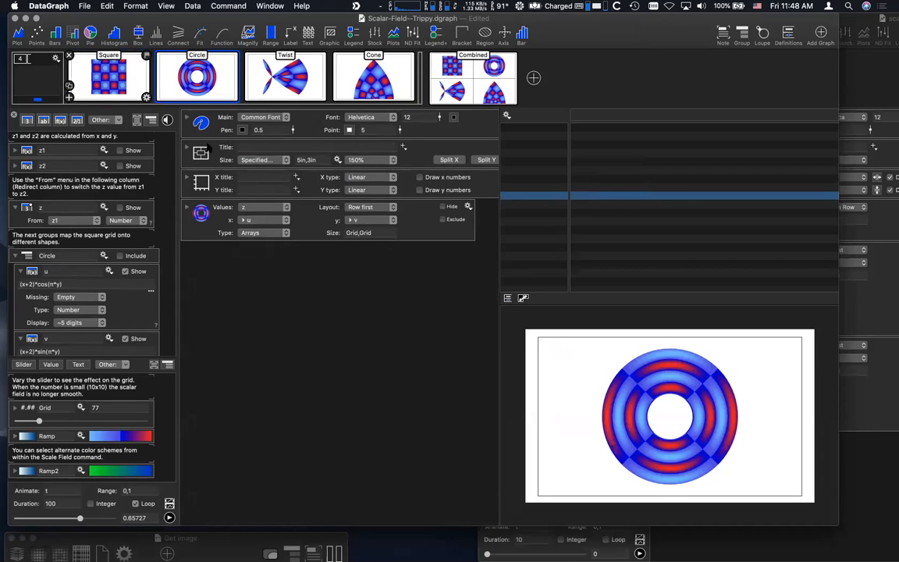
# - Examine the grid-creating command and the x,y coordinates of the second scalar field in the Square graph
pyautogui.click(98, 92)
pyautogui.scroll(-5, 265, 300)
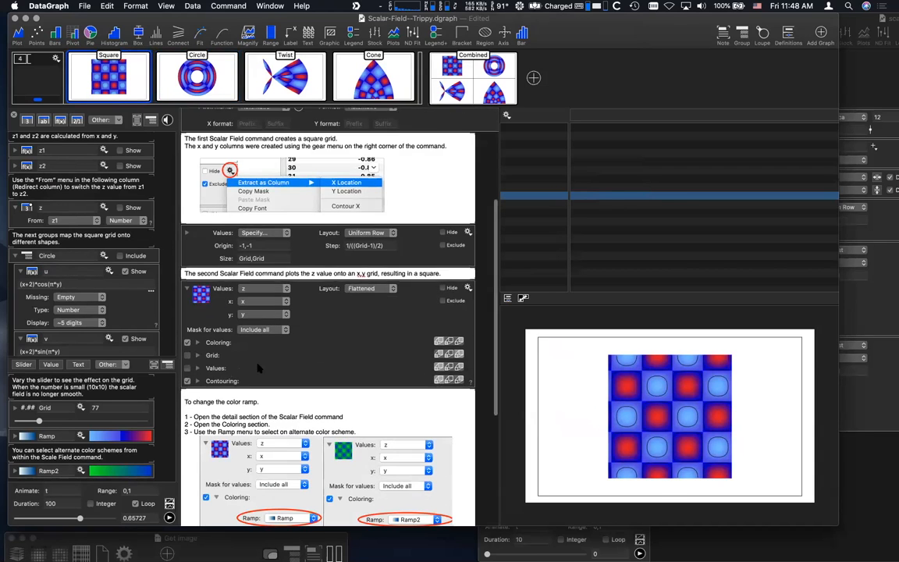
pyautogui.click(256, 305)
pyautogui.click(276, 234)
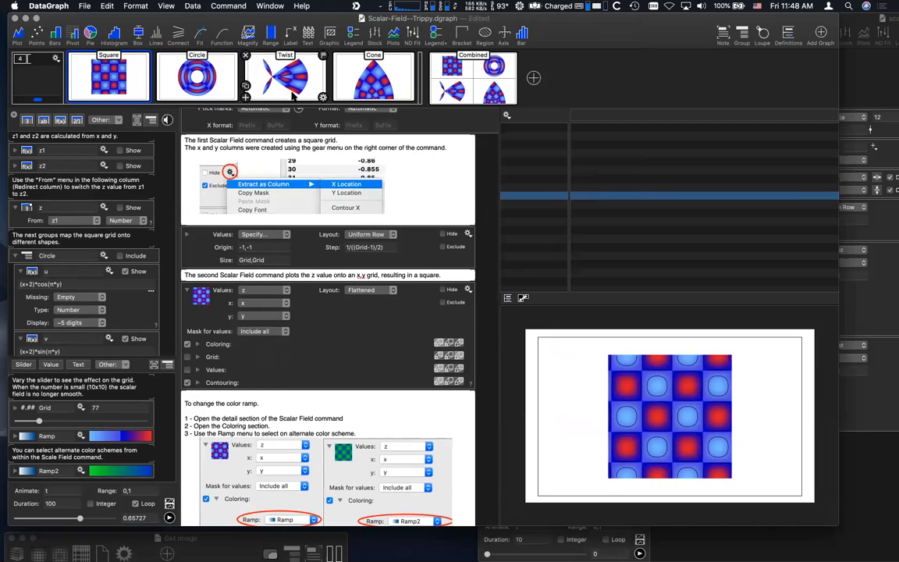
# - Inspect the Twist graph's x and y coordinate columns and the u and v expressions in the Twist group
pyautogui.click(295, 72)
pyautogui.click(261, 221)
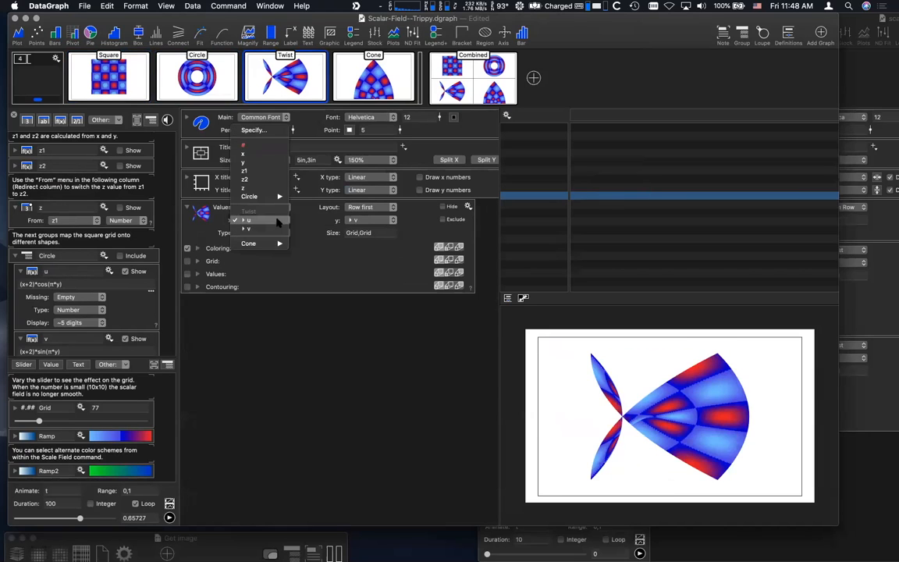
pyautogui.click(392, 221)
pyautogui.scroll(-6, 121, 304)
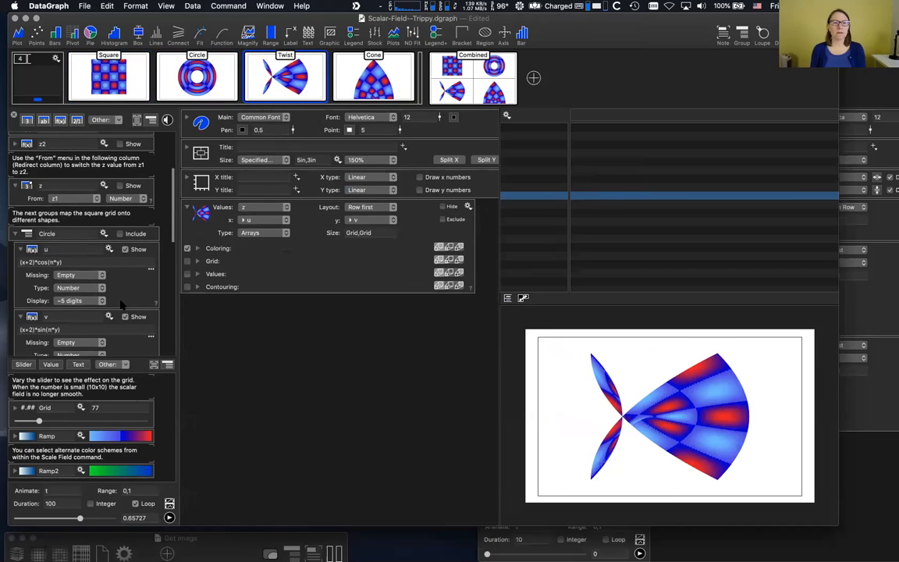
pyautogui.scroll(-3, 121, 304)
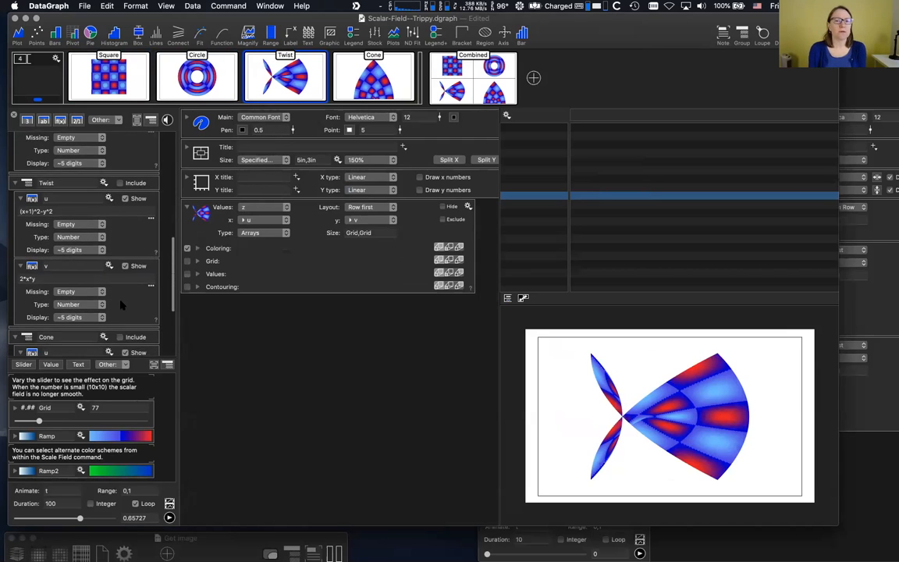
pyautogui.scroll(15, 121, 304)
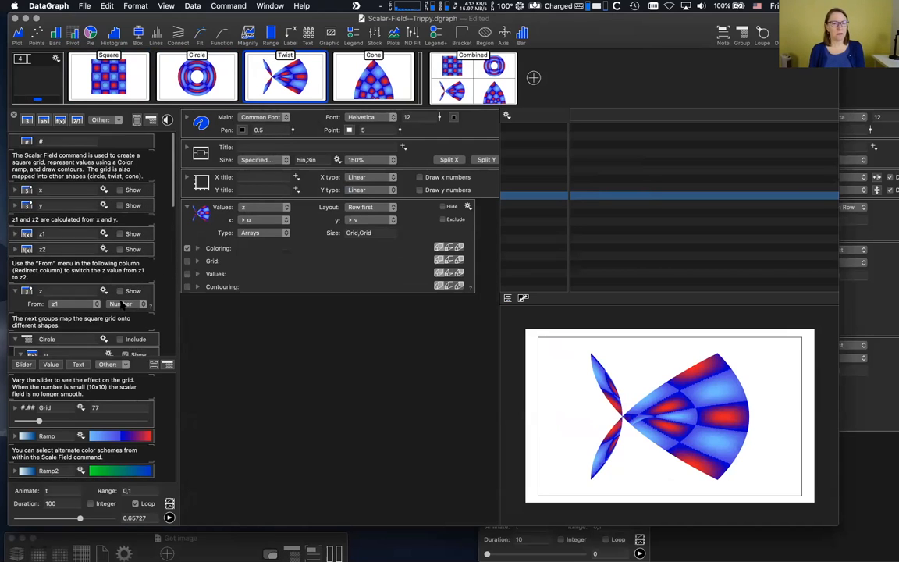
# - Read through the Square graph's commands and check which column supplies x for its second scalar field
pyautogui.click(75, 86)
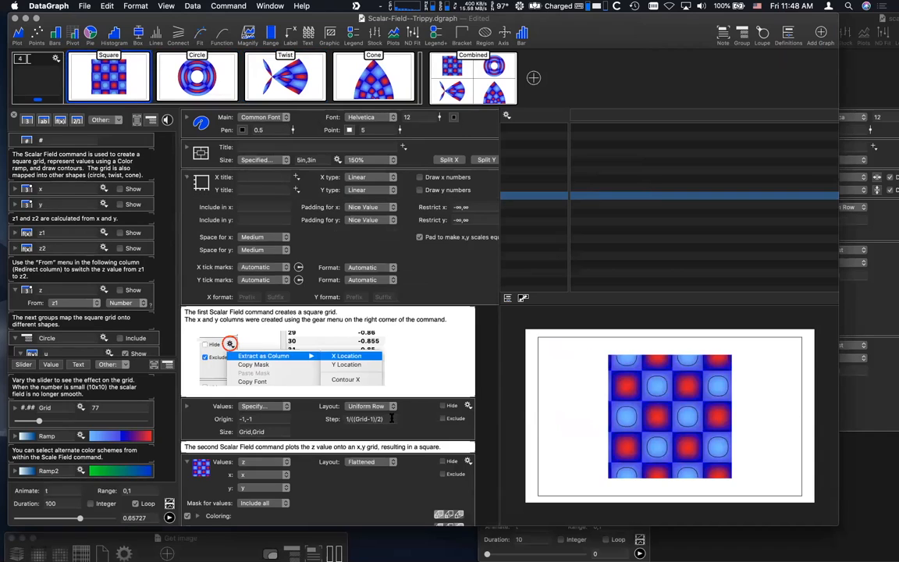
pyautogui.scroll(-1, 392, 417)
pyautogui.scroll(-2, 391, 417)
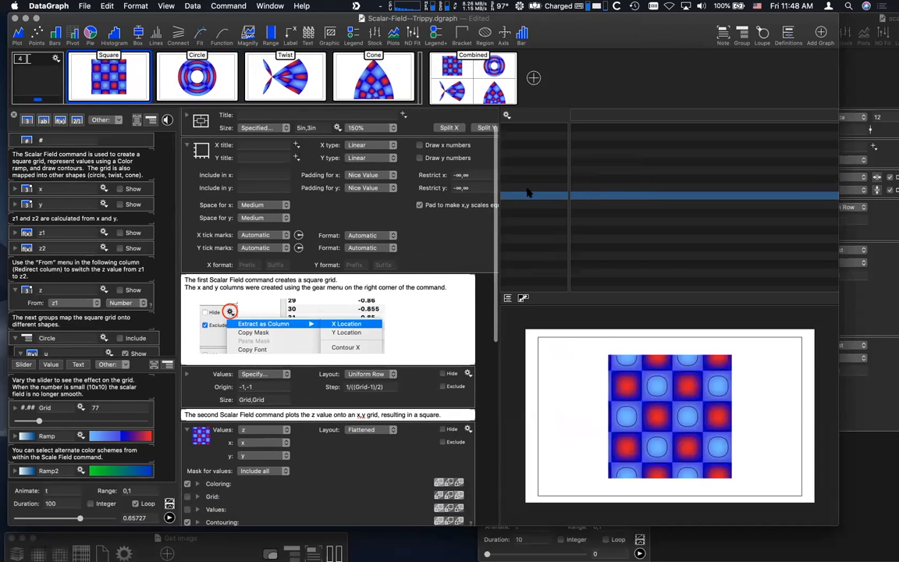
pyautogui.scroll(-5, 431, 320)
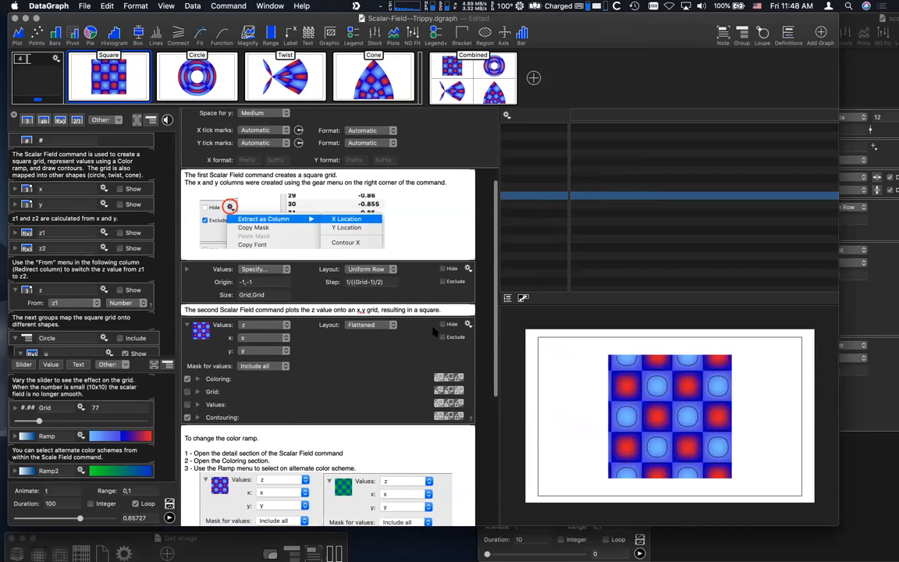
pyautogui.scroll(-3, 424, 312)
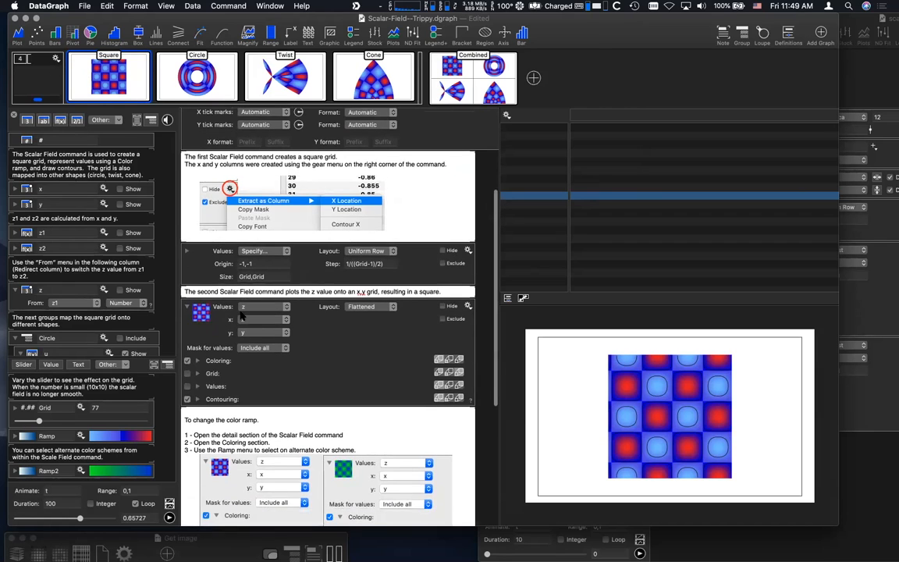
pyautogui.scroll(-7, 249, 296)
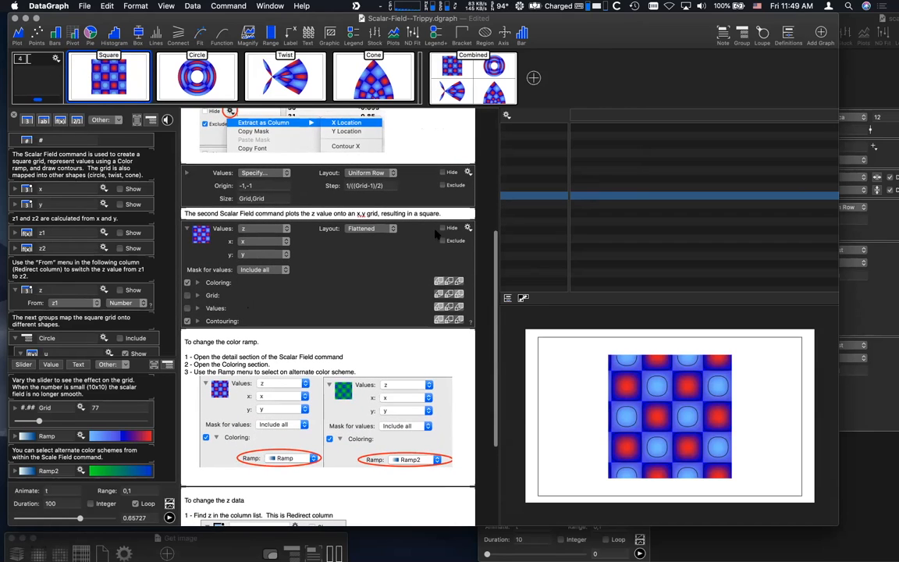
pyautogui.click(270, 242)
pyautogui.click(272, 237)
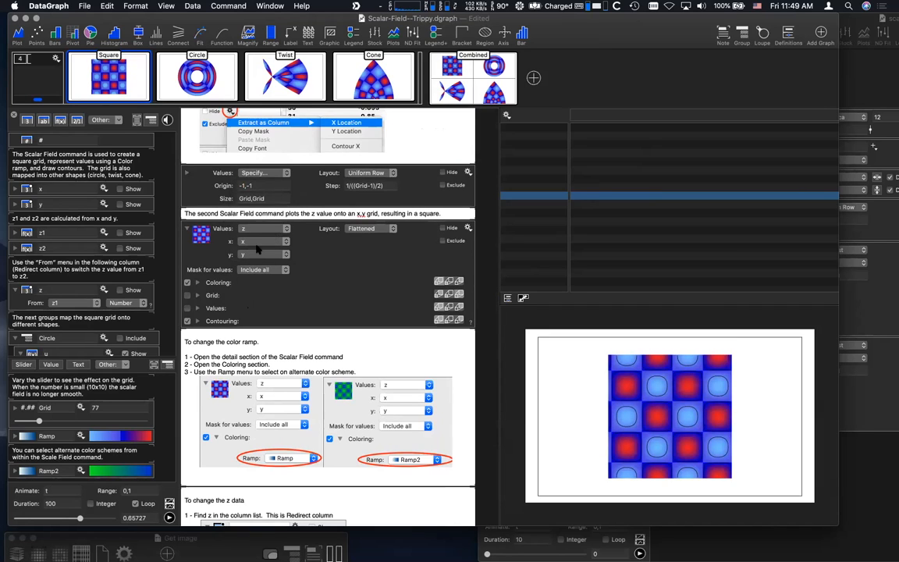
pyautogui.click(256, 246)
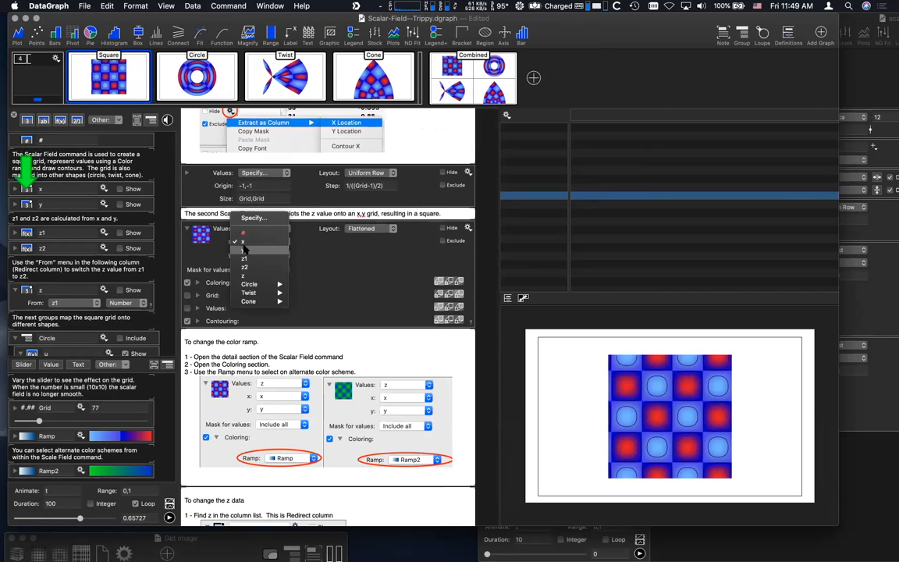
pyautogui.click(397, 280)
# - Examine the grid-creating scalar field command and the y column used by the Square graph's second scalar field
pyautogui.scroll(1, 396, 282)
pyautogui.scroll(2, 397, 286)
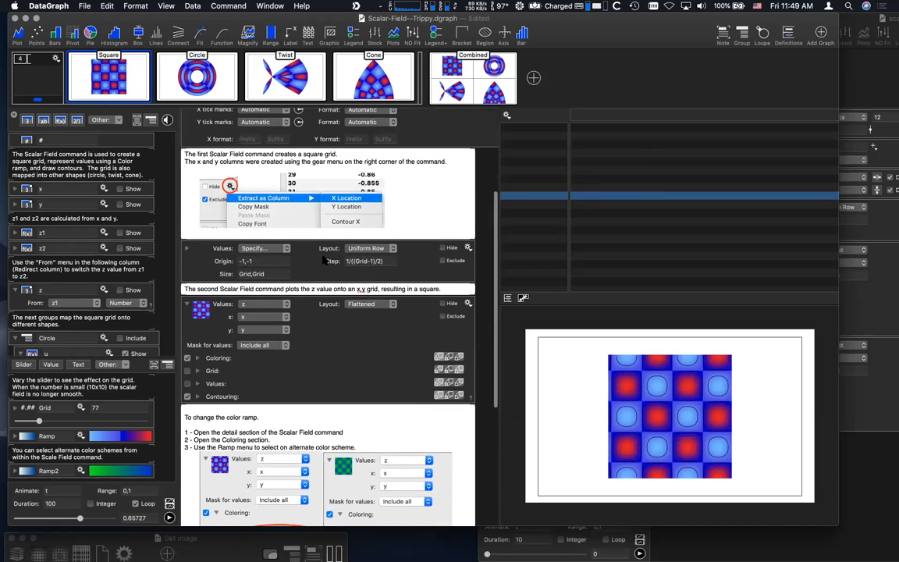
pyautogui.click(222, 249)
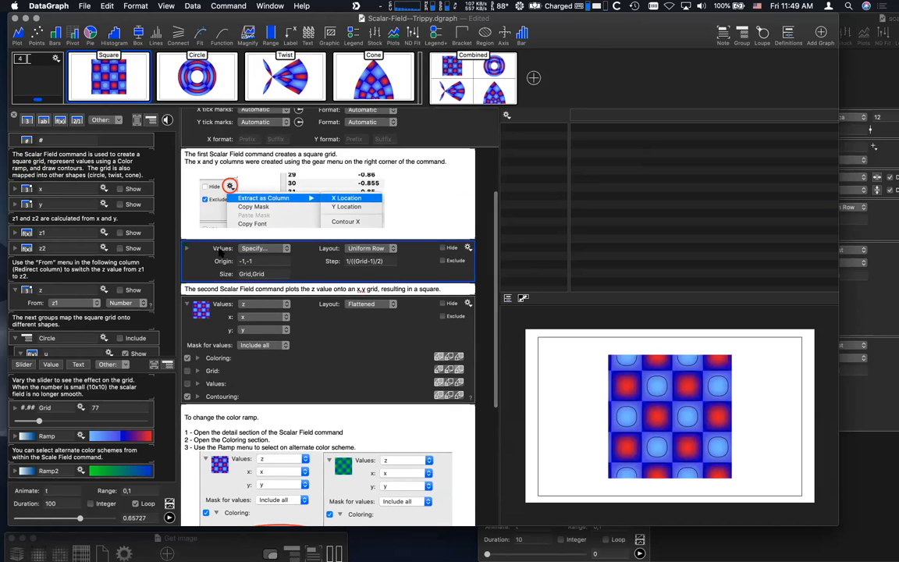
pyautogui.click(270, 331)
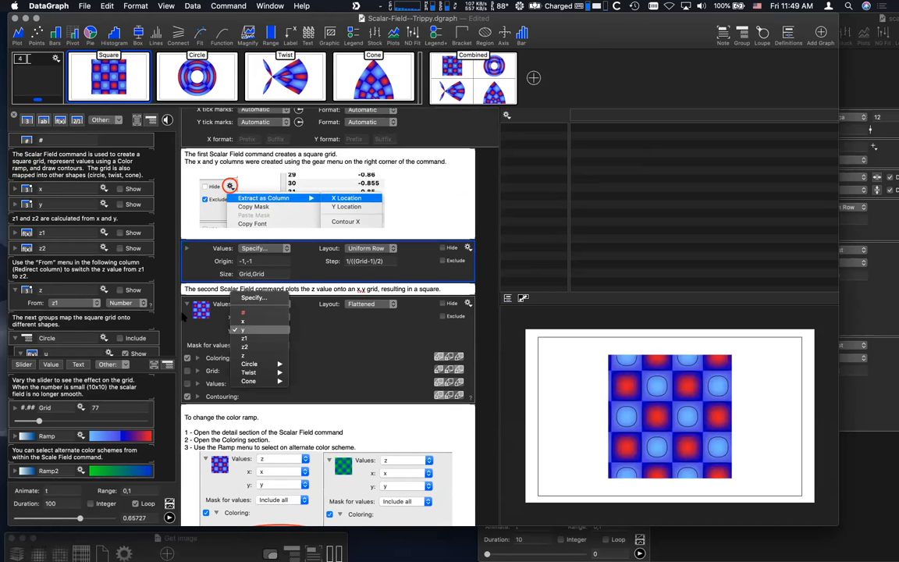
pyautogui.click(260, 330)
pyautogui.click(26, 205)
pyautogui.click(221, 273)
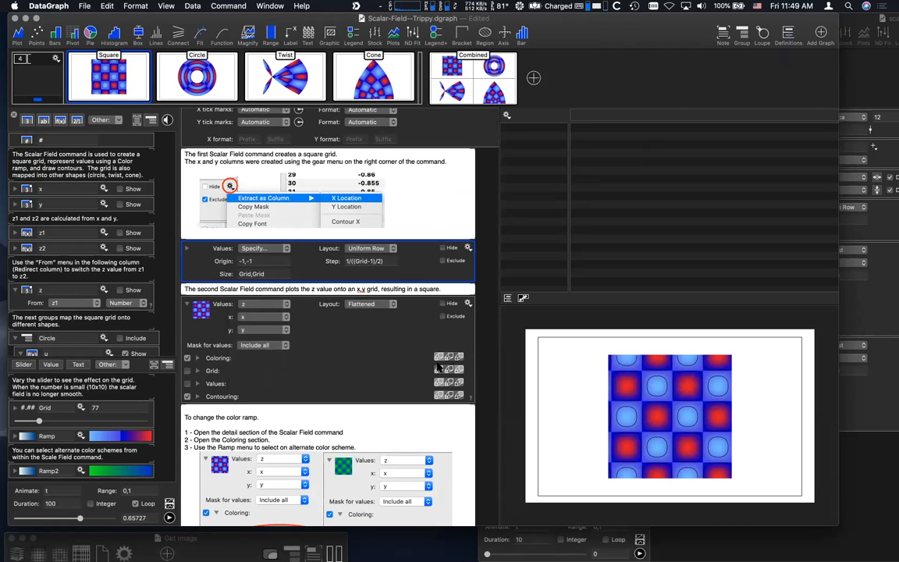
# - Turn the Grid lines of the Square graph's second scalar field on and off again
pyautogui.click(188, 371)
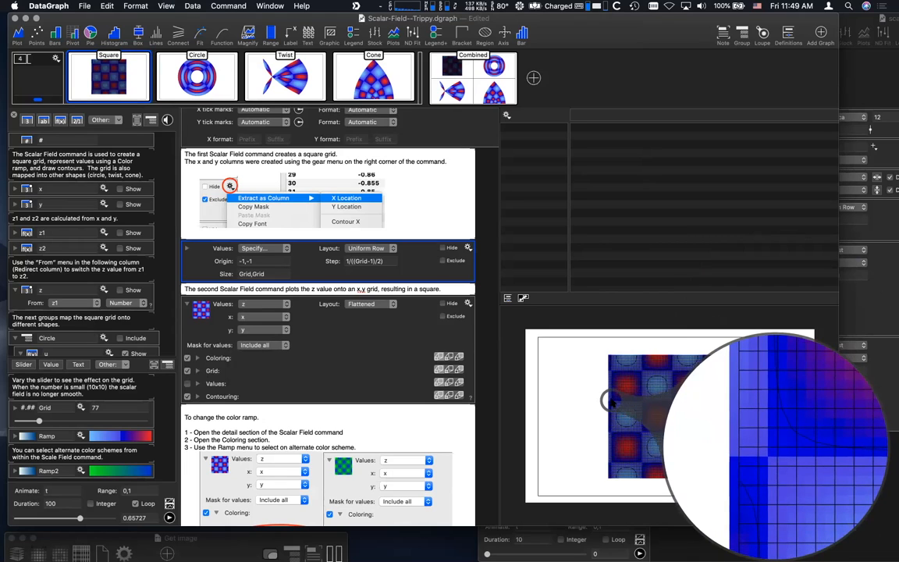
pyautogui.click(187, 371)
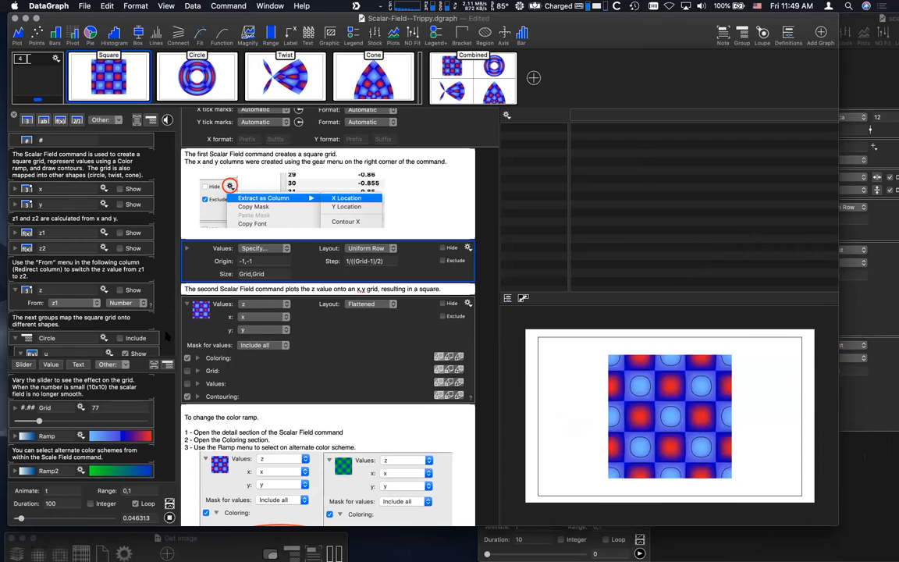
# - Expand the z1 column's details and inspect the 100t term in its expression
pyautogui.scroll(-1, 14, 237)
pyautogui.click(14, 233)
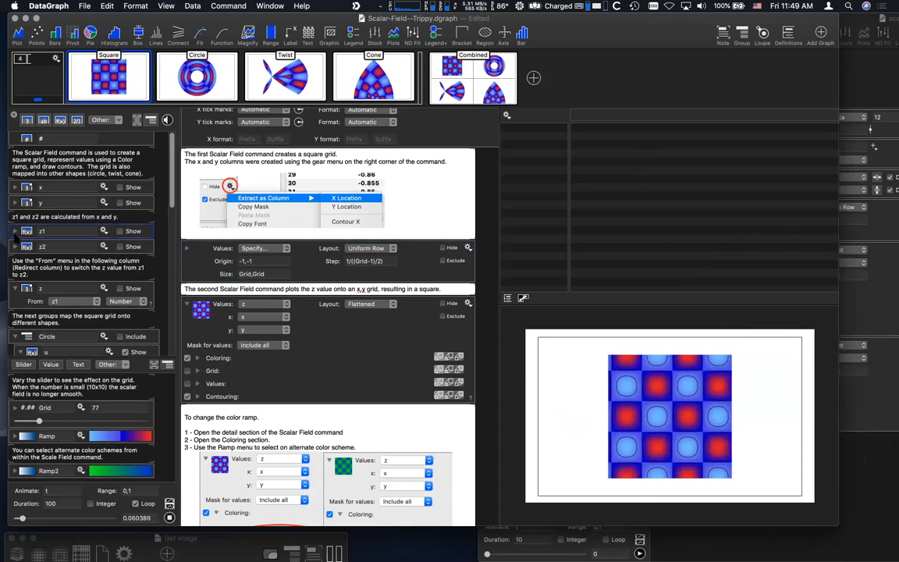
pyautogui.click(15, 232)
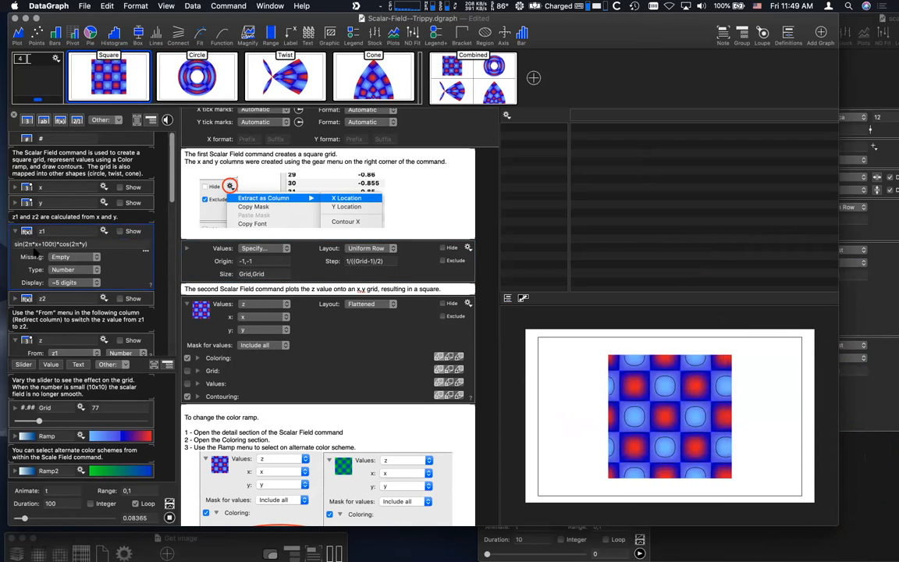
pyautogui.click(51, 243)
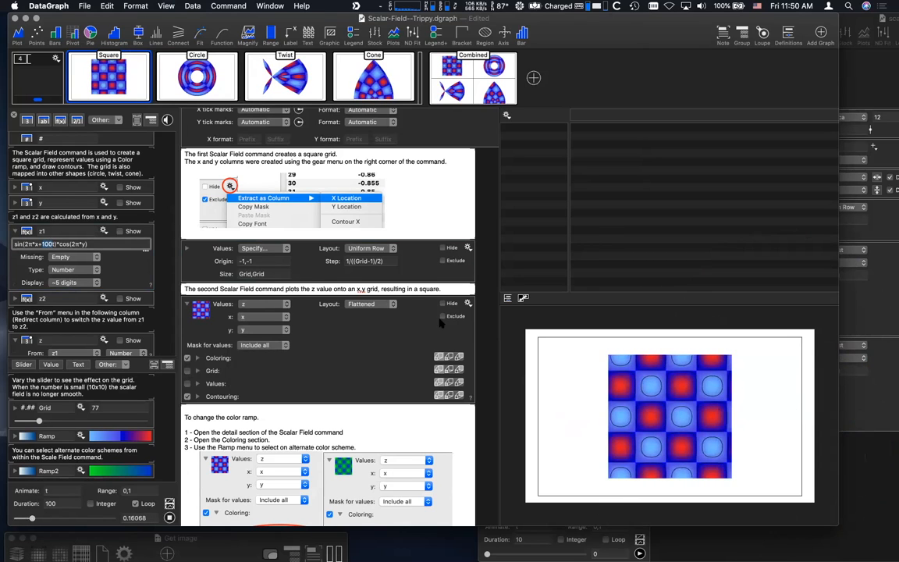
# - View the Circle graph and the Combined graph, magnifying the colour pattern on the ring
pyautogui.click(199, 79)
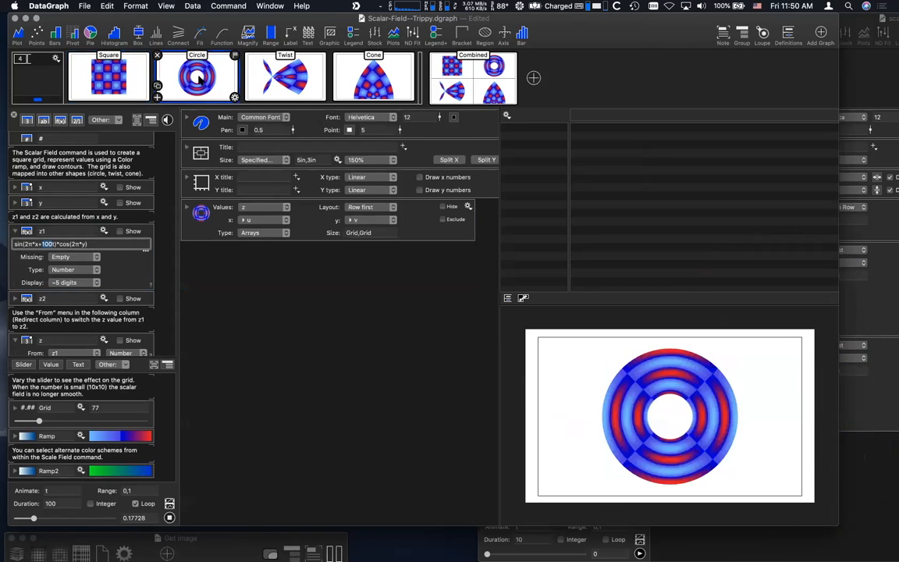
pyautogui.click(463, 92)
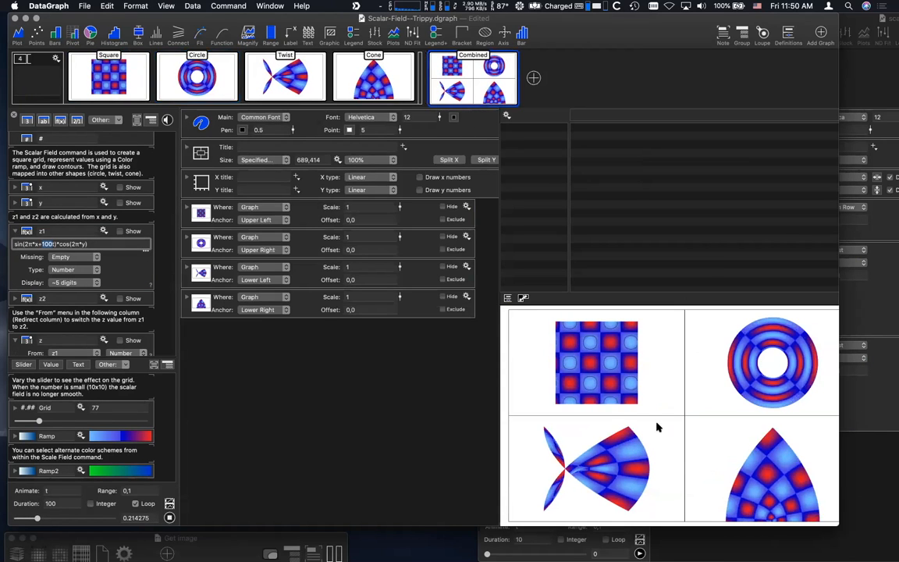
pyautogui.moveTo(781, 344); pyautogui.dragTo(743, 339)
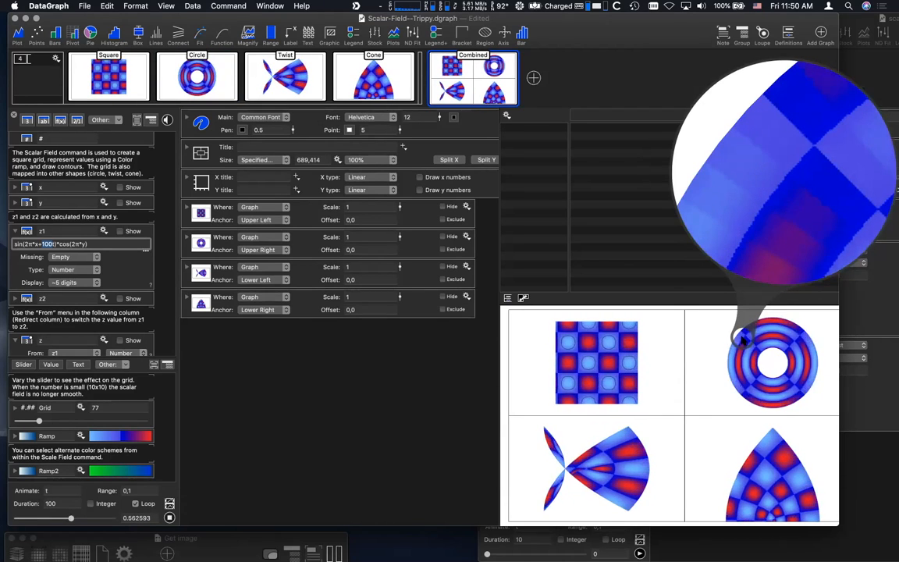
pyautogui.moveTo(743, 338); pyautogui.dragTo(781, 359)
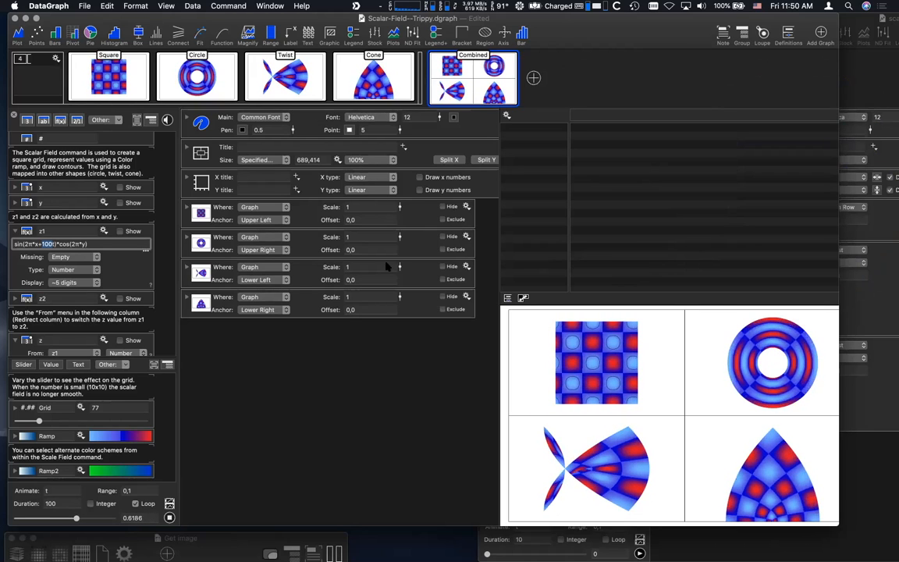
# - Set the x axis type of the Combined graph to Logarithmic
pyautogui.click(359, 177)
pyautogui.click(359, 201)
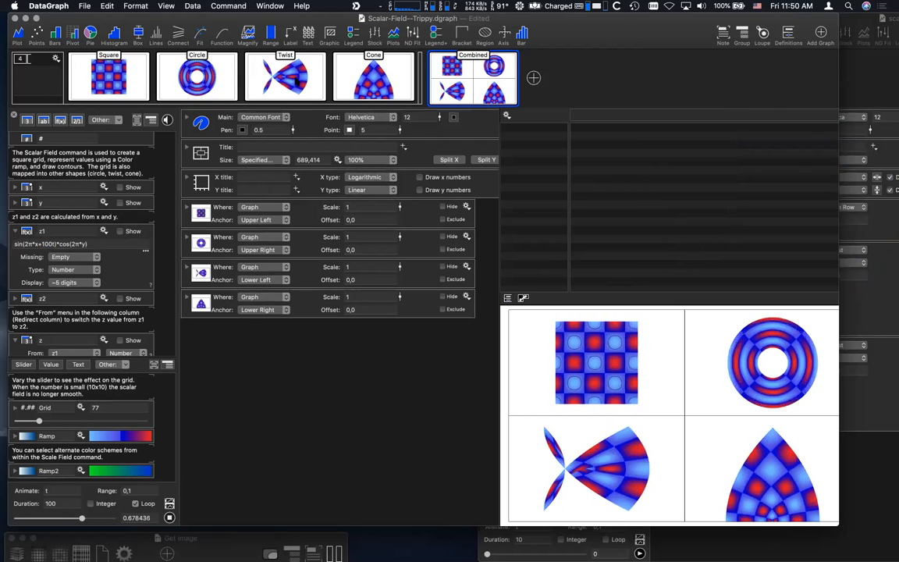
# - Set the Cone graph's y axis type to Logarithmic and draw its y numbers
pyautogui.click(289, 90)
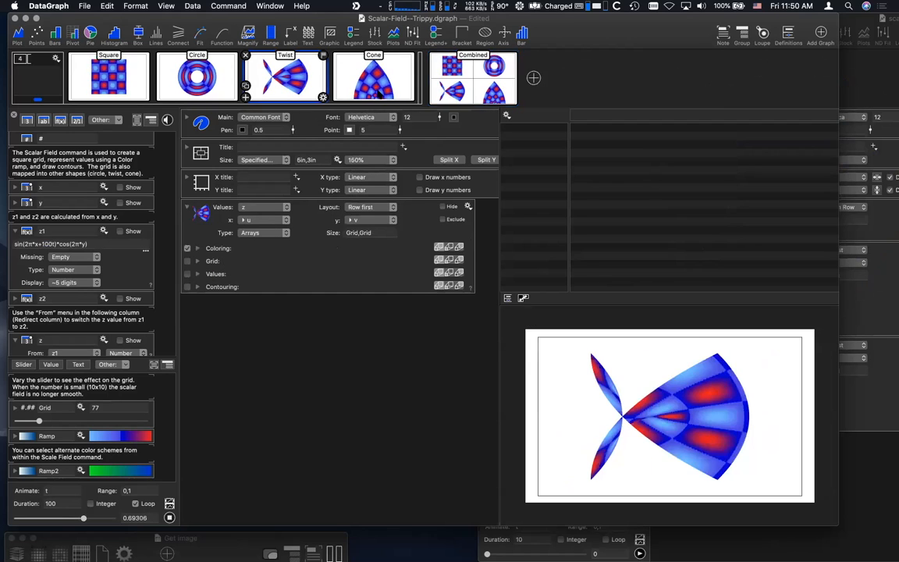
pyautogui.click(382, 86)
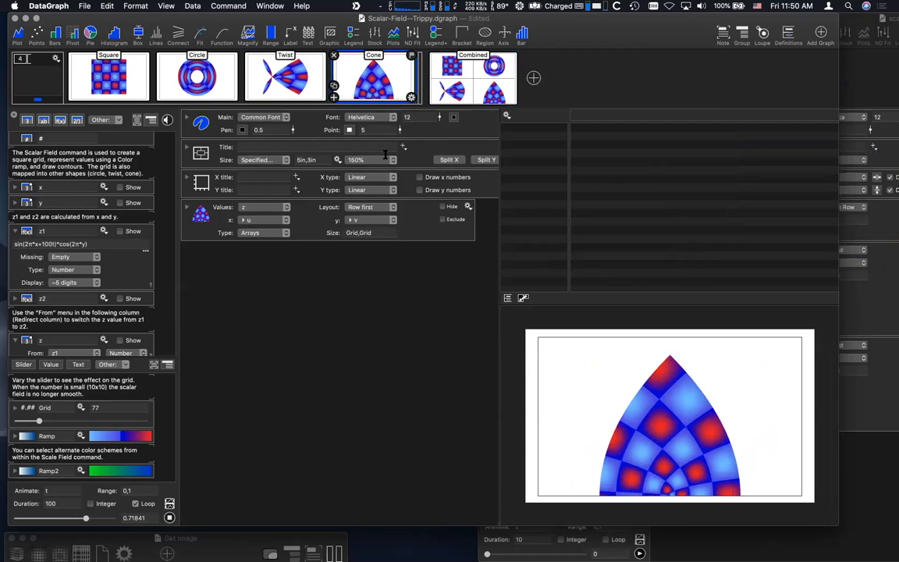
pyautogui.click(372, 191)
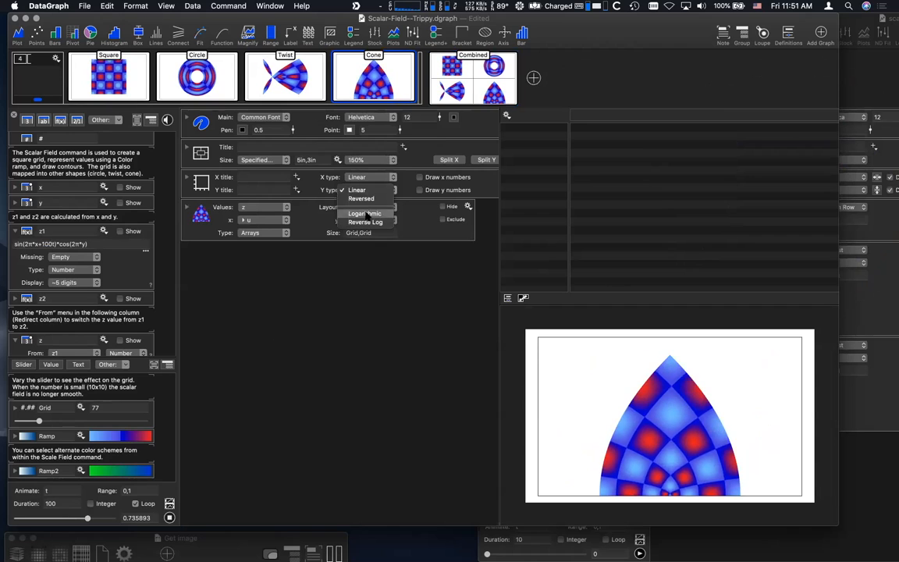
pyautogui.click(365, 214)
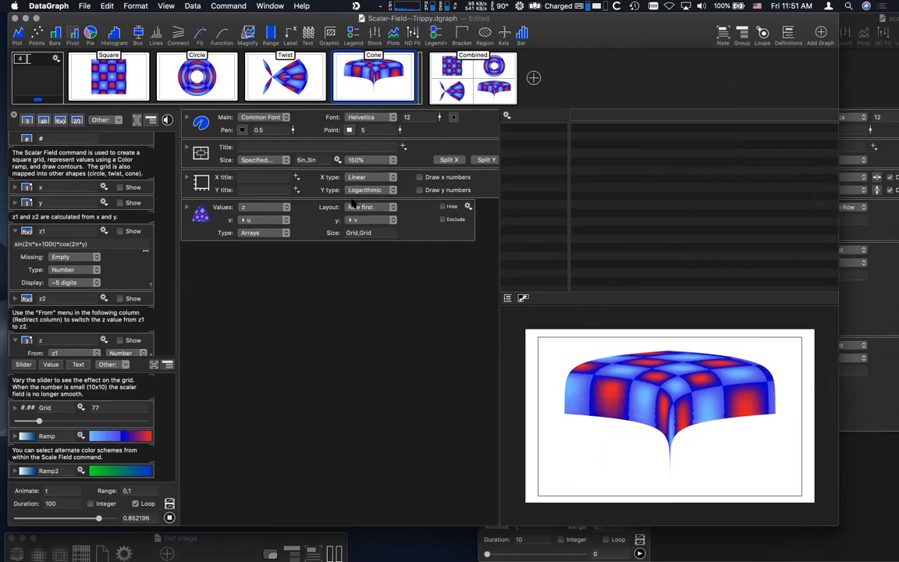
pyautogui.click(420, 189)
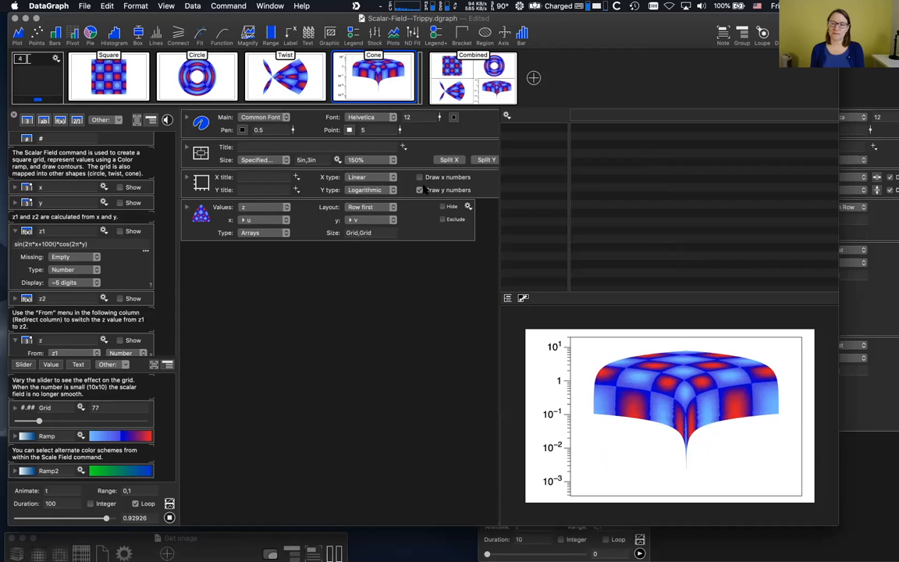
pyautogui.moveTo(640, 468); pyautogui.dragTo(455, 375)
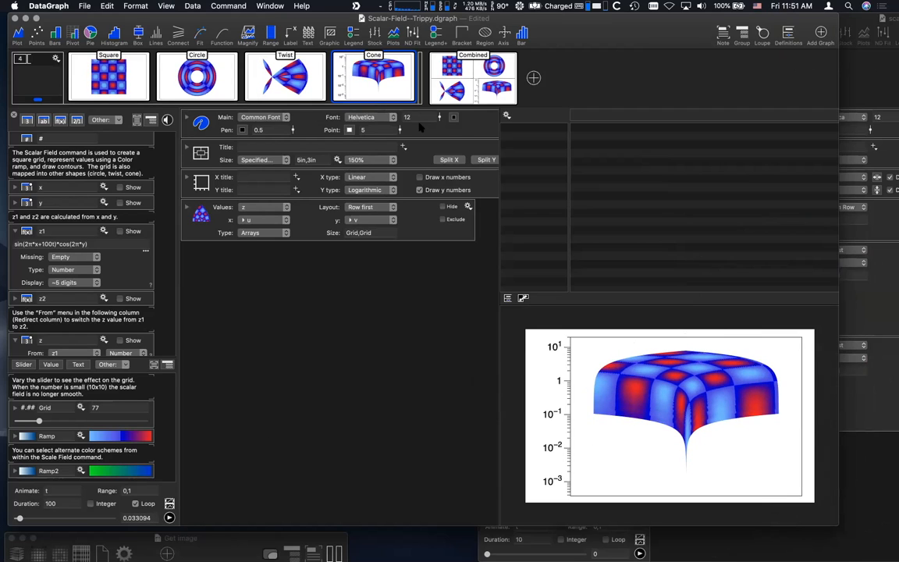
# - Switch to the scalar field demo window, resize it to show its commands, and select the scalar field plotted with u and v
pyautogui.moveTo(334, 98)
pyautogui.click(716, 549)
pyautogui.moveTo(764, 17); pyautogui.dragTo(329, 18)
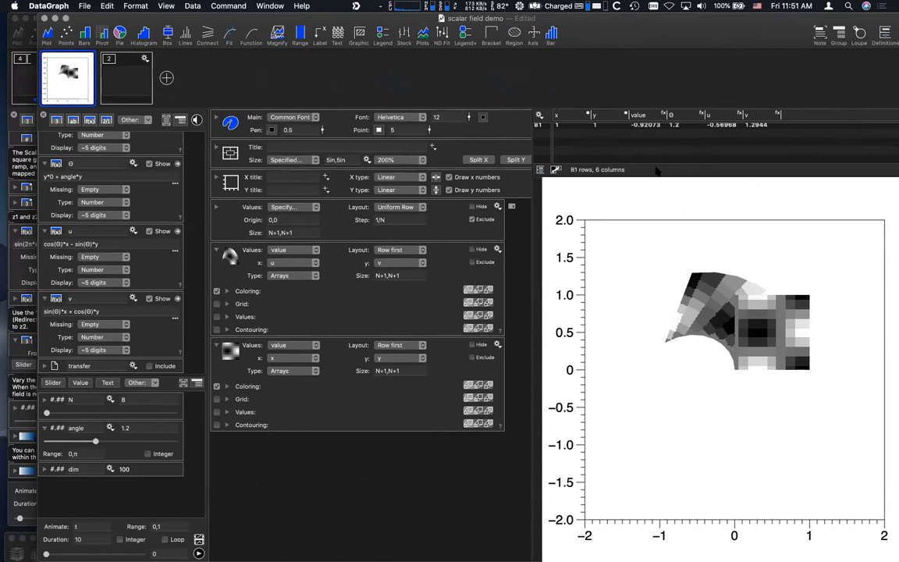
pyautogui.moveTo(34, 39); pyautogui.dragTo(261, 82)
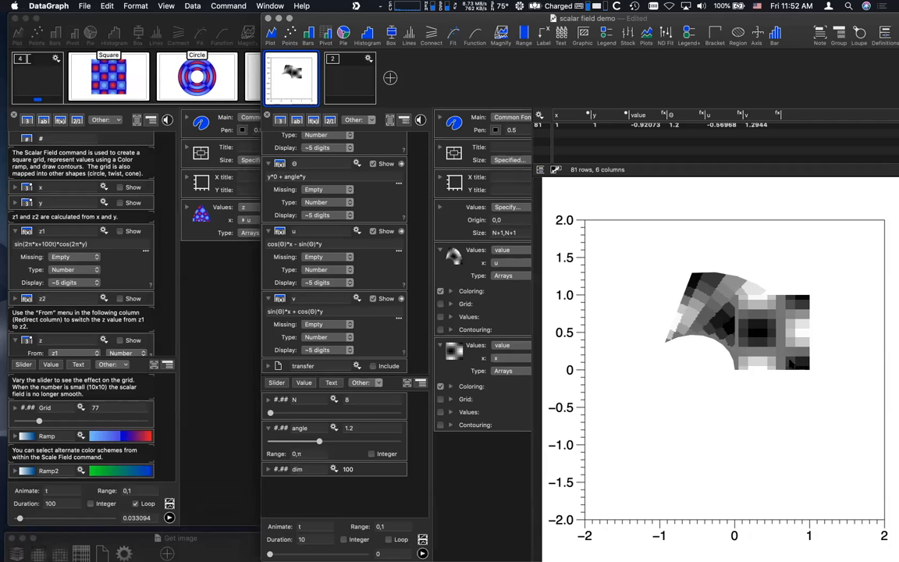
pyautogui.click(506, 310)
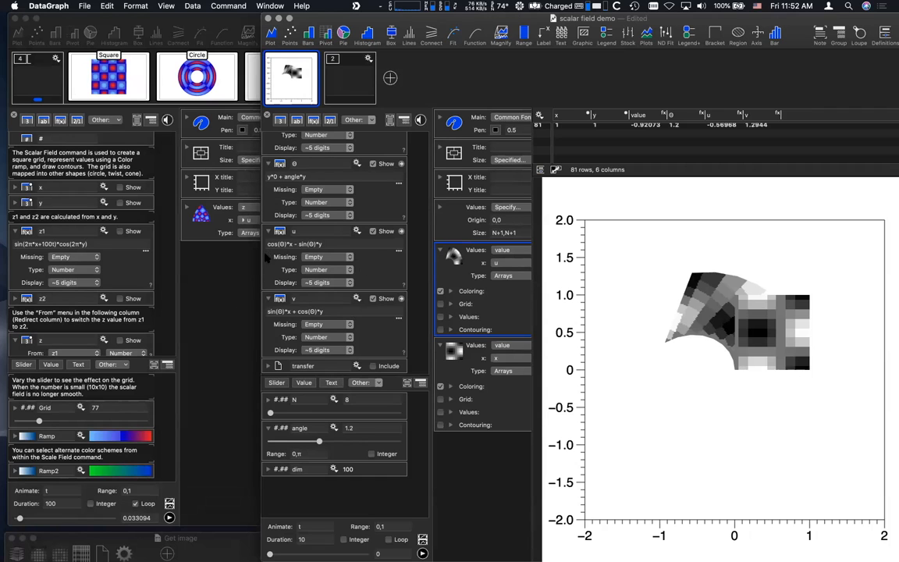
pyautogui.moveTo(261, 258); pyautogui.dragTo(100, 265)
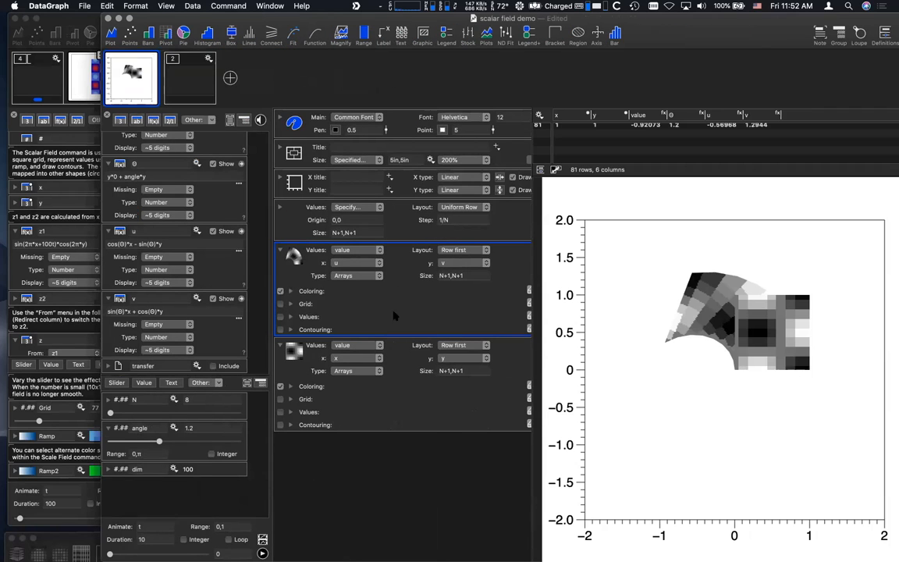
# - Review the layout choices and the x column of the scalar field plotted with u and v
pyautogui.click(449, 250)
pyautogui.click(289, 253)
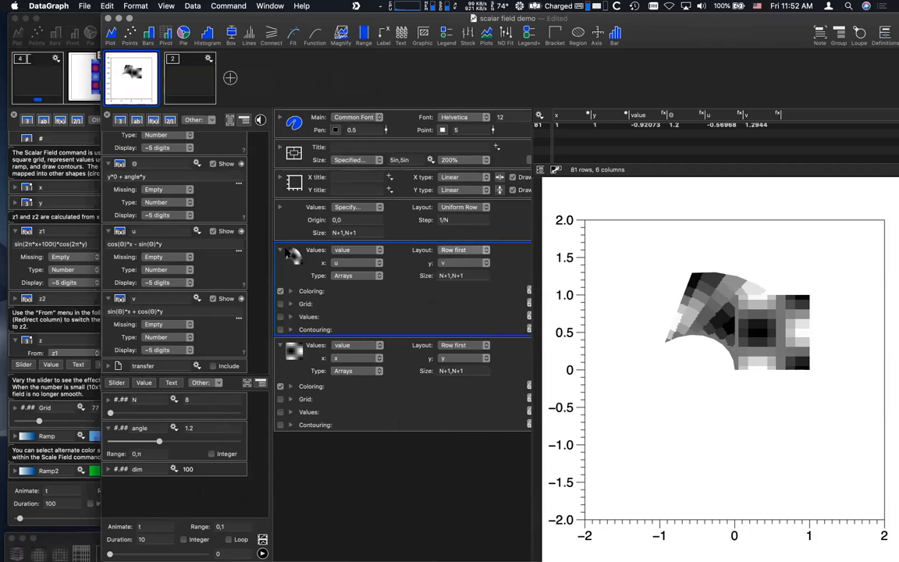
pyautogui.click(459, 251)
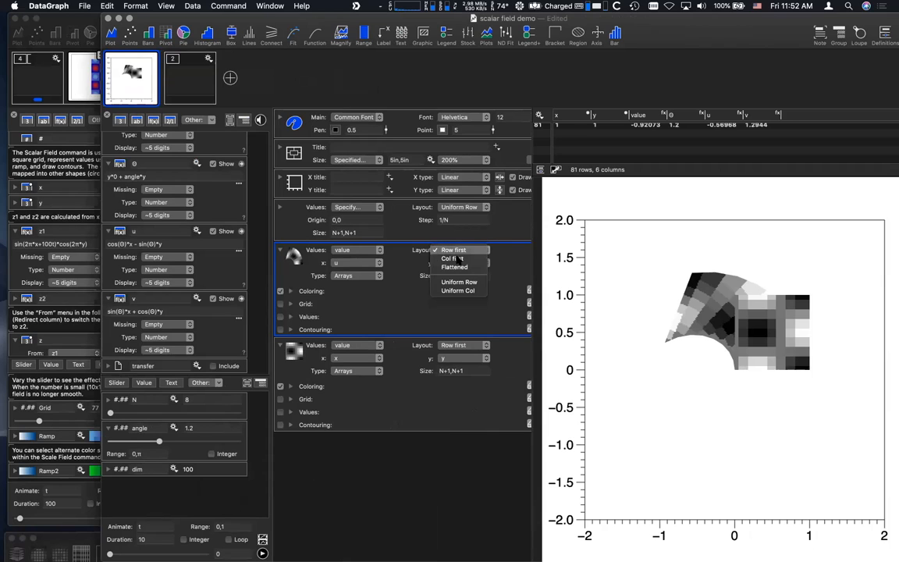
pyautogui.click(493, 276)
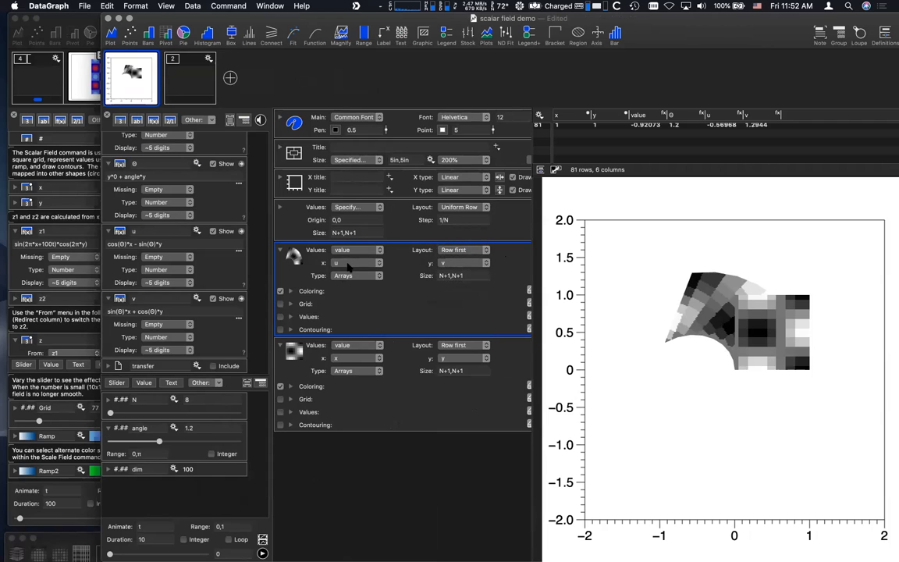
pyautogui.click(349, 268)
pyautogui.click(303, 260)
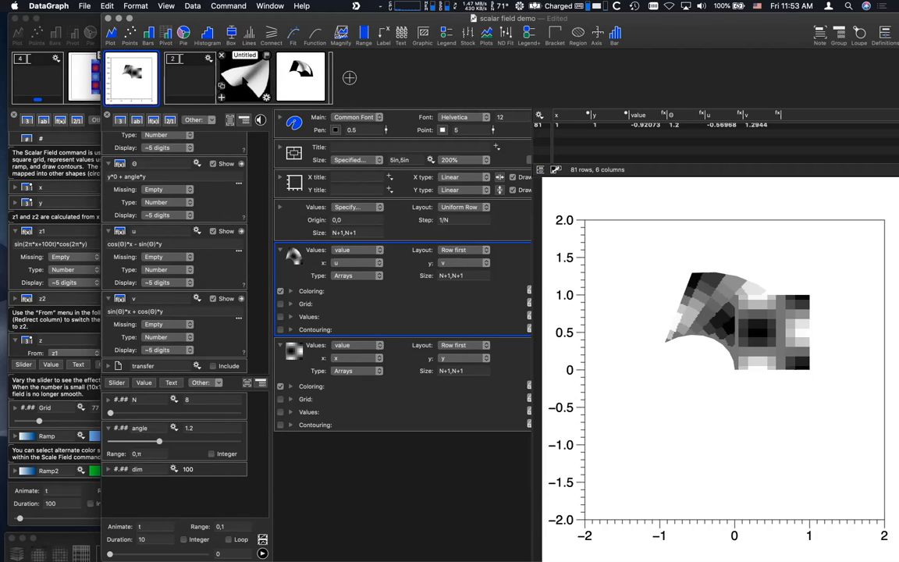
# - Show the graph of the curved surface image, widen its command area, and reposition the scalar field demo window
pyautogui.click(227, 67)
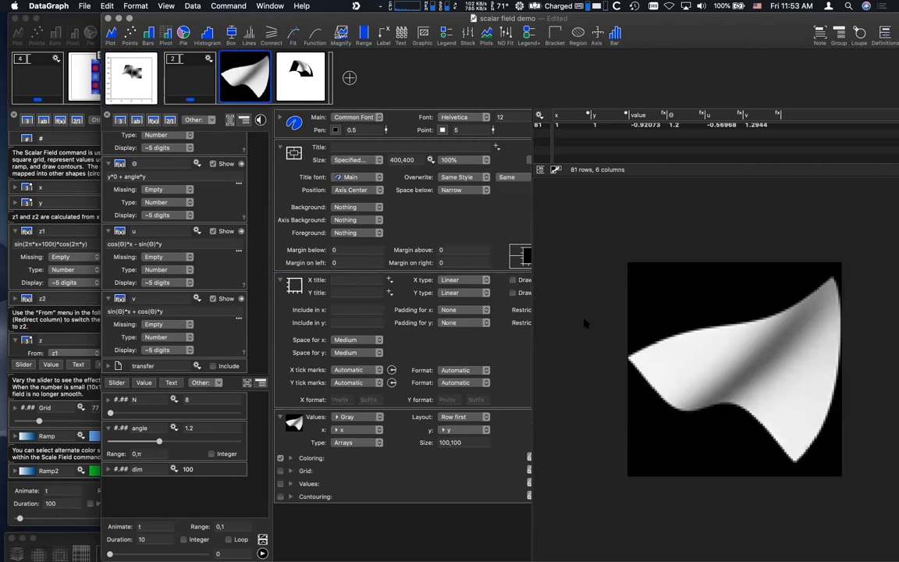
pyautogui.moveTo(531, 309); pyautogui.dragTo(585, 310)
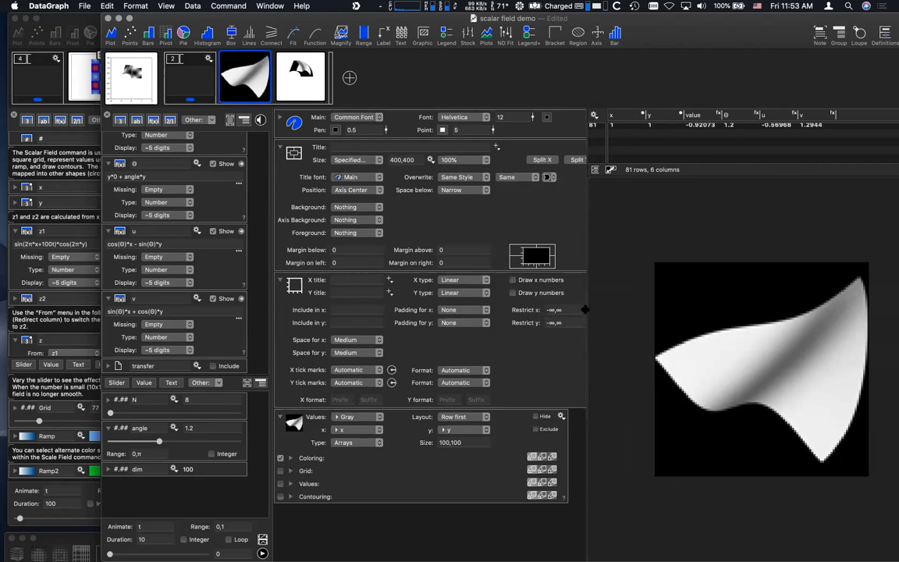
pyautogui.moveTo(684, 21); pyautogui.dragTo(648, 14)
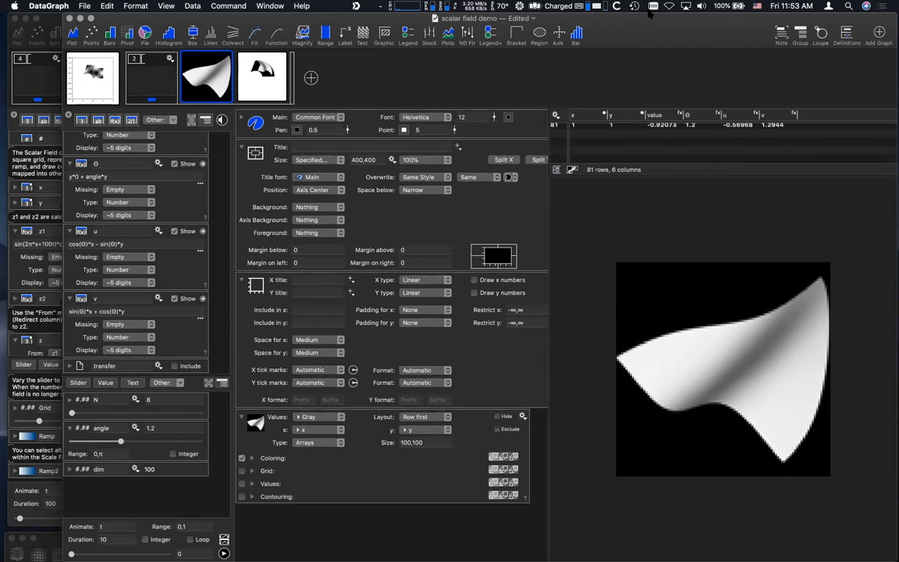
# - Switch to the Get image window in ImageTank and inspect the source URL of the imagetank file
pyautogui.moveTo(228, 98)
pyautogui.moveTo(139, 555)
pyautogui.moveTo(47, 540); pyautogui.dragTo(49, 21)
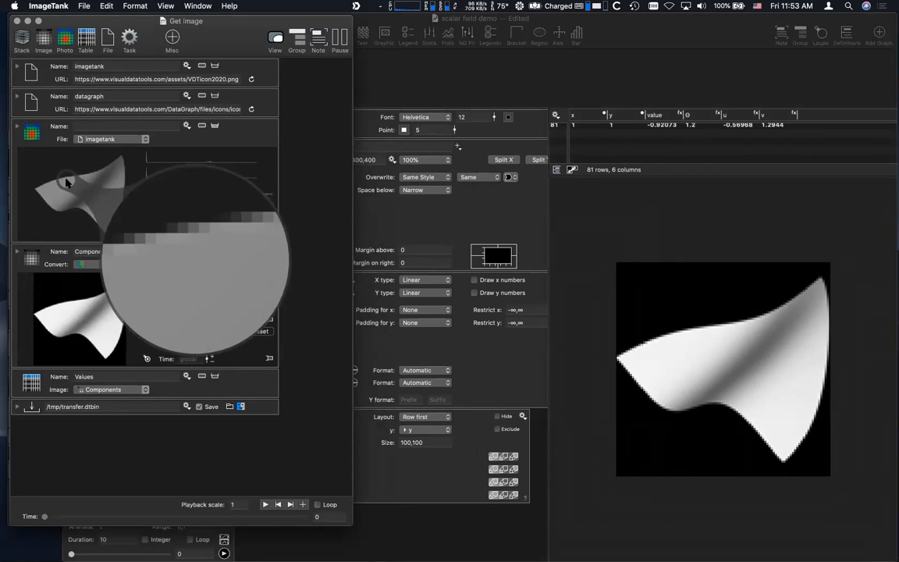
pyautogui.click(17, 66)
pyautogui.doubleClick(193, 78)
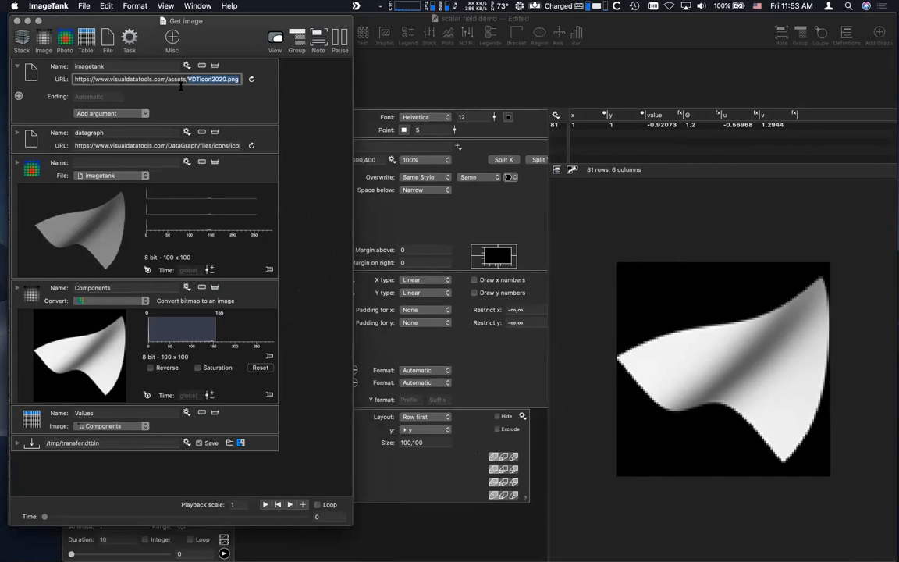
pyautogui.moveTo(239, 80); pyautogui.dragTo(96, 71)
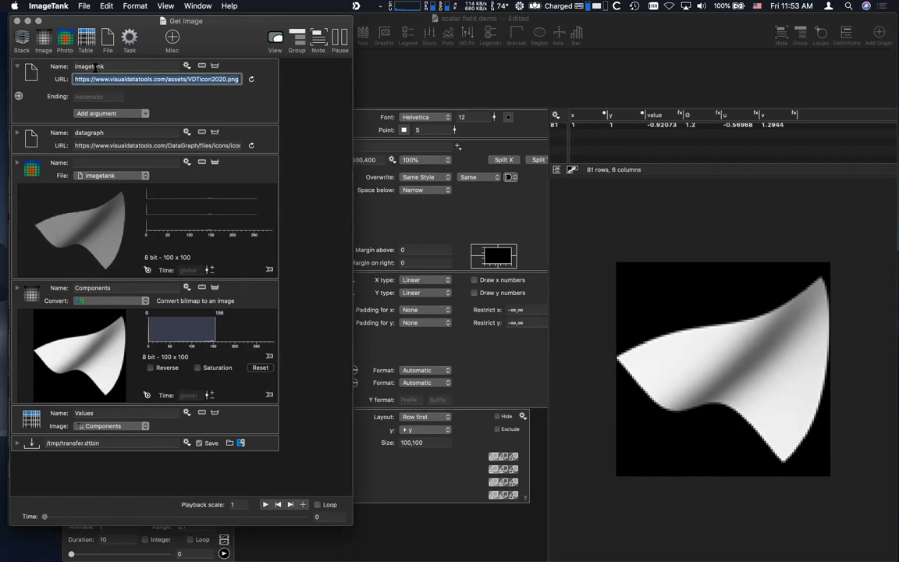
pyautogui.click(16, 66)
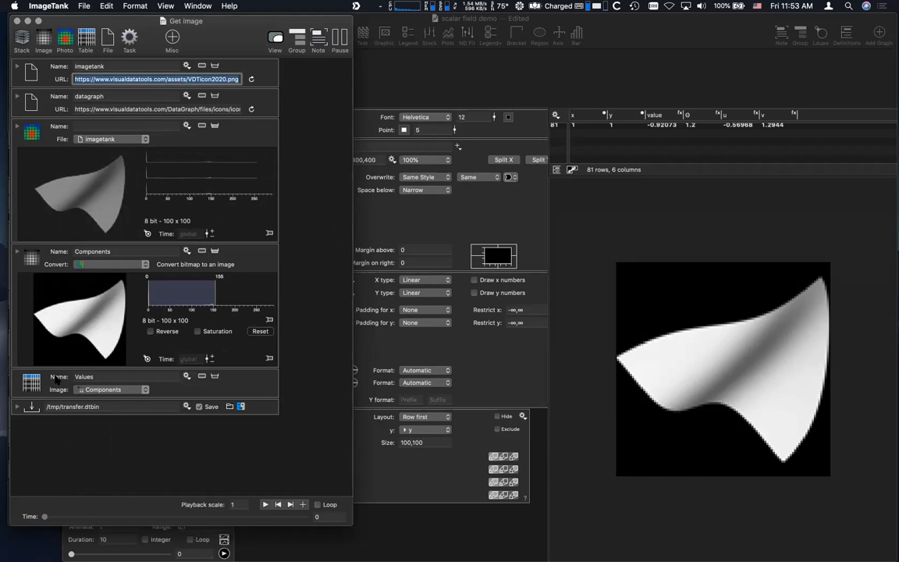
# - Examine the Values table of pixel coordinates and Gray values around row 101, and collapse it again
pyautogui.click(214, 377)
pyautogui.scroll(-2, 215, 379)
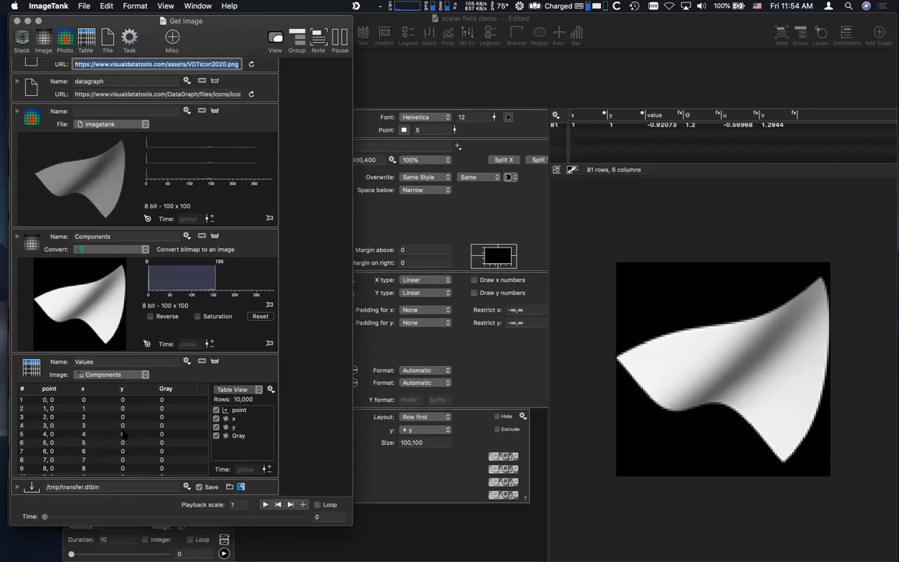
pyautogui.scroll(-3, 90, 414)
pyautogui.scroll(-10, 90, 414)
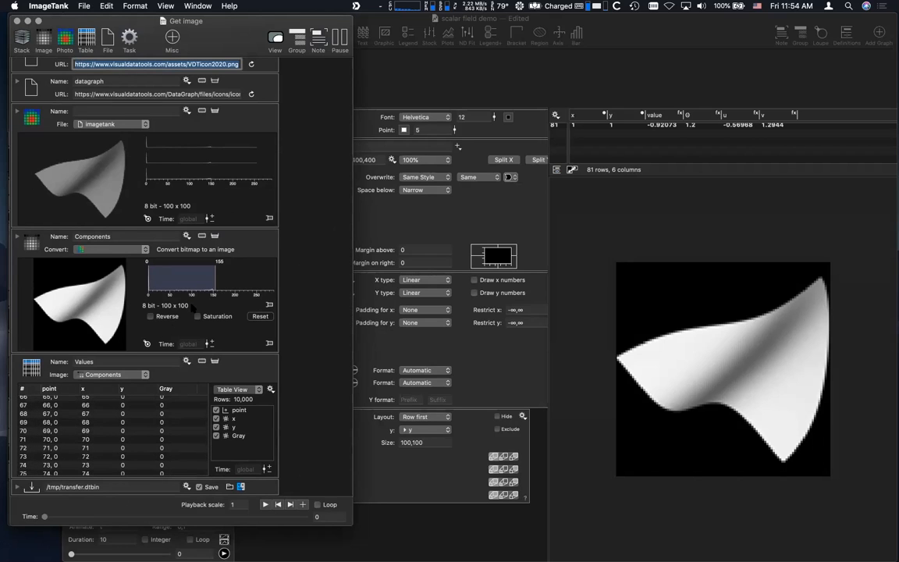
pyautogui.scroll(-4, 90, 440)
pyautogui.scroll(-6, 88, 437)
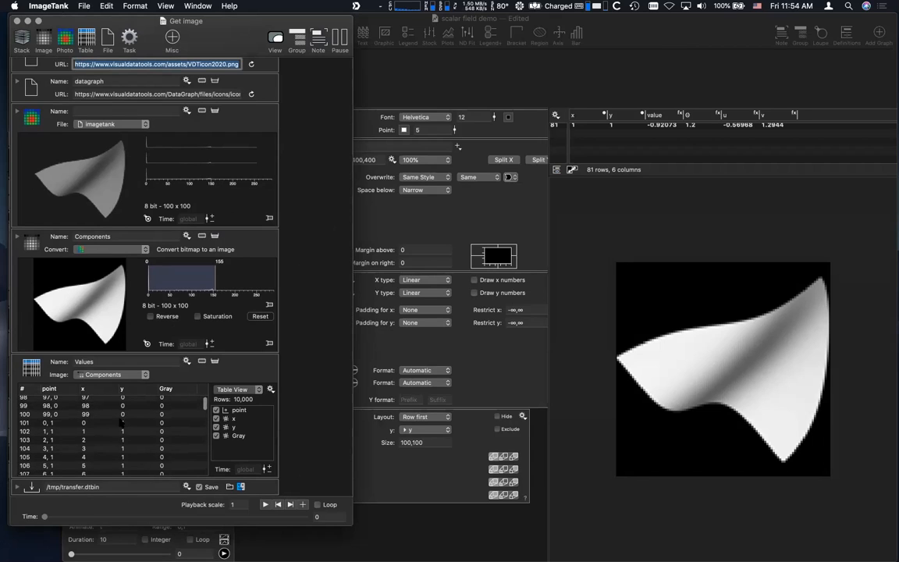
pyautogui.click(122, 425)
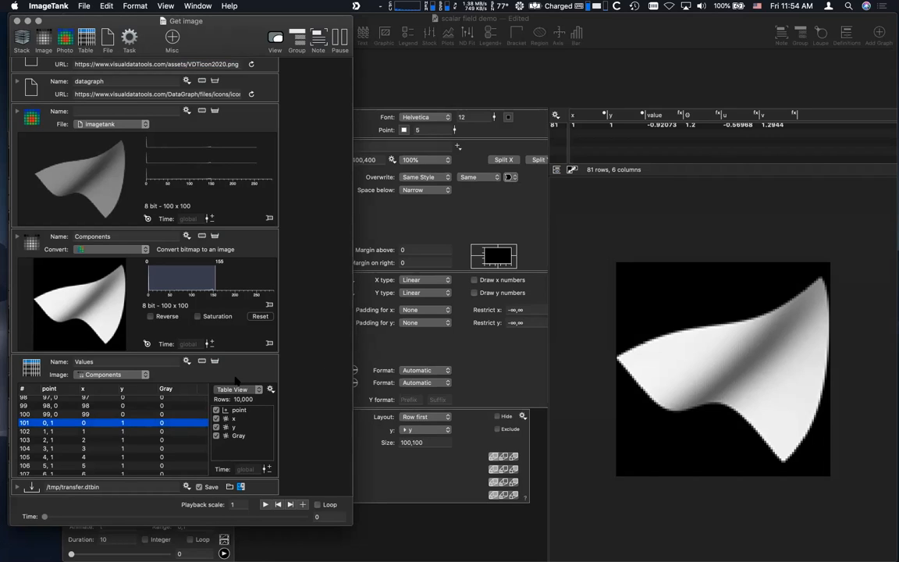
pyautogui.click(215, 362)
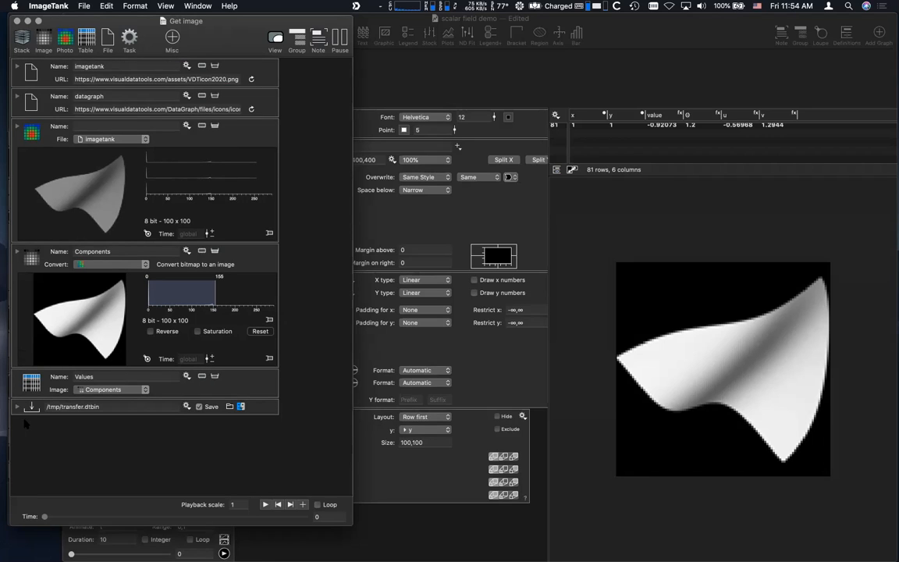
# - Check the export path in ImageTank, switch to DataGraph, and inspect the file path of the expanded transfer file
pyautogui.click(92, 407)
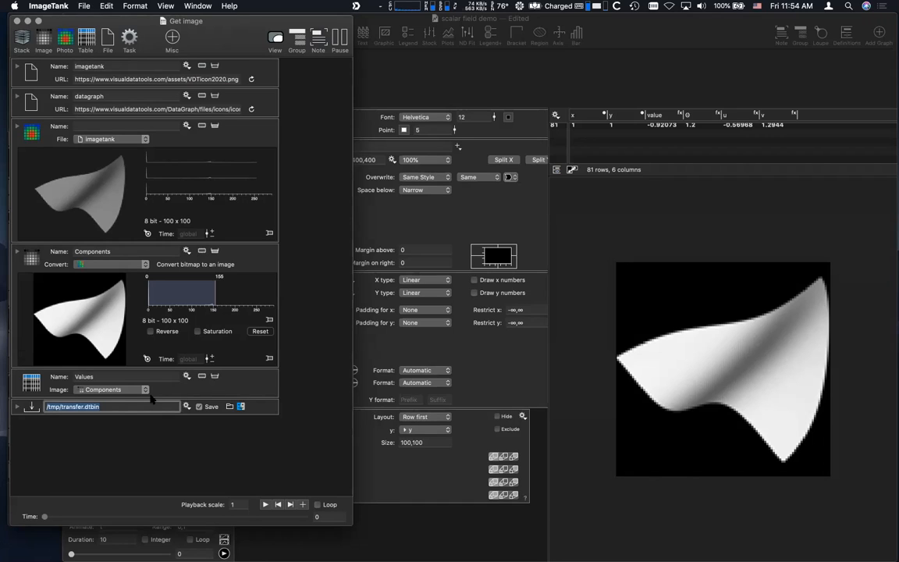
pyautogui.click(89, 407)
pyautogui.click(409, 548)
pyautogui.scroll(-2, 127, 340)
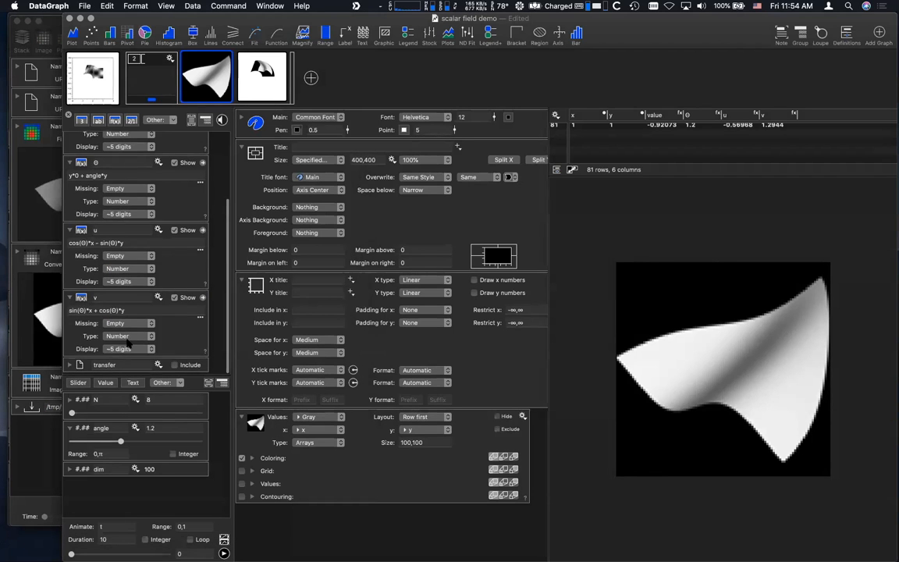
pyautogui.click(70, 367)
pyautogui.scroll(-5, 204, 280)
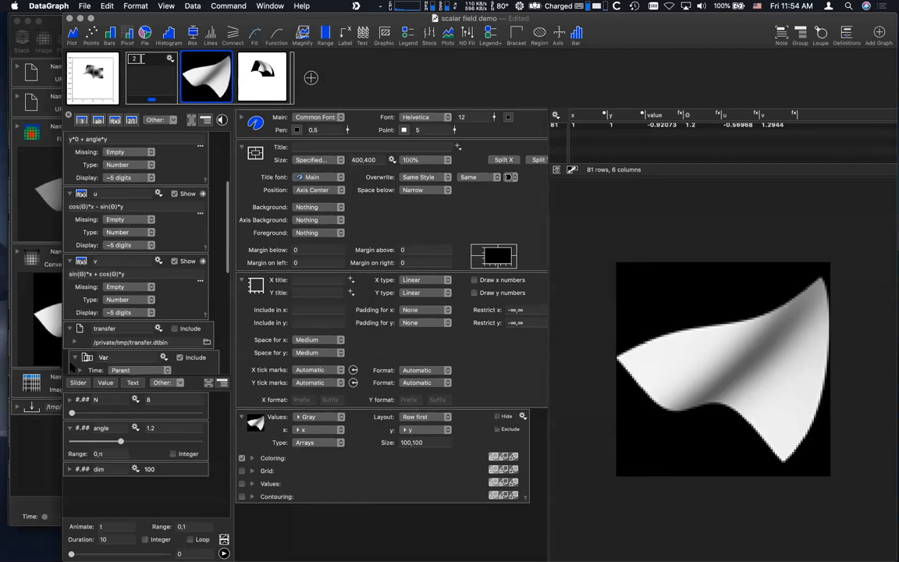
pyautogui.doubleClick(181, 237)
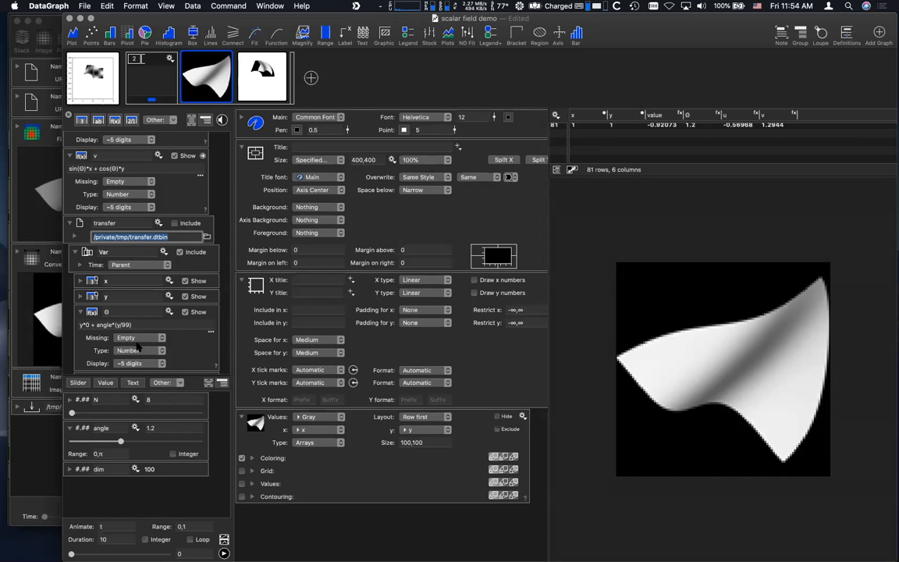
# - Review the Var group's columns in the transfer file and collapse the details of Θ, u and v
pyautogui.scroll(-3, 125, 312)
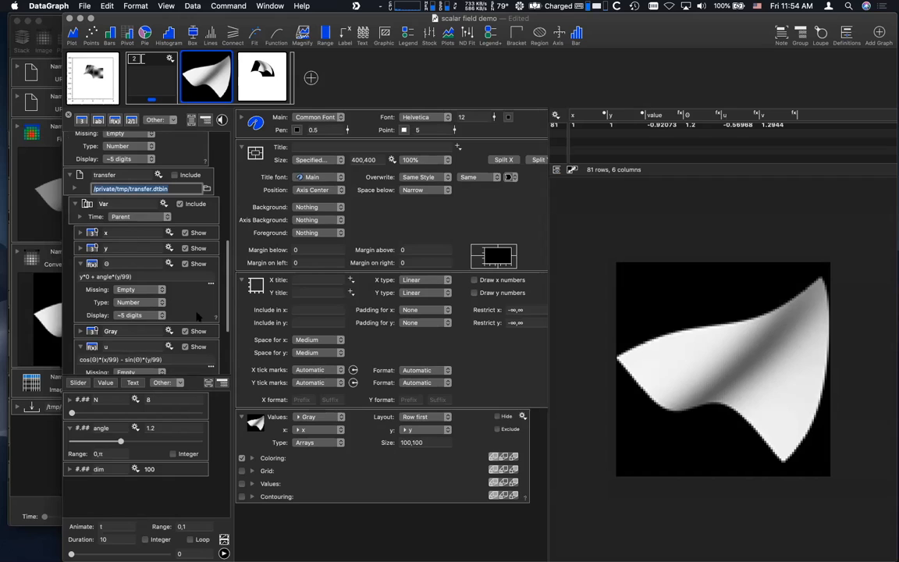
pyautogui.click(80, 263)
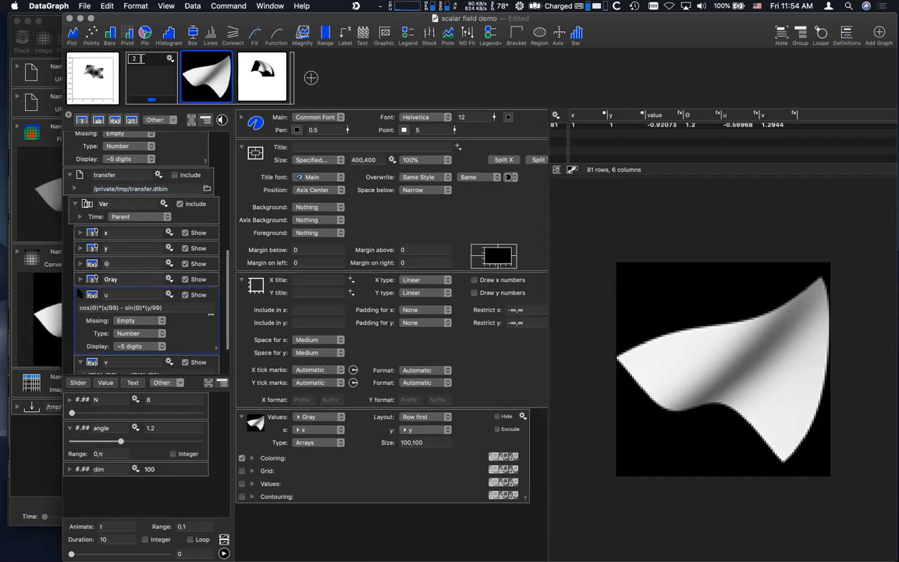
pyautogui.click(80, 295)
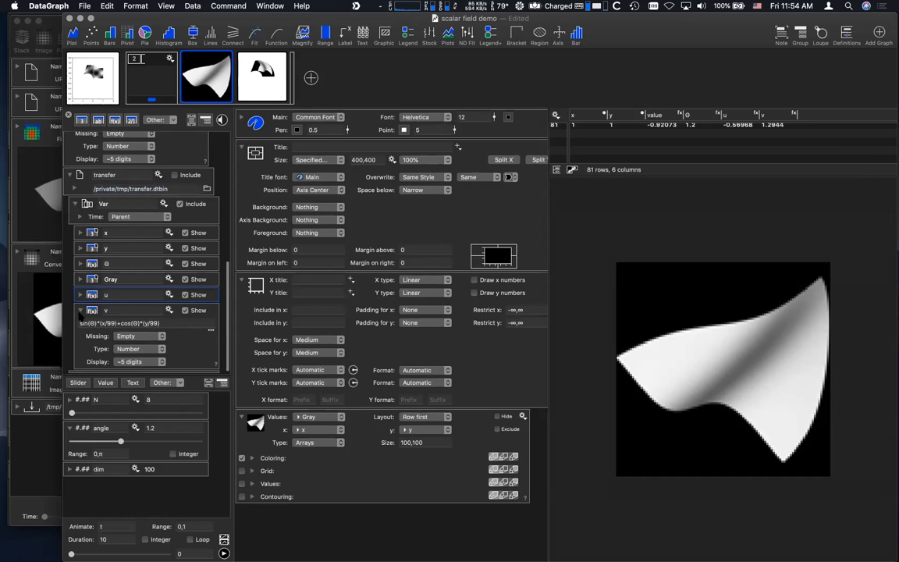
pyautogui.click(79, 311)
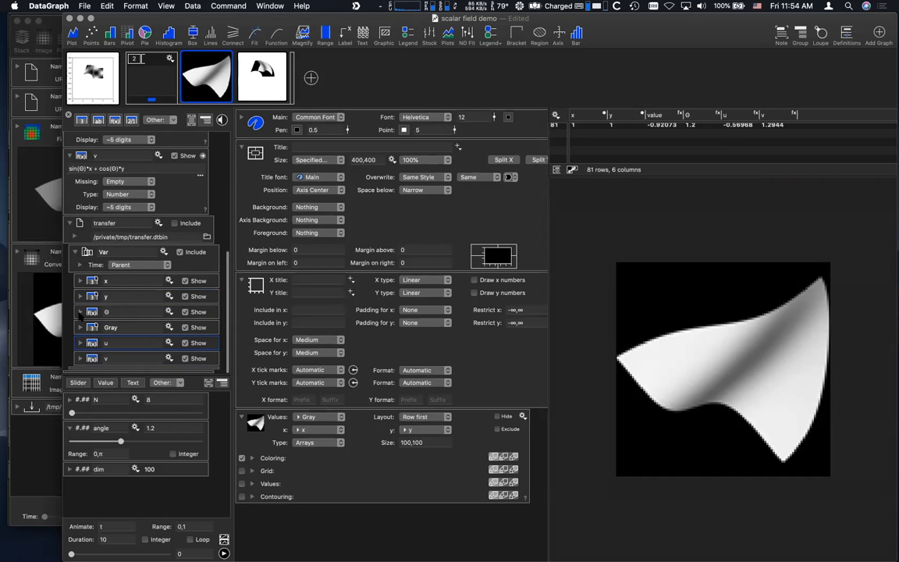
pyautogui.click(107, 284)
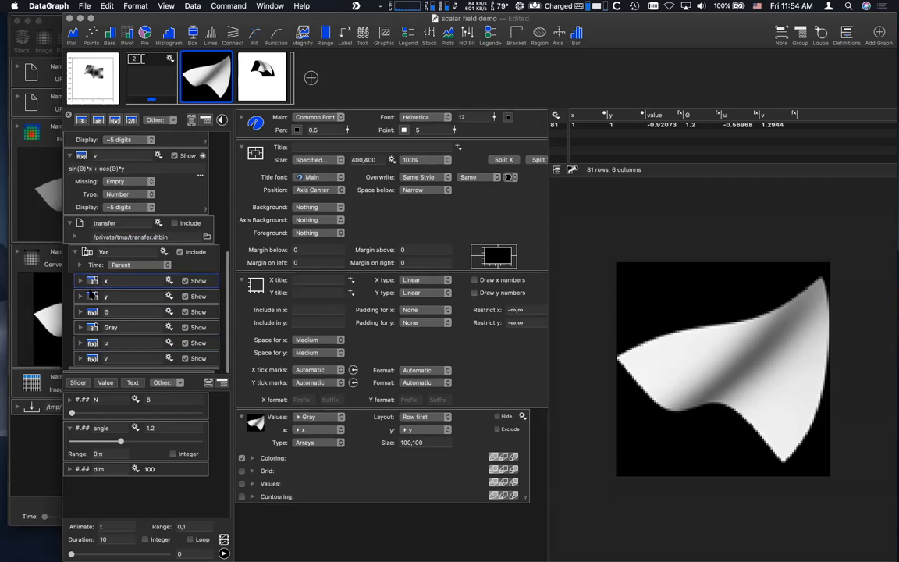
pyautogui.click(98, 328)
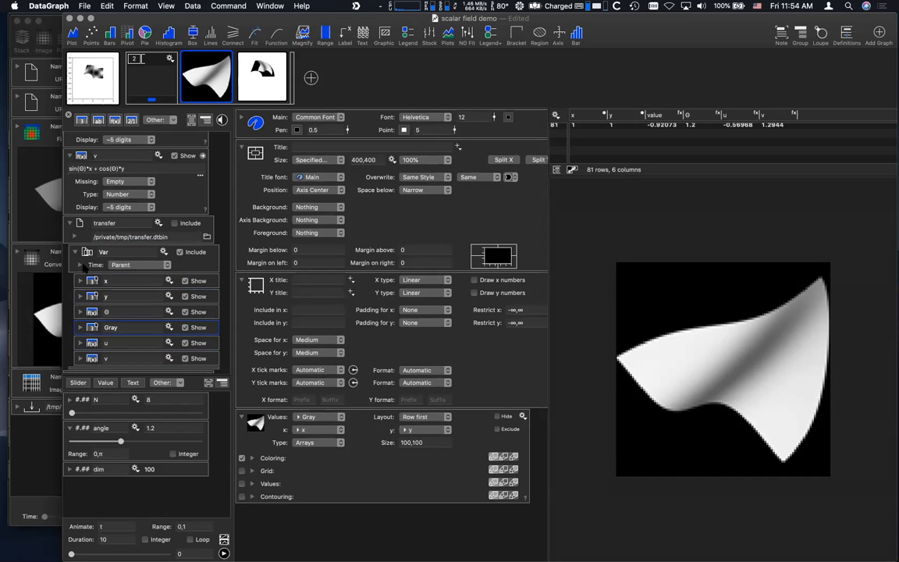
# - Move the DataGraph window aside to show the Values table in ImageTank, and bring the scalar field demo window back over it
pyautogui.moveTo(495, 18); pyautogui.dragTo(745, 11)
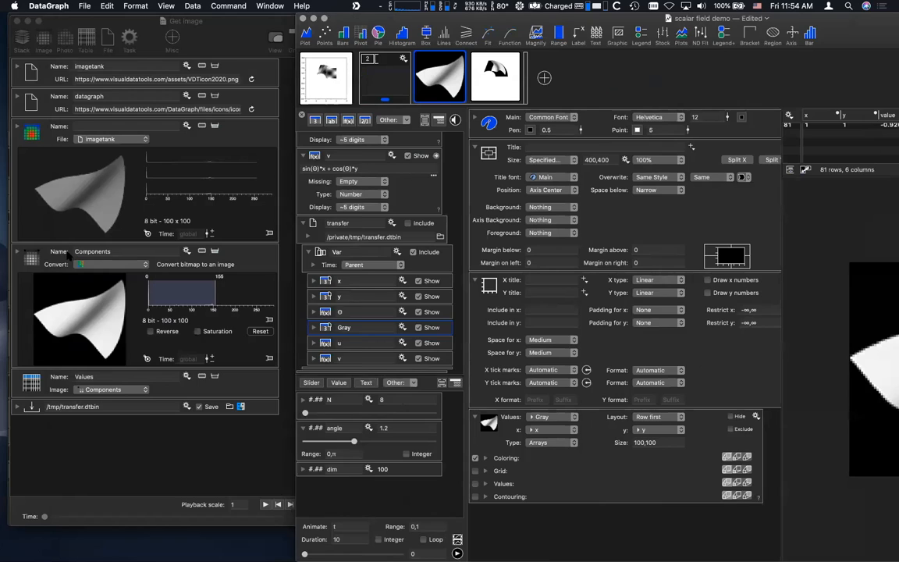
pyautogui.click(94, 269)
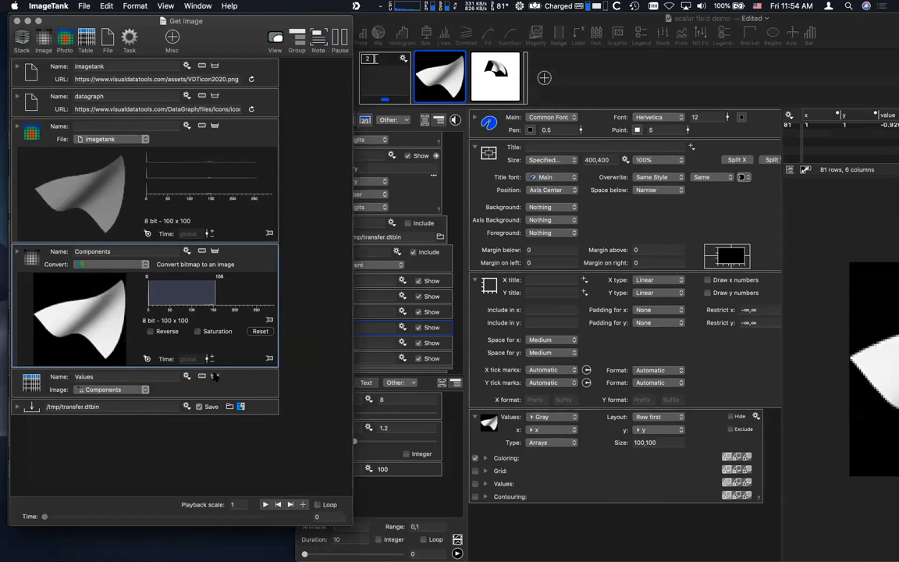
pyautogui.click(214, 376)
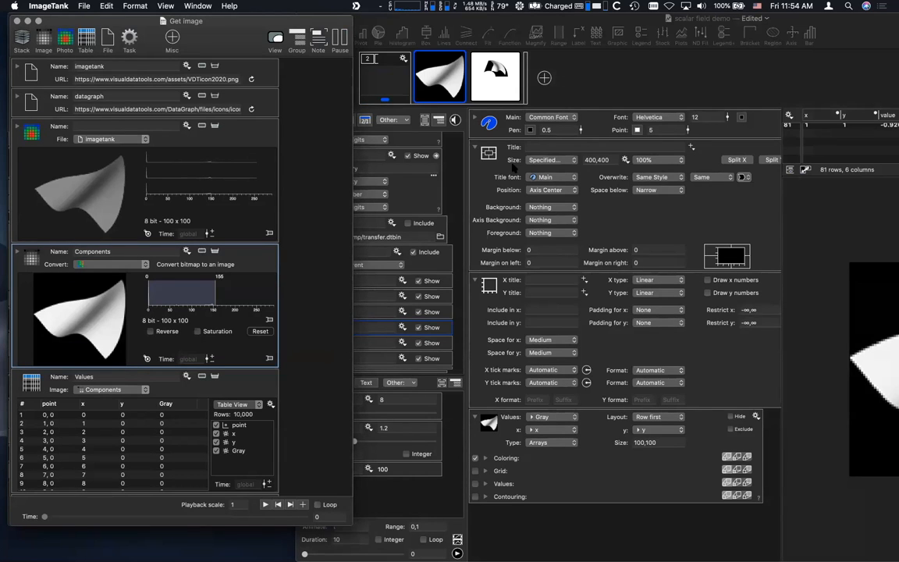
pyautogui.moveTo(842, 19); pyautogui.dragTo(674, 19)
pyautogui.scroll(-1, 212, 341)
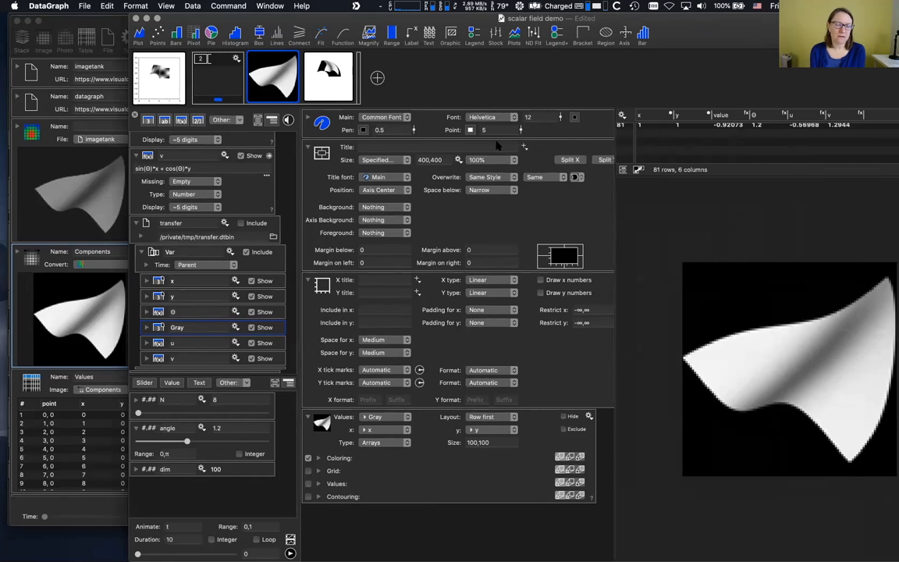
pyautogui.moveTo(652, 33); pyautogui.dragTo(597, 32)
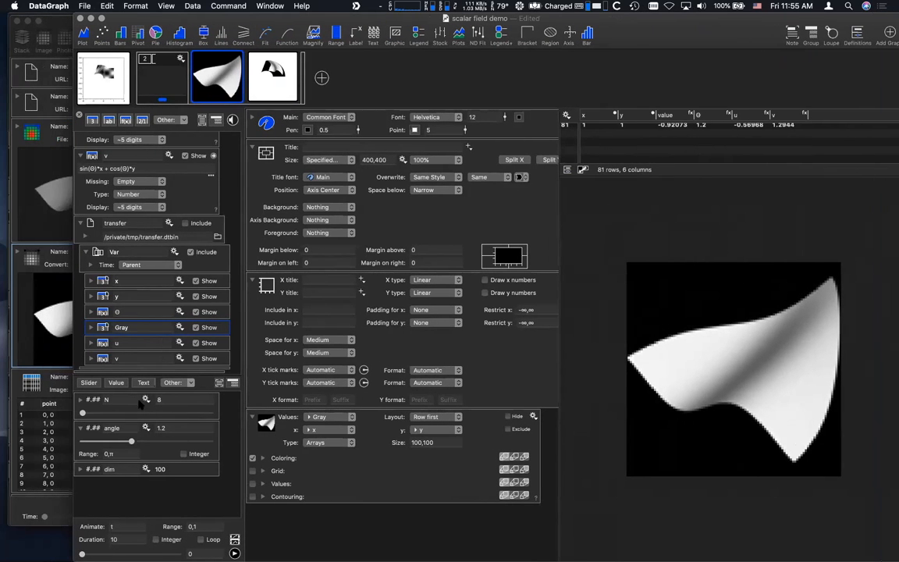
# - Inspect the expression of the Θ column in the Var group and collapse its details
pyautogui.click(117, 312)
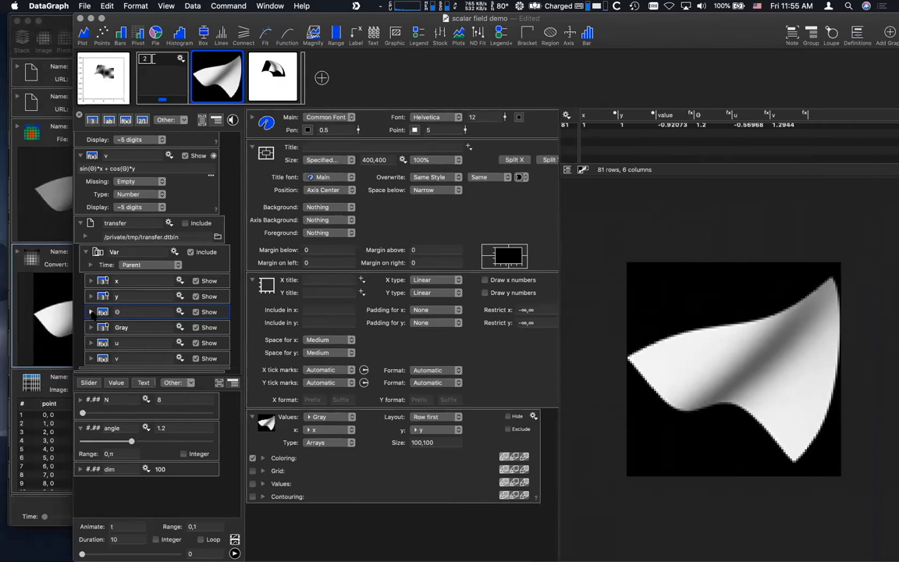
pyautogui.click(92, 312)
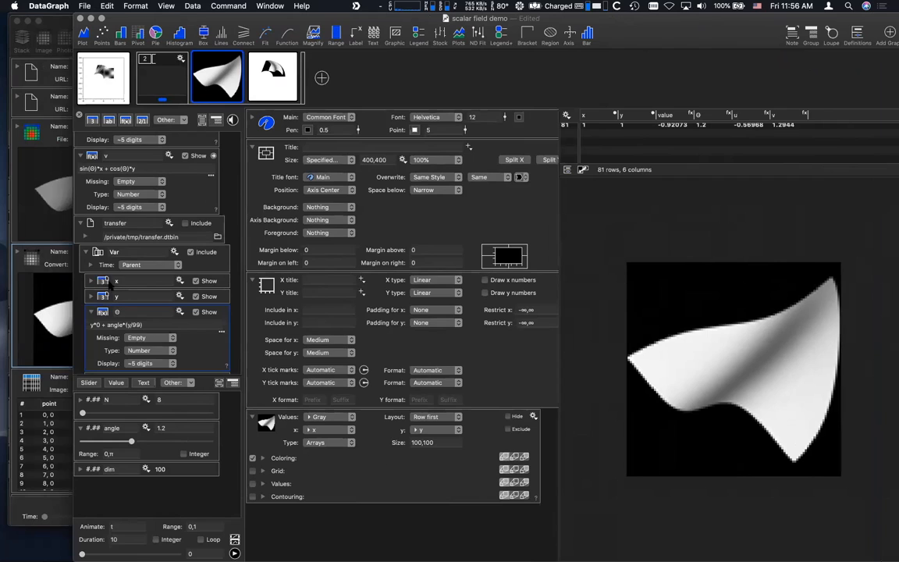
pyautogui.click(168, 326)
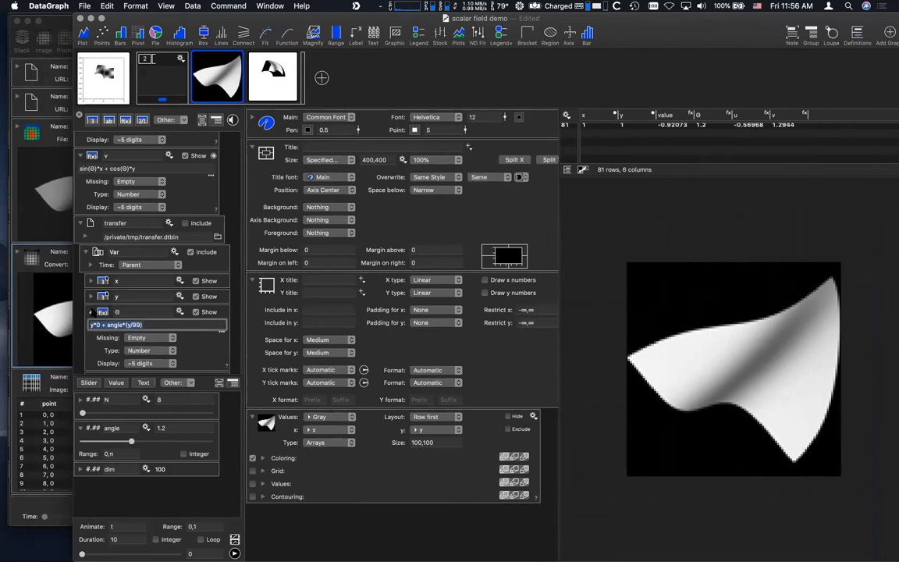
pyautogui.click(90, 313)
# - Replace both 99 divisors in the Var group's u expression with dim, giving cos(Θ)*(x/dim) - sin(Θ)*(y/dim)
pyautogui.click(90, 343)
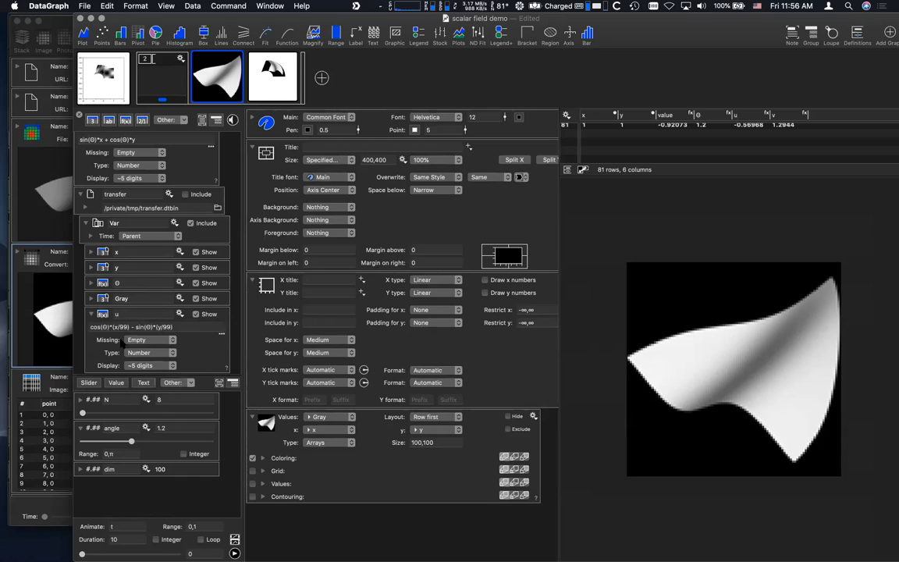
pyautogui.scroll(-1, 163, 336)
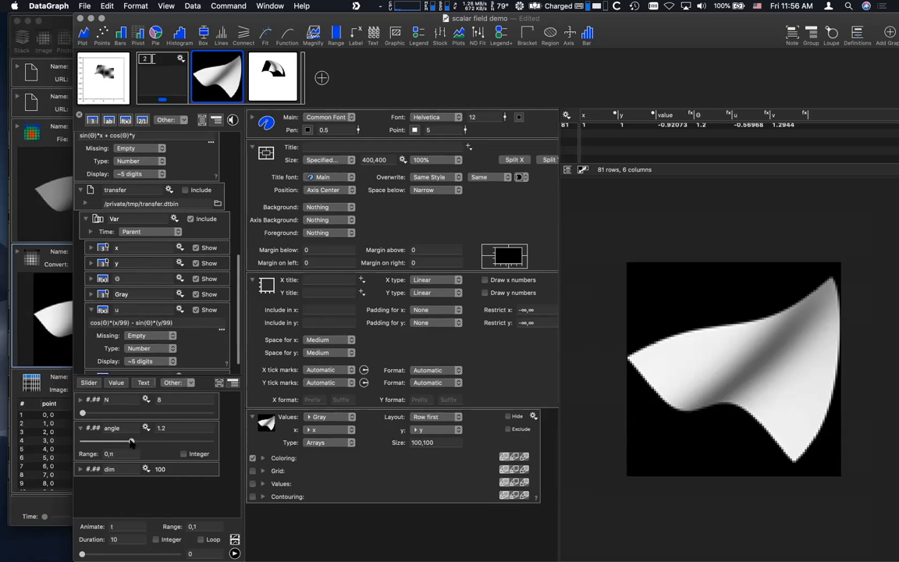
pyautogui.doubleClick(123, 469)
pyautogui.press('super+c')
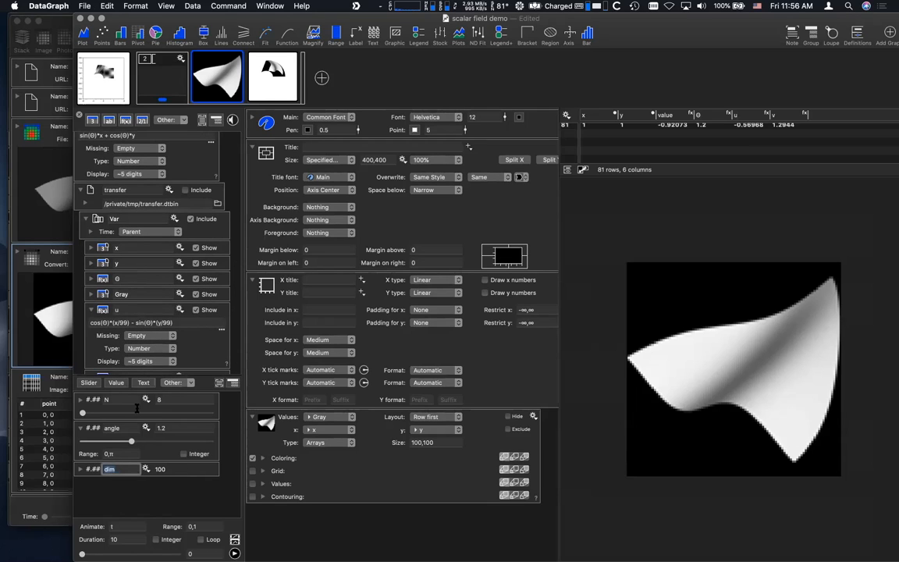
pyautogui.doubleClick(124, 322)
pyautogui.press('super+v')
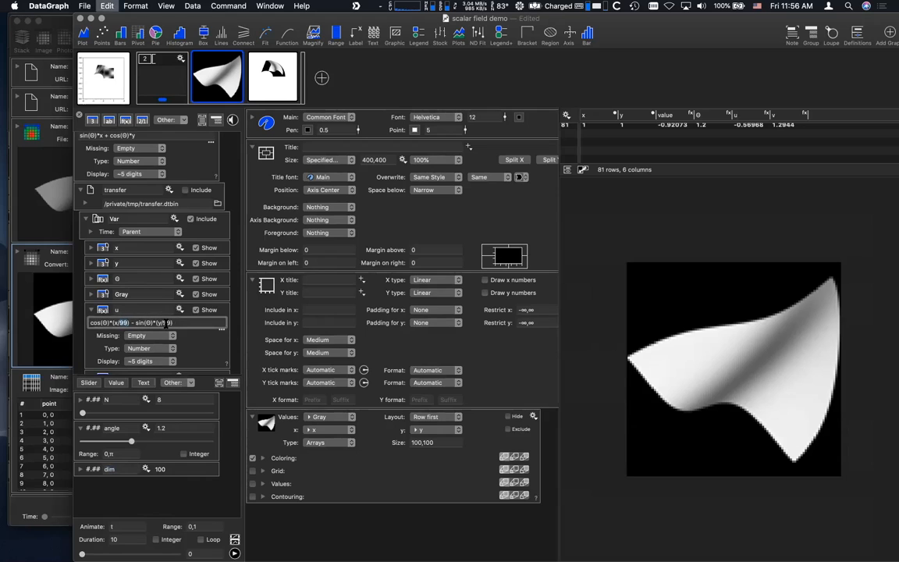
pyautogui.press('super+v')
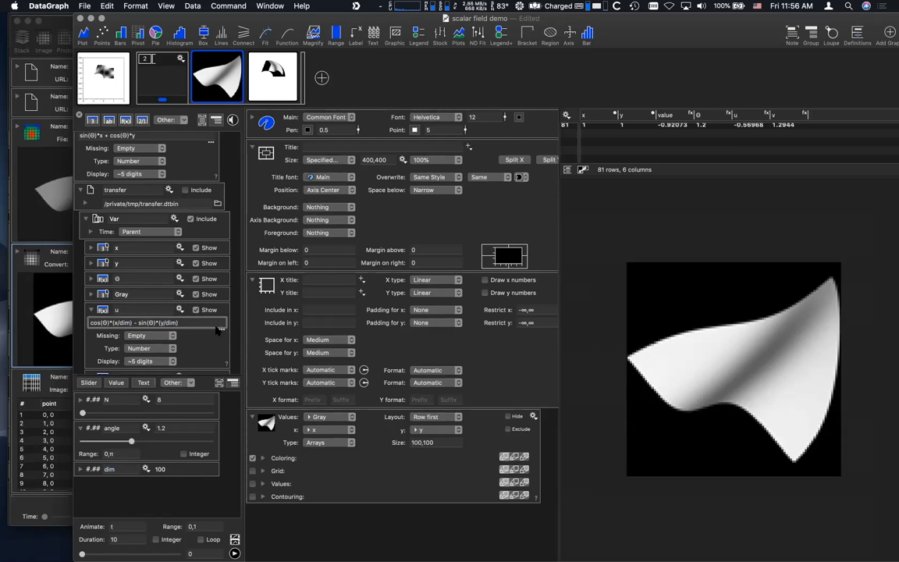
# - Replace both 99 divisors in the Var group's v expression with dim, giving sin(Θ)*(x/dim)+cos(Θ)*(y/dim), and collapse the details of u and v
pyautogui.press('Return')
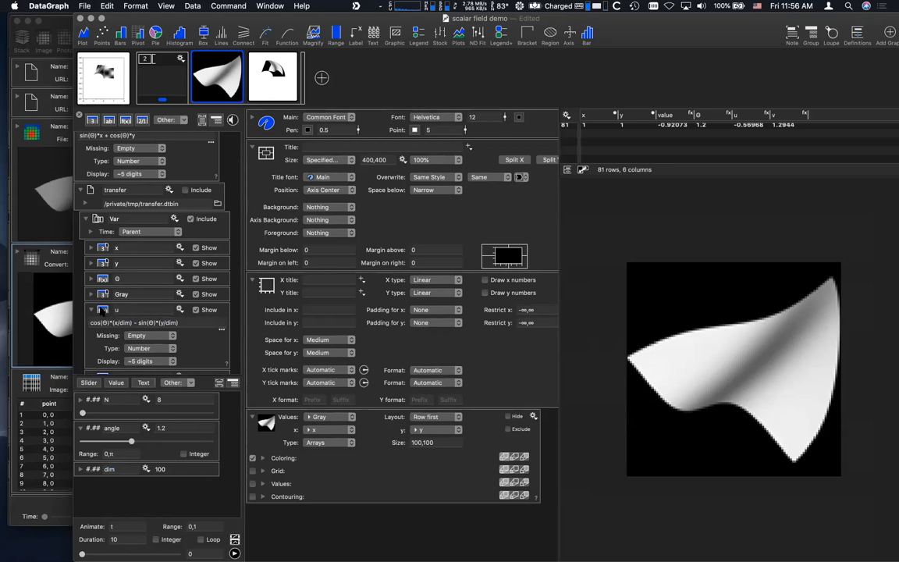
pyautogui.scroll(-2, 93, 346)
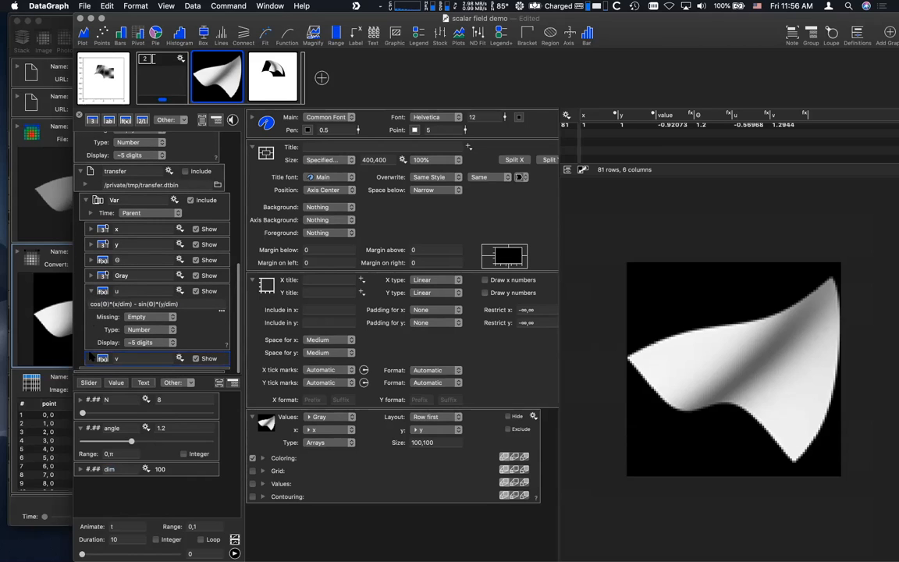
pyautogui.click(91, 358)
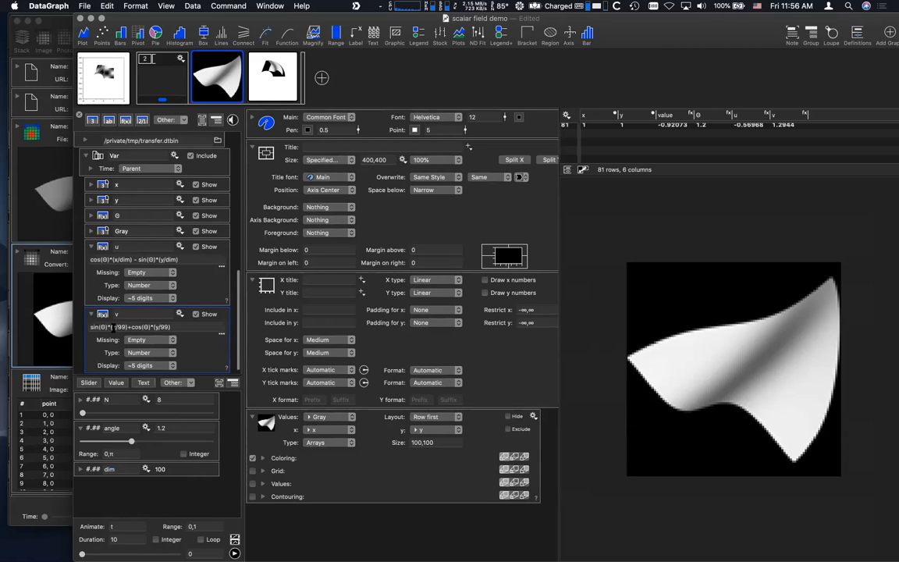
pyautogui.doubleClick(114, 328)
pyautogui.press('super+v')
pyautogui.press('BackSpace')
pyautogui.press('BackSpace')
pyautogui.press('BackSpace')
pyautogui.write('x')
pyautogui.press('BackSpace')
pyautogui.press('BackSpace')
pyautogui.press('super+v')
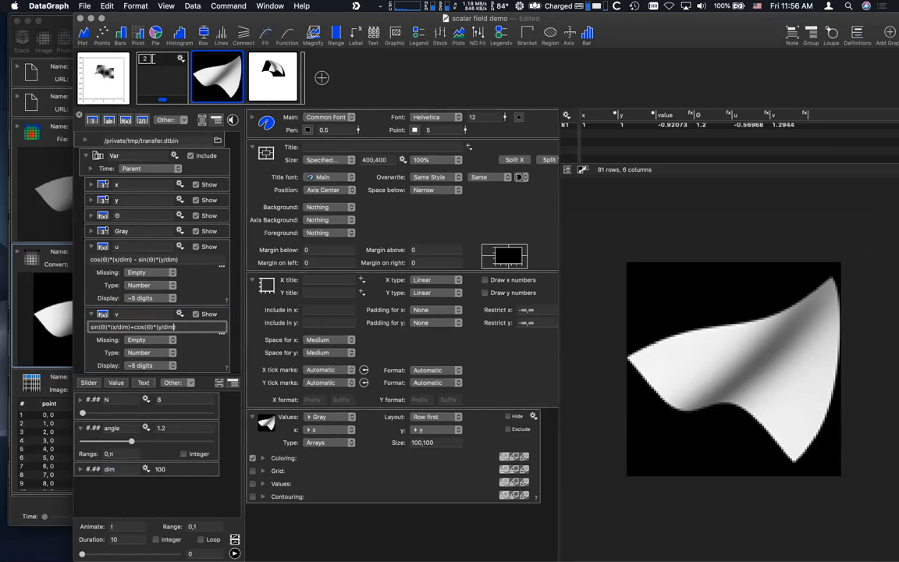
pyautogui.press('Return')
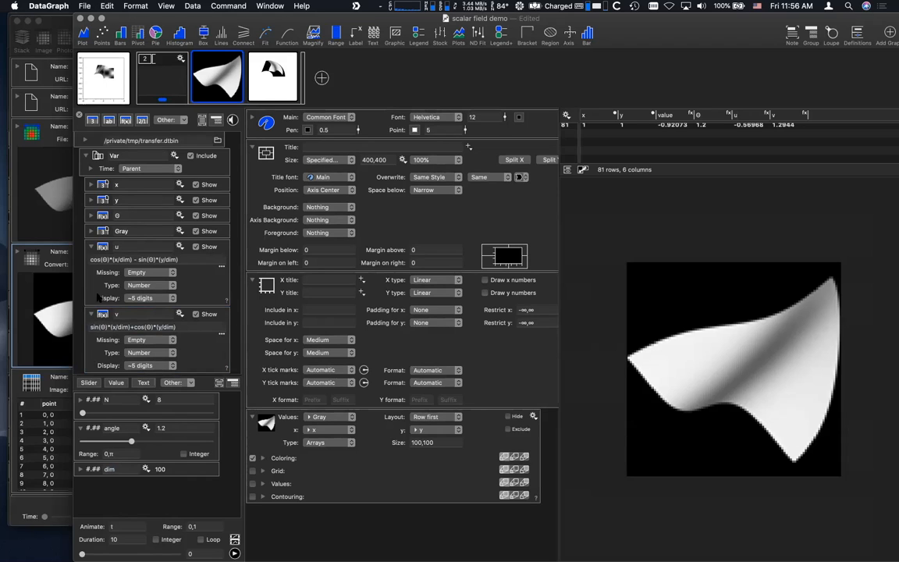
pyautogui.click(92, 246)
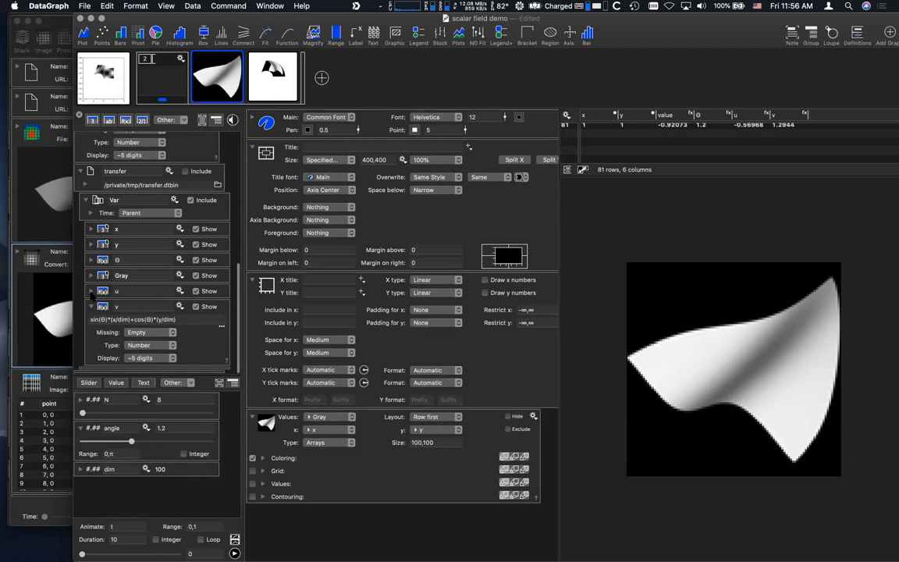
pyautogui.click(91, 308)
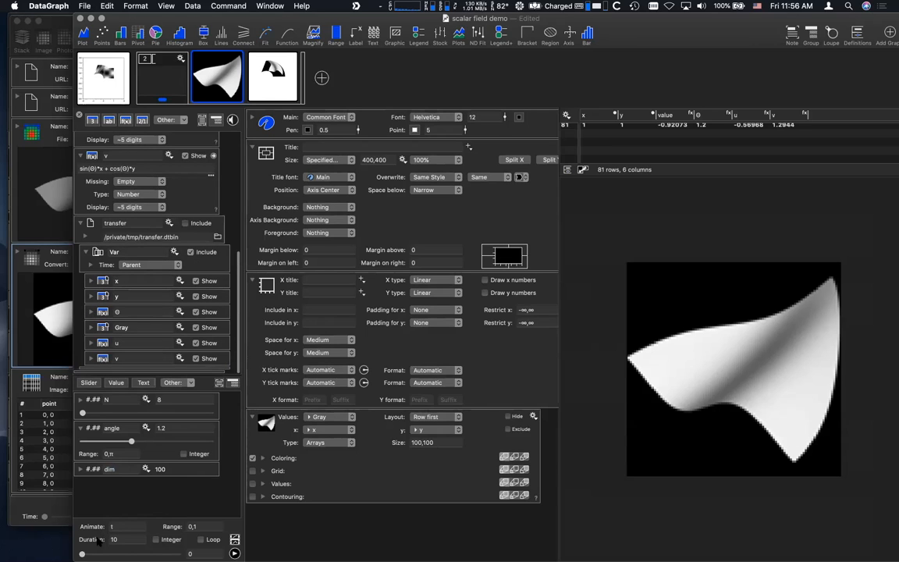
# - Show the graph of the image mapped by u and v, and vary the angle variable, ending at about 1.04
pyautogui.click(82, 442)
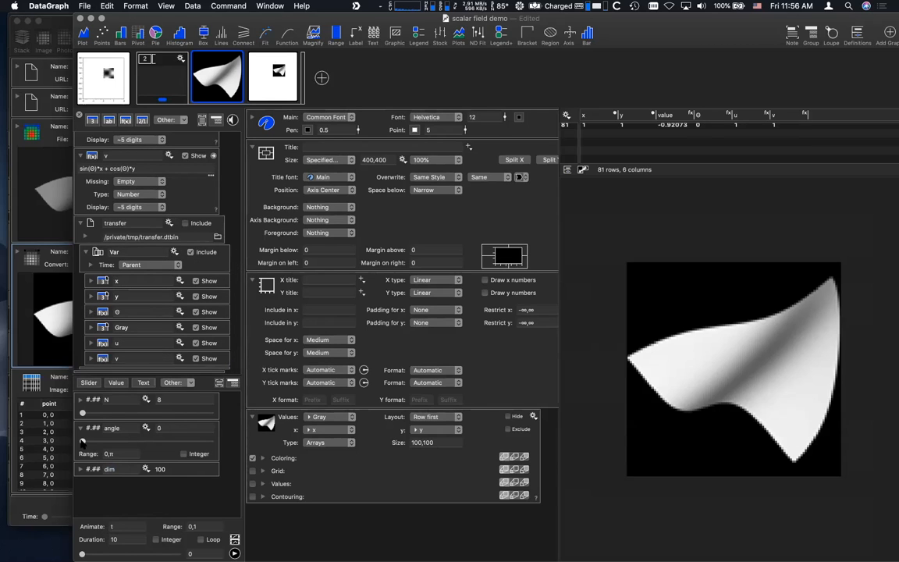
pyautogui.moveTo(82, 442); pyautogui.dragTo(86, 441)
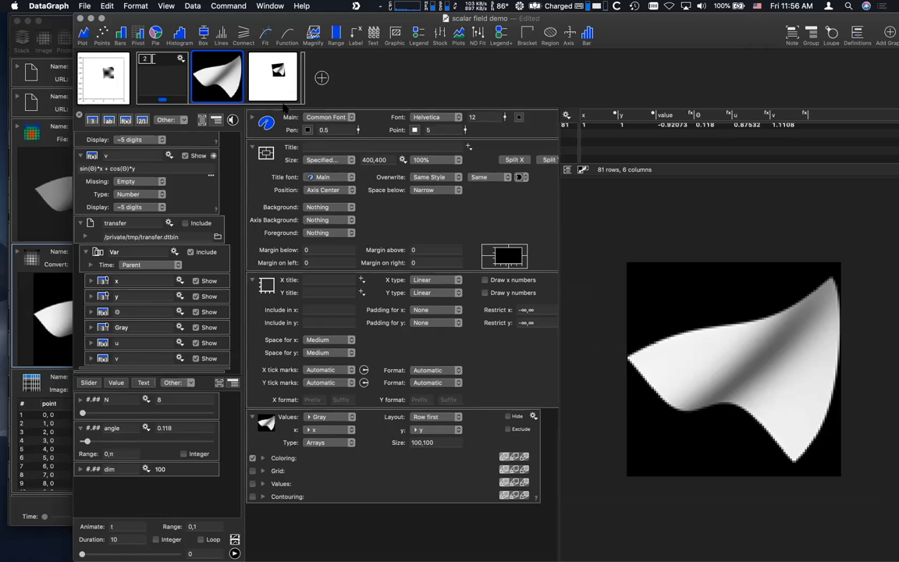
pyautogui.click(275, 79)
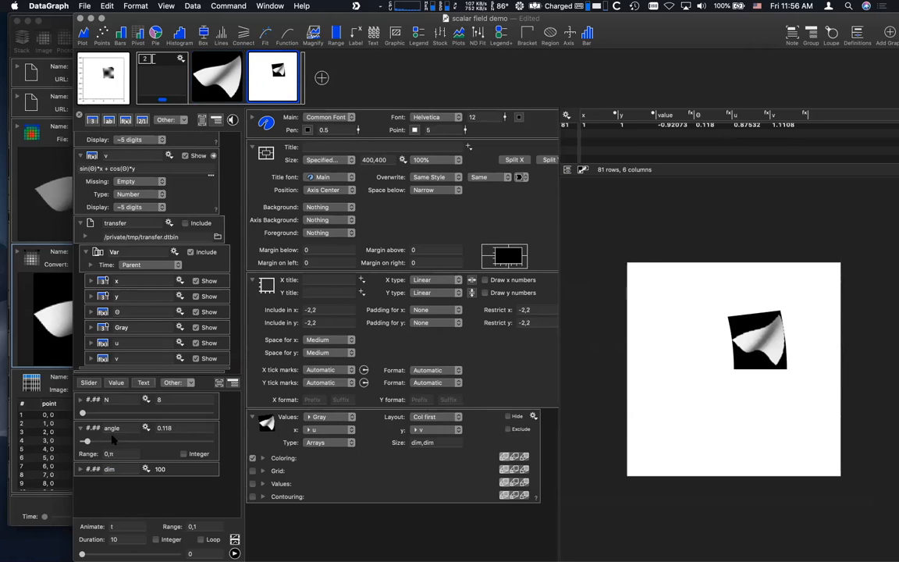
pyautogui.moveTo(86, 442); pyautogui.dragTo(124, 441)
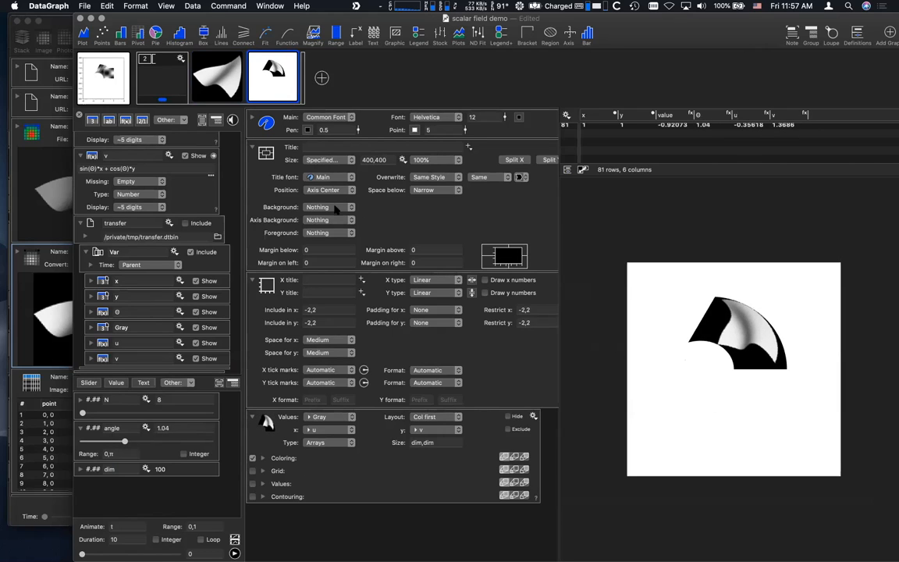
# - Show the first graph with the original and mapped scalar fields, and raise the variable N to about 266.6
pyautogui.moveTo(102, 74)
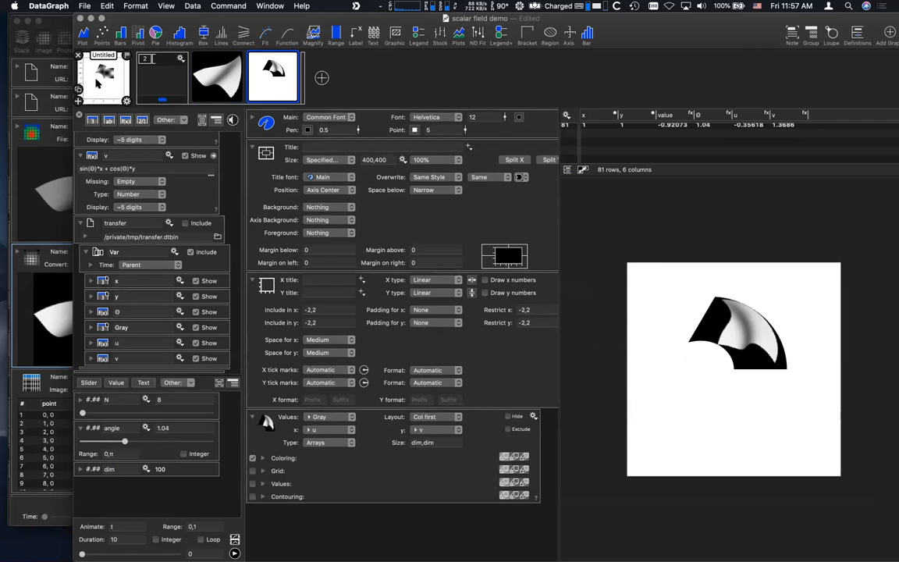
pyautogui.click(94, 78)
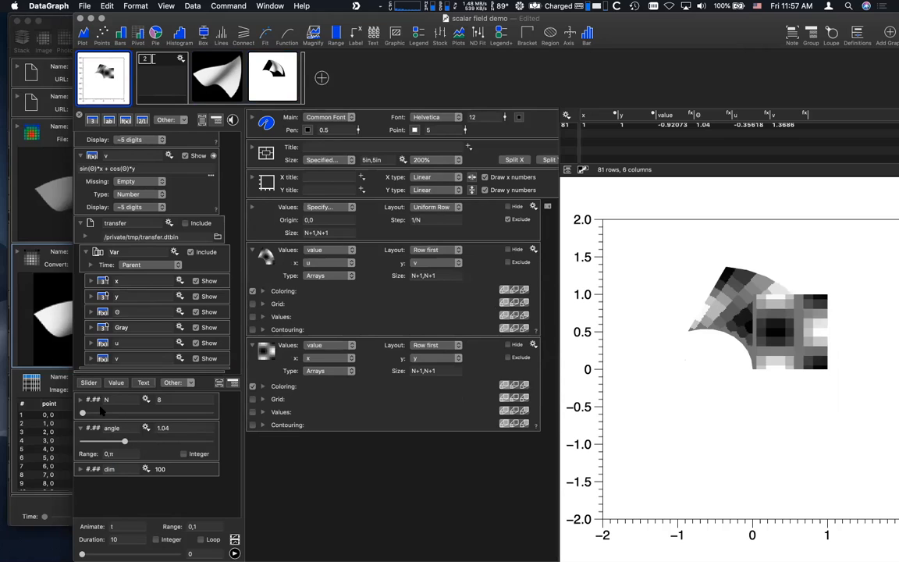
pyautogui.moveTo(83, 412); pyautogui.dragTo(167, 415)
# - View the unmapped image graph, compare it with the source images in the ImageTank window, and return to DataGraph
pyautogui.moveTo(207, 102)
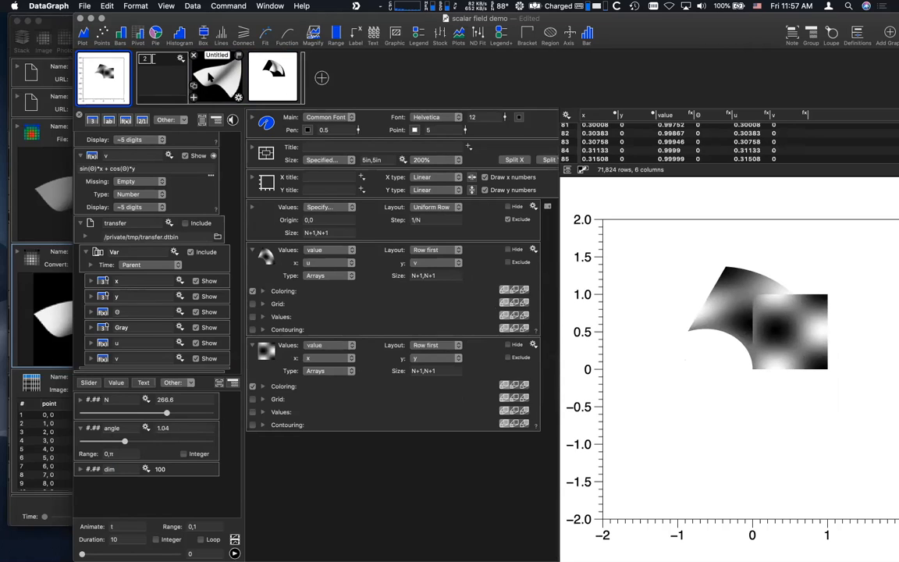
pyautogui.click(210, 75)
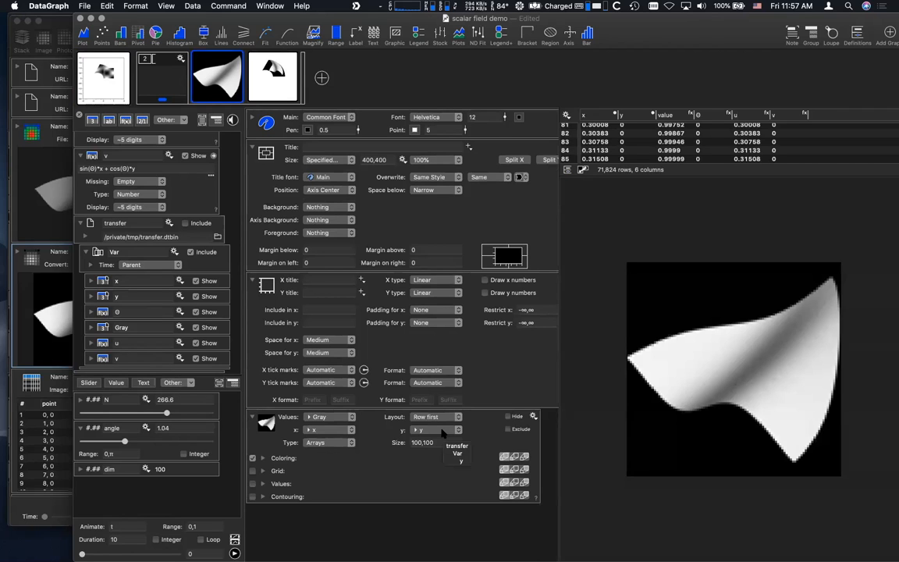
pyautogui.click(45, 302)
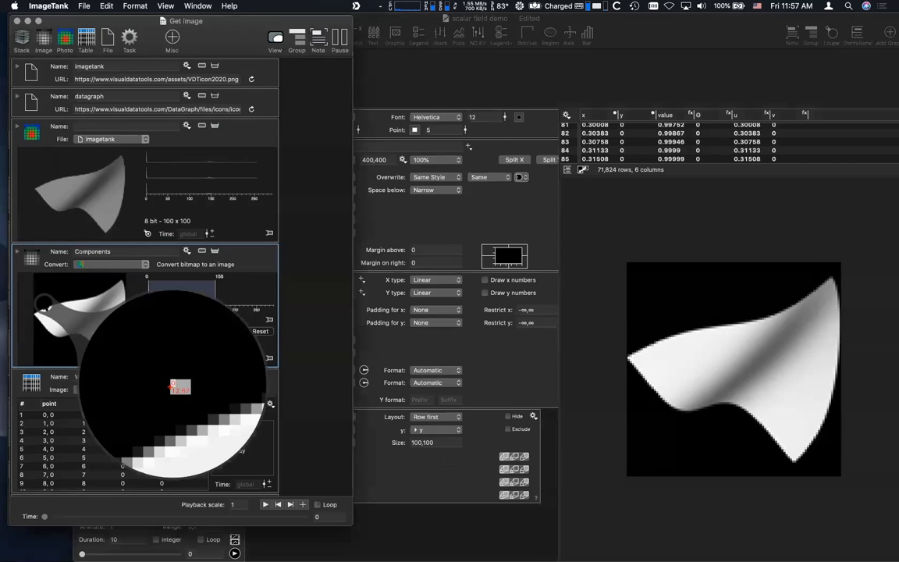
pyautogui.click(299, 280)
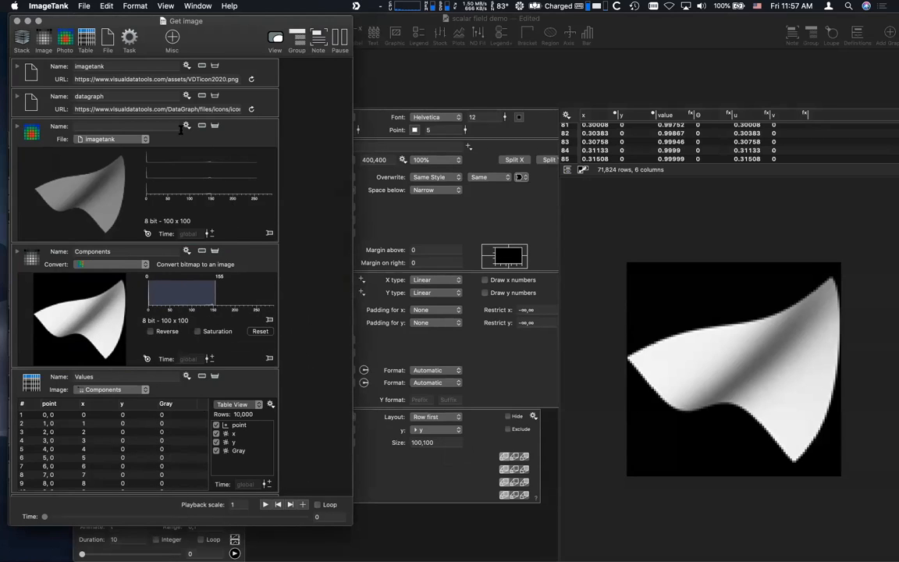
pyautogui.click(614, 238)
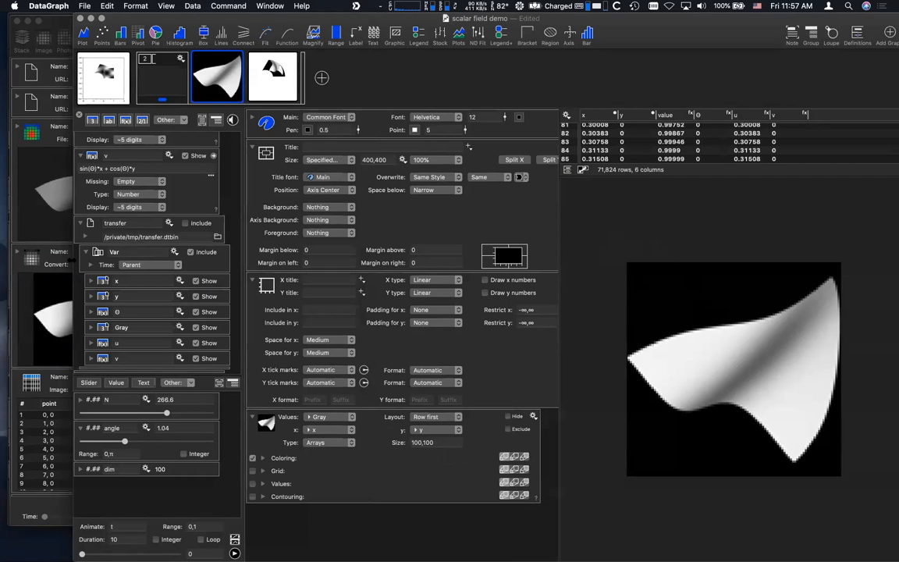
# - Narrow the DataGraph and ImageTank windows so they sit side by side, and set the ImageTank bitmap's source file to datagraph
pyautogui.moveTo(75, 272); pyautogui.dragTo(342, 272)
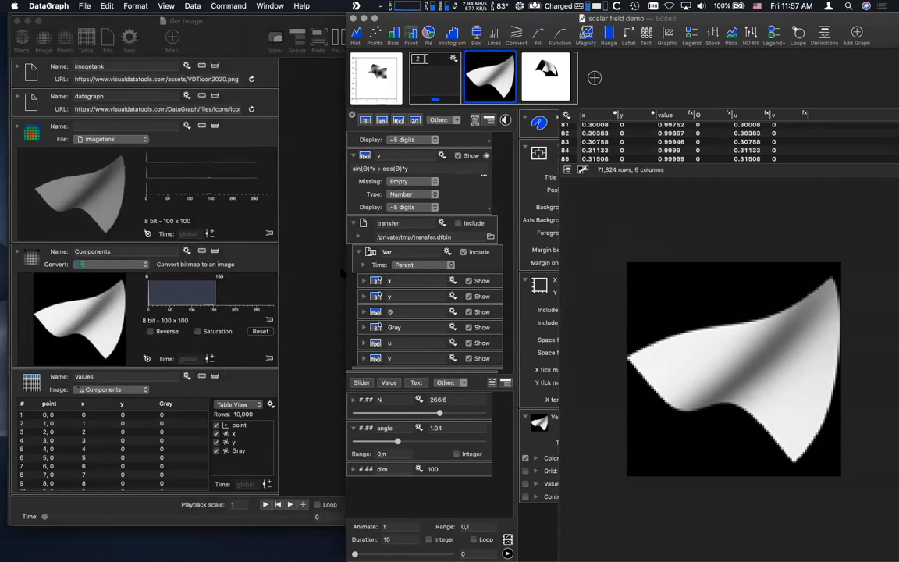
pyautogui.click(301, 247)
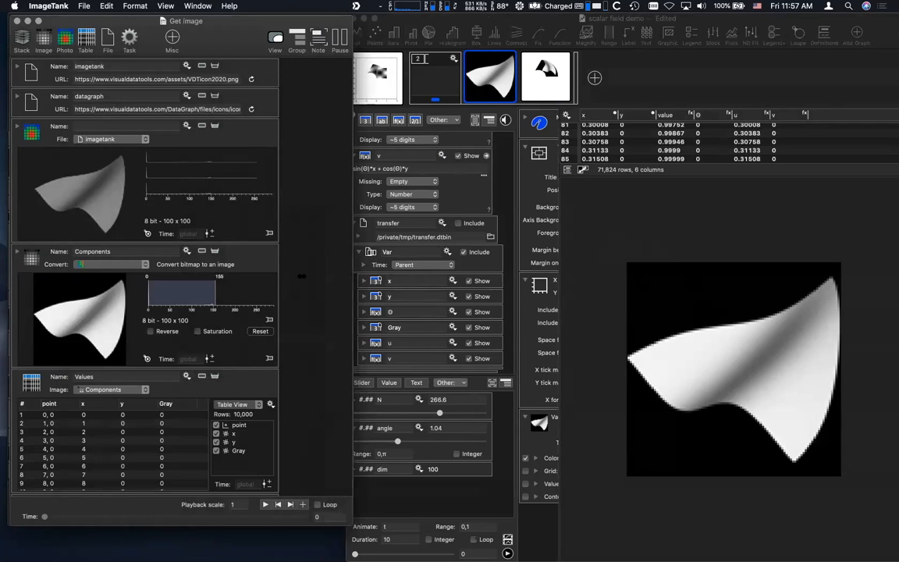
pyautogui.moveTo(353, 277); pyautogui.dragTo(301, 276)
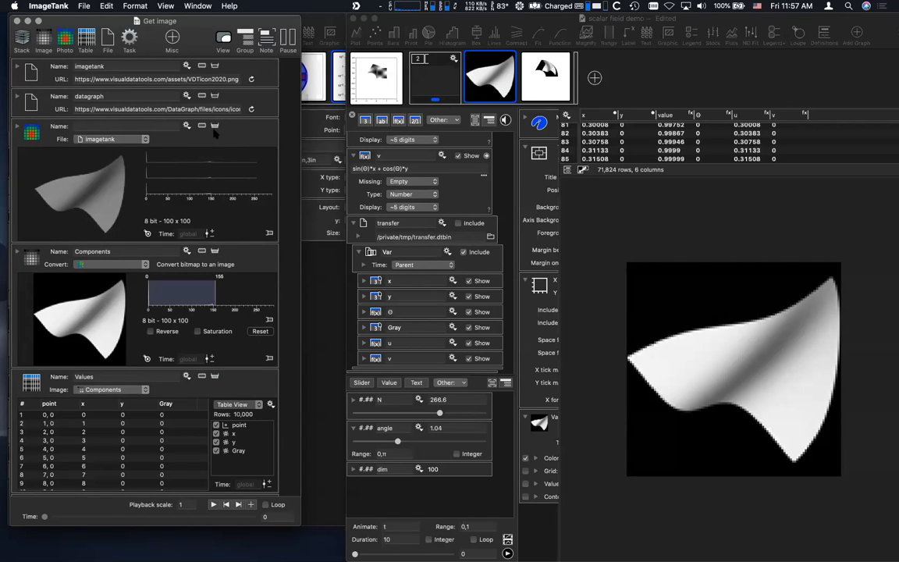
pyautogui.click(122, 139)
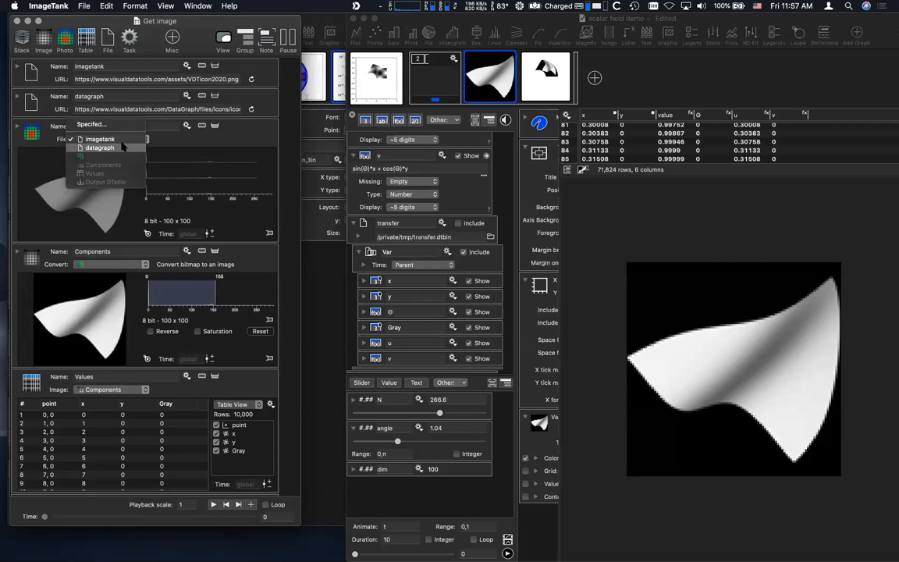
pyautogui.click(121, 147)
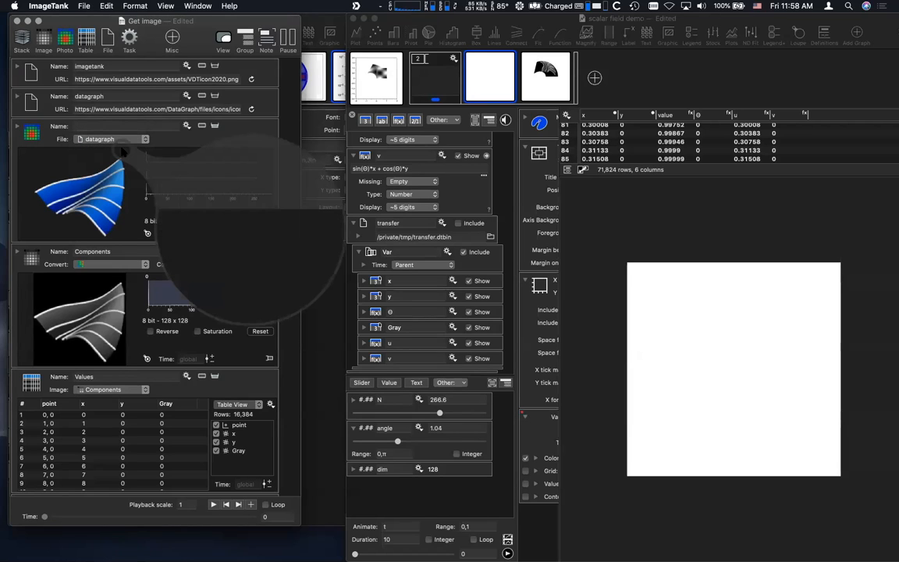
# - In DataGraph, widen the settings area to set the unmapped image plot's size to dim,dim, and narrow the area again
pyautogui.click(502, 72)
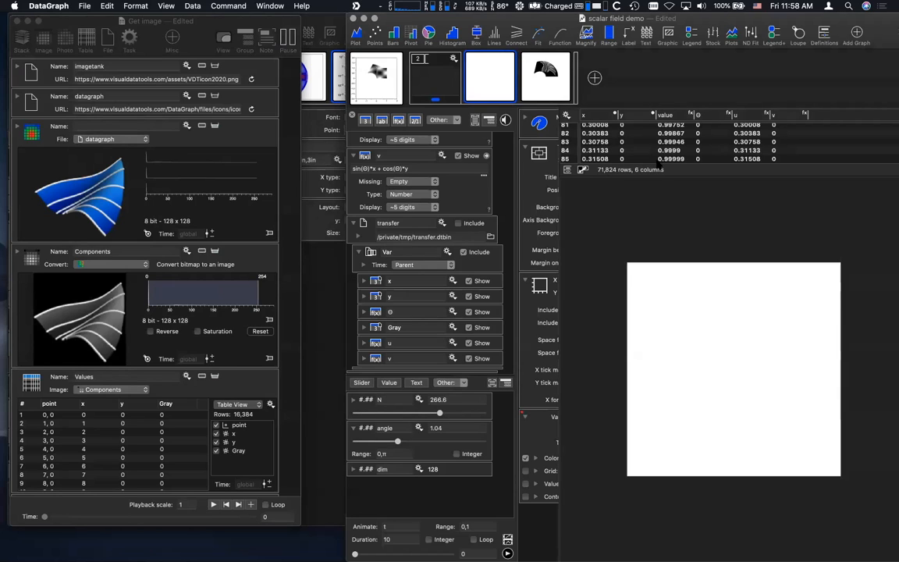
pyautogui.moveTo(654, 142); pyautogui.dragTo(602, 170)
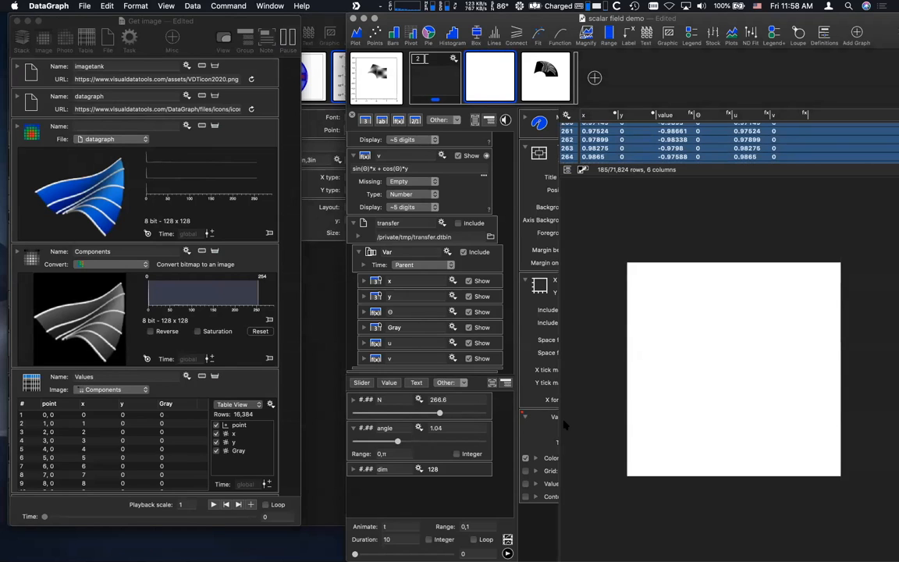
pyautogui.moveTo(559, 417); pyautogui.dragTo(720, 423)
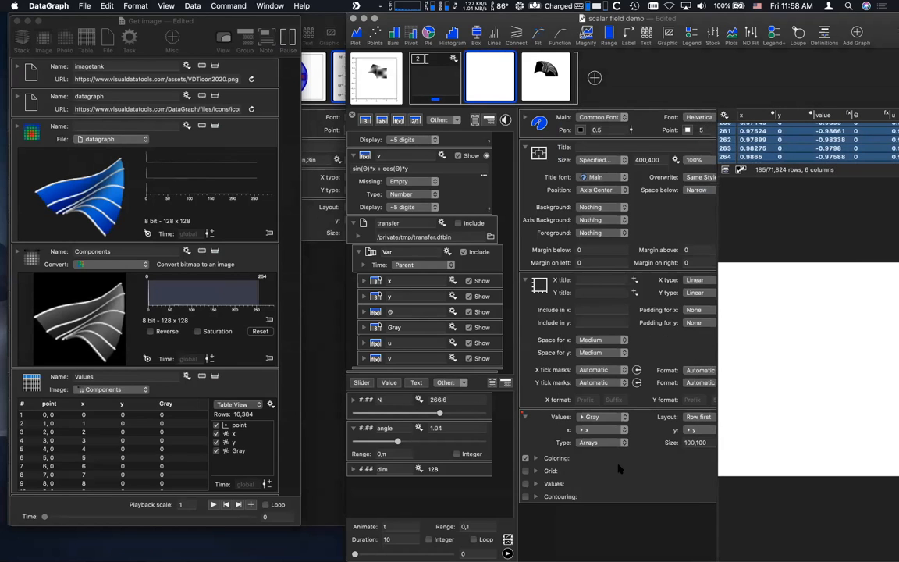
pyautogui.hscroll(3, 594, 457)
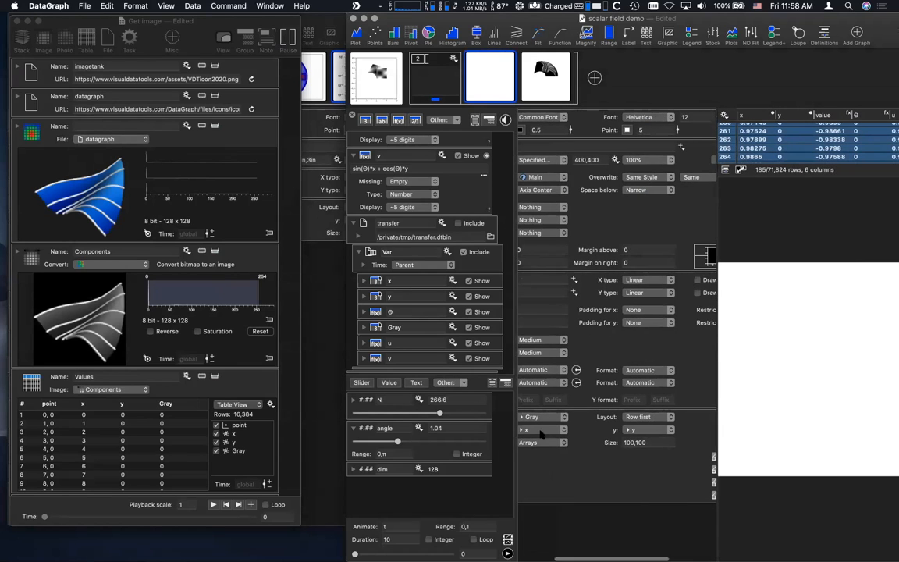
pyautogui.click(636, 443)
pyautogui.hscroll(-3, 586, 439)
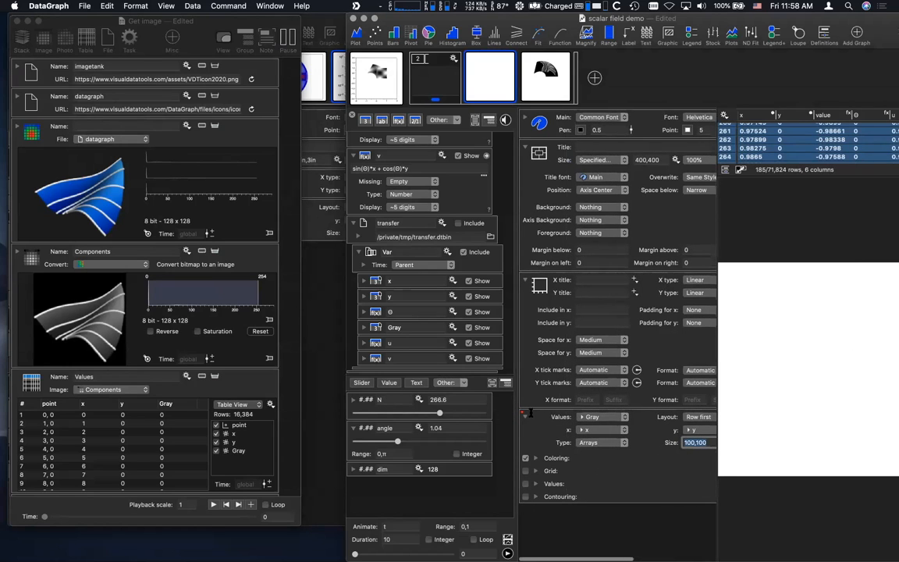
pyautogui.moveTo(522, 411)
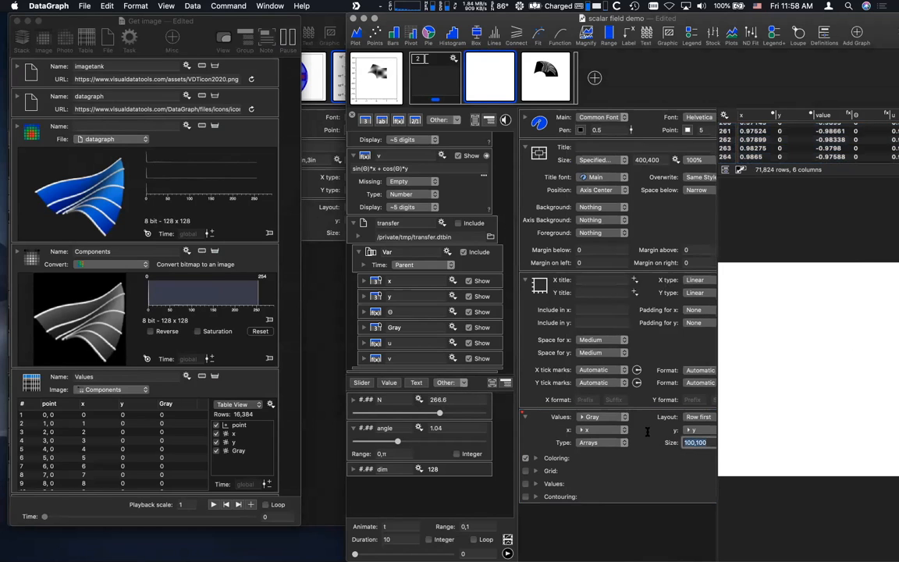
pyautogui.write('dim,dim')
pyautogui.press('Return')
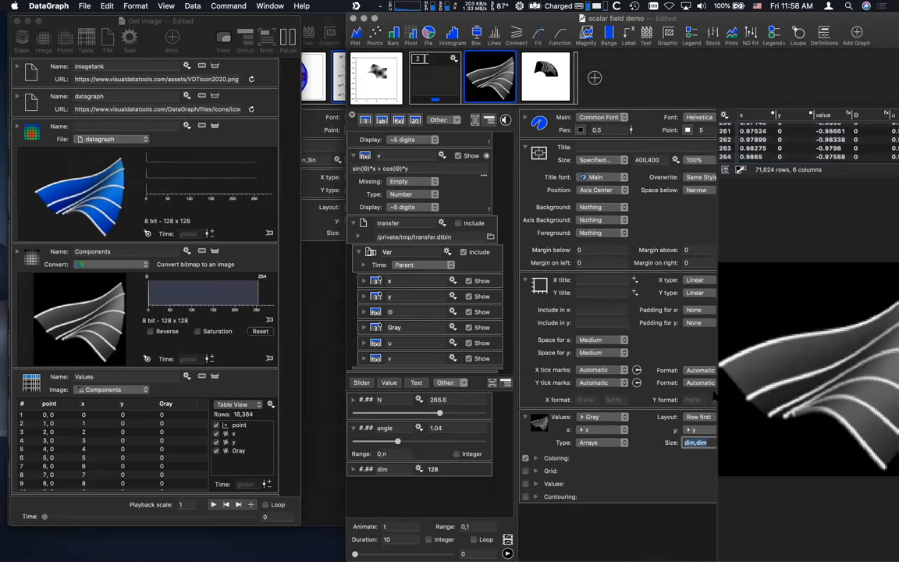
pyautogui.moveTo(717, 396); pyautogui.dragTo(528, 398)
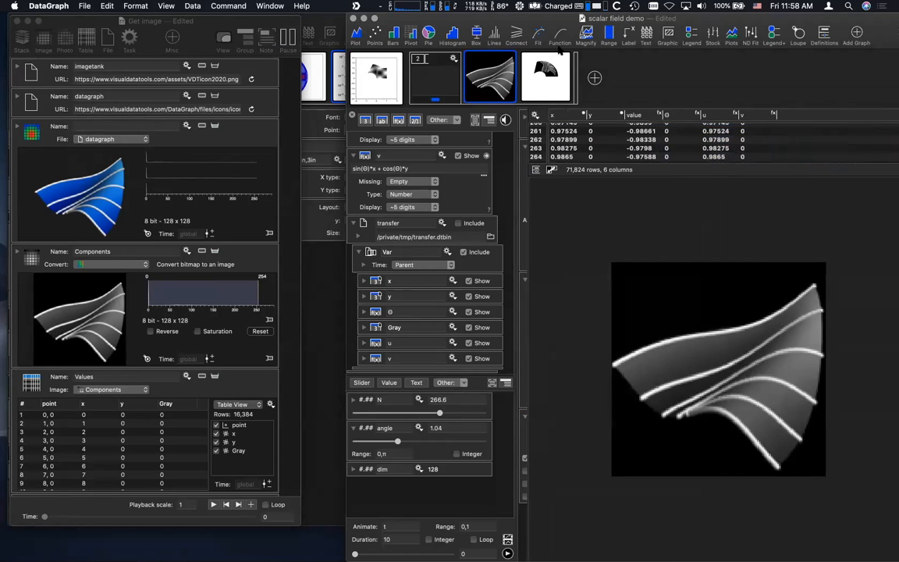
# - Show the graph of the image mapped by u and v, and switch the ImageTank bitmap's source file back to imagetank
pyautogui.click(546, 77)
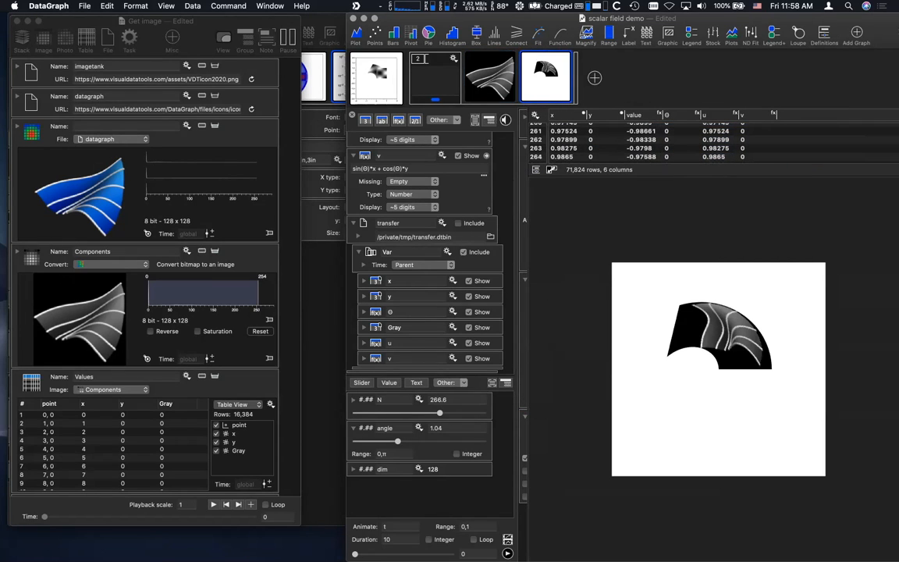
pyautogui.click(110, 140)
pyautogui.click(99, 131)
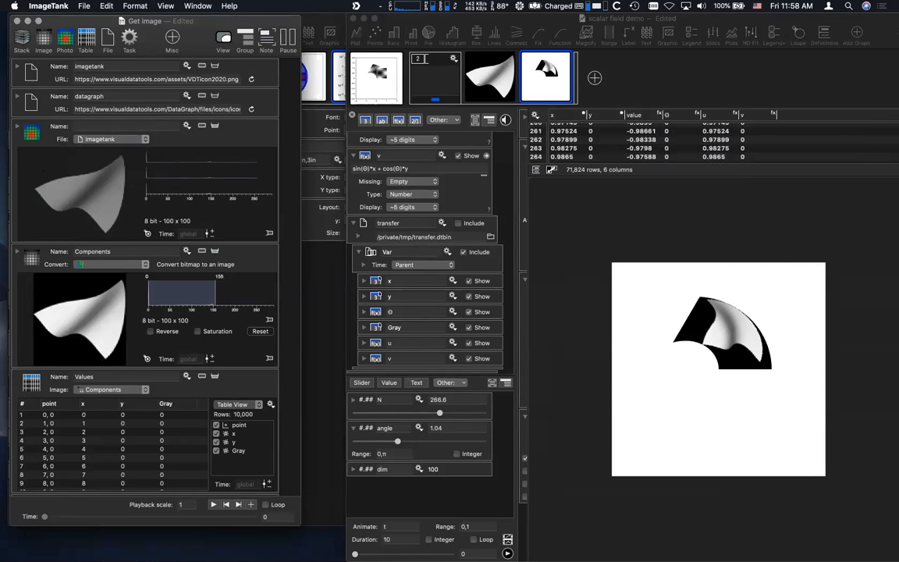
# - Set the ImageTank bitmap's source file to datagraph, and switch to DataGraph to highlight the imported transfer file's path
pyautogui.scroll(-1, 148, 328)
pyautogui.scroll(-1, 149, 334)
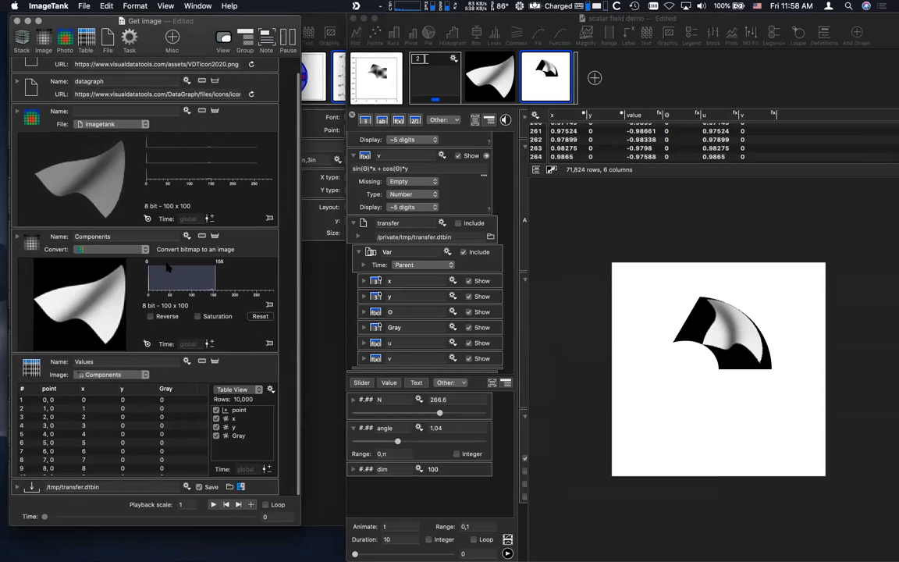
pyautogui.click(125, 124)
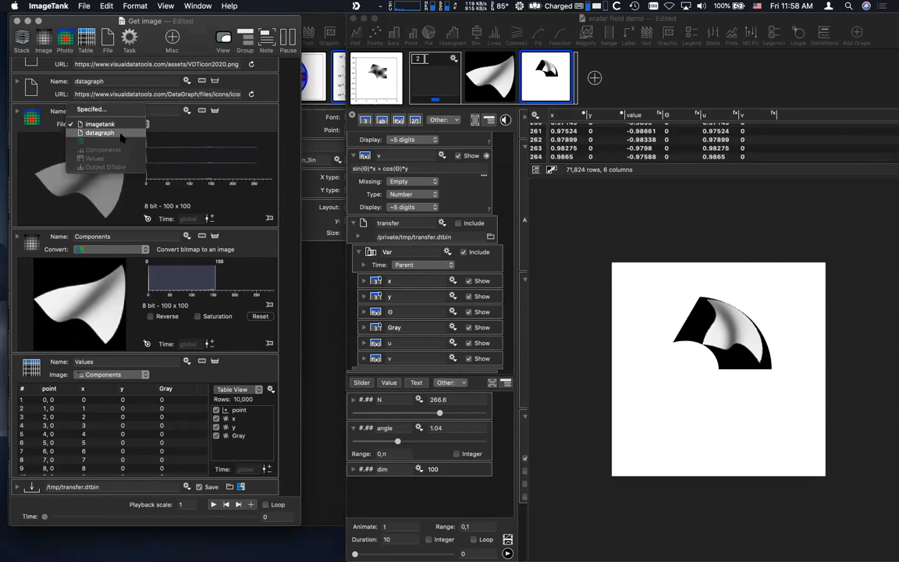
pyautogui.click(123, 133)
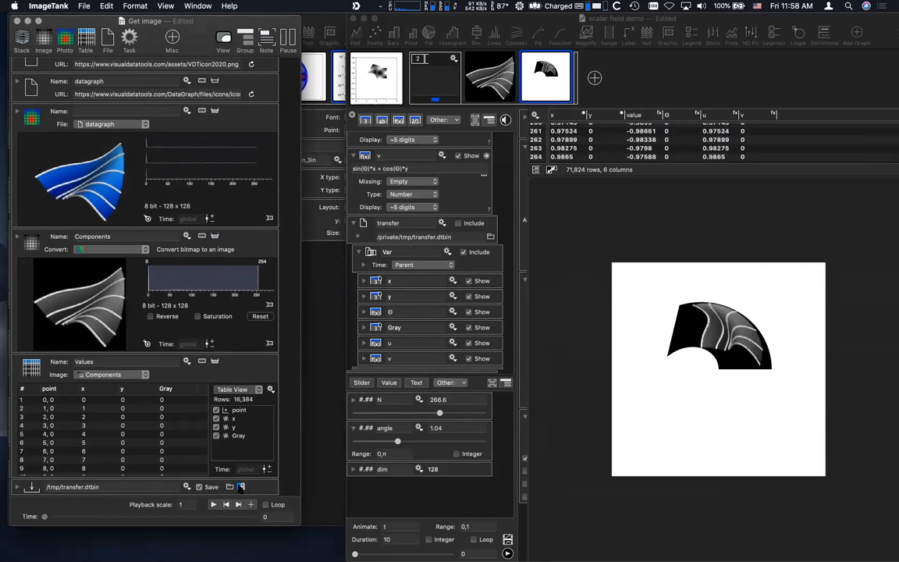
pyautogui.click(507, 353)
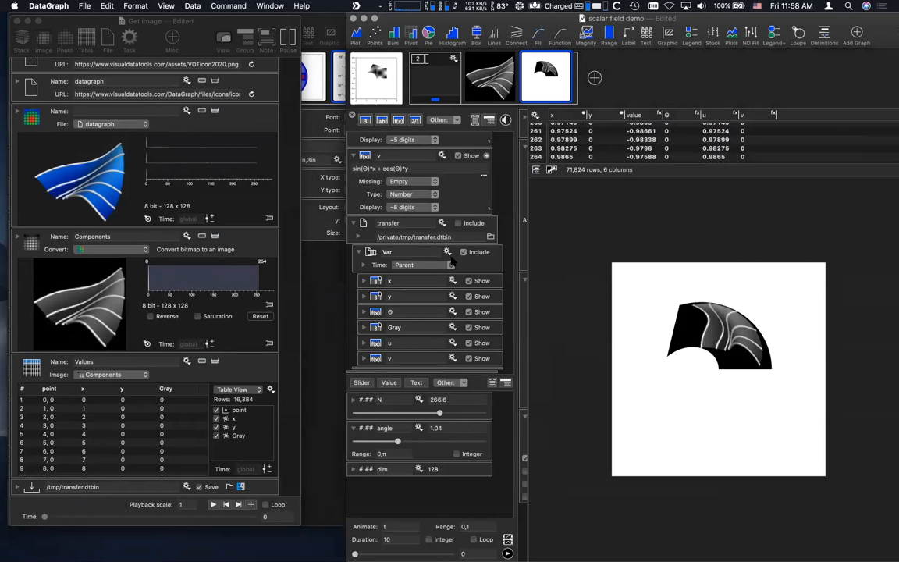
pyautogui.moveTo(462, 237); pyautogui.dragTo(340, 237)
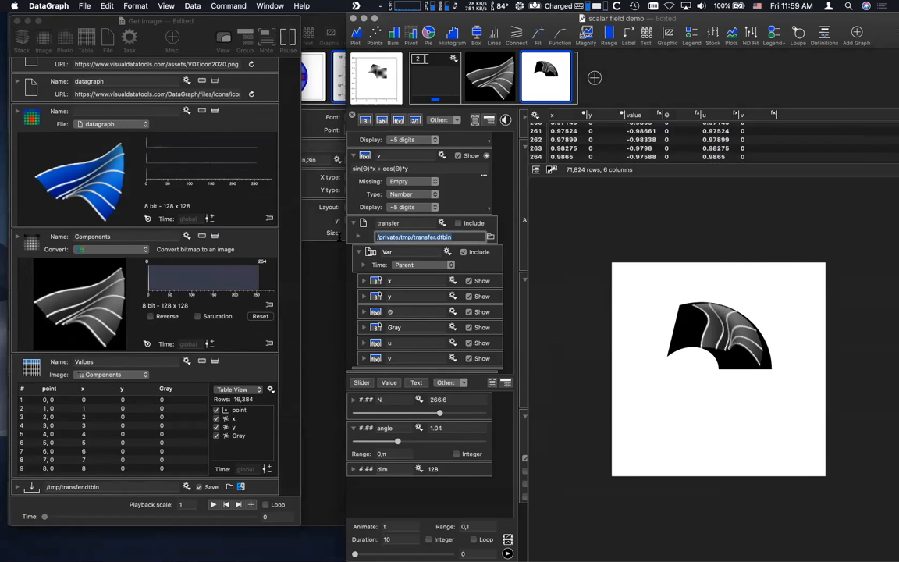
# - Switch the ImageTank bitmap's source file back to imagetank, and return to DataGraph's variables, leaving the file path unselected
pyautogui.click(100, 125)
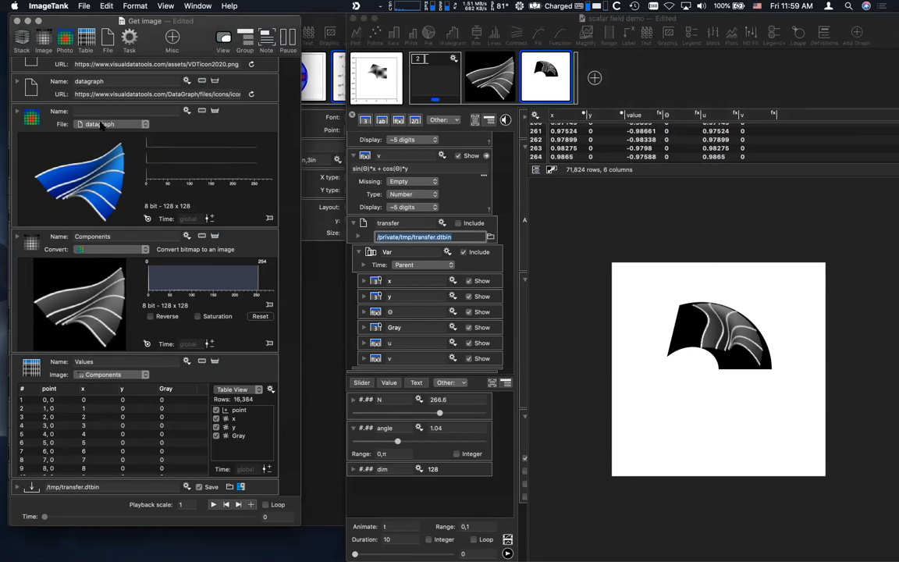
pyautogui.click(102, 124)
pyautogui.click(102, 116)
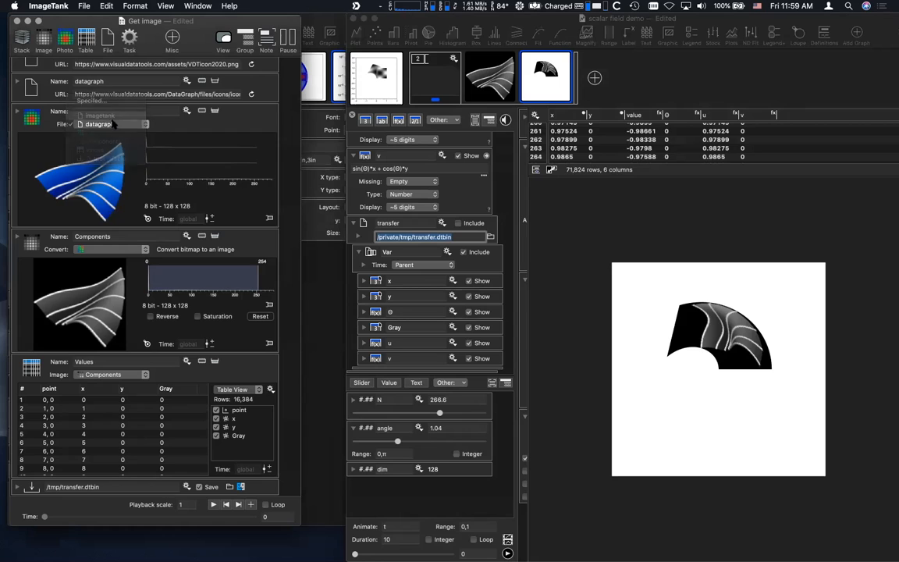
pyautogui.click(510, 266)
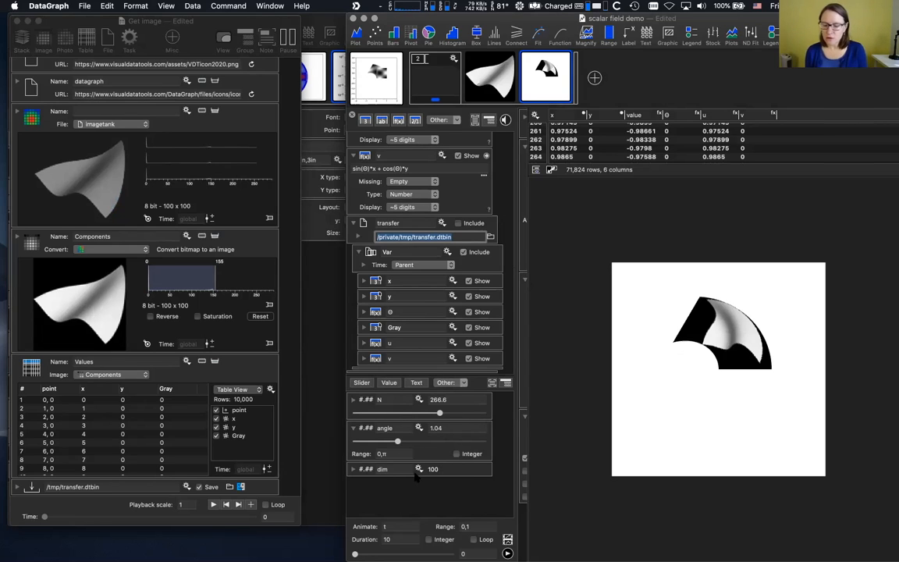
pyautogui.click(426, 504)
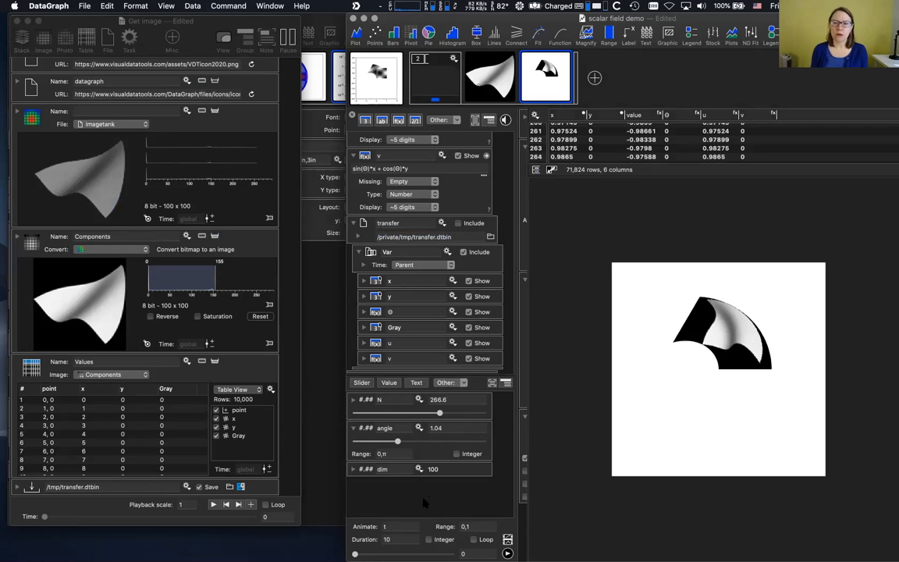